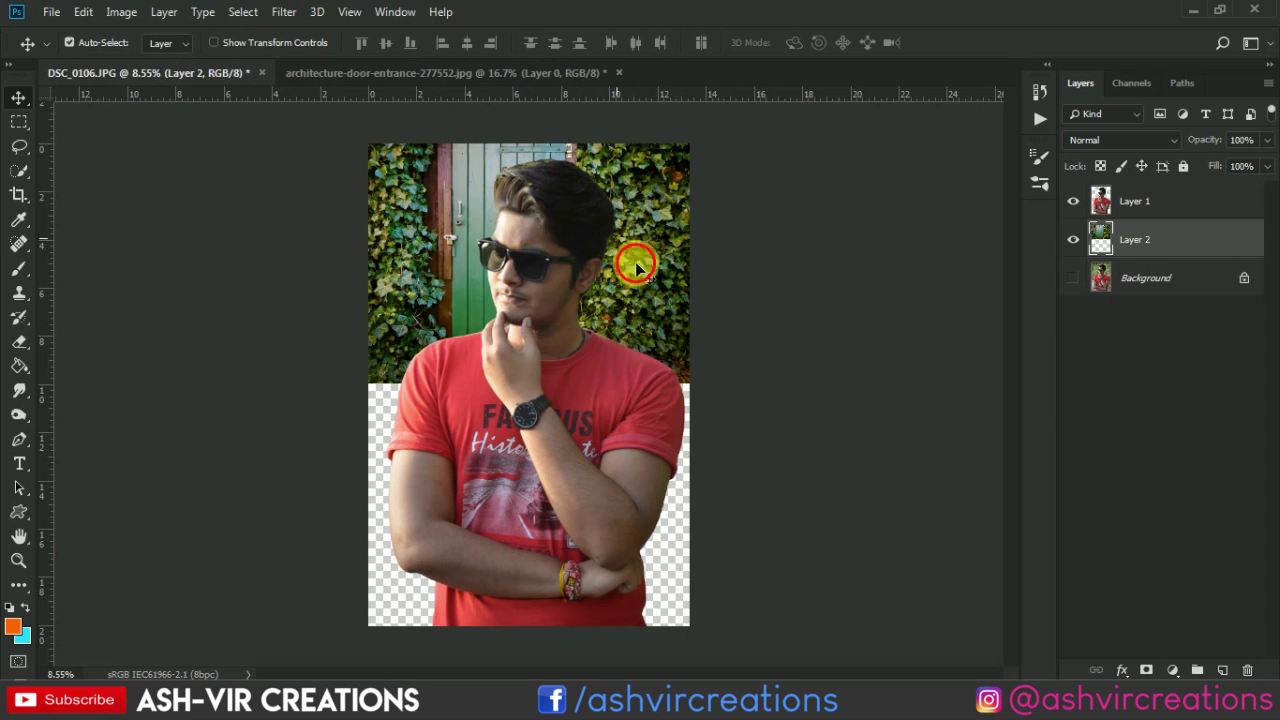
Step: Enlarge the door background on Layer 2 to about 178% and position it to fill the canvas behind the man
drag(600, 252, 606, 350)
click(83, 11)
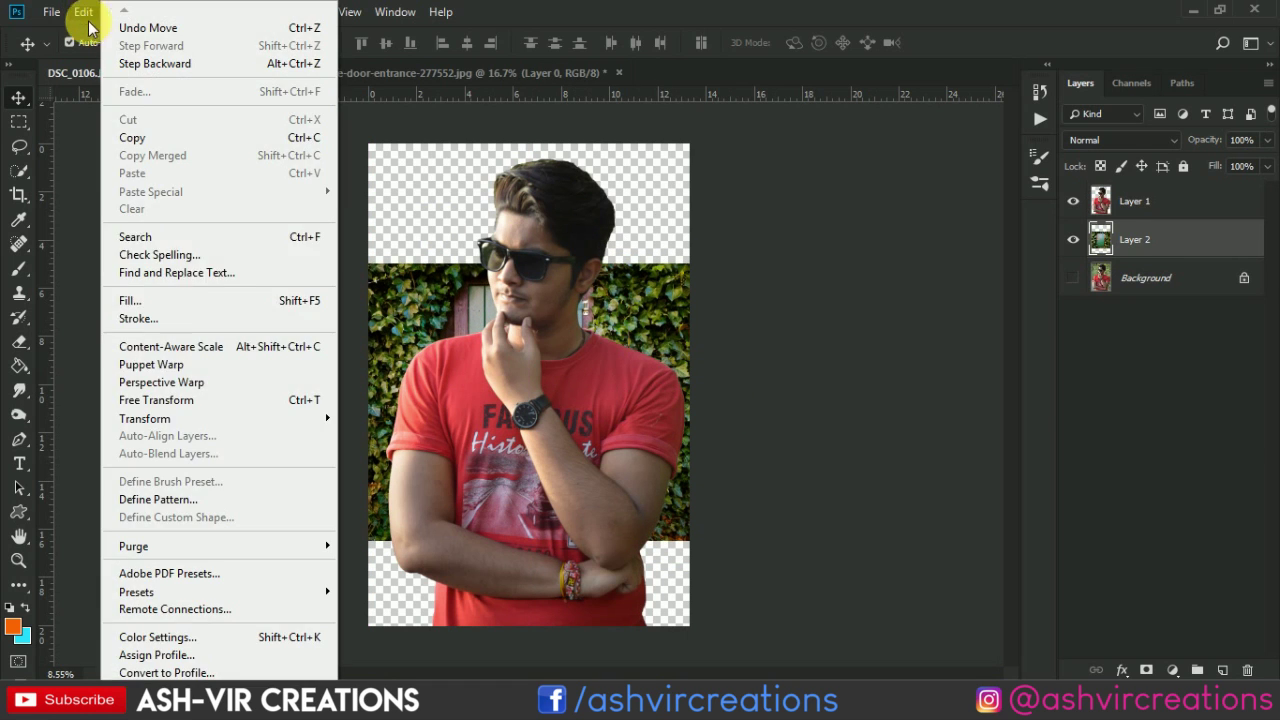
click(188, 398)
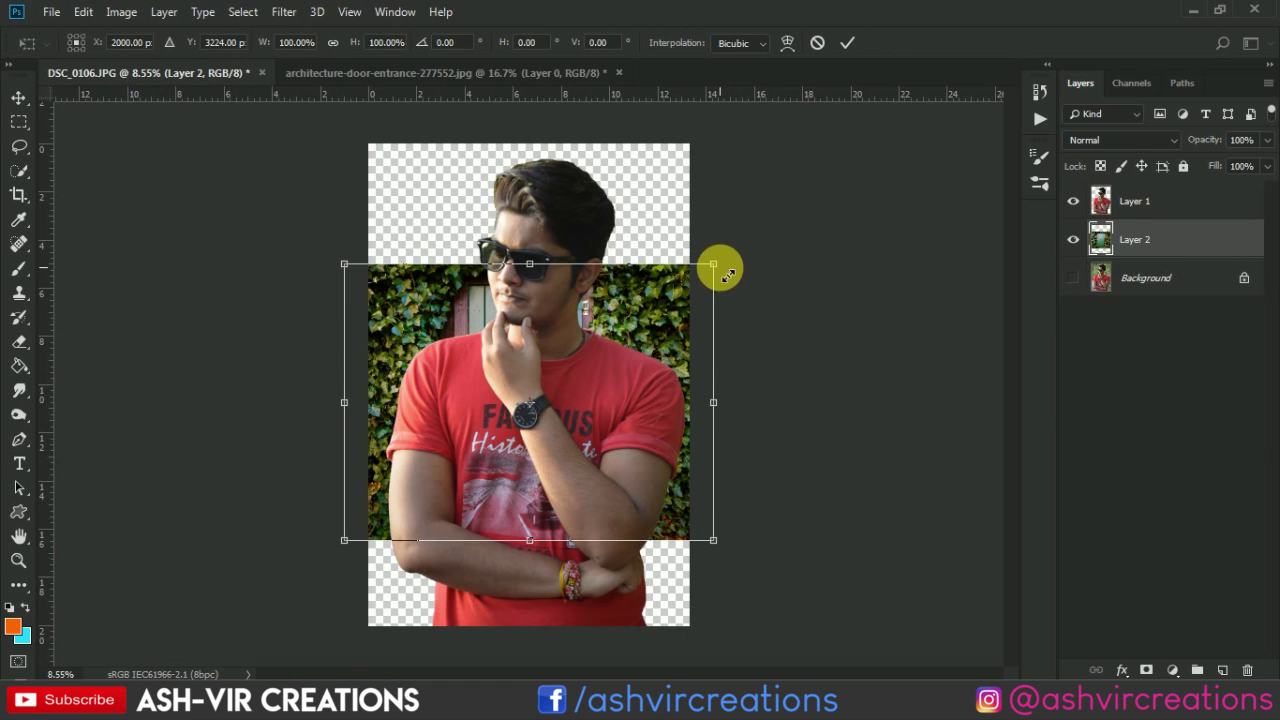
drag(728, 276, 888, 187)
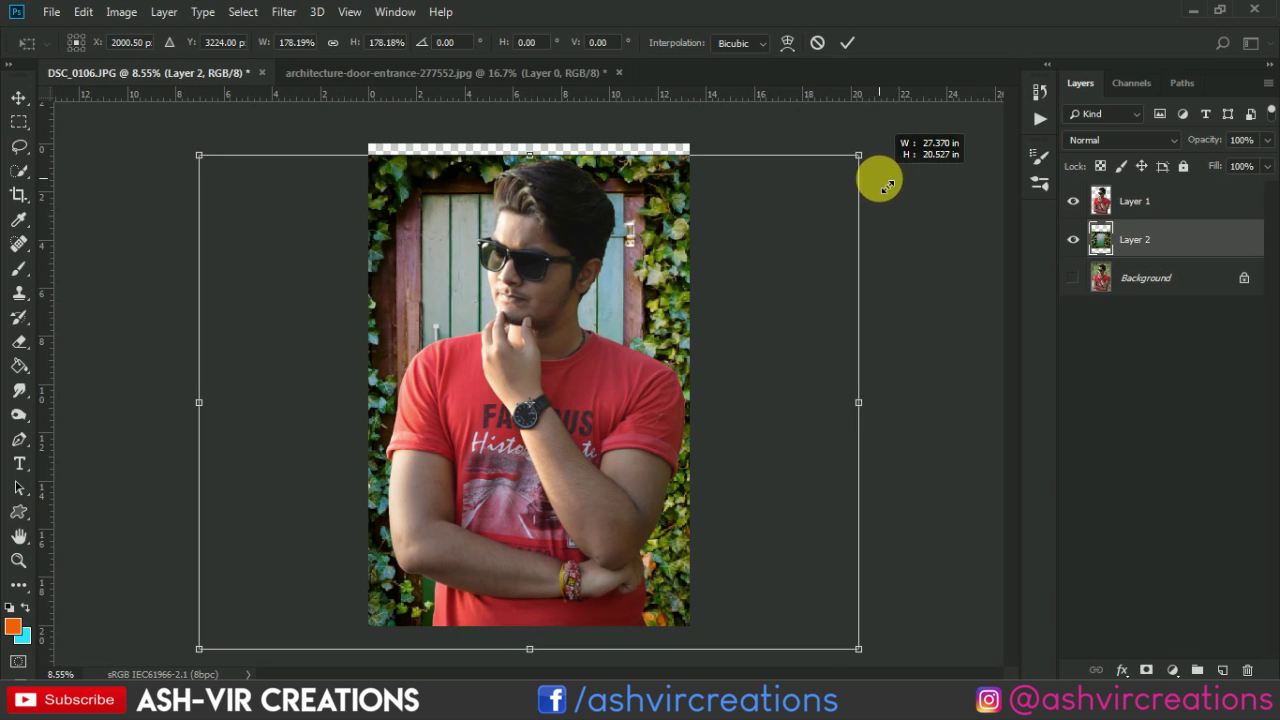
drag(643, 279, 640, 253)
key(ctrl+0)
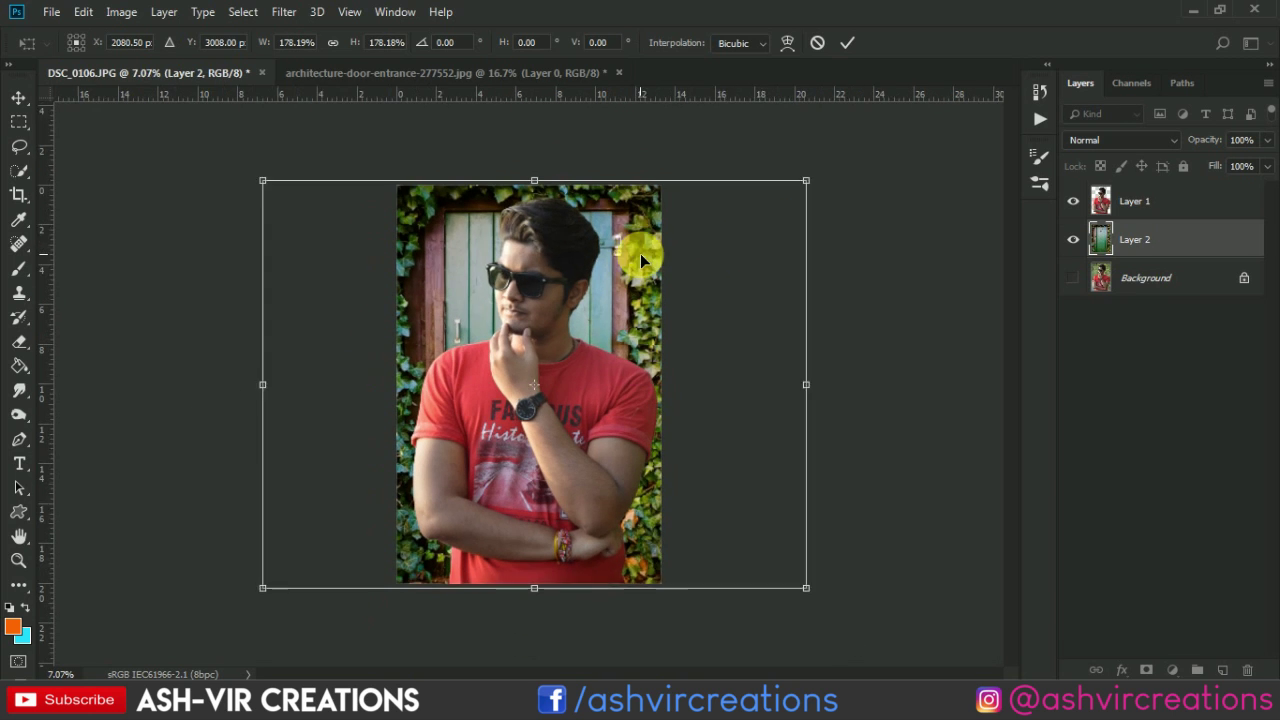
Step: Enlarge the Layer 2 background further to about 236% and center the green door behind the man
scroll(640, 253, down, 1)
drag(797, 207, 843, 163)
drag(643, 271, 672, 280)
scroll(670, 278, down, 1)
drag(802, 204, 840, 190)
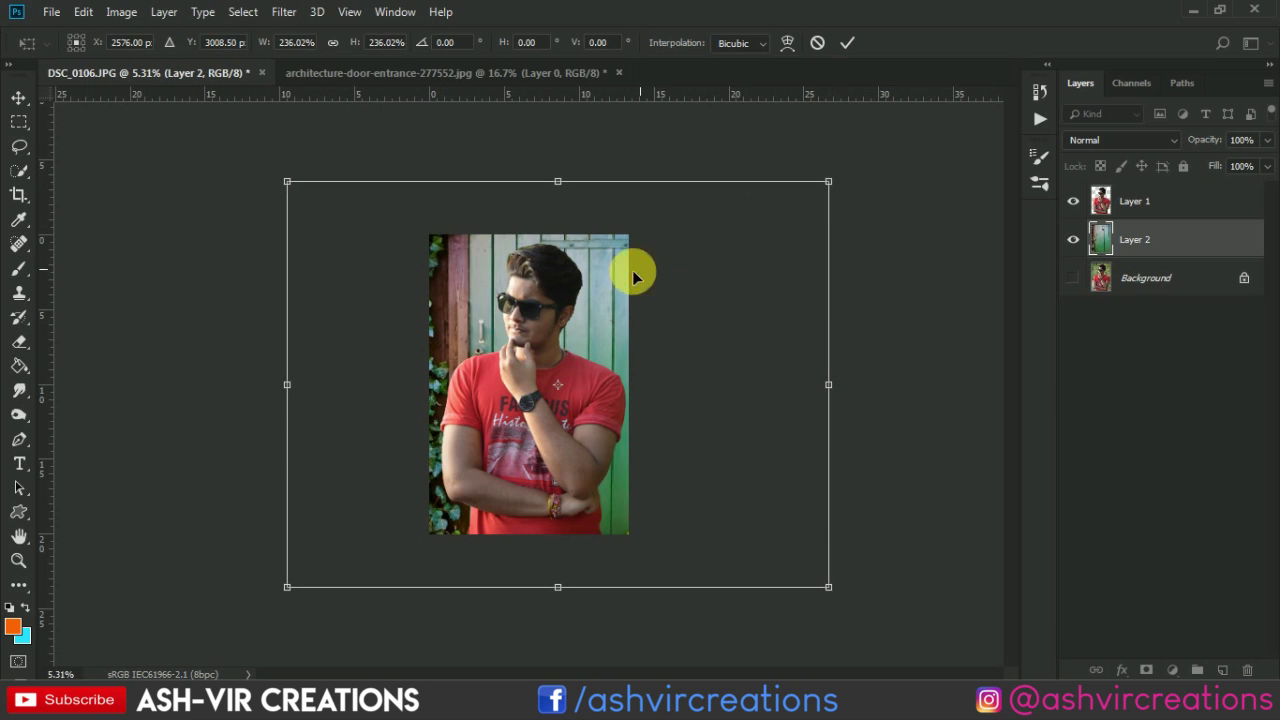
drag(634, 271, 601, 272)
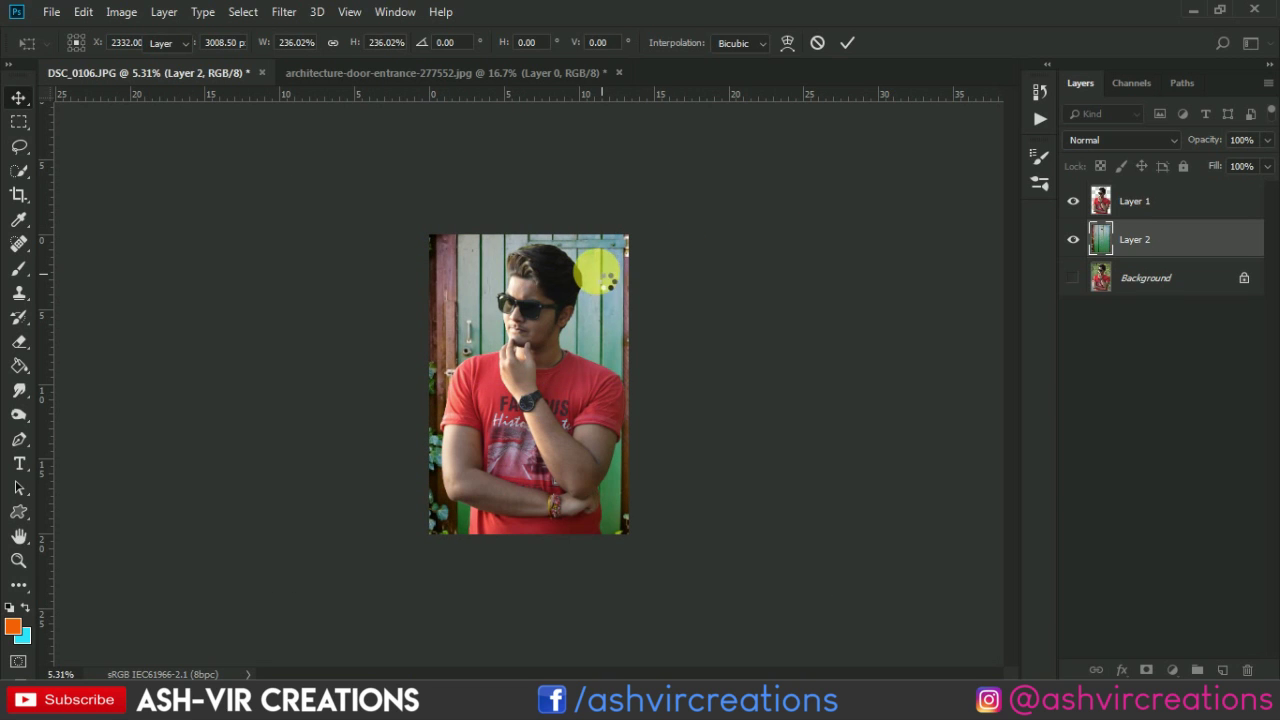
key(Return)
scroll(598, 270, up, 1)
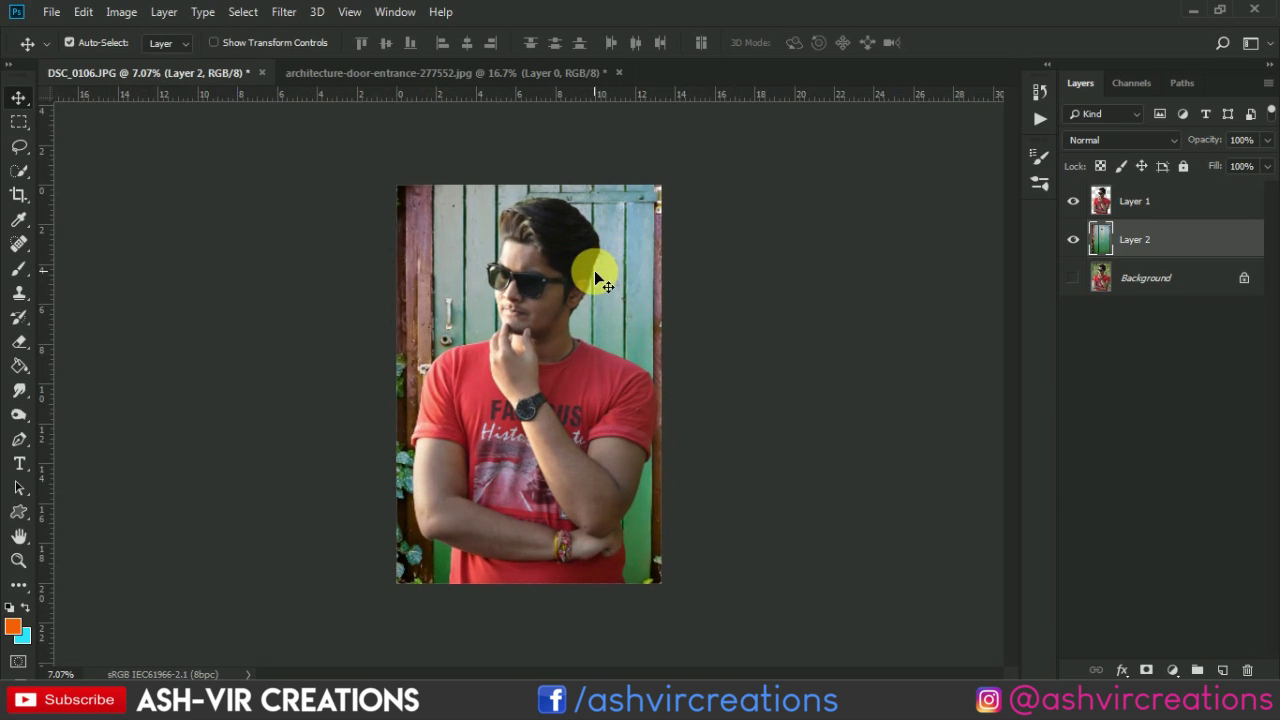
Step: Extend the canvas on both sides and above the man with the Crop tool, taking in the ivy around the door
click(17, 197)
click(524, 344)
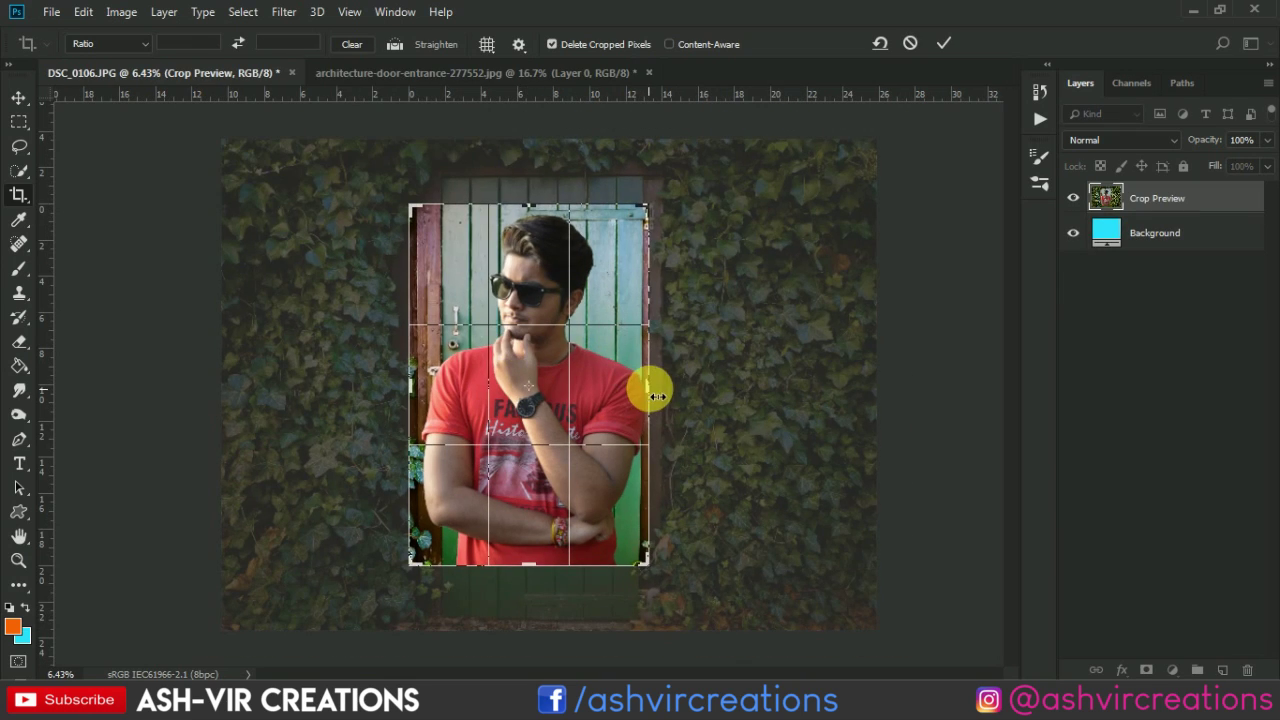
drag(654, 389, 764, 398)
drag(297, 401, 203, 397)
key(ctrl+r)
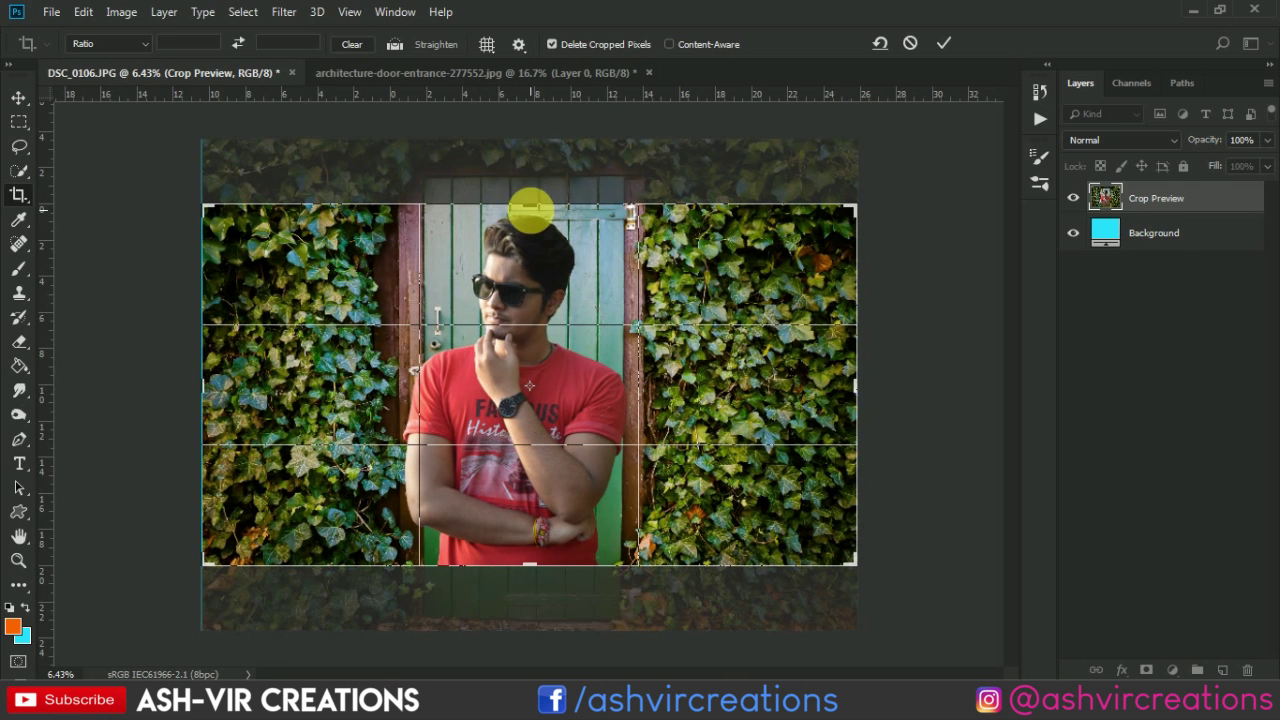
key(ctrl+r)
drag(534, 213, 549, 173)
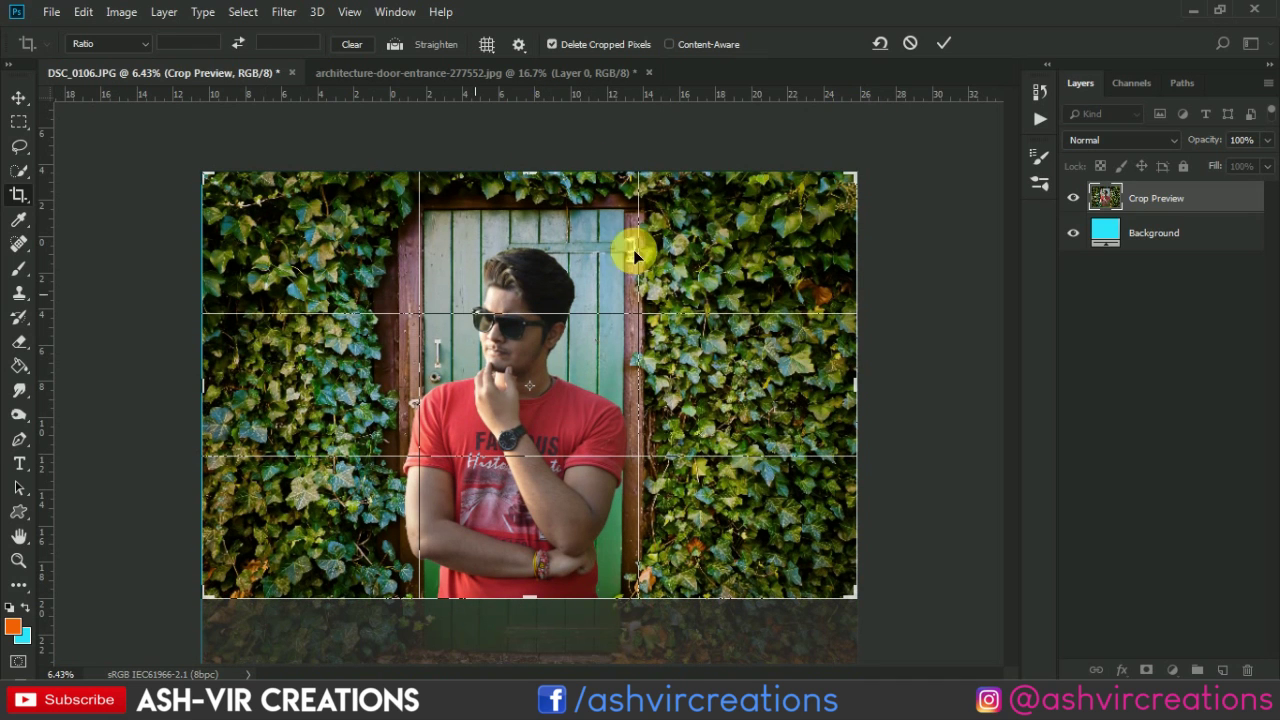
click(943, 45)
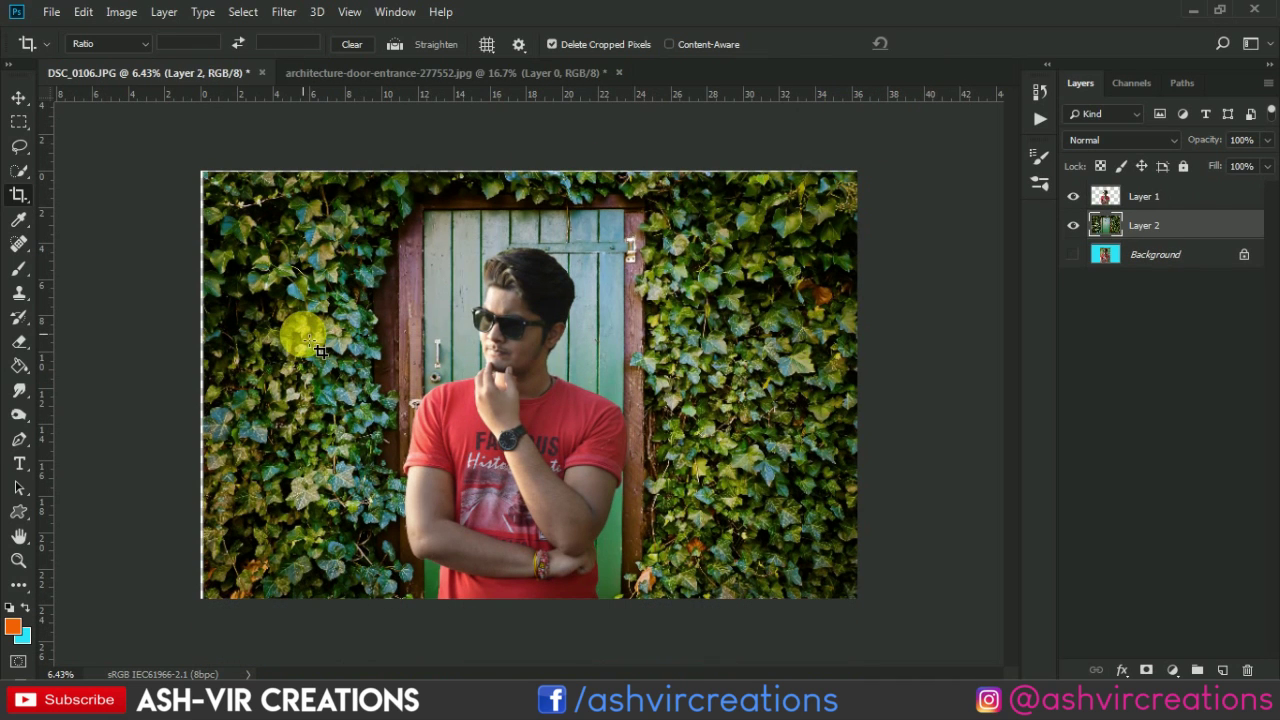
Step: Stretch Layer 2 slightly, to about 100.31% width and 100.25% height, to cover the blank strips at the canvas edges
key(v)
key(ctrl+t)
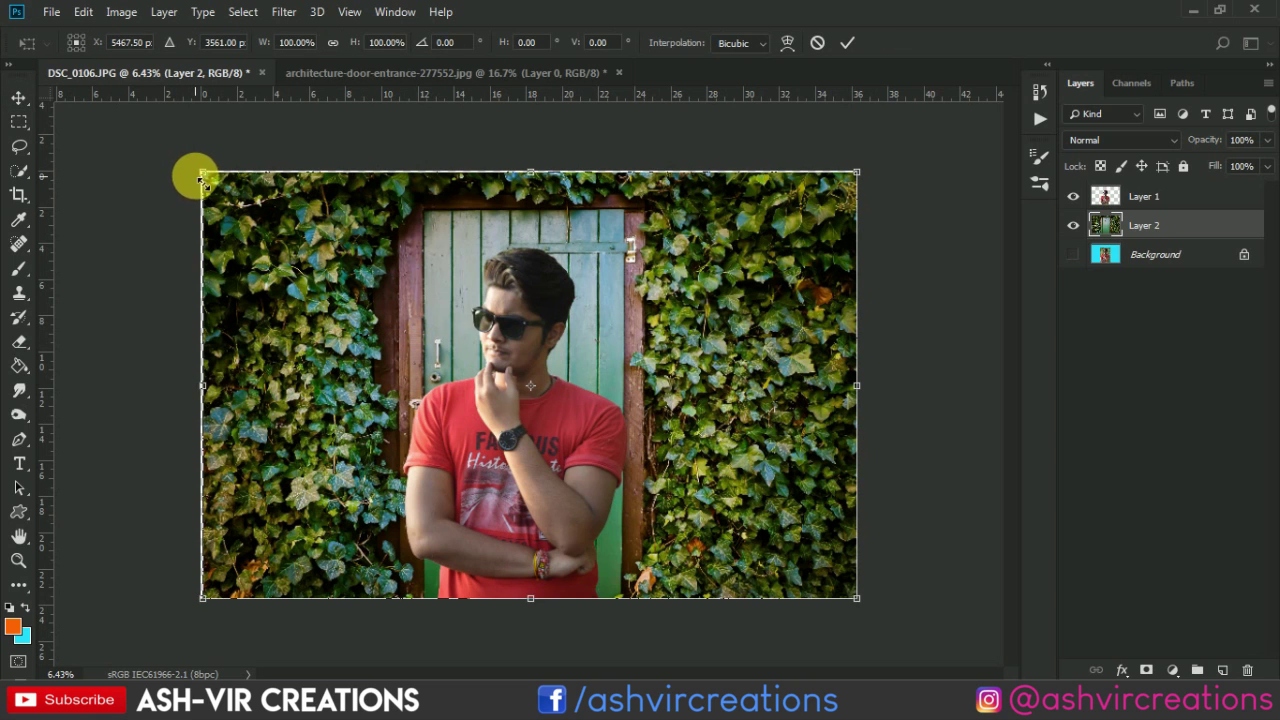
mouse_move(204, 172)
mouse_down()
mouse_move(197, 155)
mouse_move(208, 176)
mouse_up()
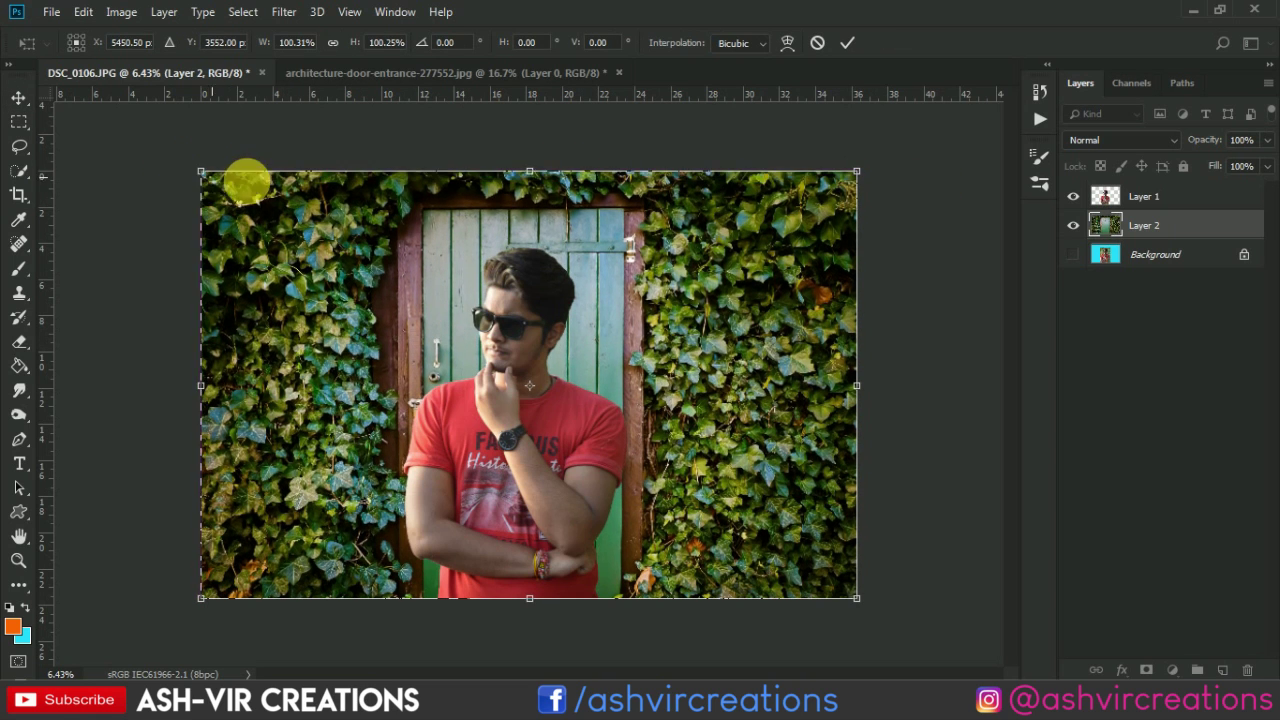
key(Return)
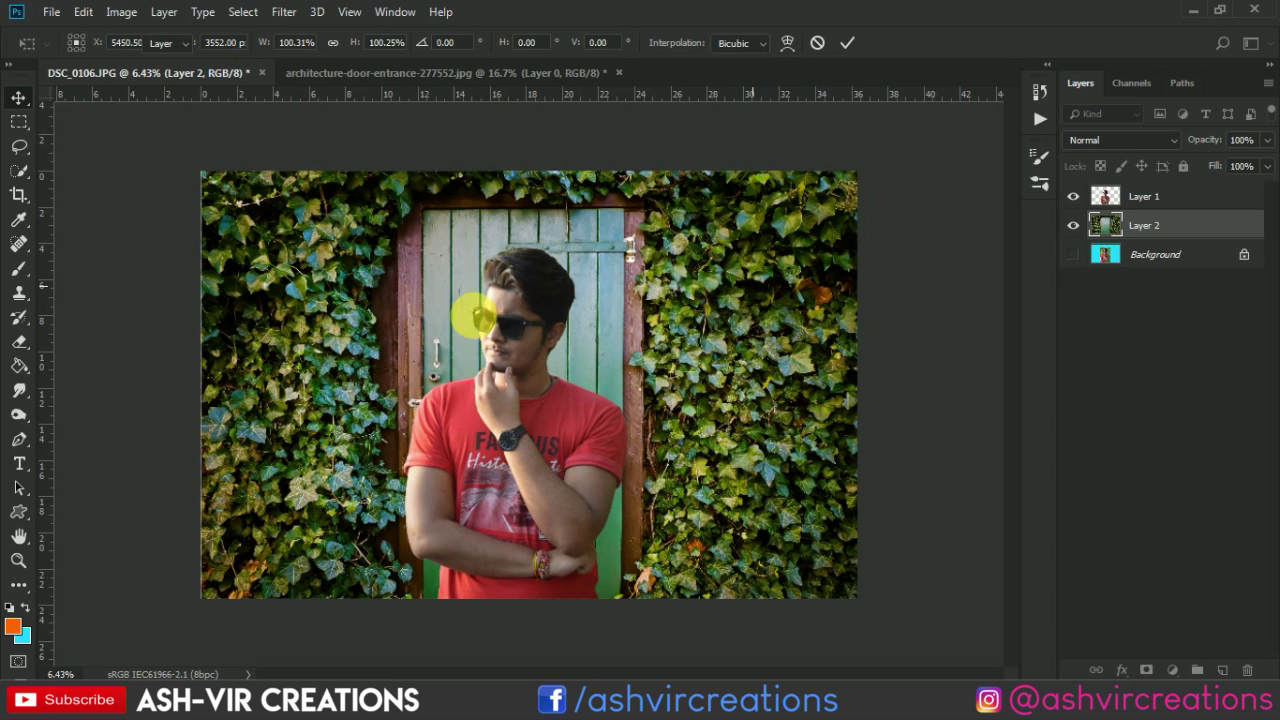
Step: Apply a Lens Blur with a radius of 75 to the door and ivy background on Layer 2
scroll(530, 395, up, 1)
right_click(806, 320)
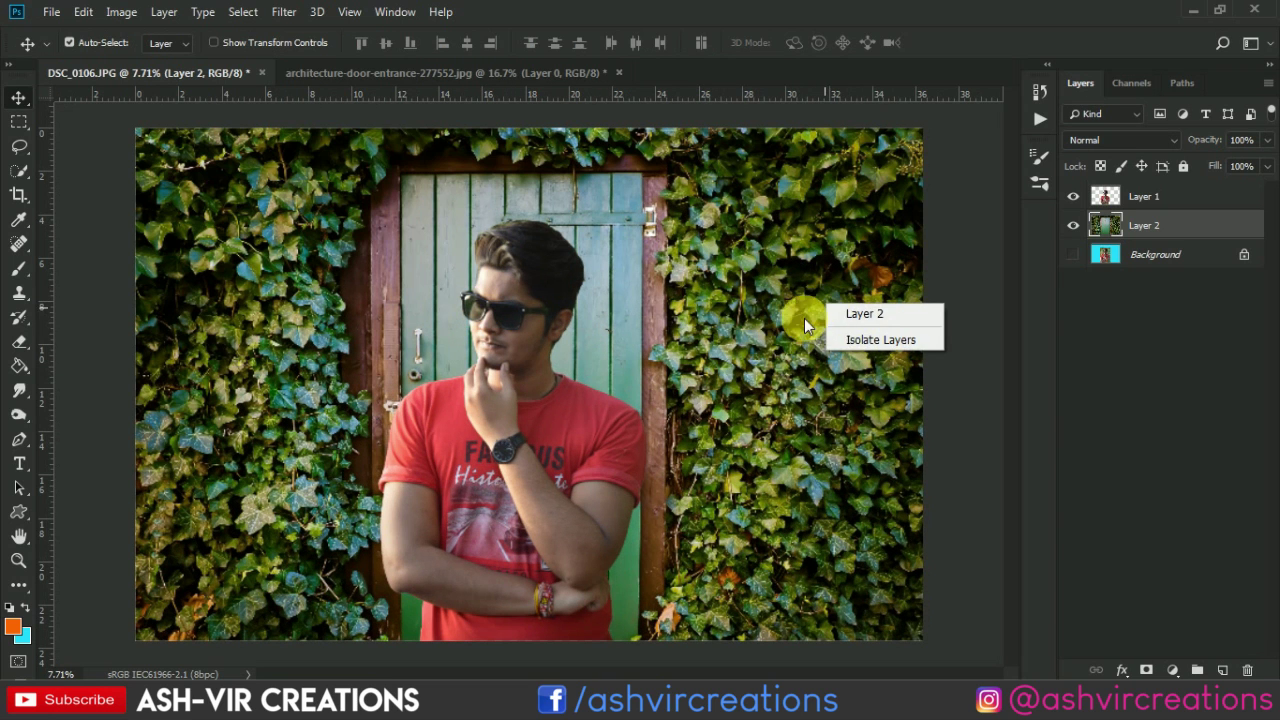
click(853, 315)
scroll(600, 220, down, 1)
click(283, 11)
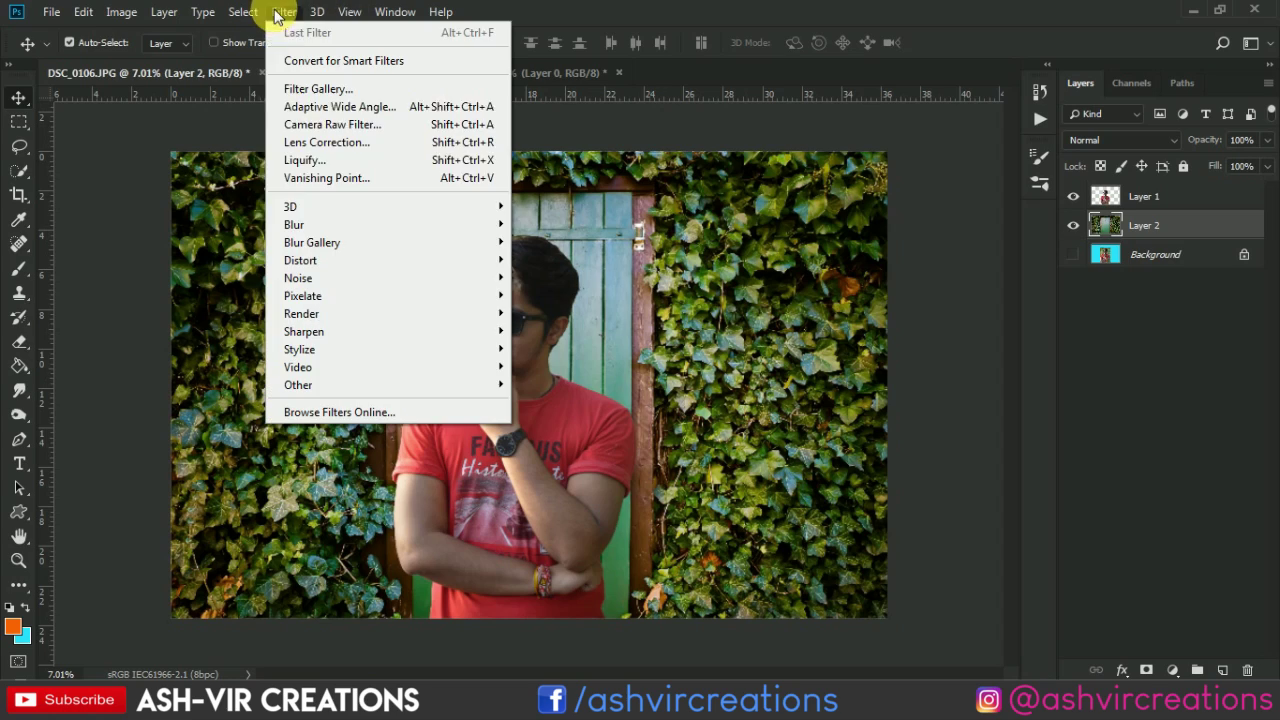
mouse_move(305, 228)
click(551, 313)
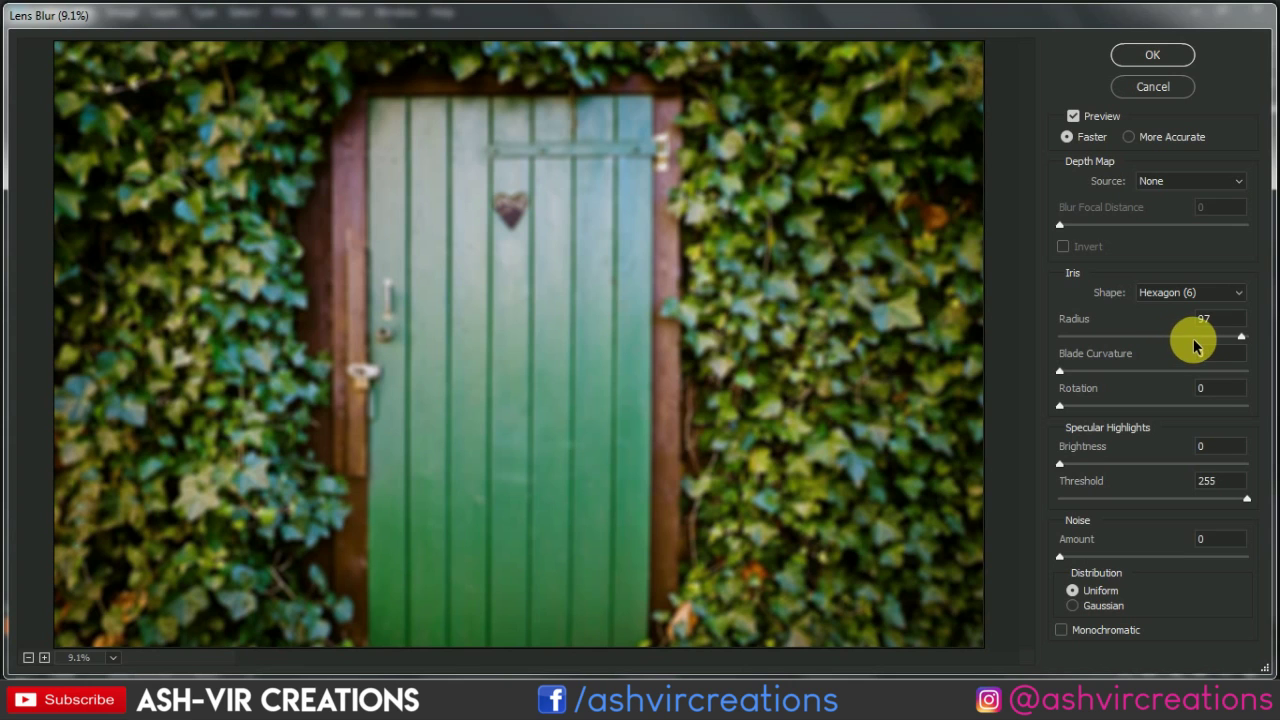
click(1200, 338)
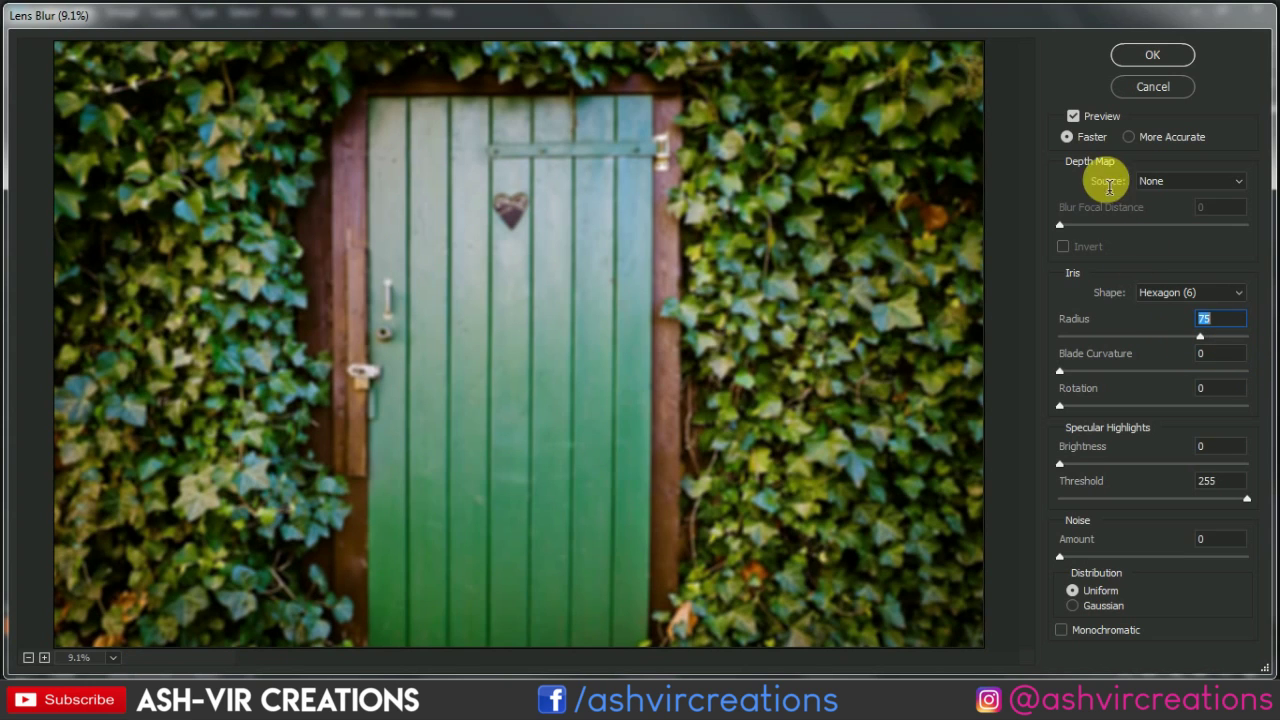
click(1158, 60)
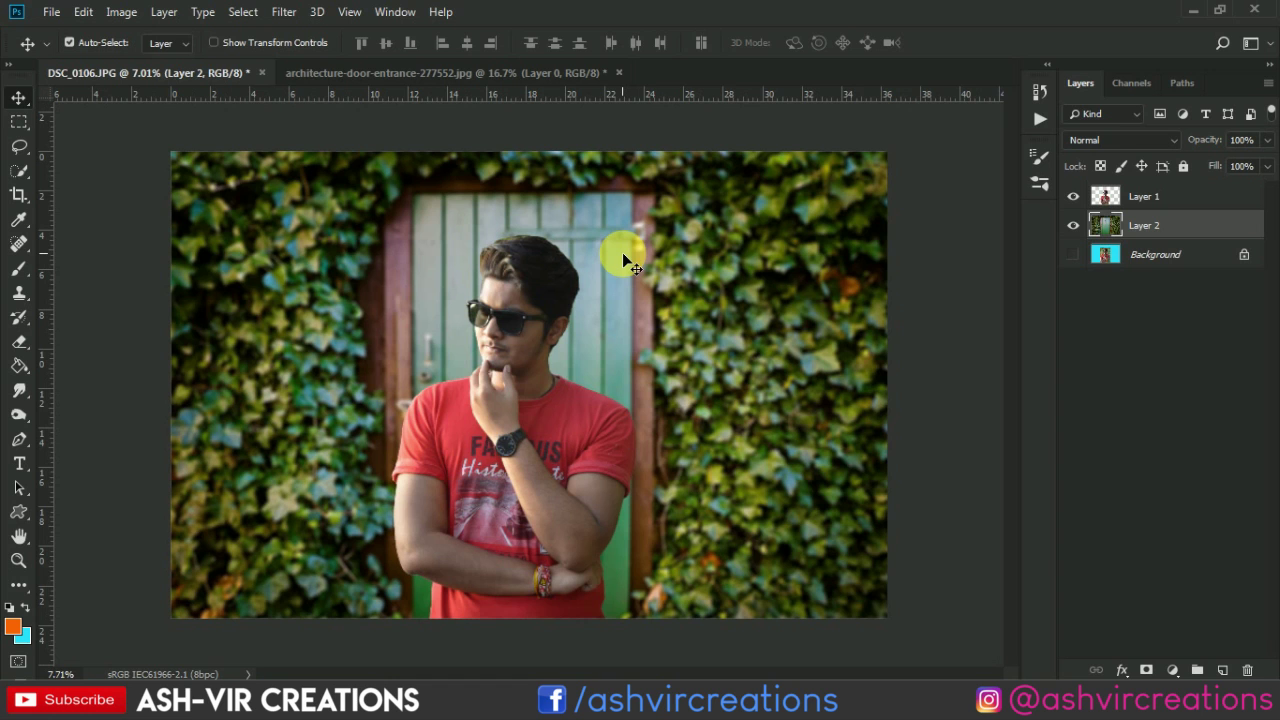
Step: Smooth the man's forehead skin on Layer 1 using the Mixer Brush at size 200
scroll(622, 254, up, 1)
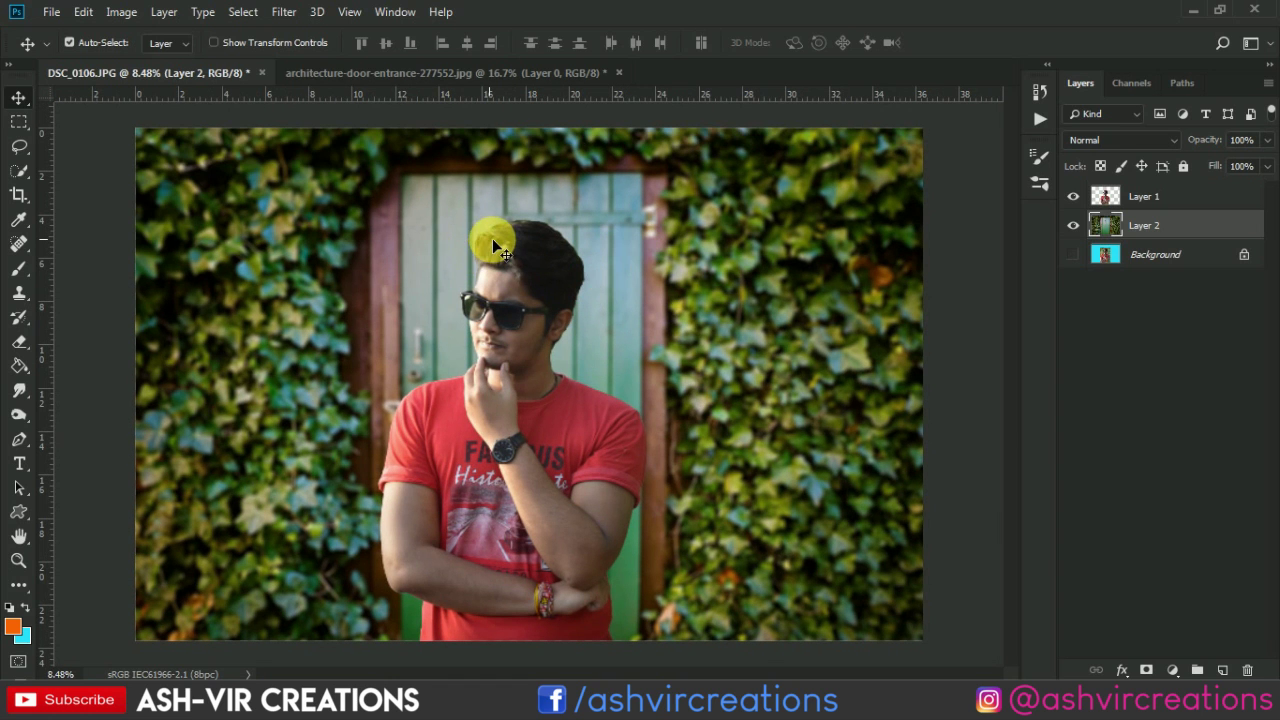
scroll(492, 238, up, 4)
right_click(506, 352)
click(519, 362)
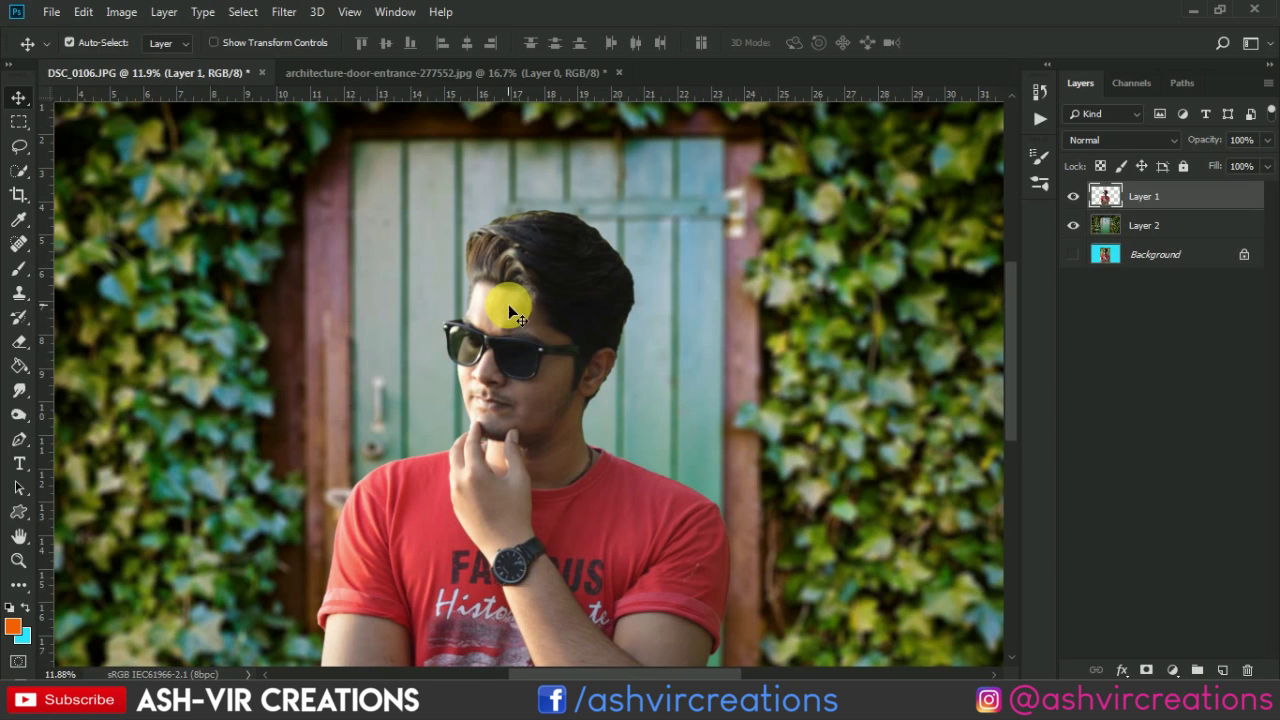
scroll(508, 305, up, 8)
right_click(18, 268)
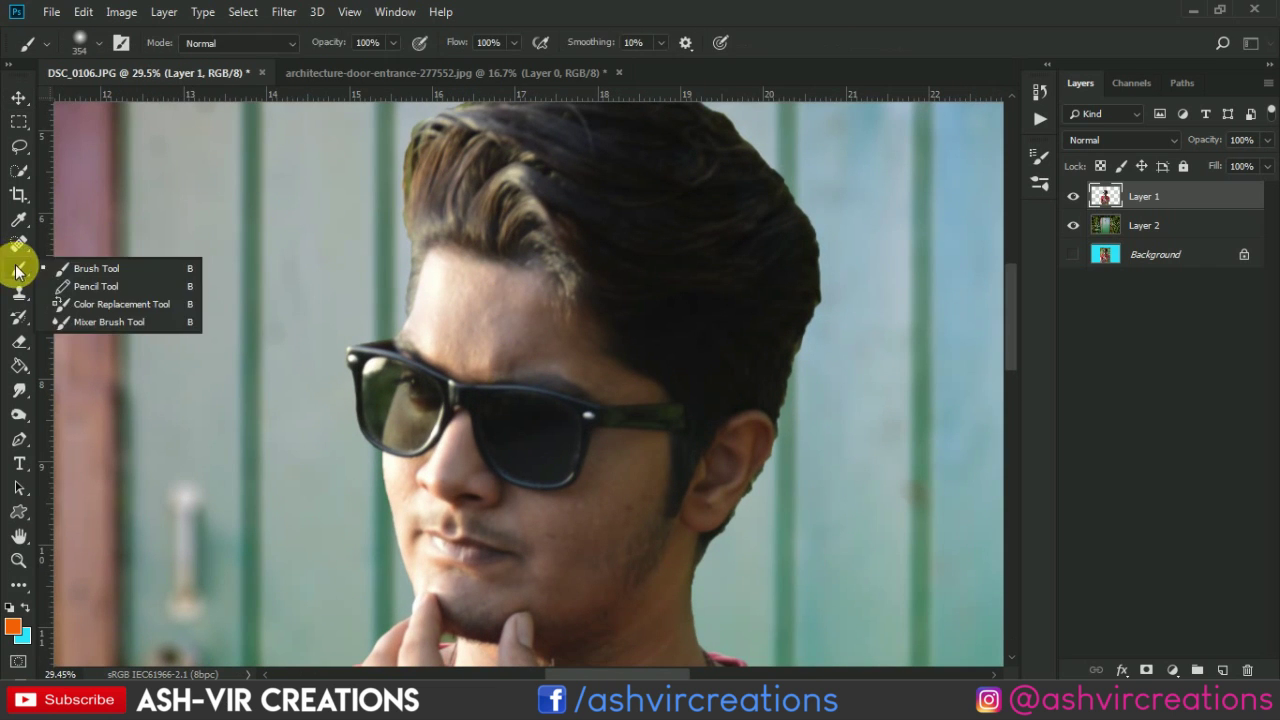
click(75, 320)
scroll(490, 288, up, 3)
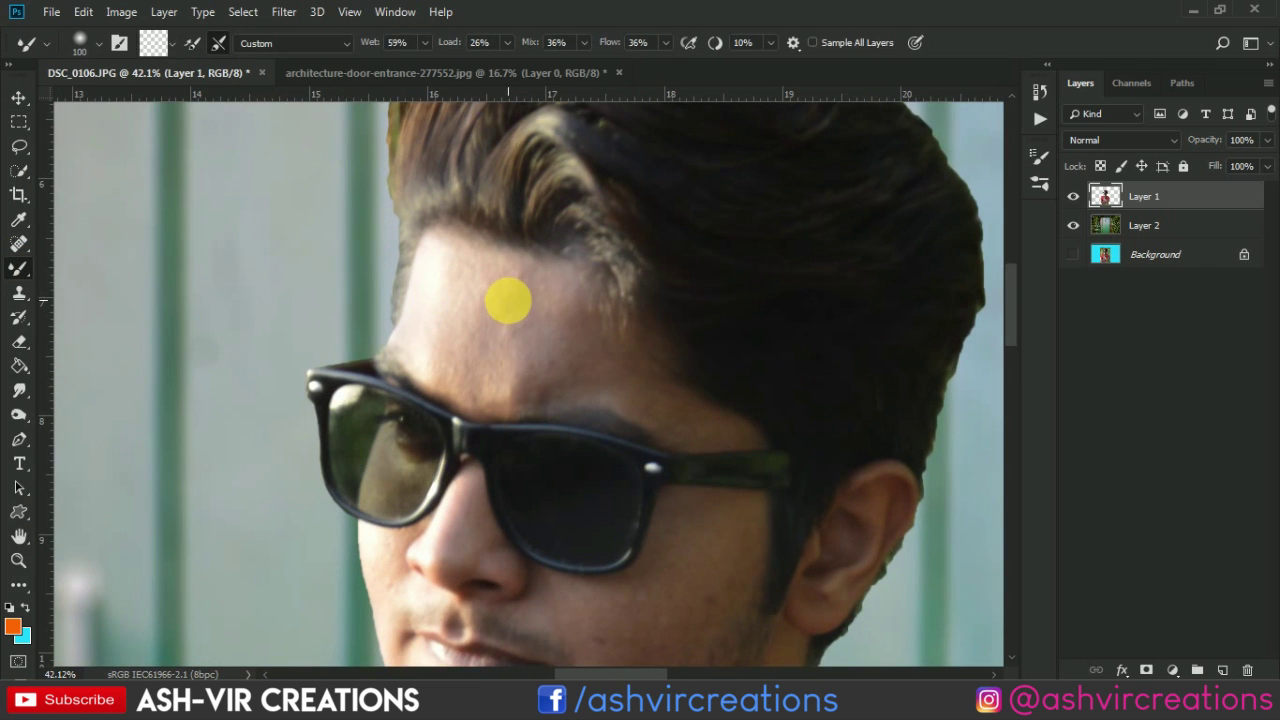
mouse_move(518, 310)
mouse_down()
mouse_move(503, 340)
mouse_move(573, 368)
mouse_move(500, 398)
mouse_move(581, 398)
mouse_move(522, 410)
mouse_move(597, 419)
mouse_move(581, 415)
mouse_move(621, 405)
mouse_move(579, 321)
mouse_move(659, 414)
mouse_move(620, 403)
mouse_move(726, 453)
mouse_move(604, 401)
mouse_move(512, 405)
mouse_move(471, 371)
mouse_move(542, 412)
mouse_move(522, 352)
mouse_move(489, 347)
mouse_up()
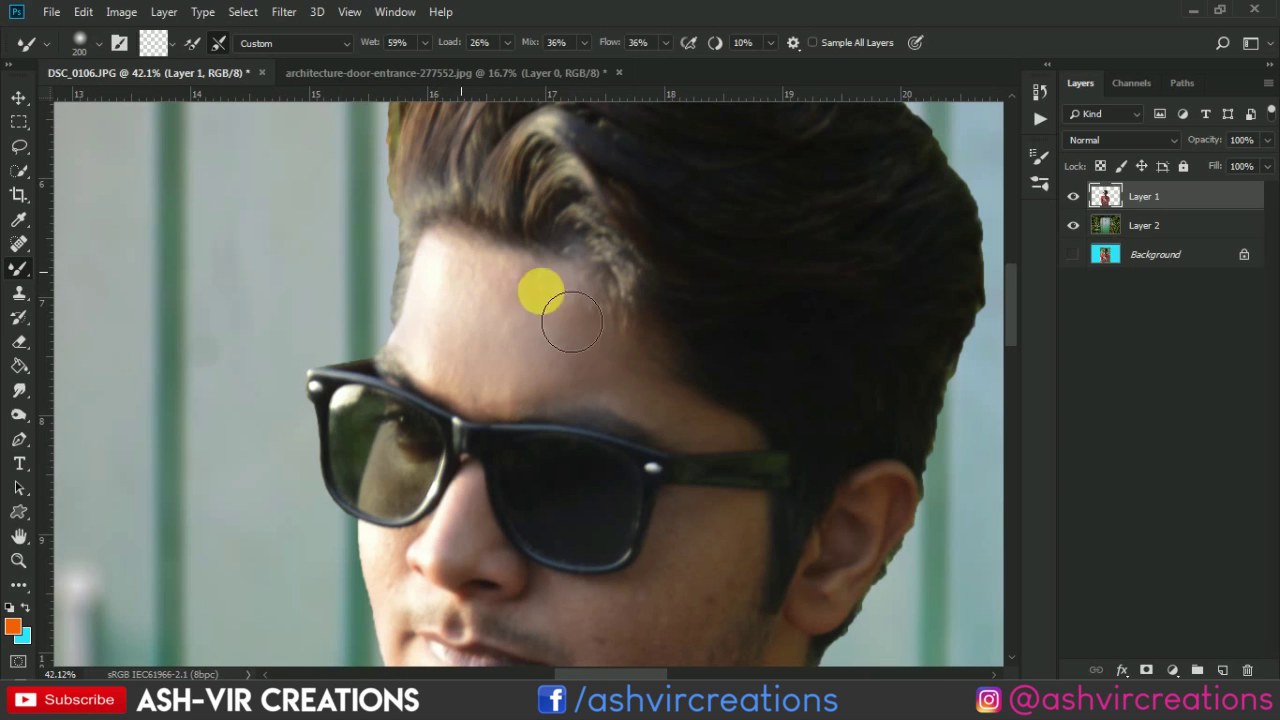
mouse_move(572, 321)
mouse_down()
mouse_move(522, 302)
mouse_move(597, 324)
mouse_move(501, 307)
mouse_move(605, 340)
mouse_move(496, 312)
mouse_move(484, 381)
mouse_move(593, 364)
mouse_move(589, 324)
mouse_move(687, 416)
mouse_move(595, 401)
mouse_move(583, 411)
mouse_move(681, 447)
mouse_move(631, 405)
mouse_move(761, 477)
mouse_move(571, 434)
mouse_move(557, 410)
mouse_move(478, 413)
mouse_move(468, 380)
mouse_move(500, 398)
mouse_move(565, 303)
mouse_move(427, 191)
mouse_up()
Step: Remove the small blemishes on the man's cheek with the Spot Healing Brush in Content-Aware mode
scroll(508, 413, up, 1)
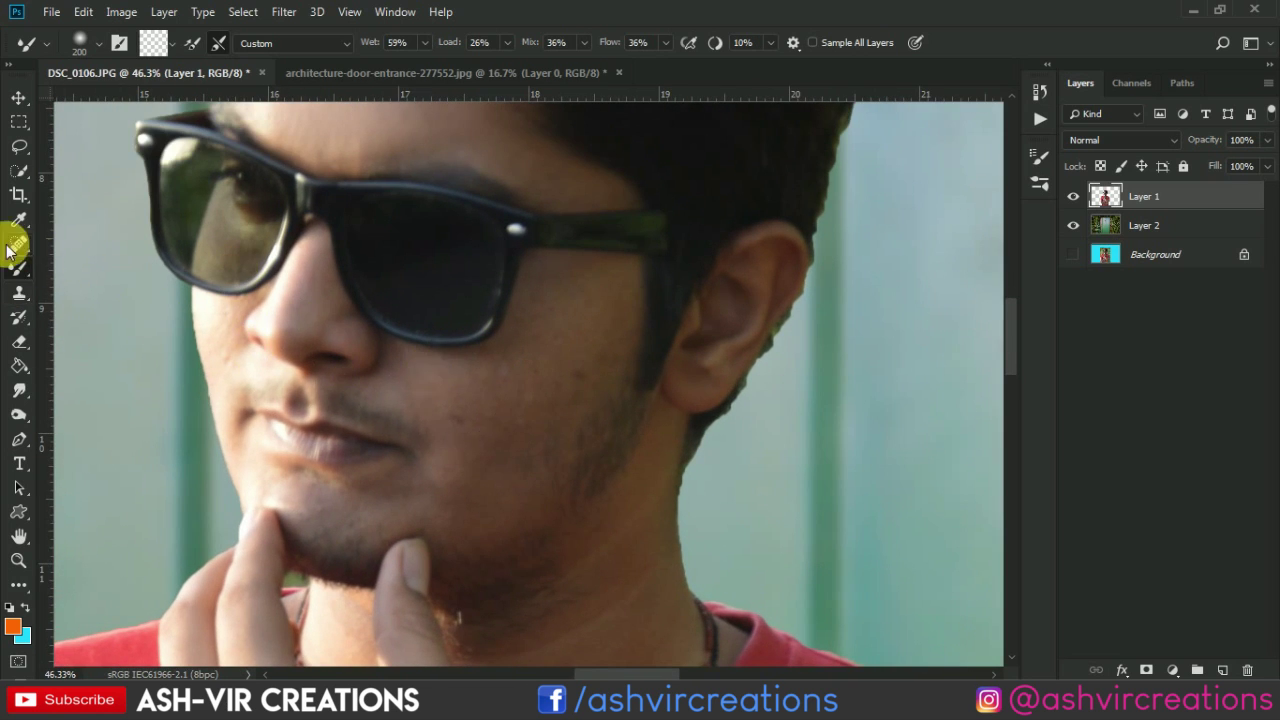
key(j)
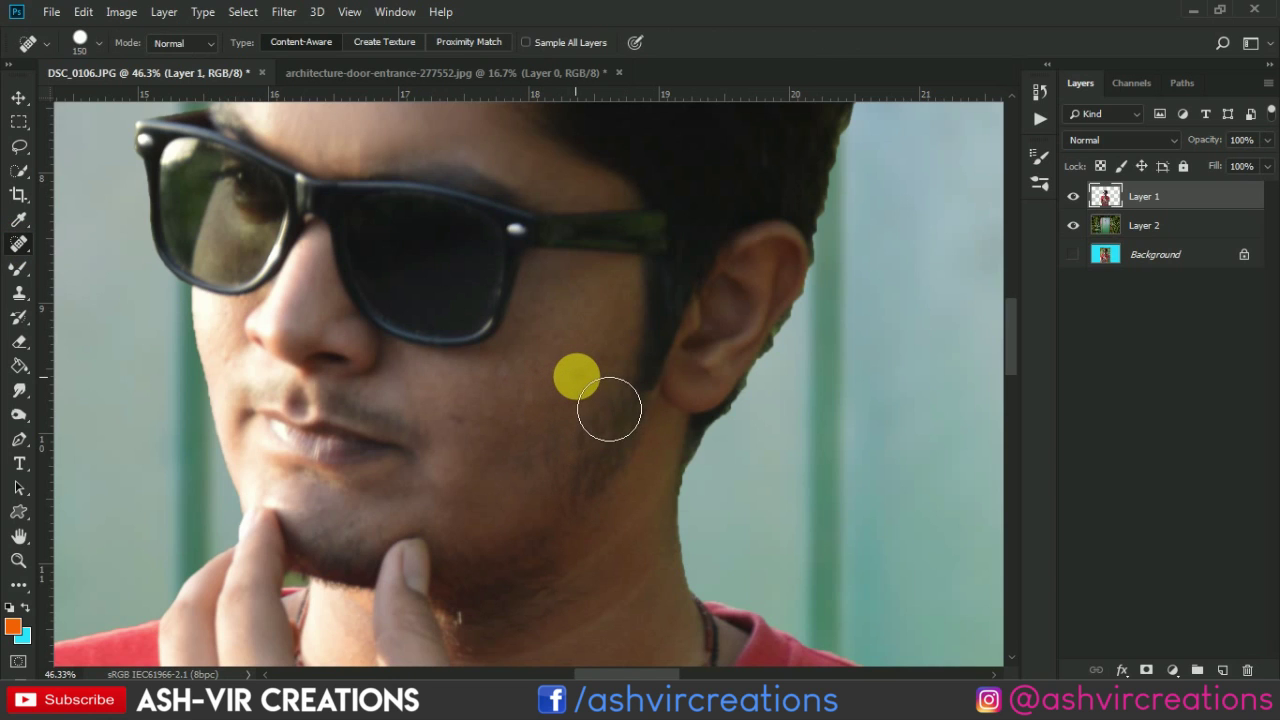
click(591, 390)
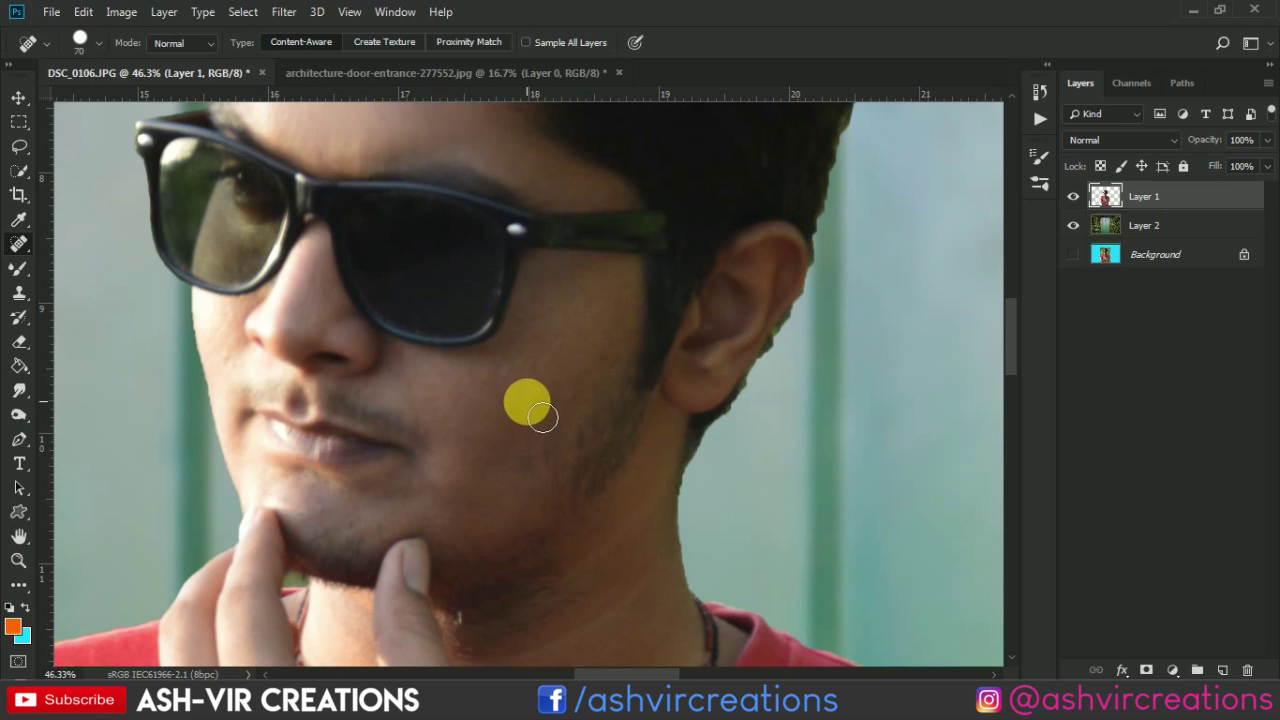
Step: Smooth the skin on the man's cheek and jaw on Layer 1 with the Mixer Brush at size 175
click(18, 267)
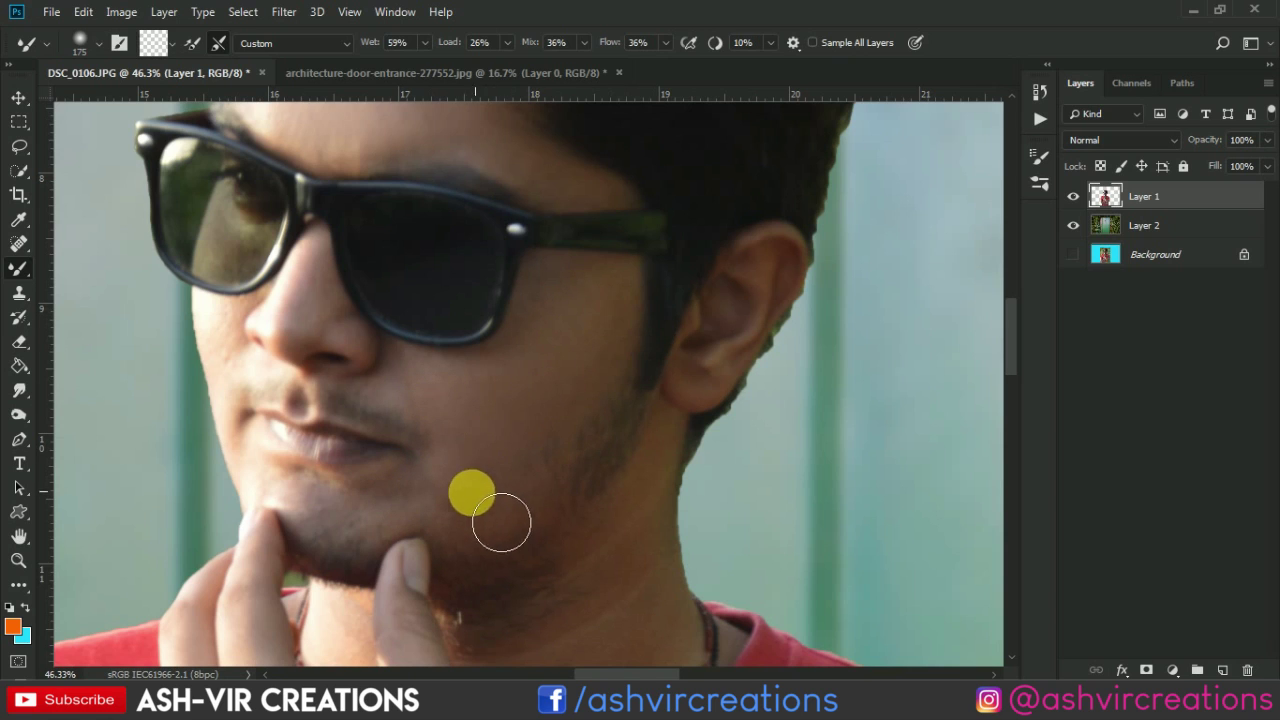
scroll(595, 475, down, 3)
scroll(640, 485, down, 3)
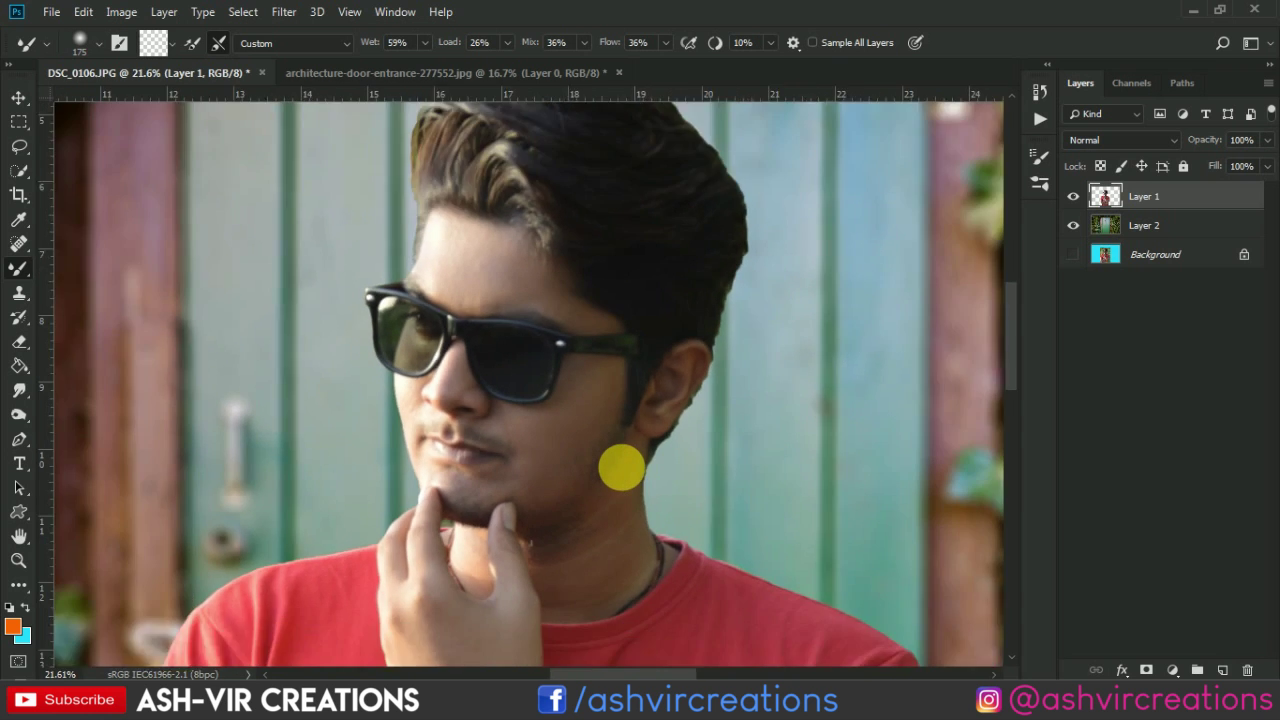
scroll(630, 477, up, 6)
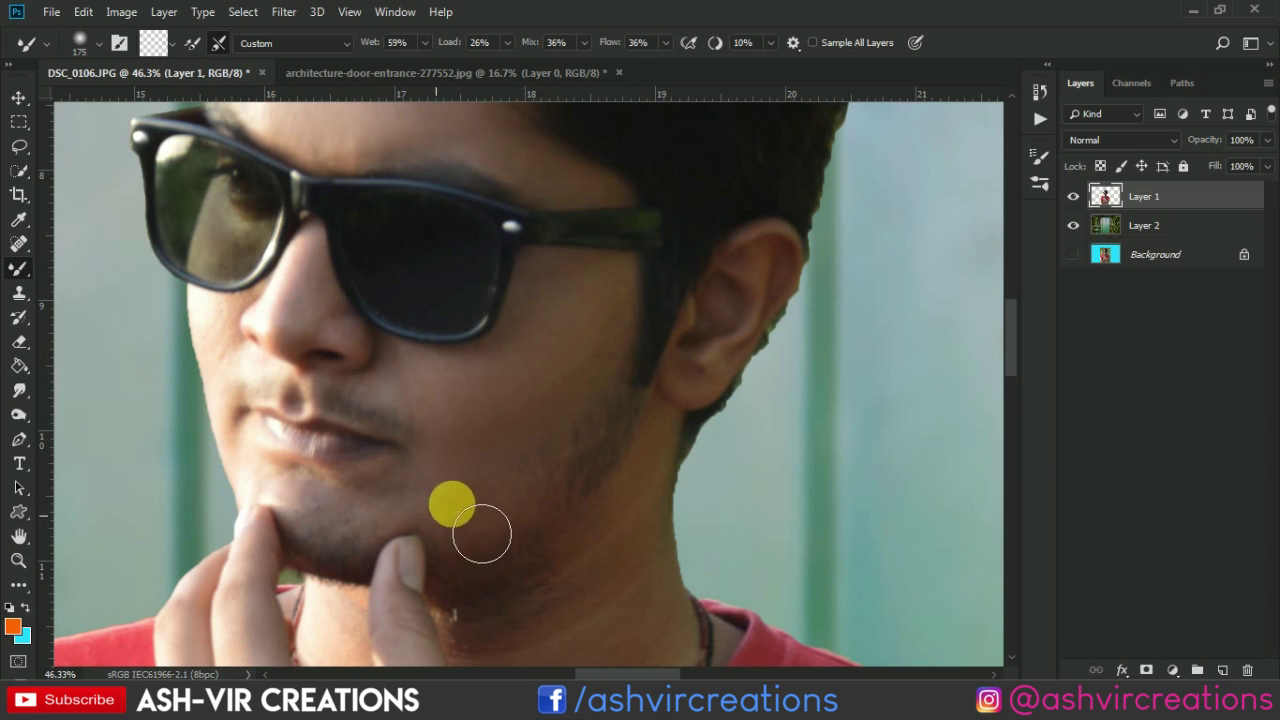
scroll(696, 453, down, 1)
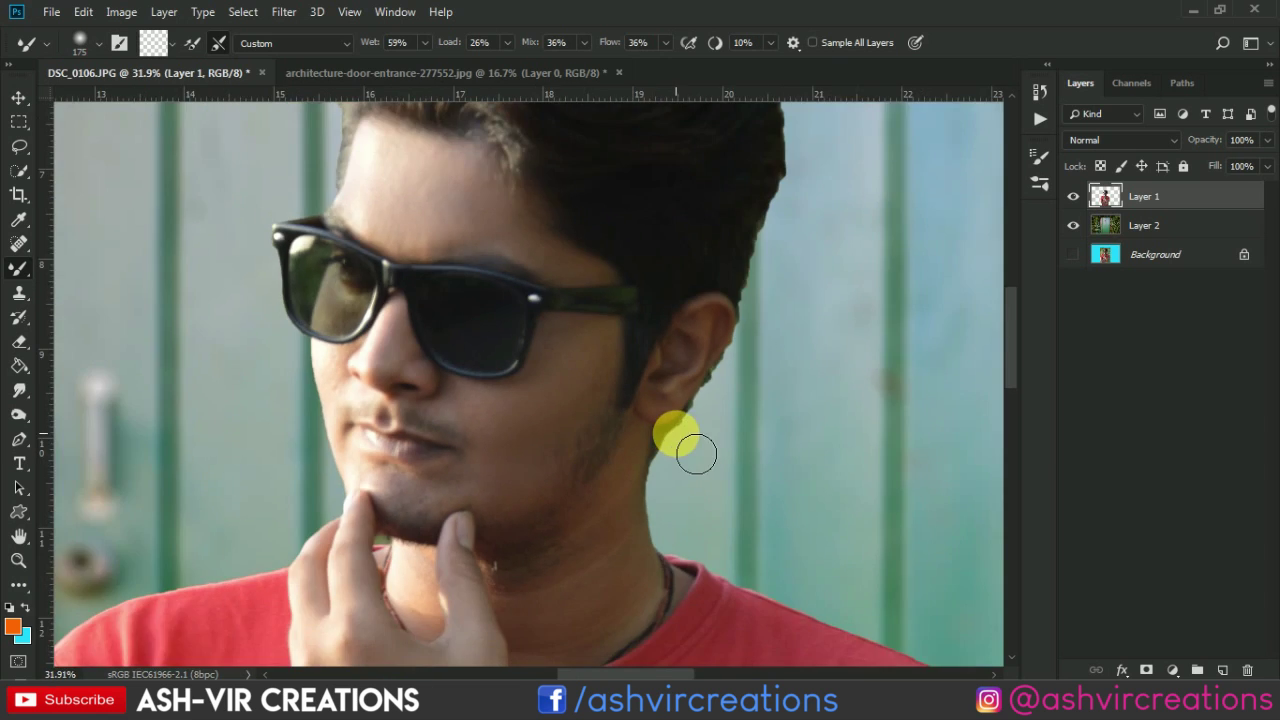
scroll(657, 472, down, 1)
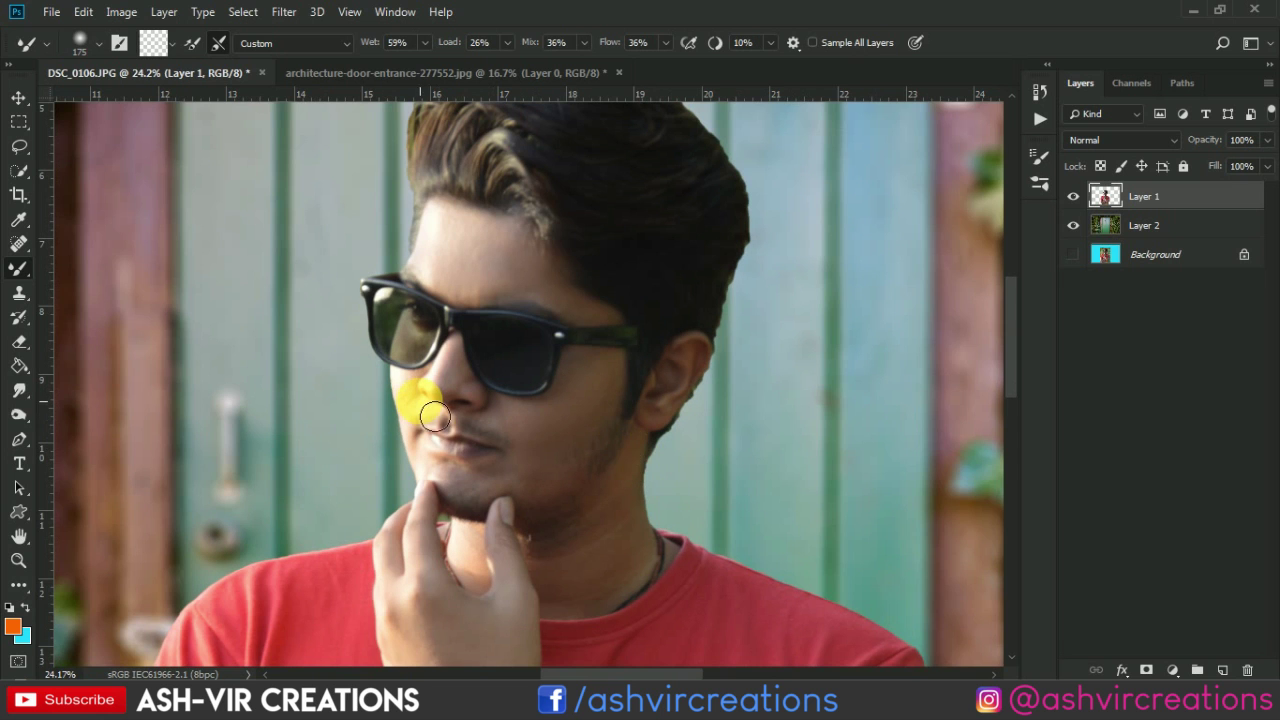
scroll(435, 415, up, 2)
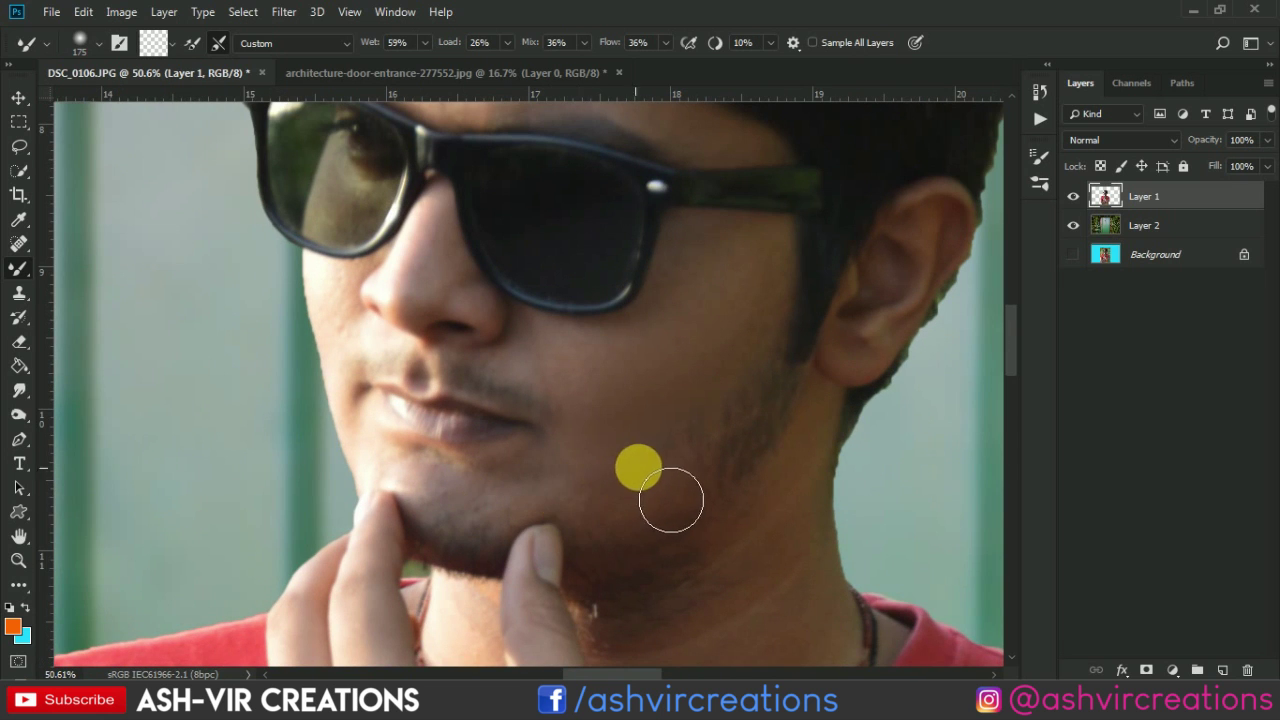
scroll(530, 510, down, 4)
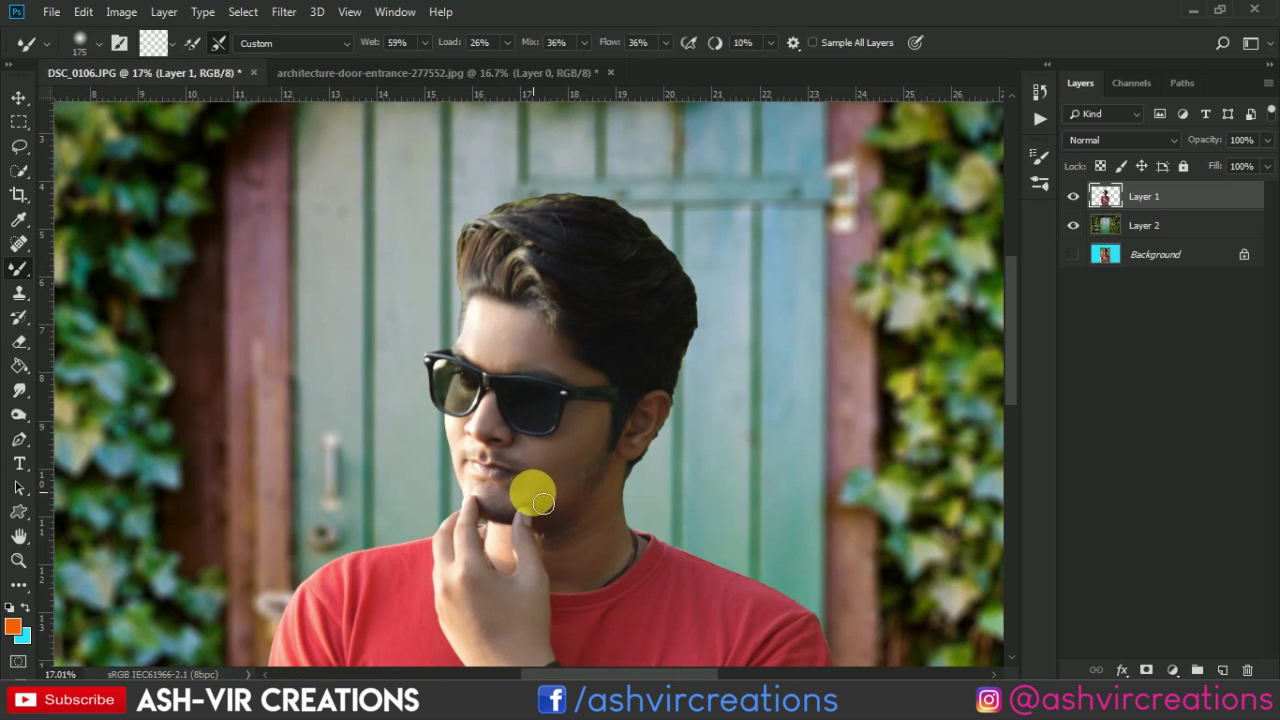
scroll(505, 332, up, 2)
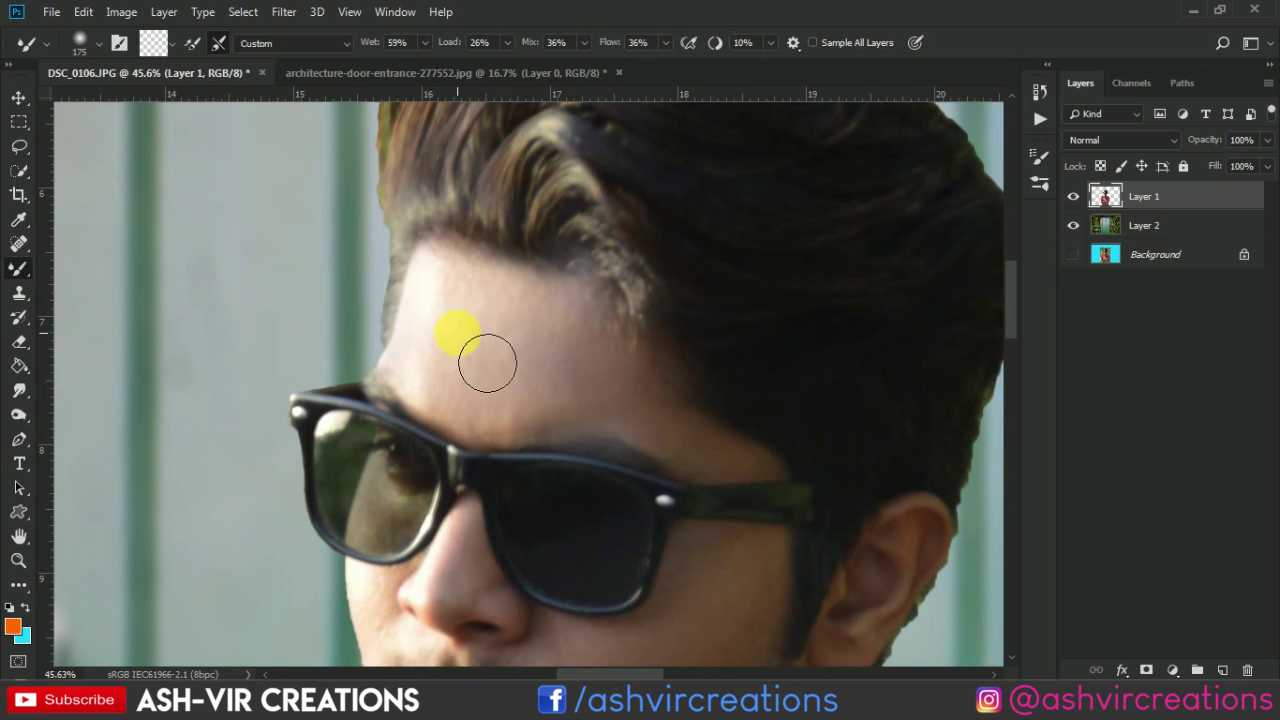
scroll(487, 362, down, 3)
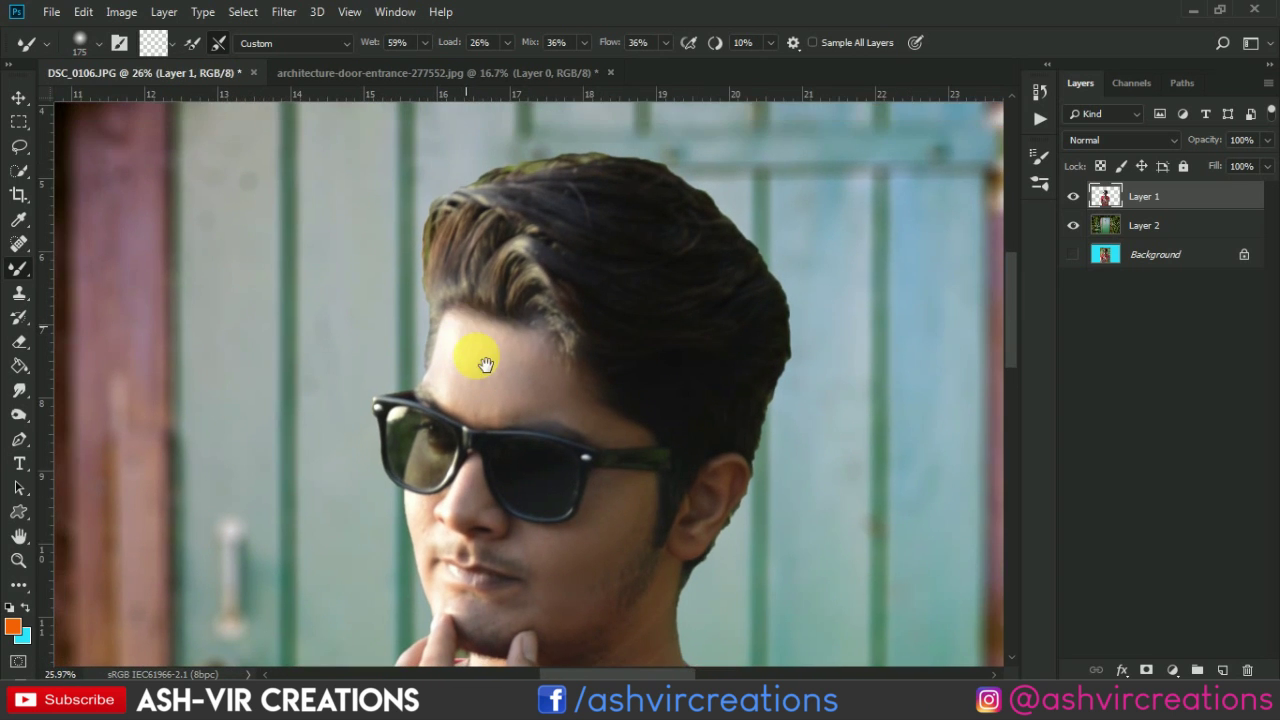
Step: Erase the green fringe along the top of the man's hair on Layer 1 with a 150 px Hard Round eraser
click(22, 345)
drag(477, 185, 360, 278)
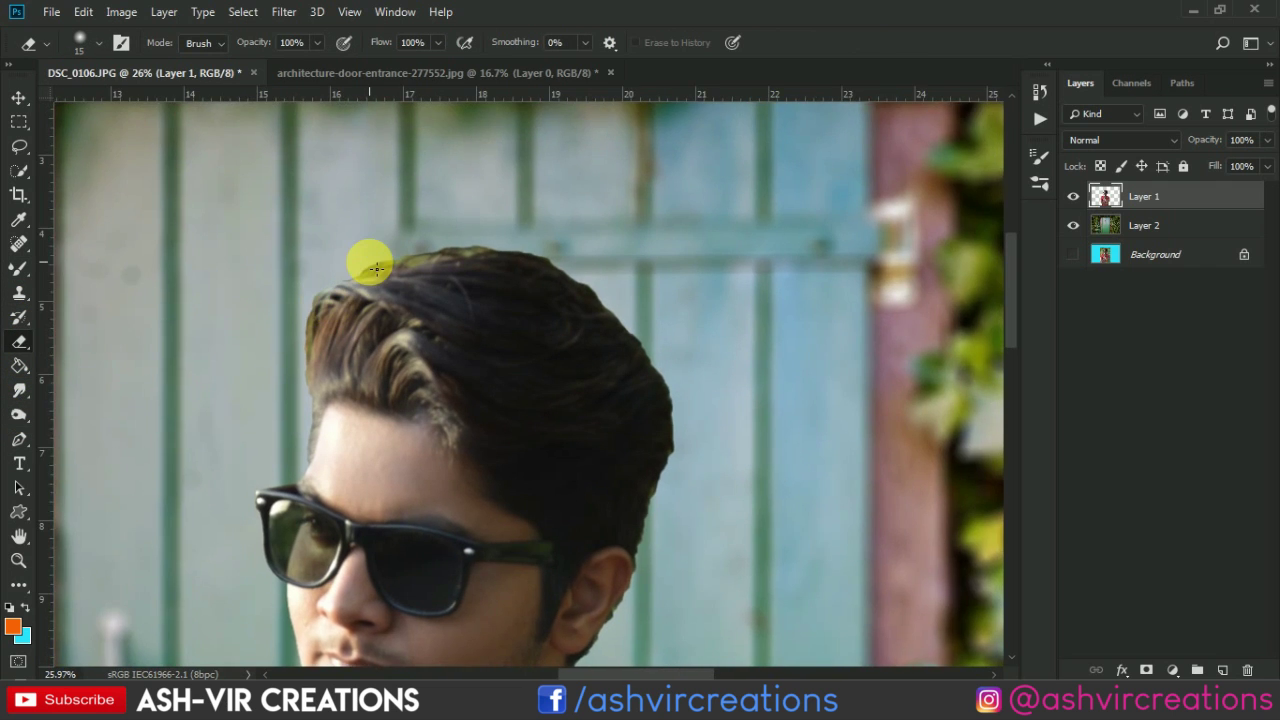
scroll(376, 268, up, 2)
key(bracketright)
key(bracketright)
key(bracketright)
key(bracketright)
key(bracketright)
key(bracketright)
key(bracketright)
key(bracketright)
key(bracketright)
key(bracketright)
key(bracketright)
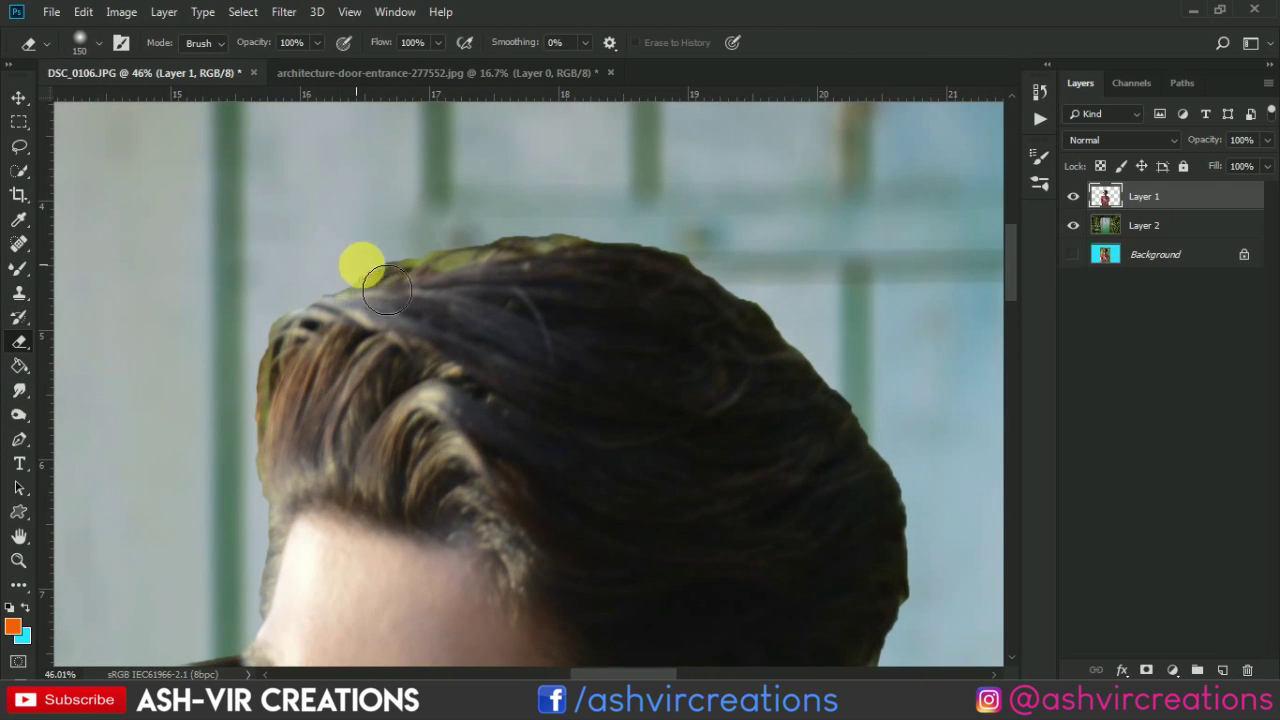
drag(381, 260, 420, 243)
right_click(418, 240)
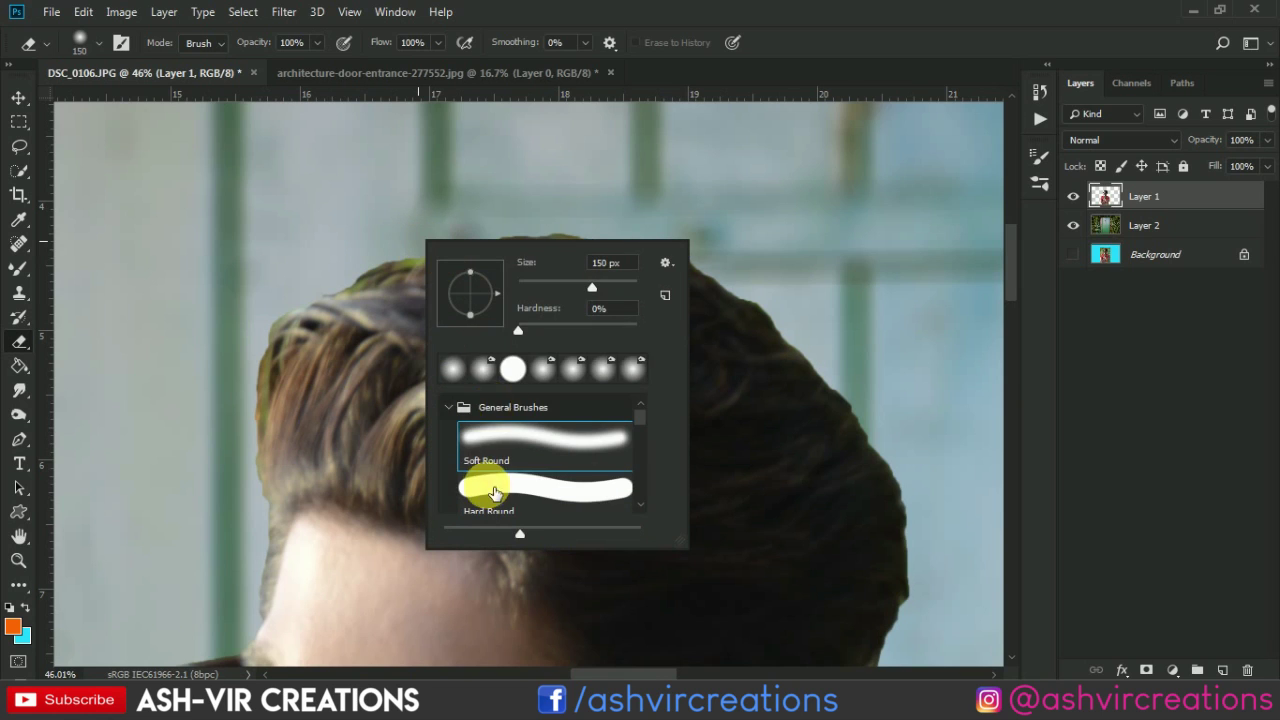
double_click(491, 473)
mouse_move(338, 262)
mouse_down()
mouse_move(529, 220)
mouse_move(191, 289)
mouse_move(240, 428)
mouse_up()
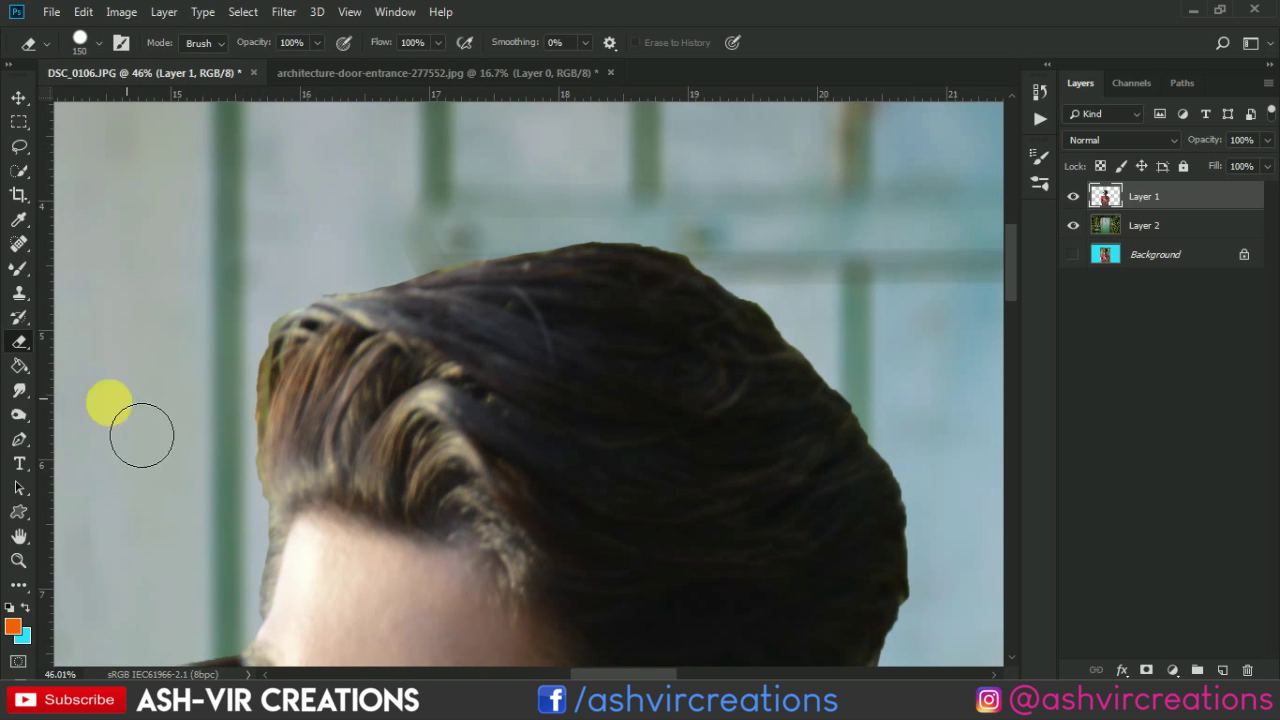
Step: Smudge the hair outline outward into soft strands, starting at the front hairline, with a size 50 brush at 50% strength
click(19, 390)
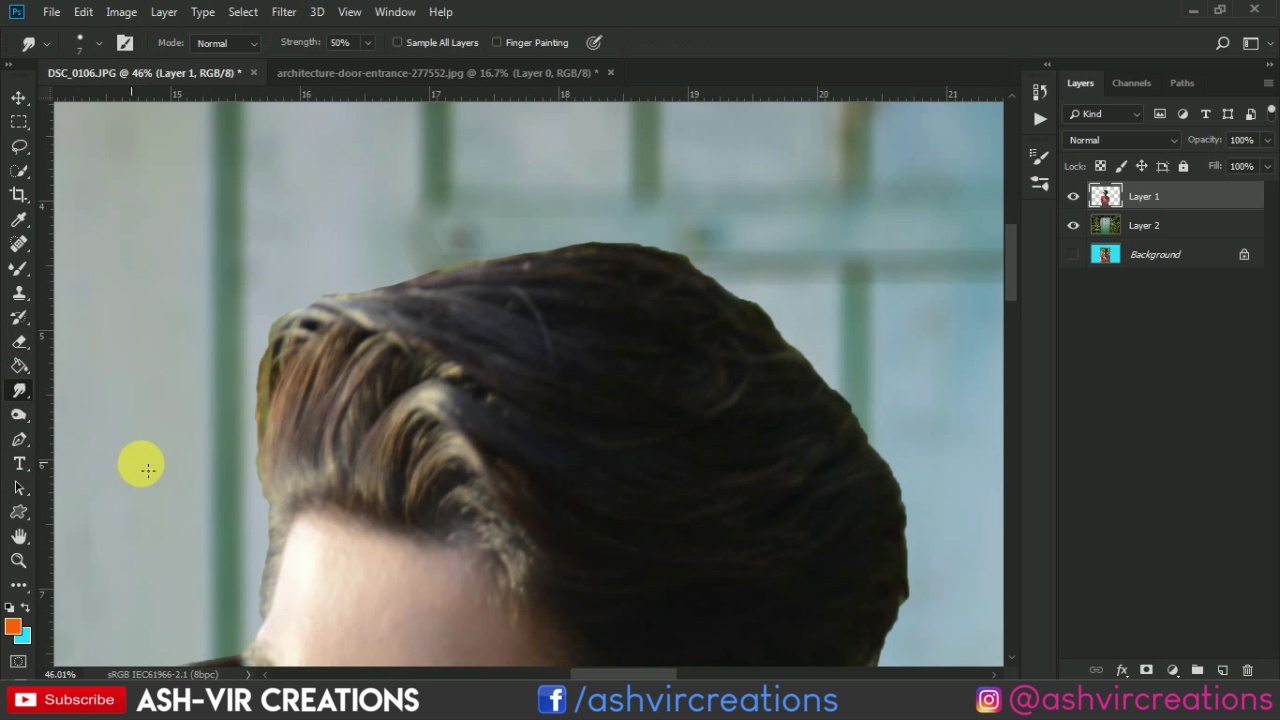
scroll(265, 491, up, 2)
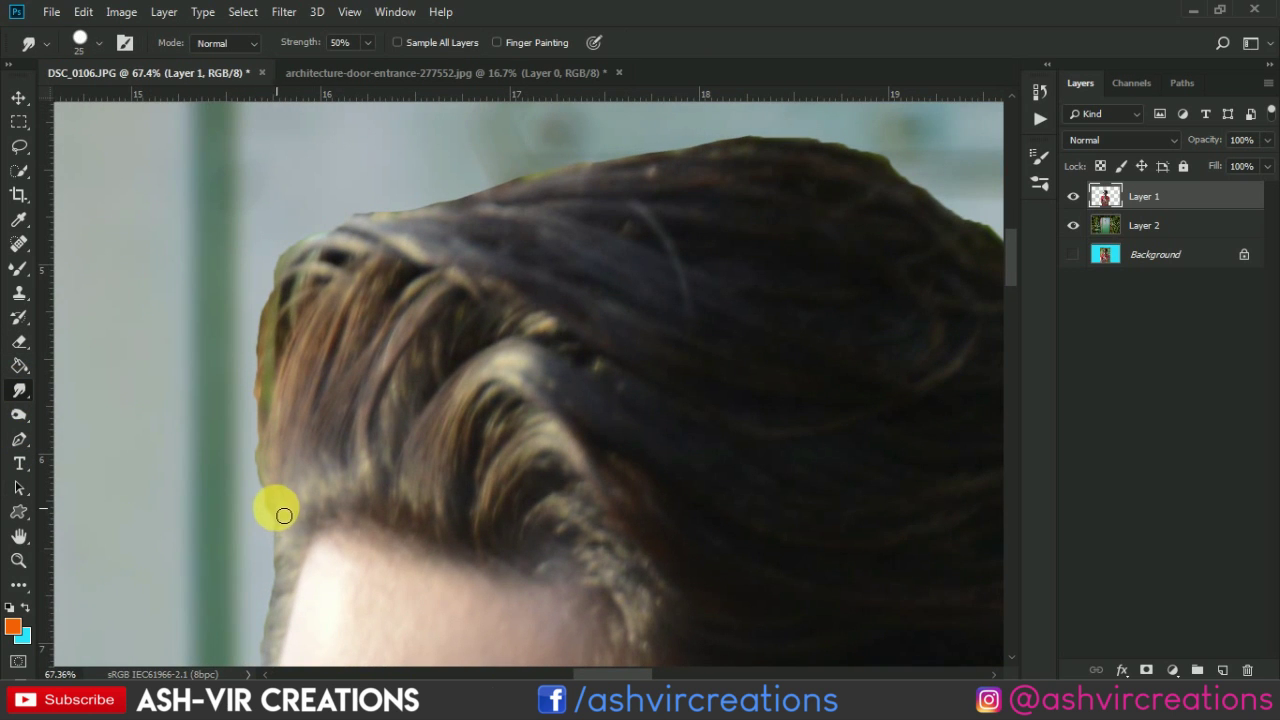
key(bracketright)
key(bracketright)
key(bracketright)
drag(292, 514, 223, 378)
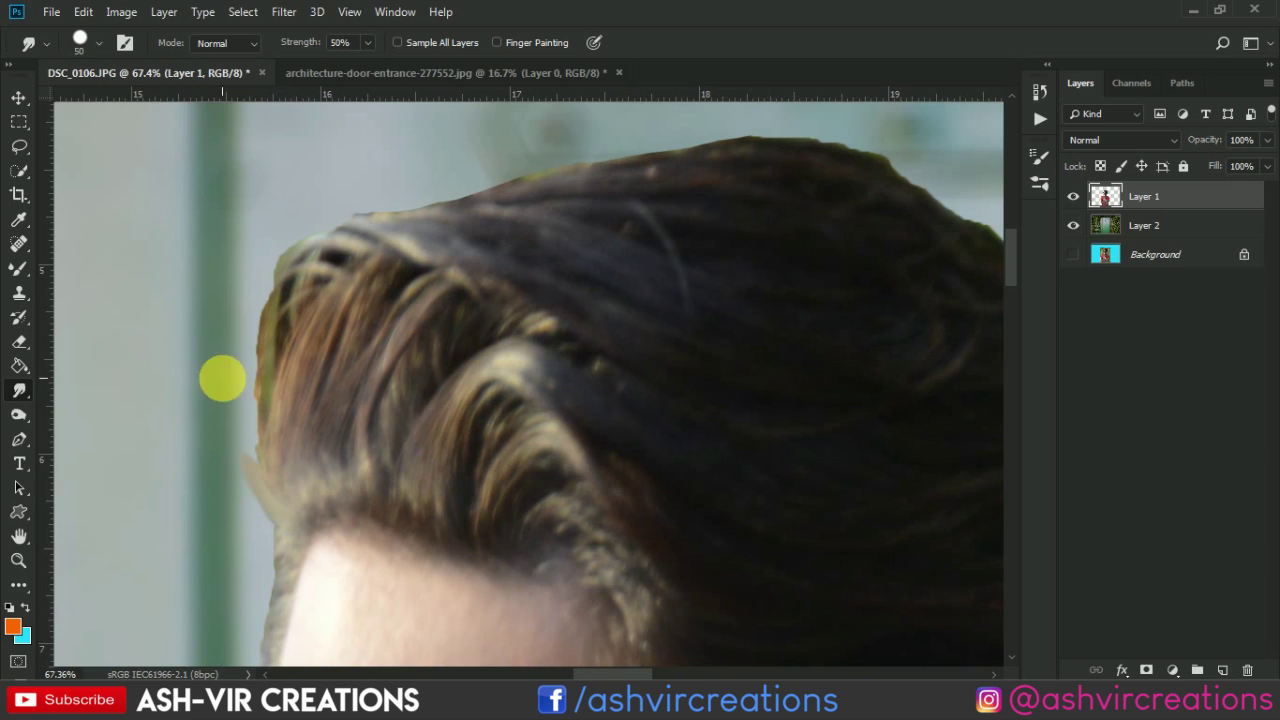
mouse_move(268, 476)
mouse_down()
mouse_move(220, 328)
mouse_move(285, 480)
mouse_move(259, 344)
mouse_move(268, 464)
mouse_move(256, 387)
mouse_move(272, 311)
mouse_move(284, 405)
mouse_move(281, 288)
mouse_move(255, 380)
mouse_move(257, 399)
mouse_move(300, 266)
mouse_move(262, 364)
mouse_move(274, 315)
mouse_move(351, 226)
mouse_move(319, 276)
mouse_move(331, 253)
mouse_move(437, 196)
mouse_move(343, 248)
mouse_move(404, 198)
mouse_move(420, 207)
mouse_move(380, 213)
mouse_move(392, 201)
mouse_move(363, 227)
mouse_move(451, 203)
mouse_move(456, 223)
mouse_move(491, 184)
mouse_move(477, 223)
mouse_move(640, 168)
mouse_move(593, 170)
mouse_move(586, 155)
mouse_move(491, 190)
mouse_move(576, 205)
mouse_move(141, 347)
mouse_move(218, 340)
mouse_move(174, 324)
mouse_move(367, 267)
mouse_move(268, 295)
mouse_move(387, 273)
mouse_move(495, 300)
mouse_move(440, 295)
mouse_move(461, 291)
mouse_move(586, 342)
mouse_move(507, 327)
mouse_move(658, 385)
mouse_move(614, 367)
mouse_move(631, 240)
mouse_move(603, 270)
mouse_move(742, 384)
mouse_move(714, 393)
mouse_move(828, 469)
mouse_move(758, 347)
mouse_move(702, 291)
mouse_move(676, 298)
mouse_move(758, 372)
mouse_move(692, 329)
mouse_move(764, 429)
mouse_move(688, 326)
mouse_move(751, 428)
mouse_move(731, 420)
mouse_move(724, 382)
mouse_move(771, 458)
mouse_move(746, 297)
mouse_move(682, 461)
mouse_move(671, 543)
mouse_move(666, 307)
mouse_up()
Step: Smudge the jagged hair edge just above and behind the ear at brush size 45, then reduce the brush to 20
scroll(668, 449, up, 1)
key(bracketleft)
key(bracketleft)
key(bracketleft)
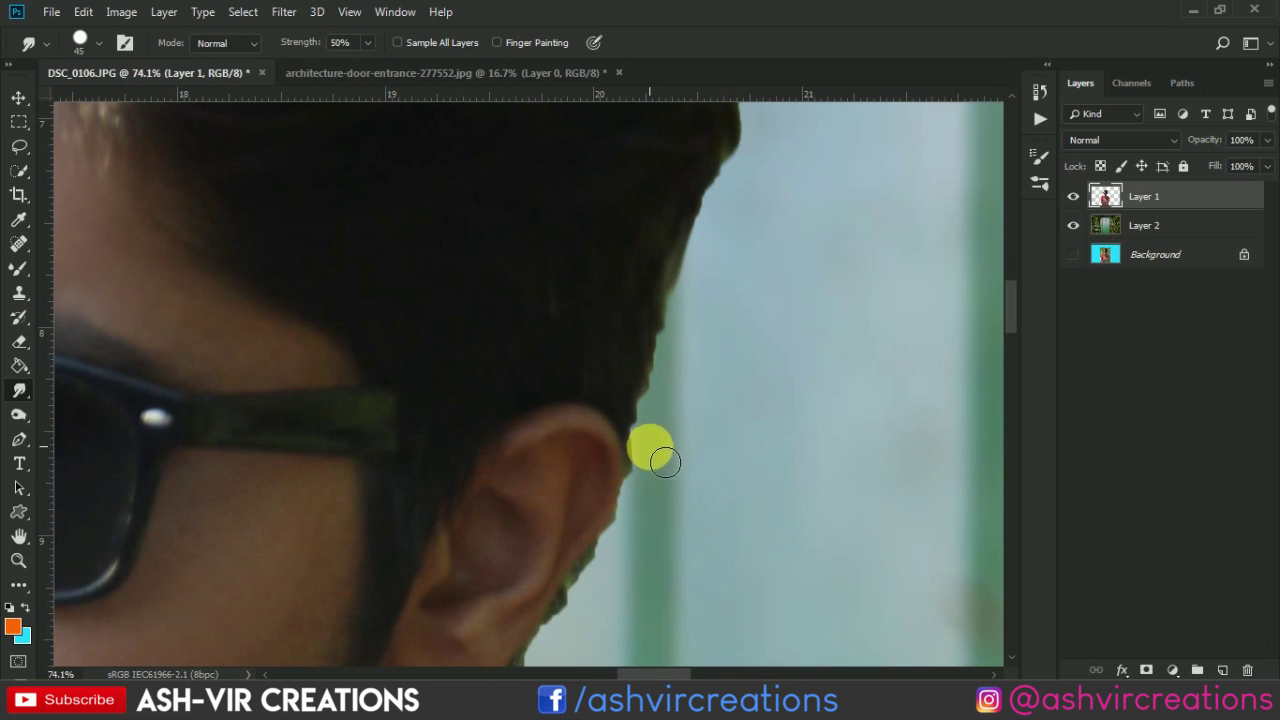
mouse_move(648, 371)
mouse_down()
mouse_move(662, 310)
mouse_move(662, 439)
mouse_move(652, 382)
mouse_move(645, 493)
mouse_move(641, 447)
mouse_move(649, 519)
mouse_move(636, 469)
mouse_move(647, 538)
mouse_up()
key(bracketleft)
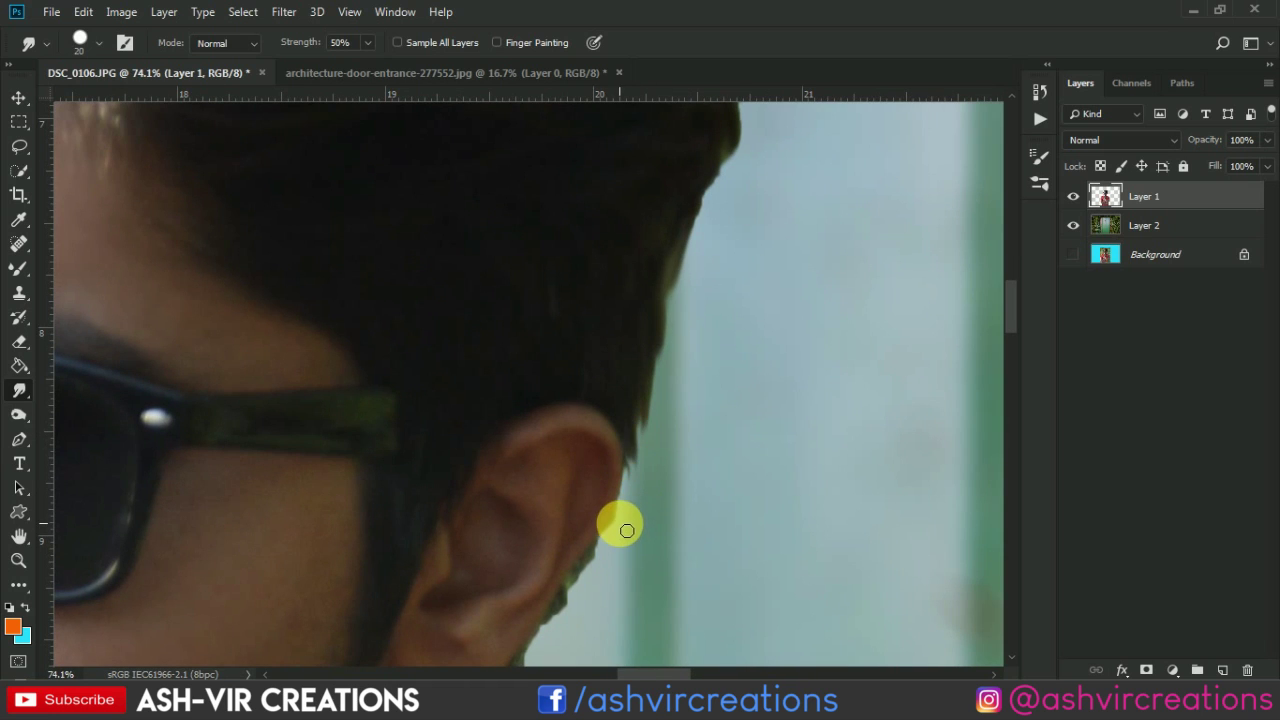
Step: Draw a closed Pen path following the back edge of the ear and enclosing the jagged green fringe outside it
scroll(560, 400, down, 3)
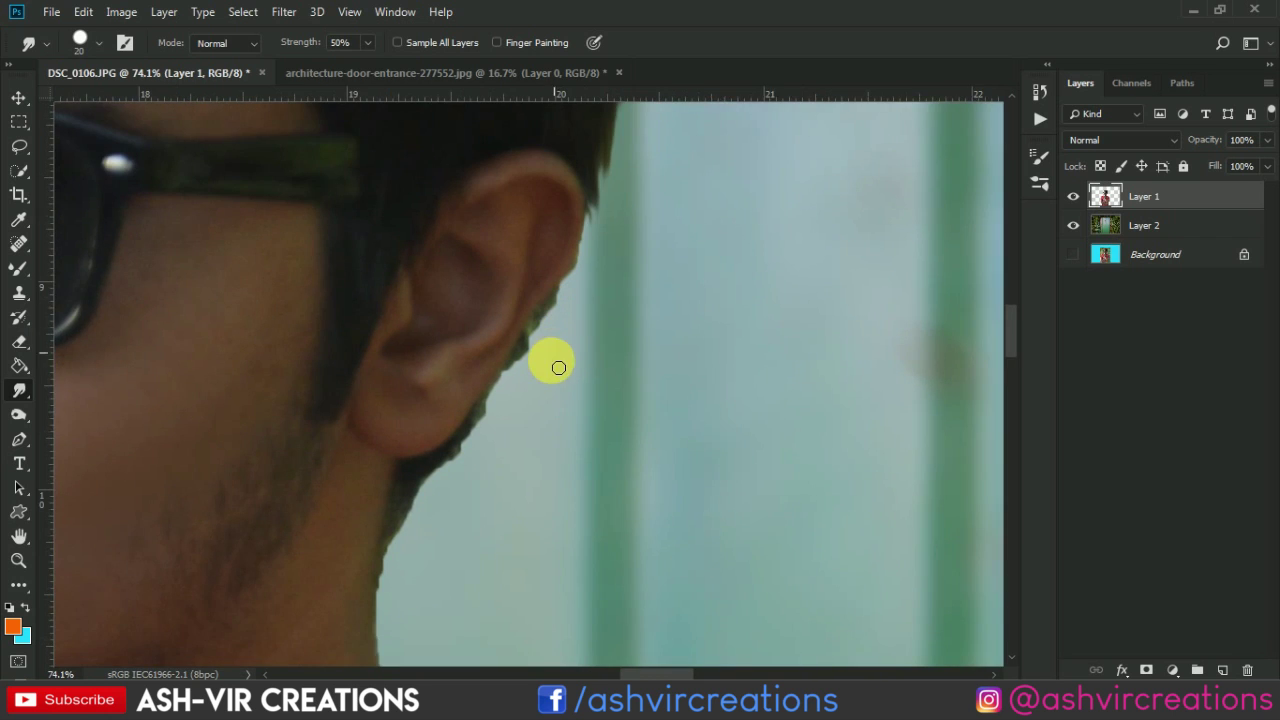
scroll(556, 370, up, 1)
scroll(542, 352, up, 5)
key(p)
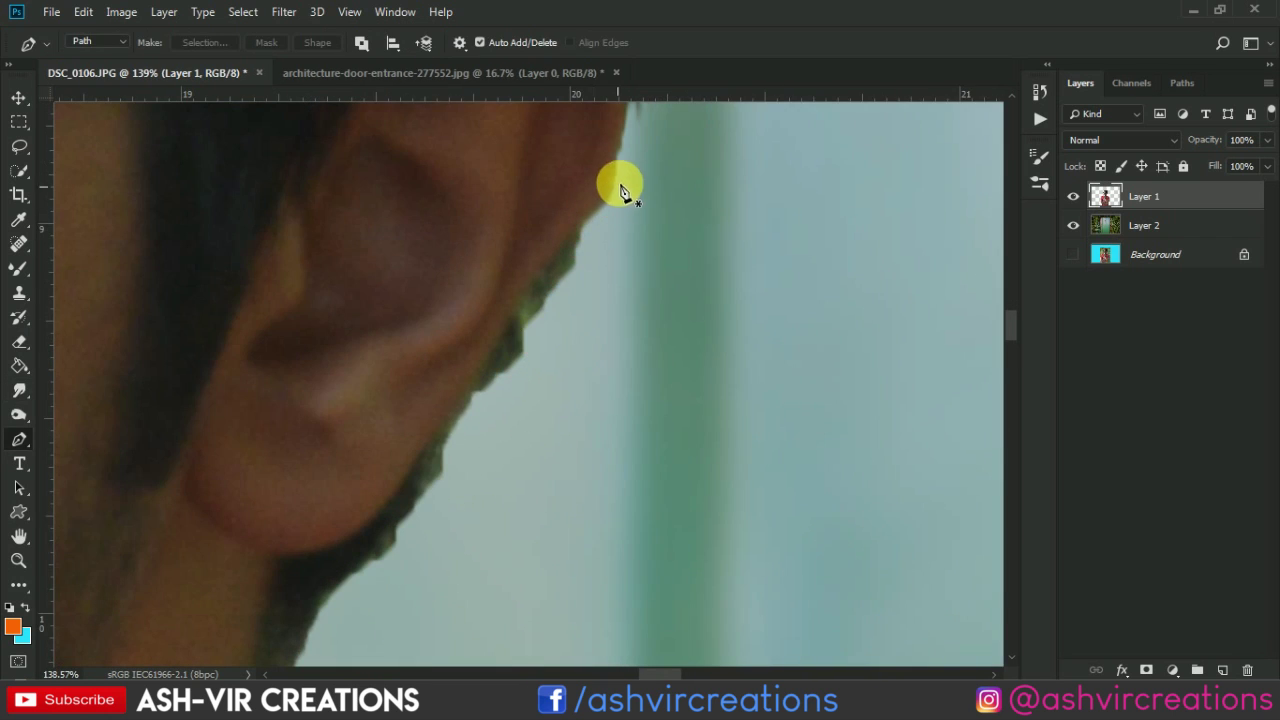
click(622, 146)
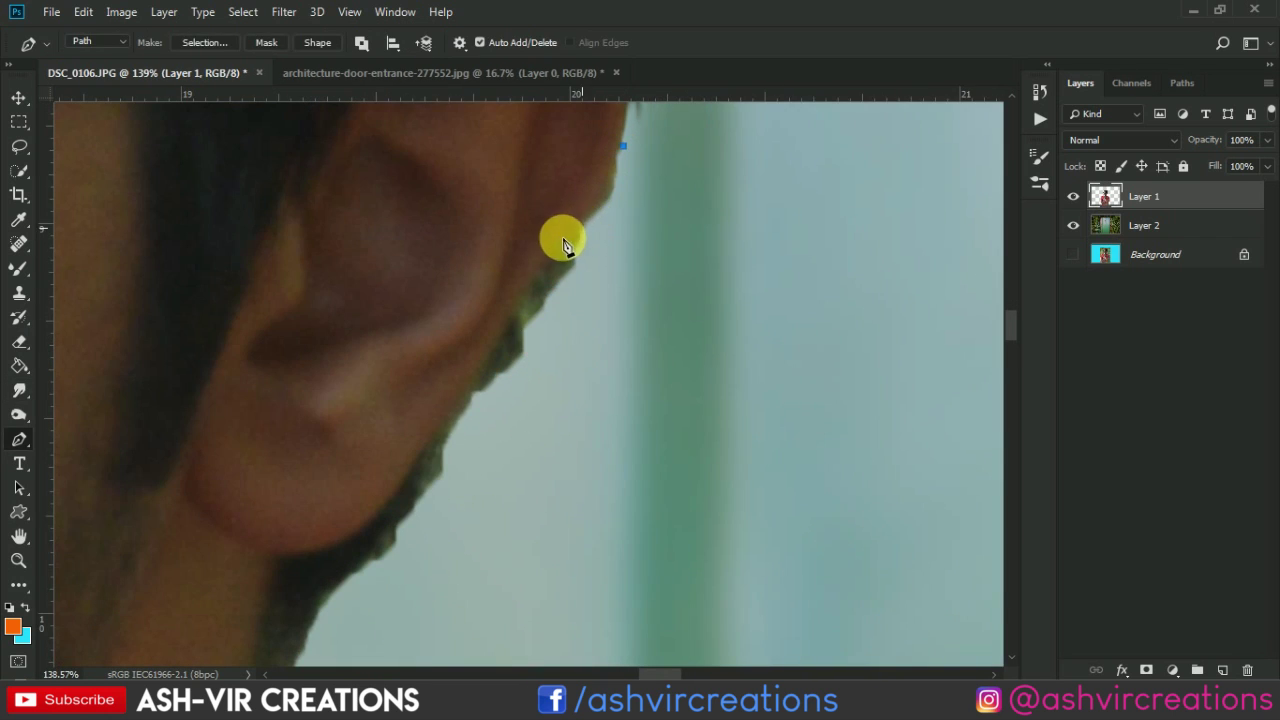
click(581, 229)
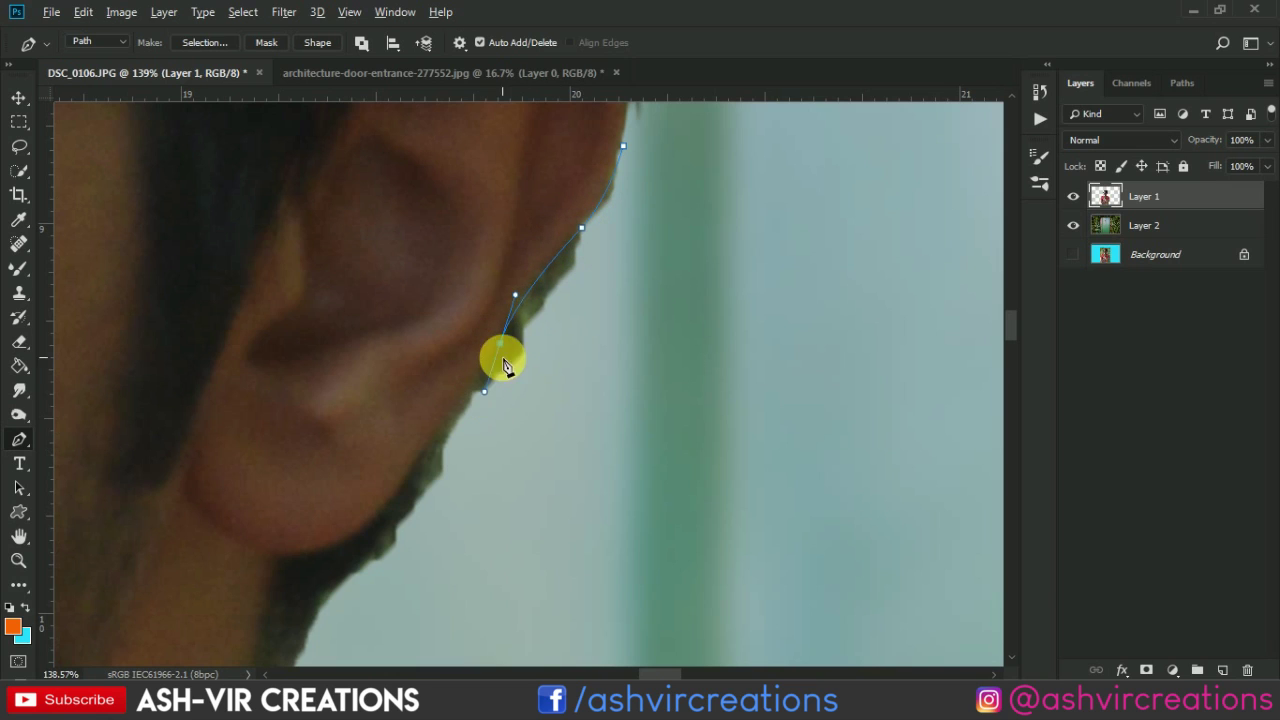
alt+click(500, 346)
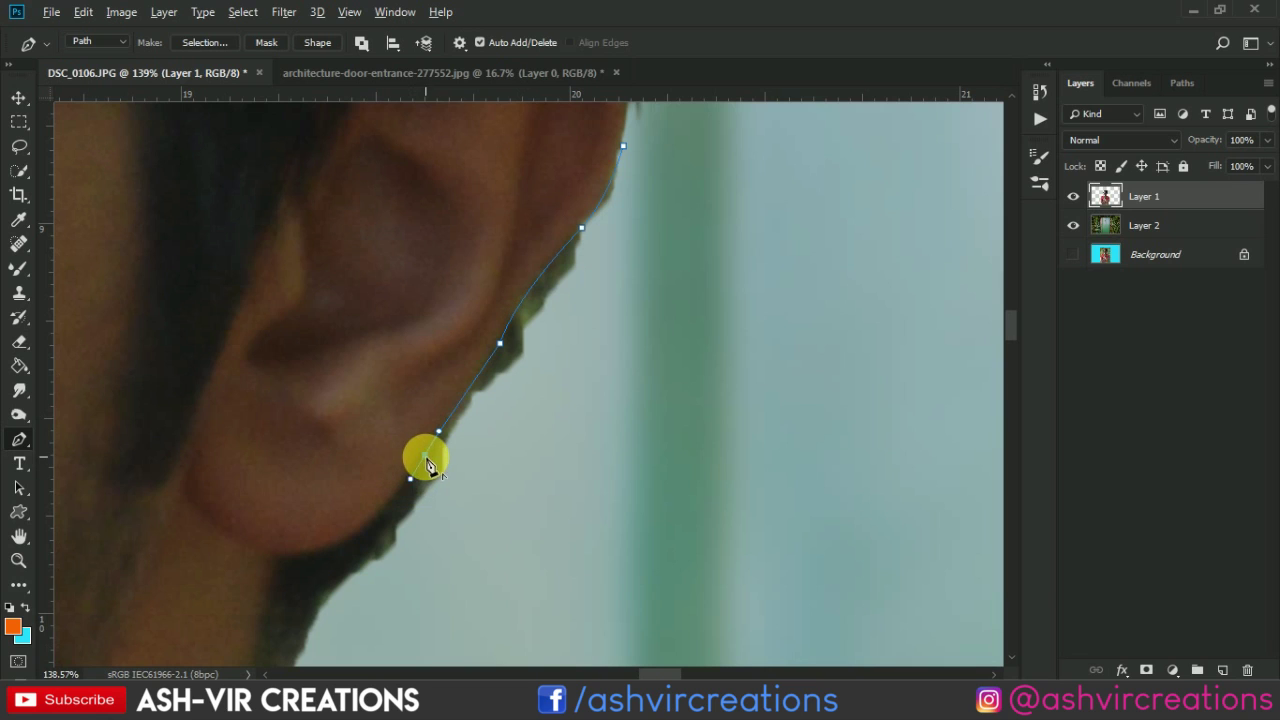
drag(344, 584, 297, 641)
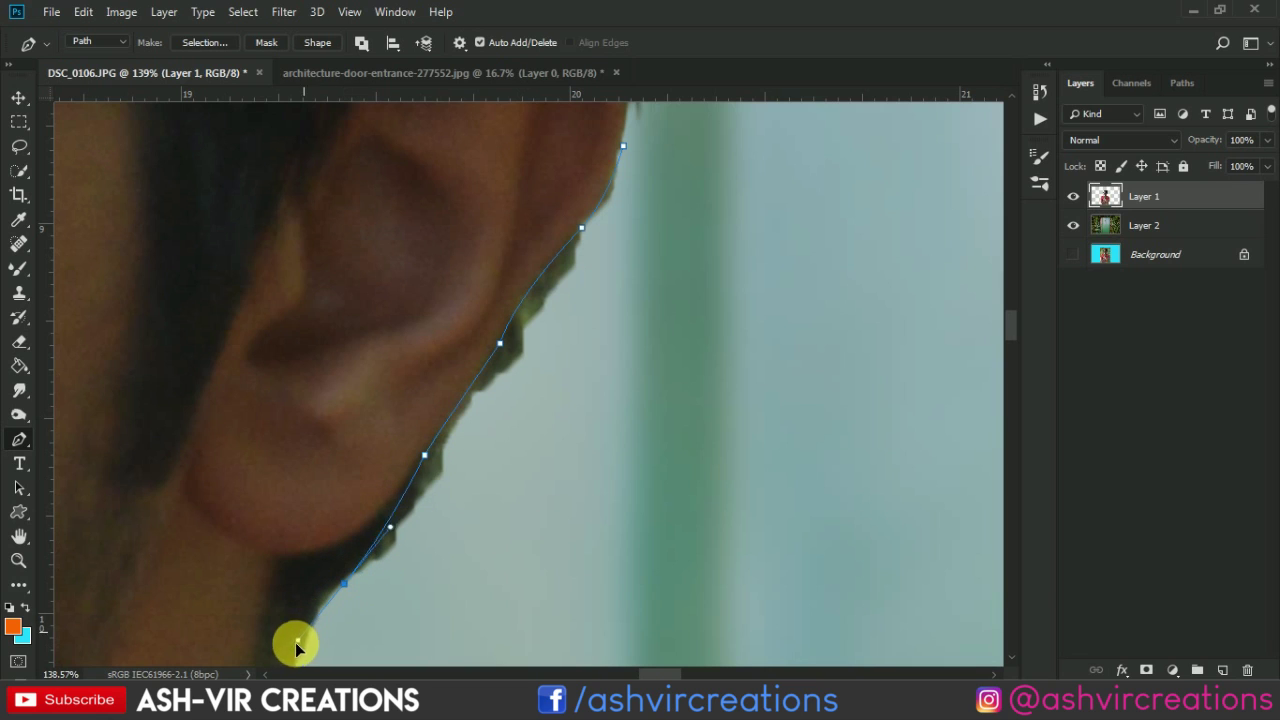
click(372, 617)
click(501, 582)
drag(598, 475, 598, 420)
click(602, 323)
click(637, 293)
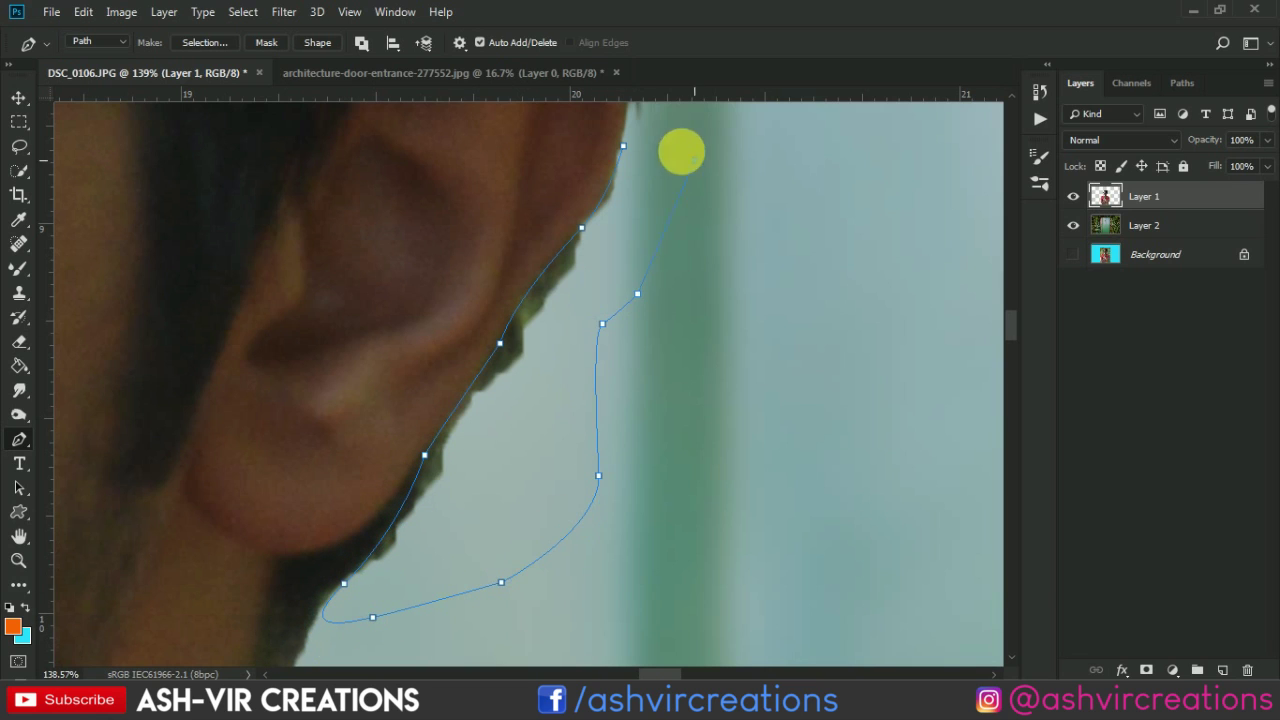
drag(694, 160, 700, 166)
Step: Turn the path into a selection, delete the fringe behind the ear from Layer 1, and deselect
key(Delete)
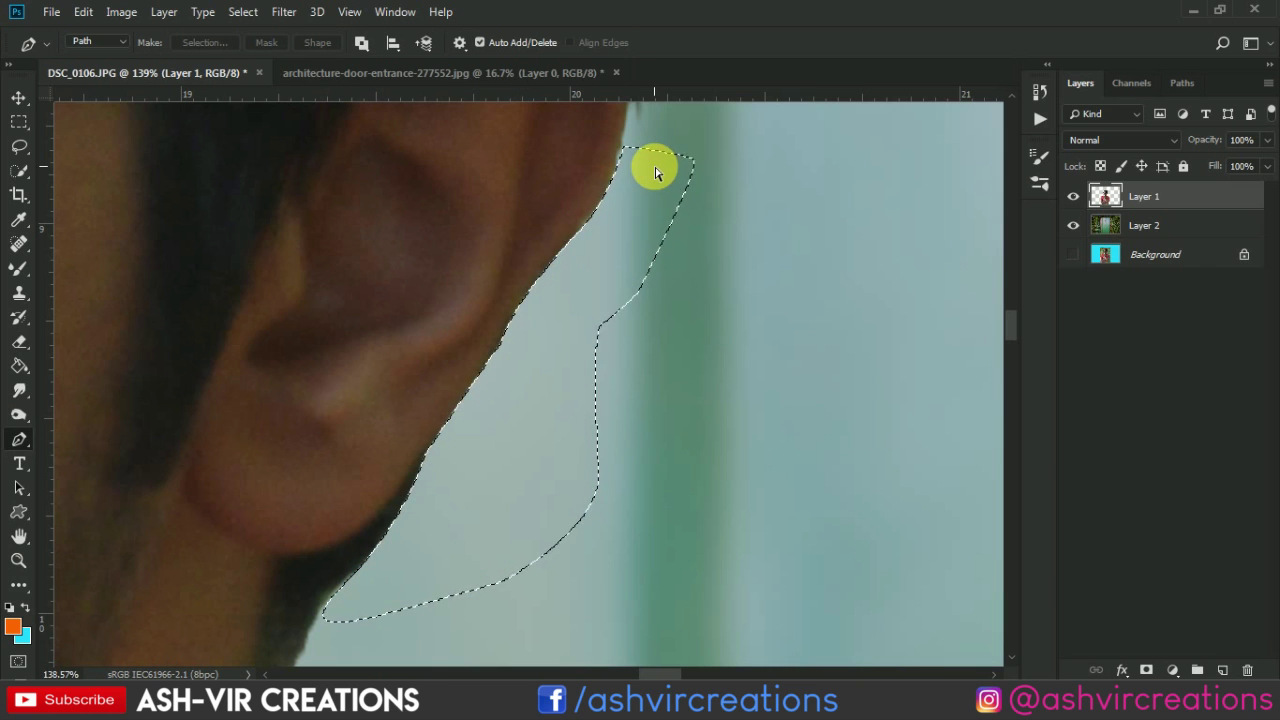
key(ctrl+d)
key(v)
scroll(655, 230, down, 3)
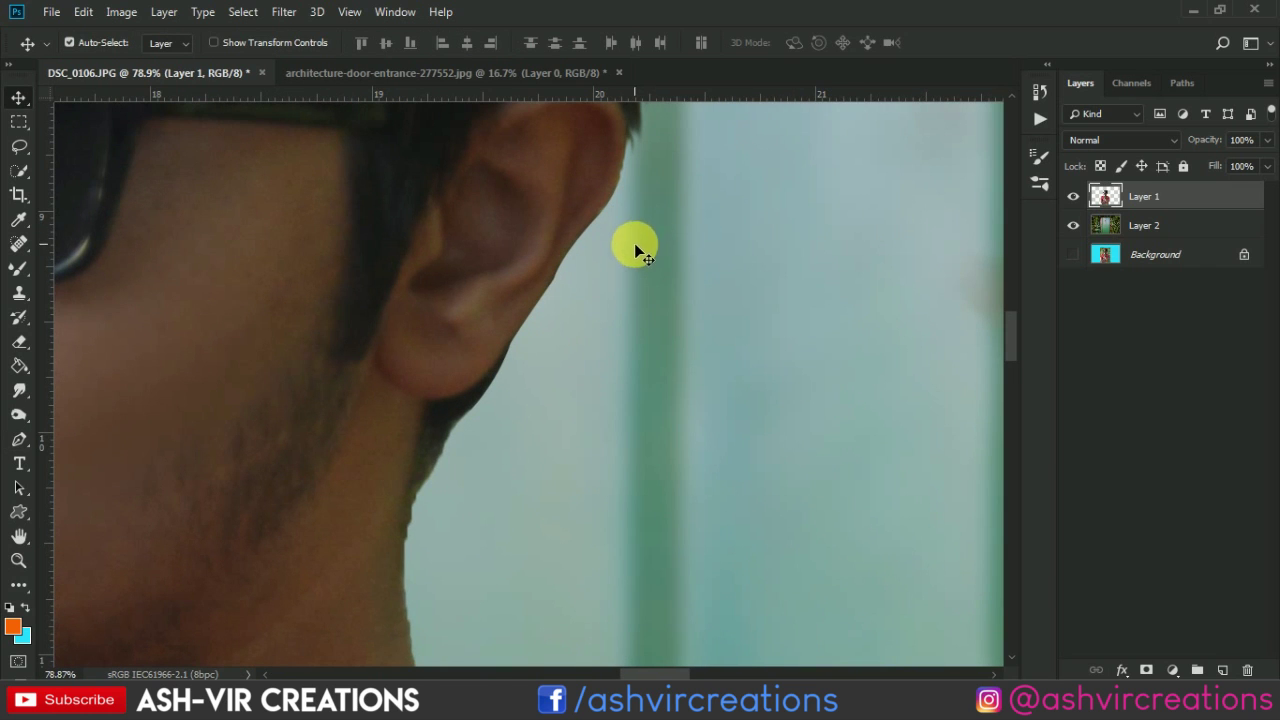
Step: Smudge the rough hair edge below the ear and the neck outline with a size 20 brush at 50% strength
click(24, 390)
scroll(508, 398, up, 3)
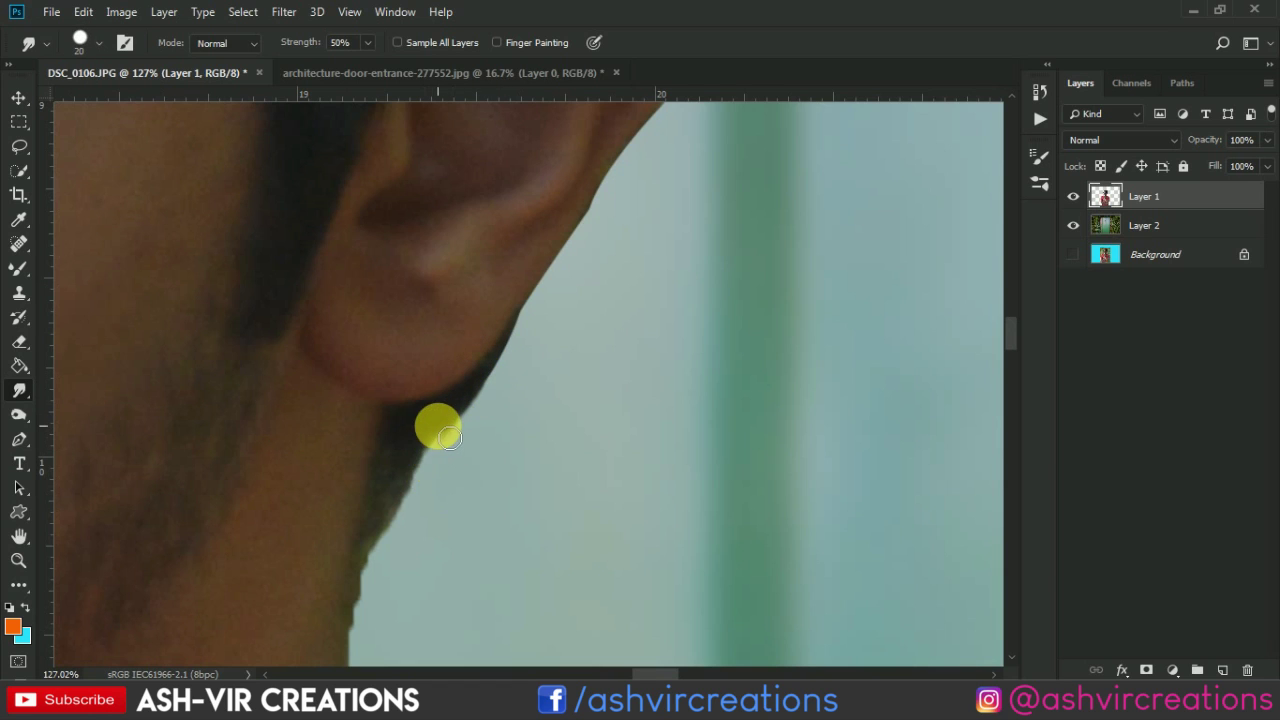
mouse_move(450, 437)
mouse_down()
mouse_move(417, 535)
mouse_move(382, 557)
mouse_move(367, 649)
mouse_move(375, 549)
mouse_move(371, 633)
mouse_move(393, 567)
mouse_move(385, 627)
mouse_move(409, 495)
mouse_up()
scroll(421, 460, down, 7)
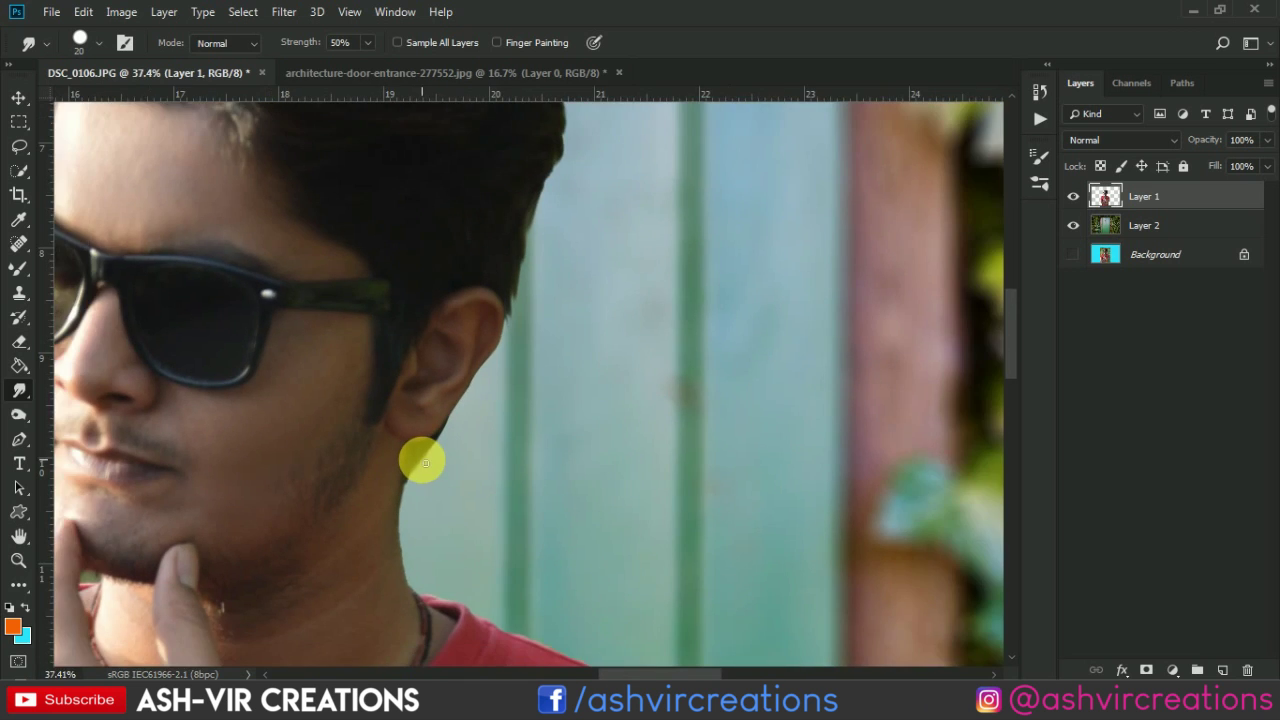
scroll(424, 462, up, 5)
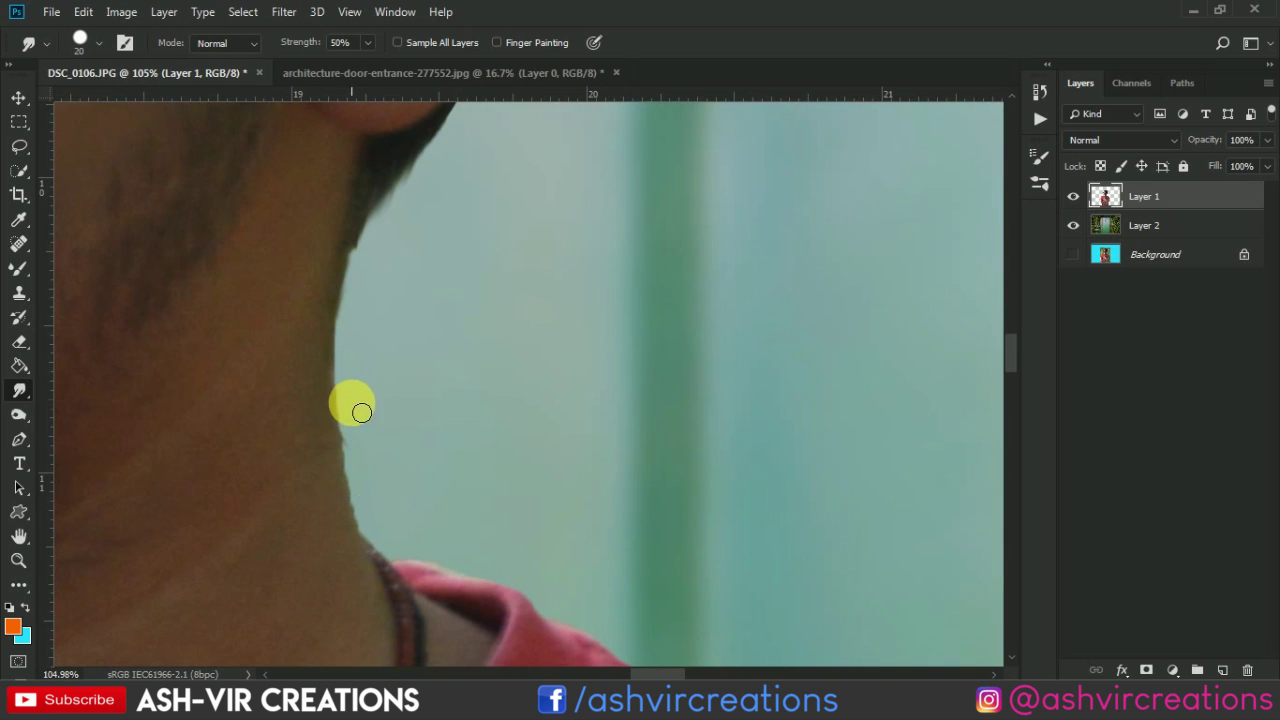
mouse_move(349, 411)
mouse_down()
mouse_move(372, 529)
mouse_move(359, 449)
mouse_up()
scroll(366, 371, down, 6)
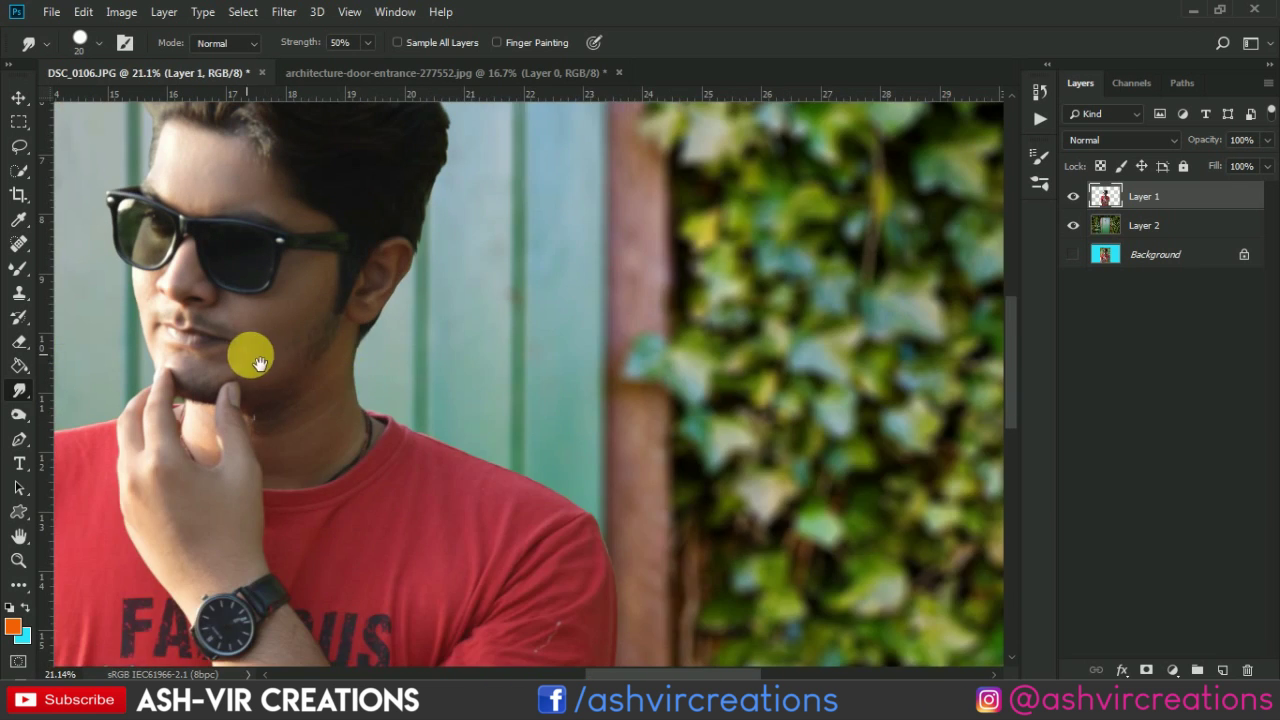
Step: Smudge the front hair edge beside the man's forehead with the size 20 brush
scroll(380, 160, up, 4)
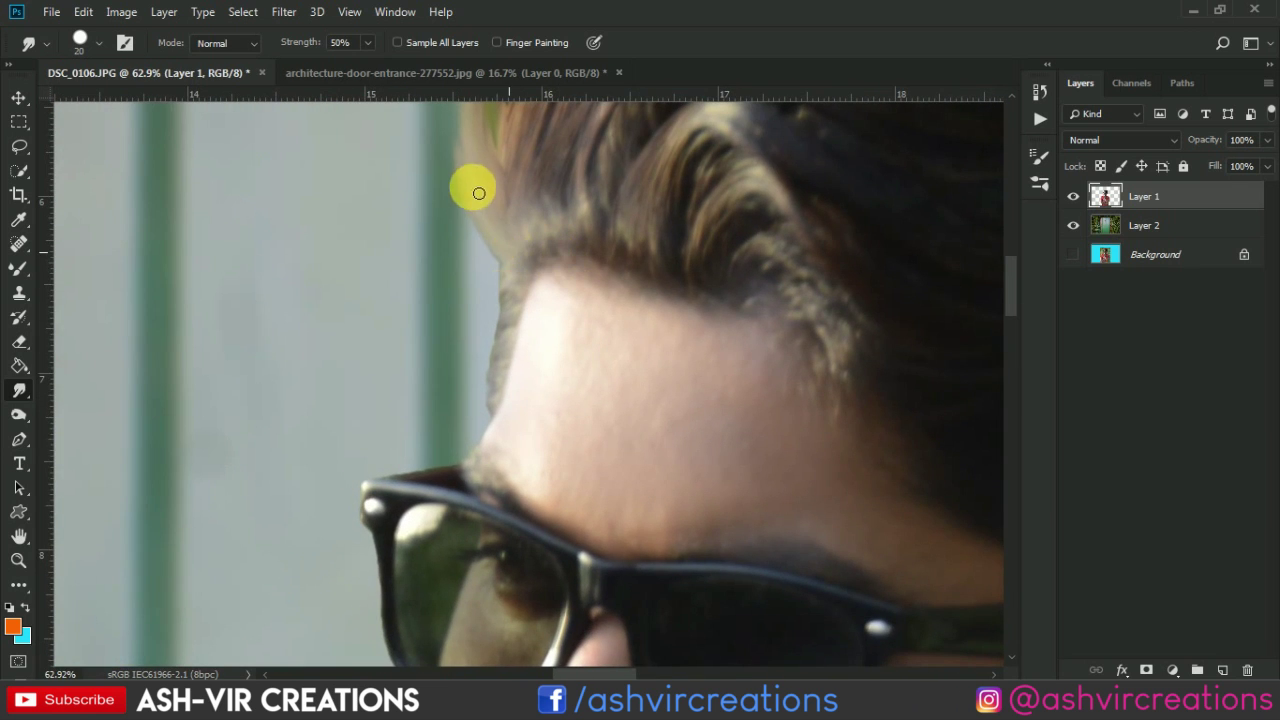
mouse_move(508, 259)
mouse_down()
mouse_move(486, 423)
mouse_move(504, 257)
mouse_up()
scroll(480, 230, down, 4)
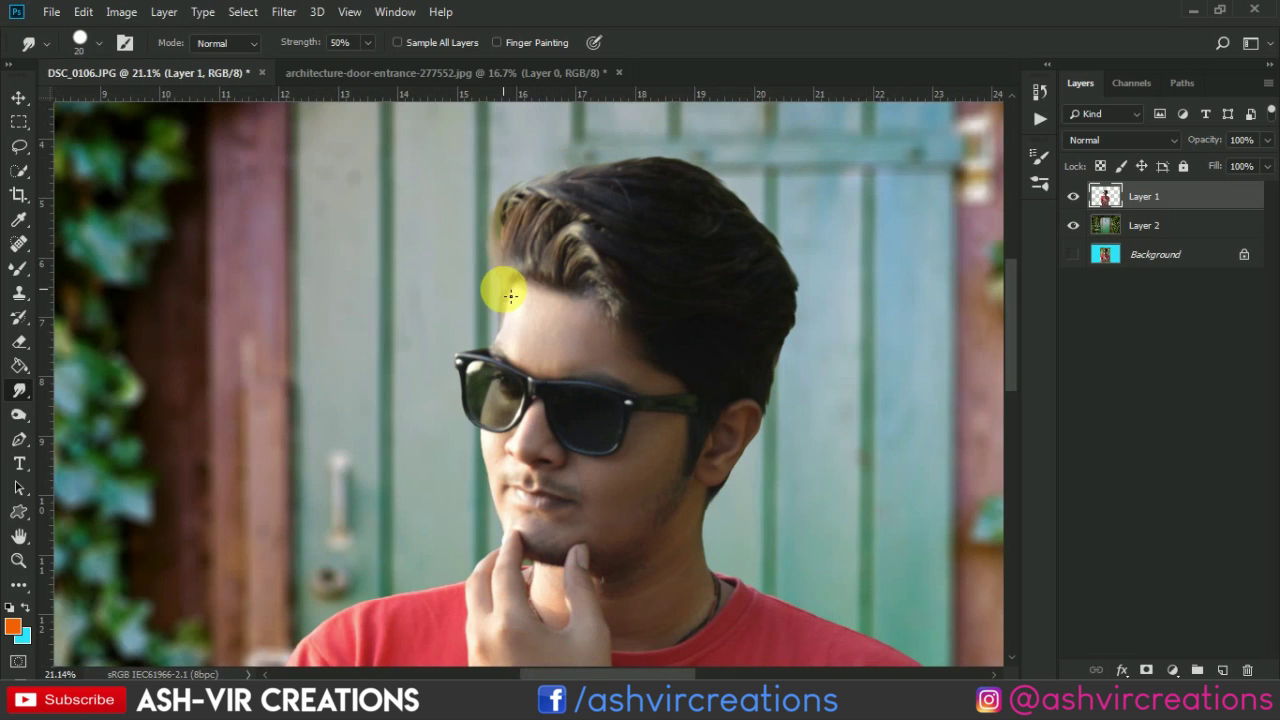
Step: Darken the pale greenish front edge of the hair with the Burn tool at size 400, Midtones range and 37% exposure
scroll(505, 230, up, 1)
scroll(493, 252, up, 3)
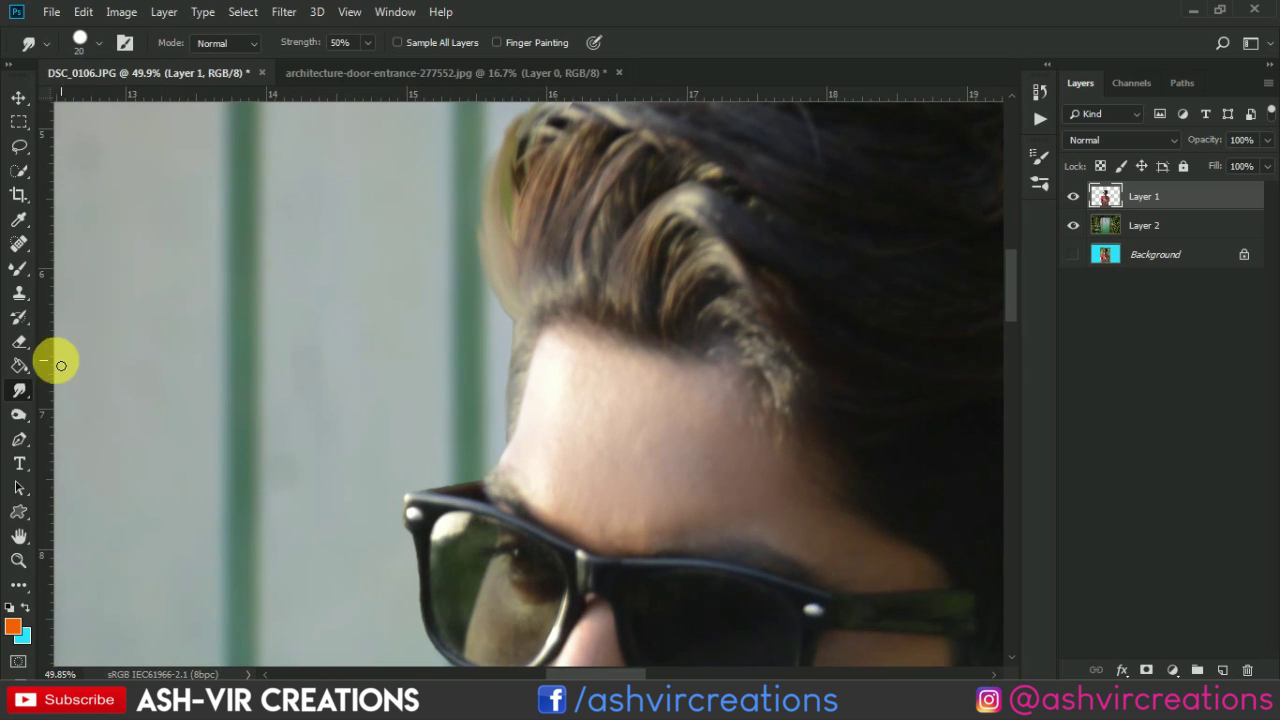
click(17, 415)
key(bracketleft)
key(bracketleft)
key(bracketleft)
key(bracketleft)
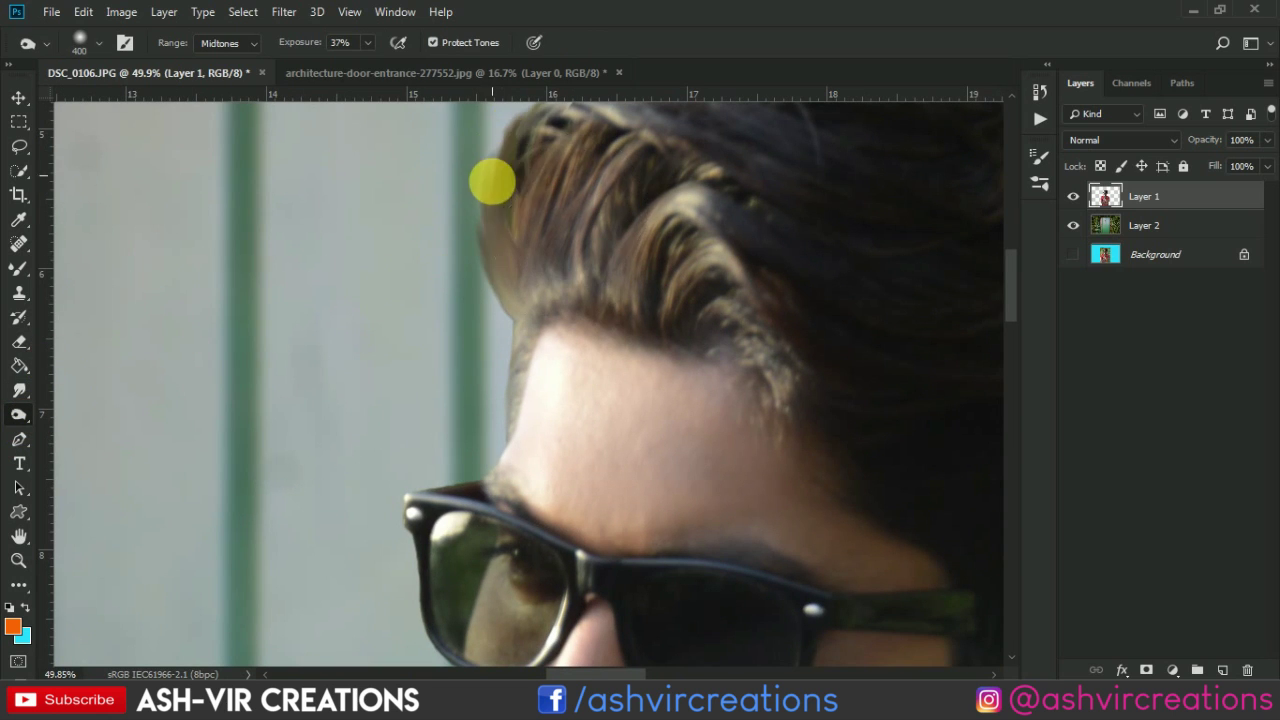
Step: Burn the front hair edge beside the man's forehead with the brush reduced to size 175
key(bracketleft)
key(bracketleft)
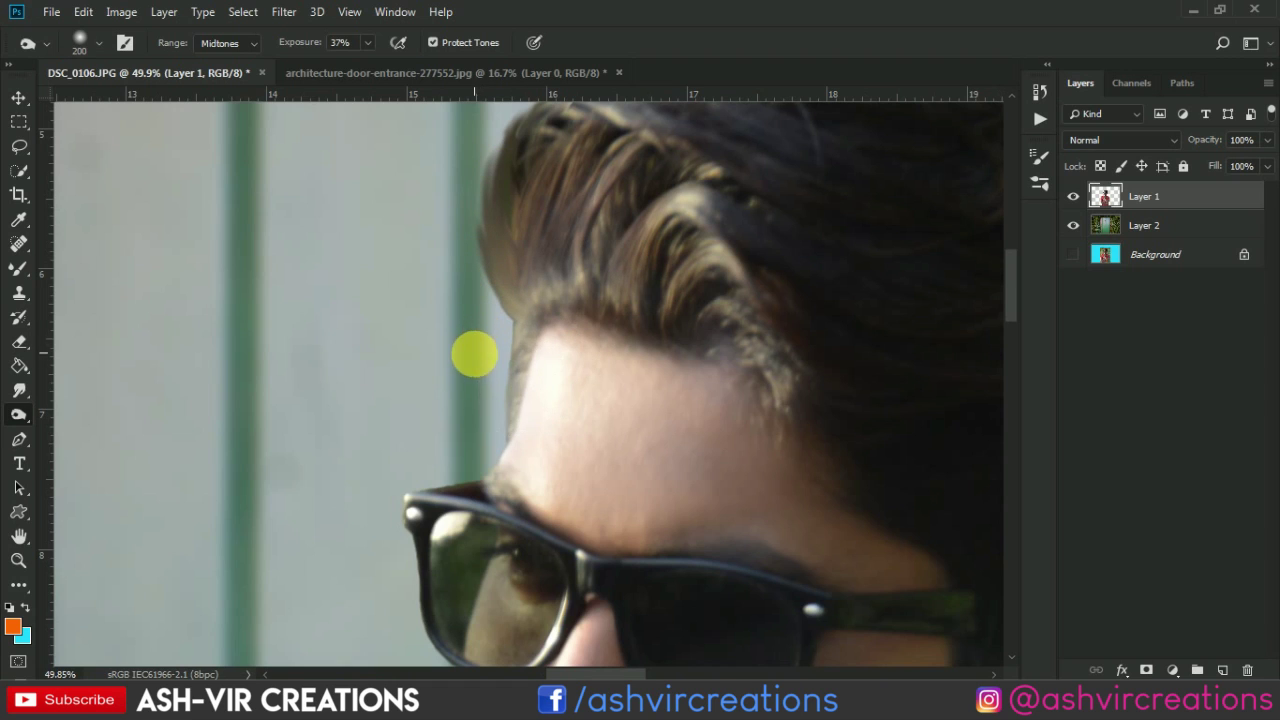
mouse_move(537, 350)
mouse_down()
mouse_move(506, 455)
mouse_move(527, 418)
mouse_move(504, 370)
mouse_up()
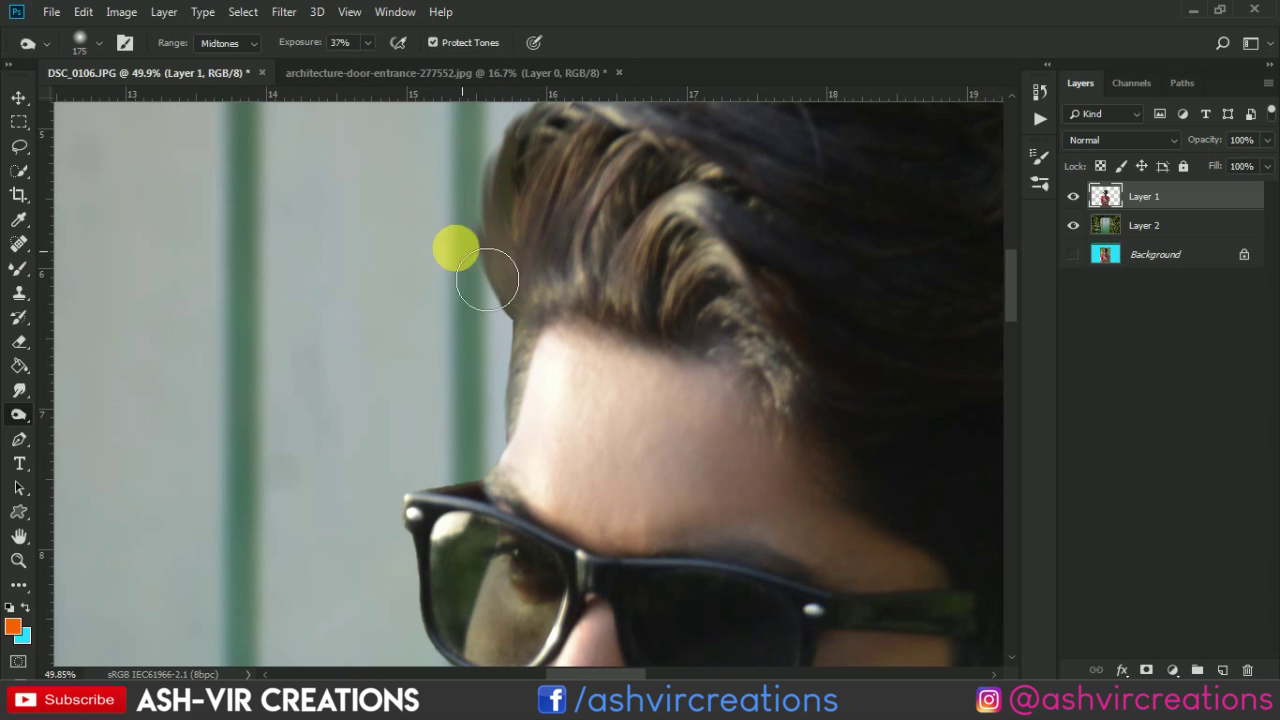
drag(467, 110, 457, 311)
Step: Inspect the hair outline at the back of the head and the overall composite
mouse_move(750, 250)
mouse_down()
mouse_move(597, 310)
mouse_move(674, 294)
mouse_move(691, 282)
mouse_move(513, 329)
mouse_move(764, 254)
mouse_move(548, 281)
mouse_move(843, 236)
mouse_move(470, 248)
mouse_move(880, 307)
mouse_move(848, 276)
mouse_move(777, 255)
mouse_move(941, 538)
mouse_move(807, 272)
mouse_up()
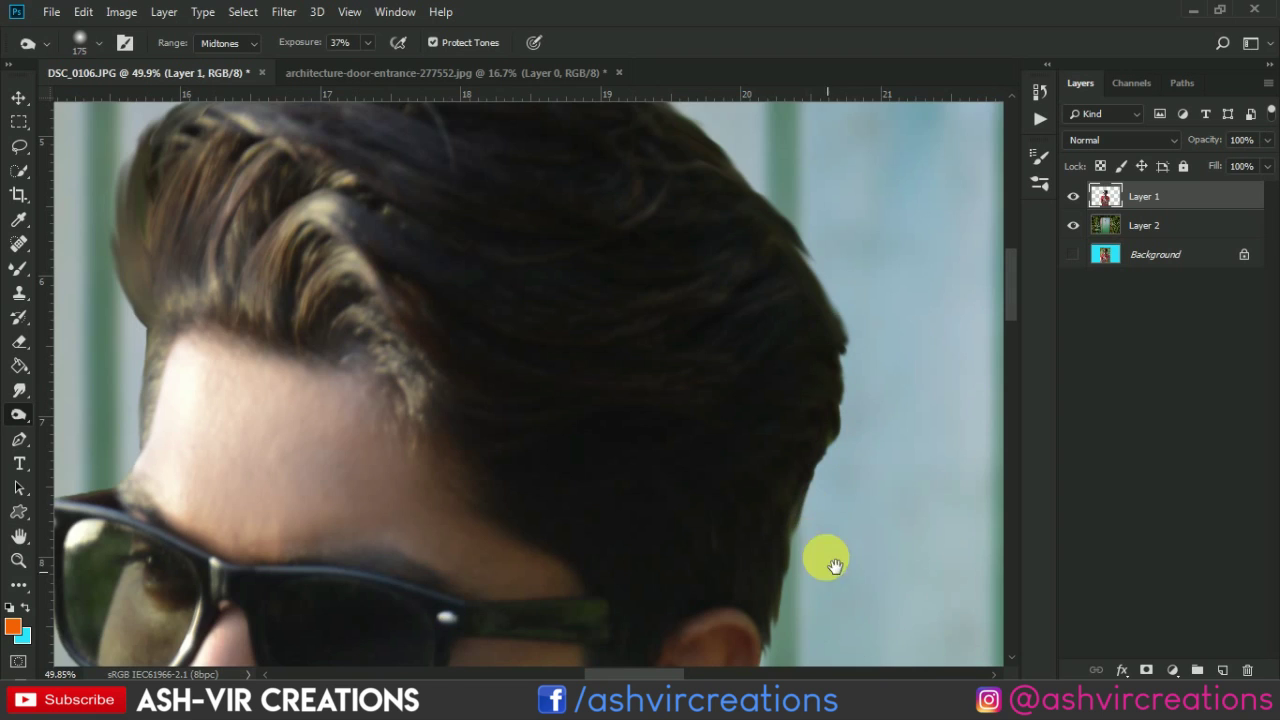
drag(826, 557, 784, 318)
scroll(784, 378, down, 5)
scroll(784, 379, down, 3)
key(v)
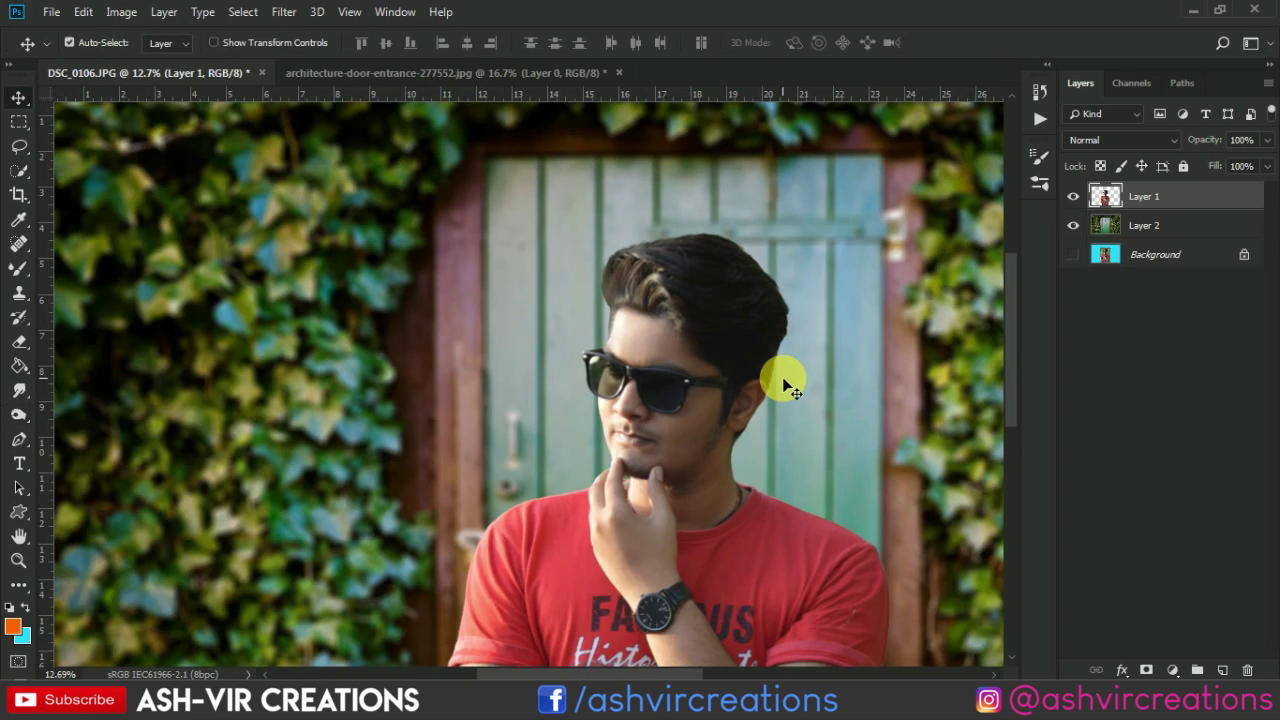
scroll(784, 382, down, 4)
scroll(785, 384, up, 2)
scroll(805, 365, down, 2)
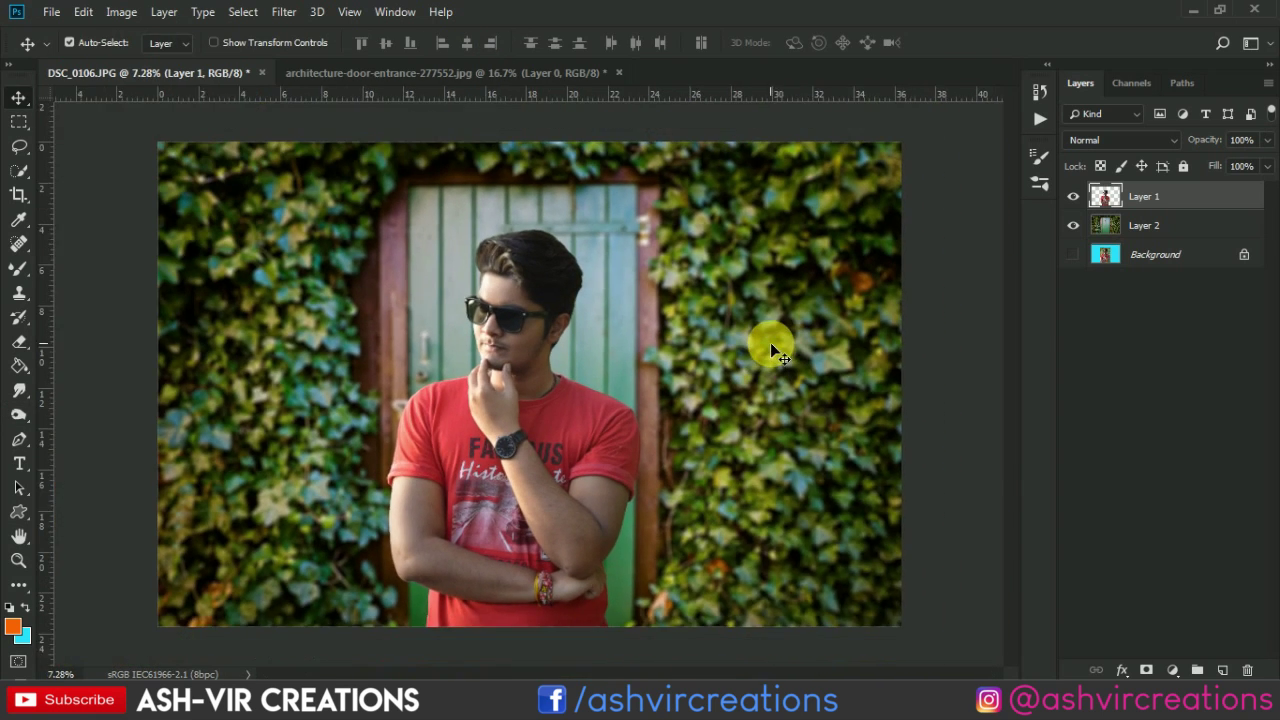
scroll(771, 345, up, 2)
Step: Add an Exposure adjustment layer directly above Layer 2 and set its exposure to -0.72
click(1190, 229)
scroll(763, 389, down, 1)
click(1172, 670)
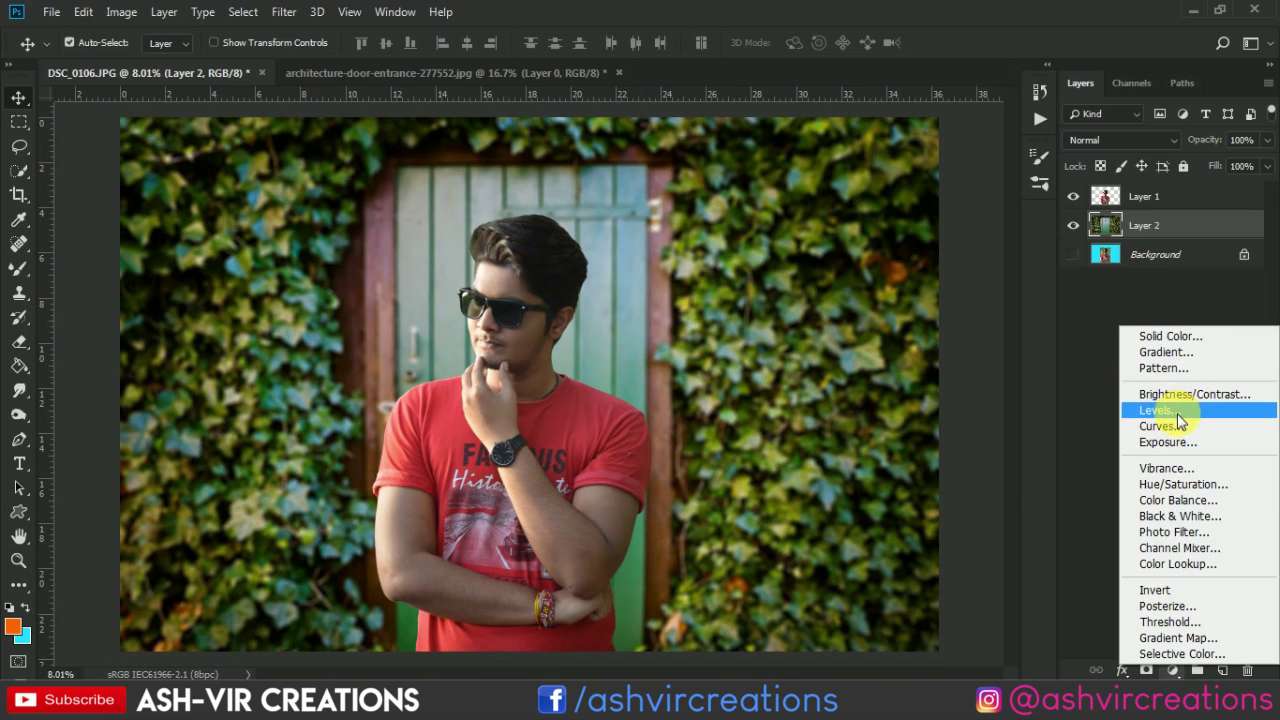
click(1167, 440)
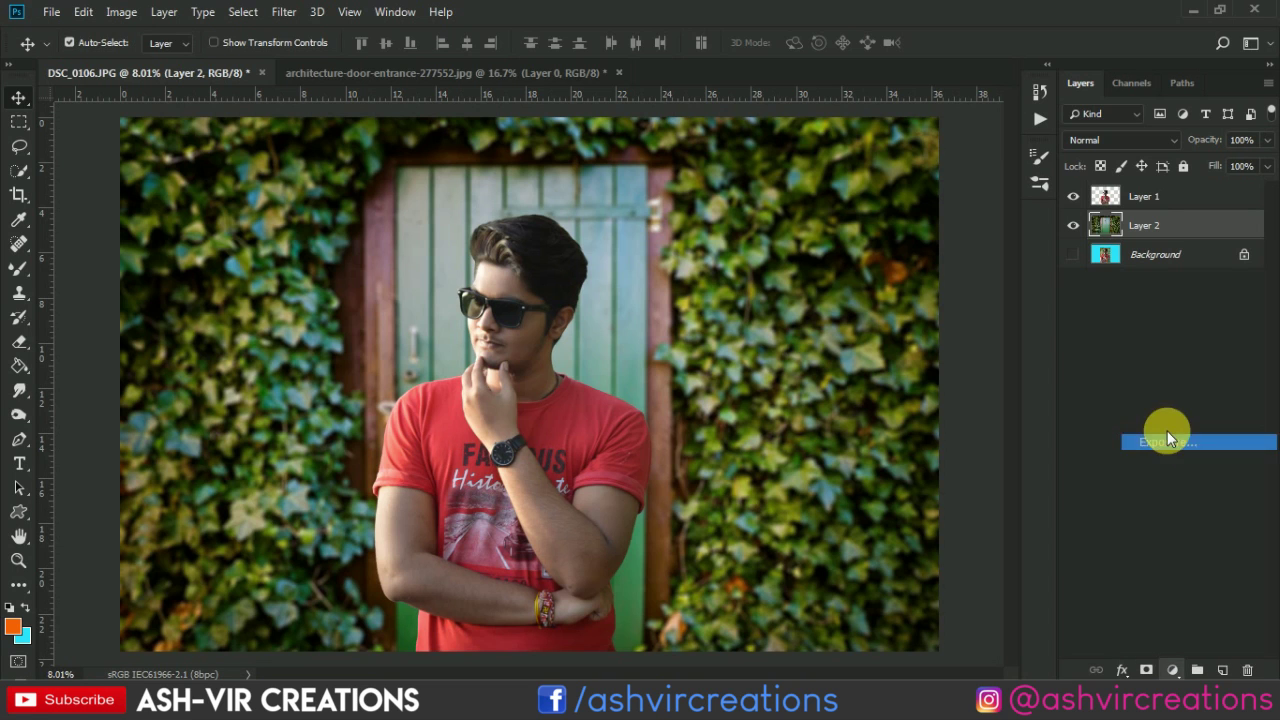
drag(795, 297, 793, 338)
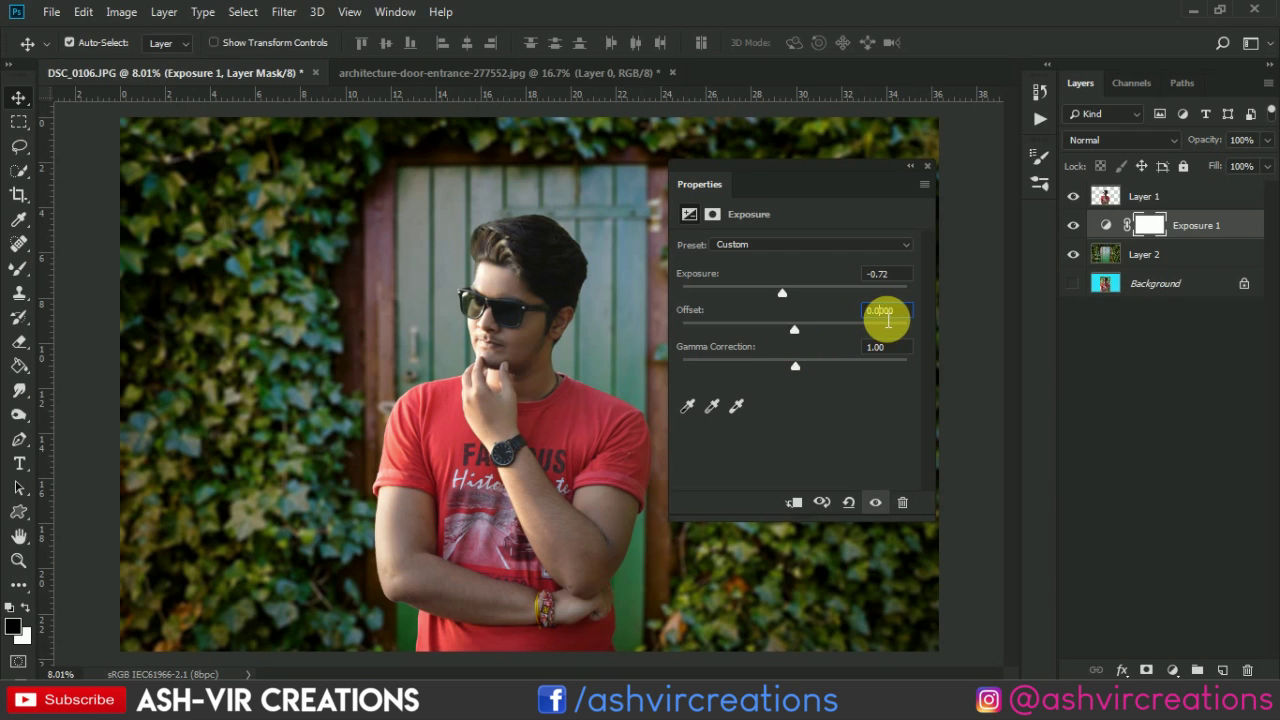
Step: Set the Exposure adjustment's offset to 0 and gamma correction to 0.87, and compare the background with and without it
key(Up)
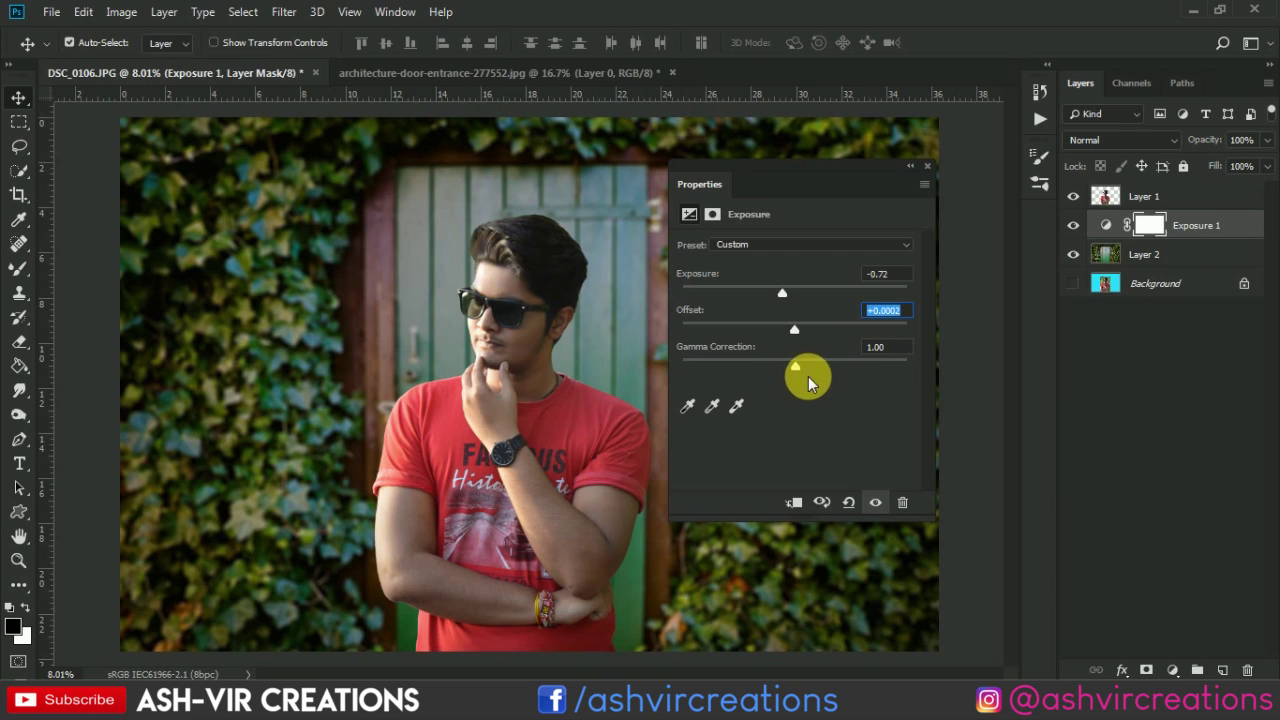
text(0)
drag(795, 362, 807, 376)
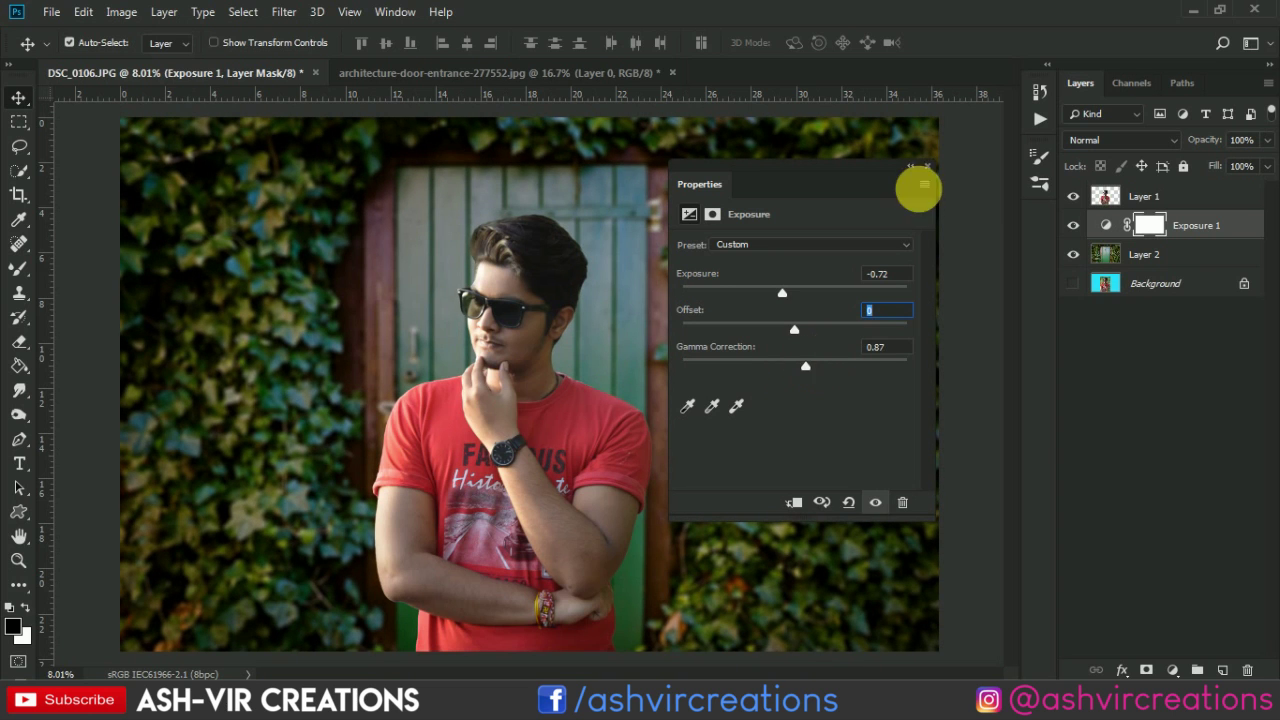
click(928, 165)
click(1073, 225)
click(1073, 225)
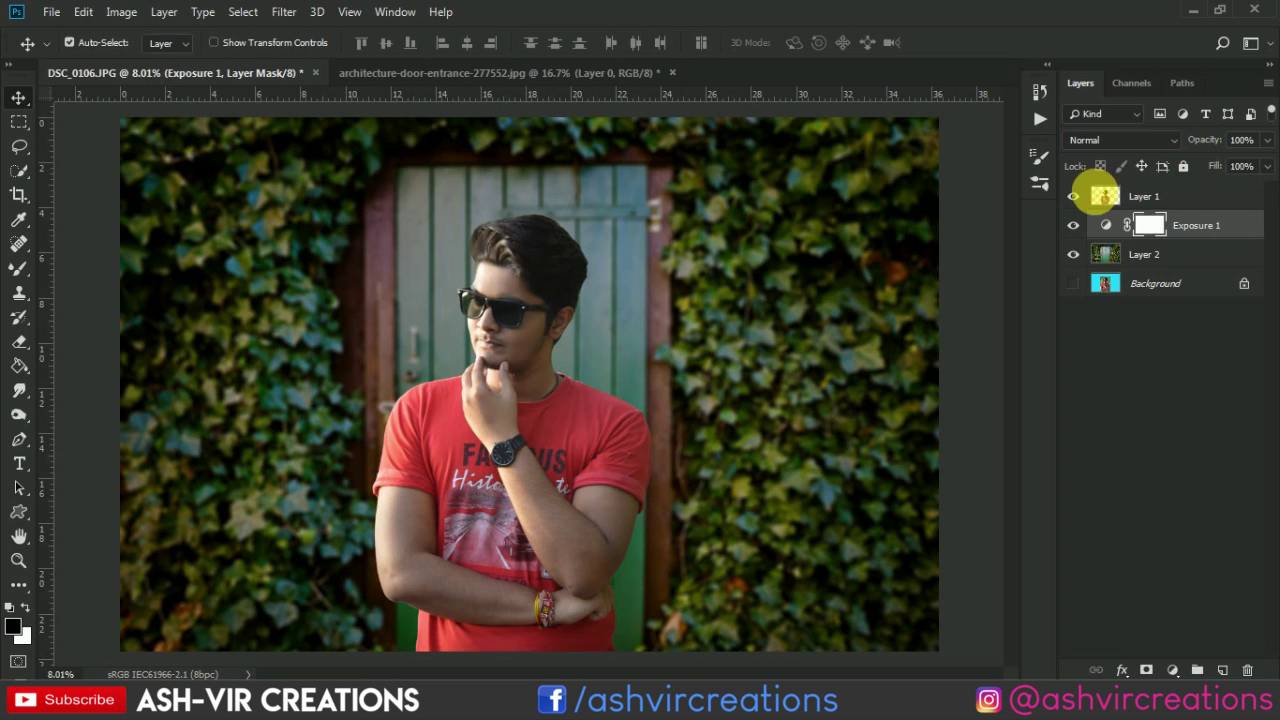
click(1076, 225)
click(1076, 225)
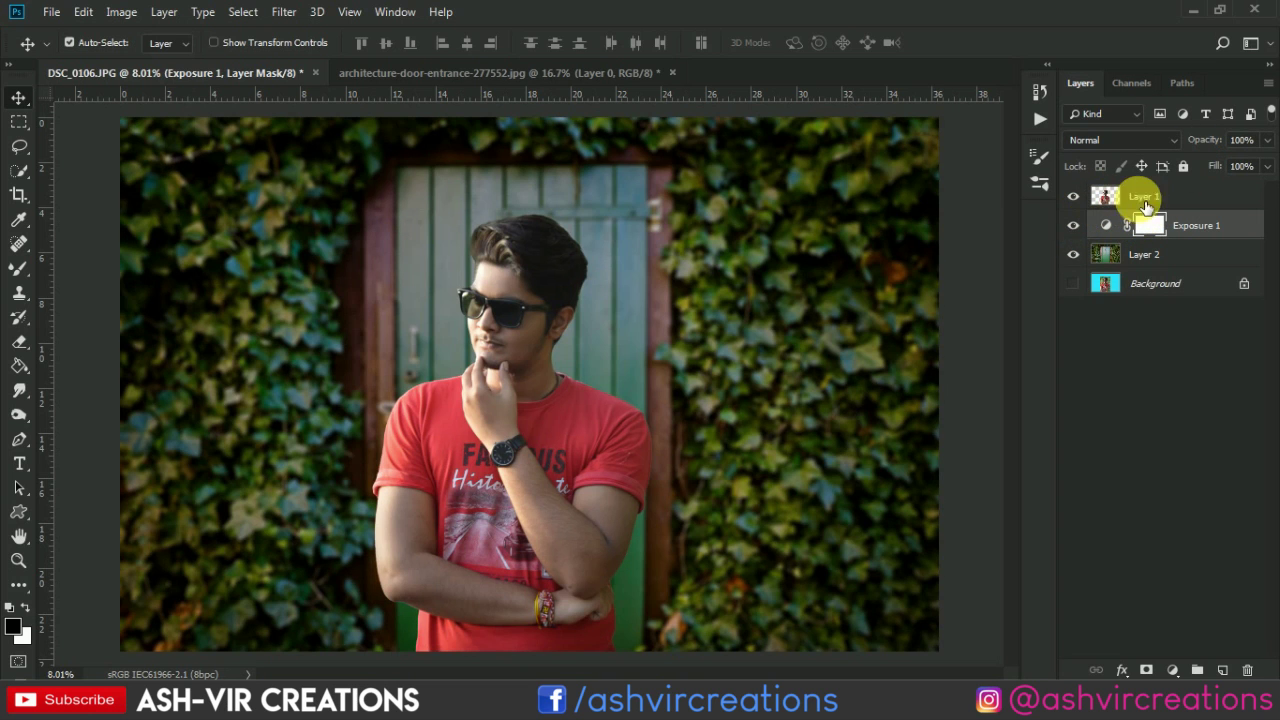
Step: Try a duplicate of Layer 1 in Soft Light blend mode and delete the duplicate
click(1168, 200)
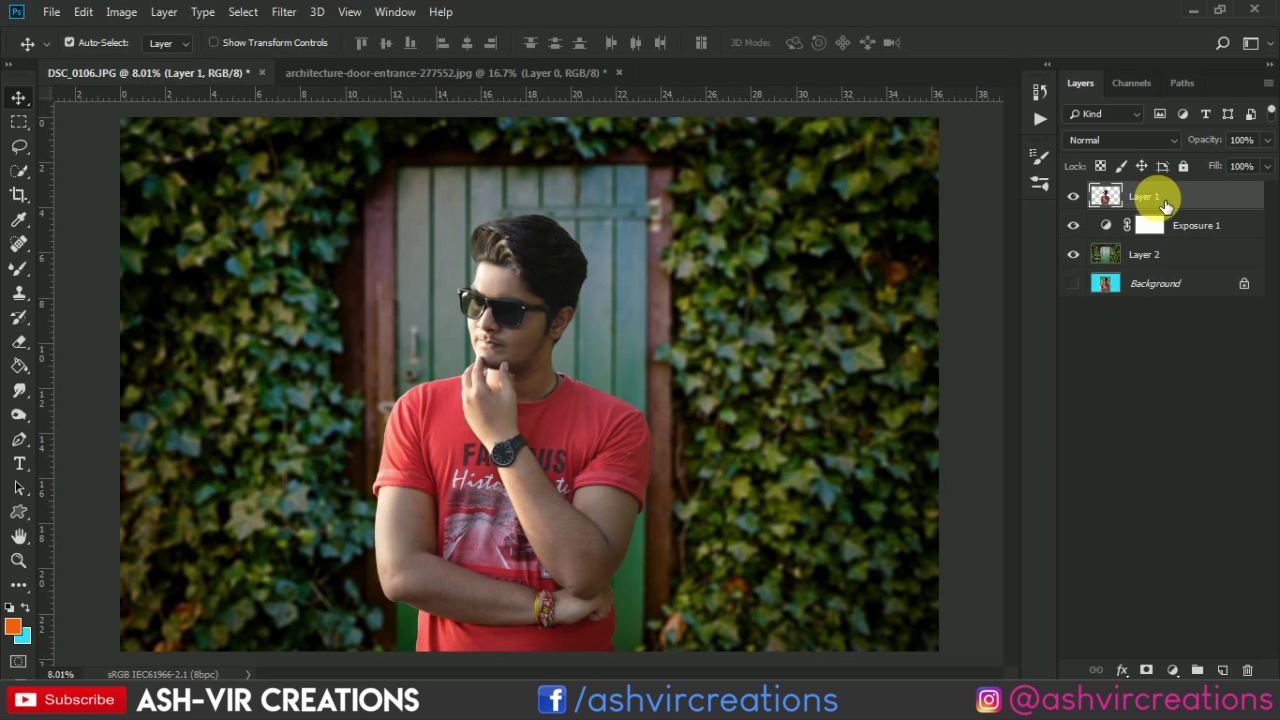
right_click(1165, 205)
click(1022, 96)
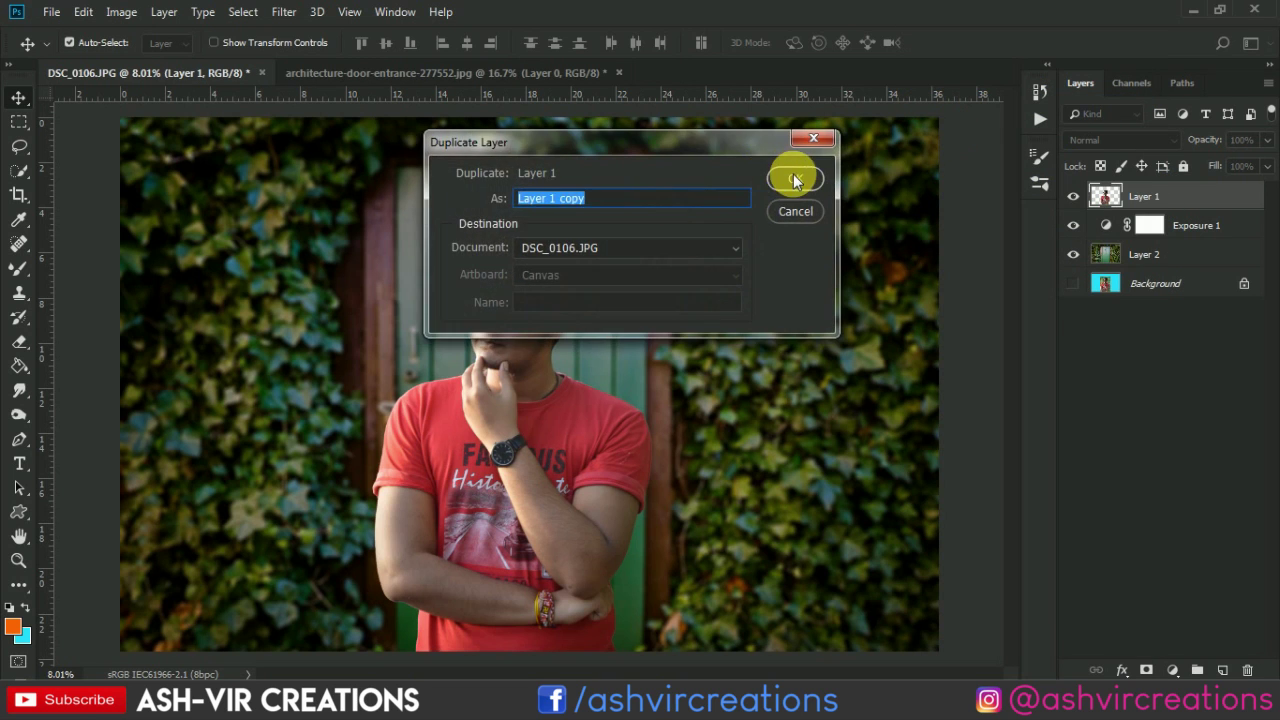
click(793, 180)
click(1105, 140)
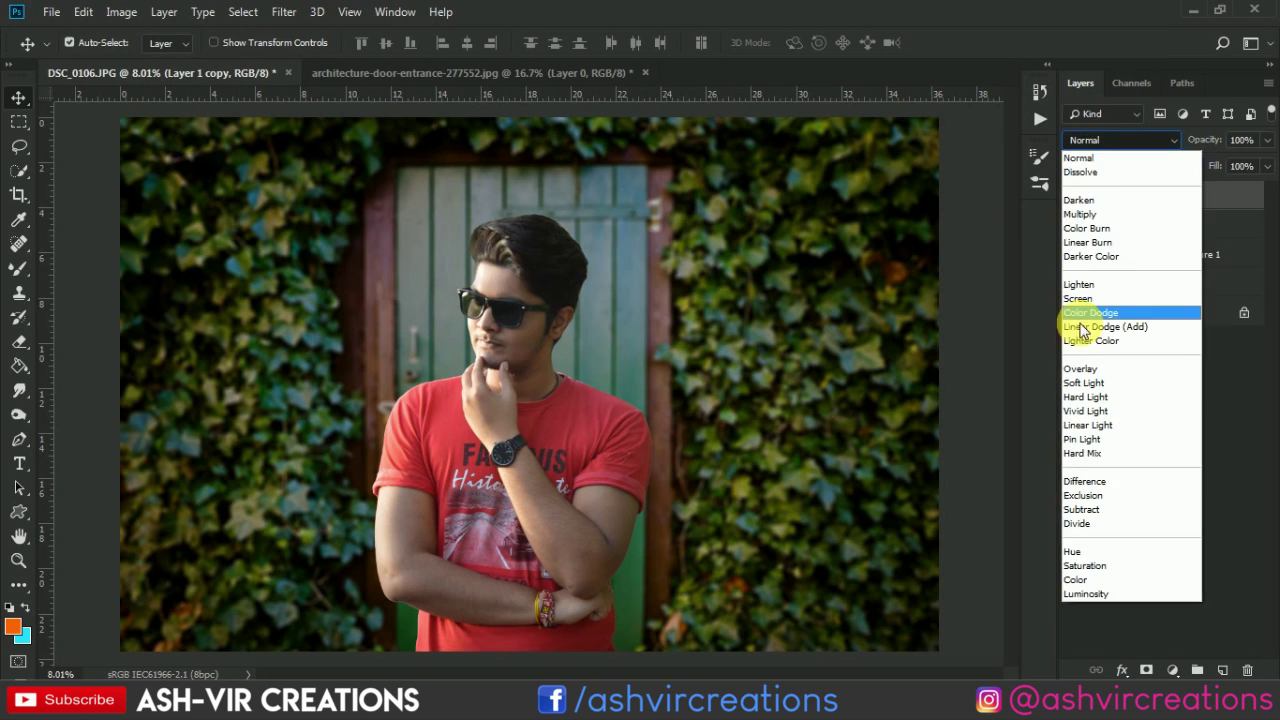
click(1080, 380)
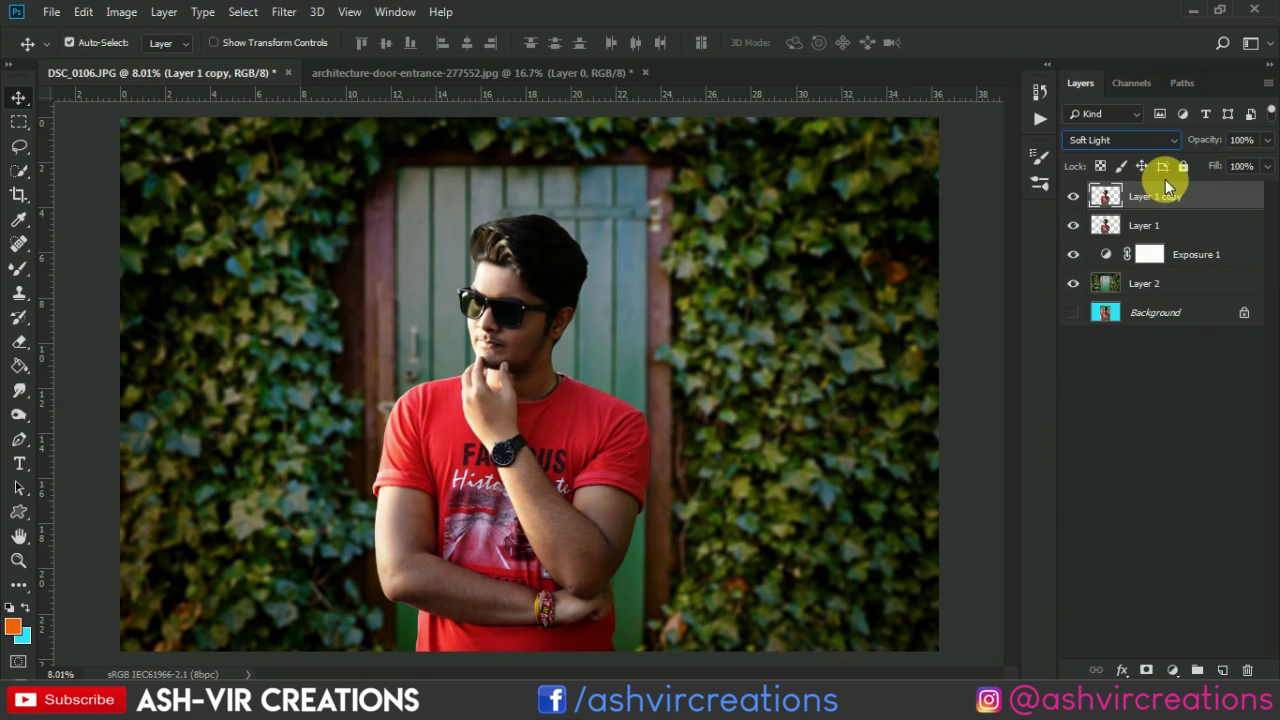
click(1086, 200)
key(Delete)
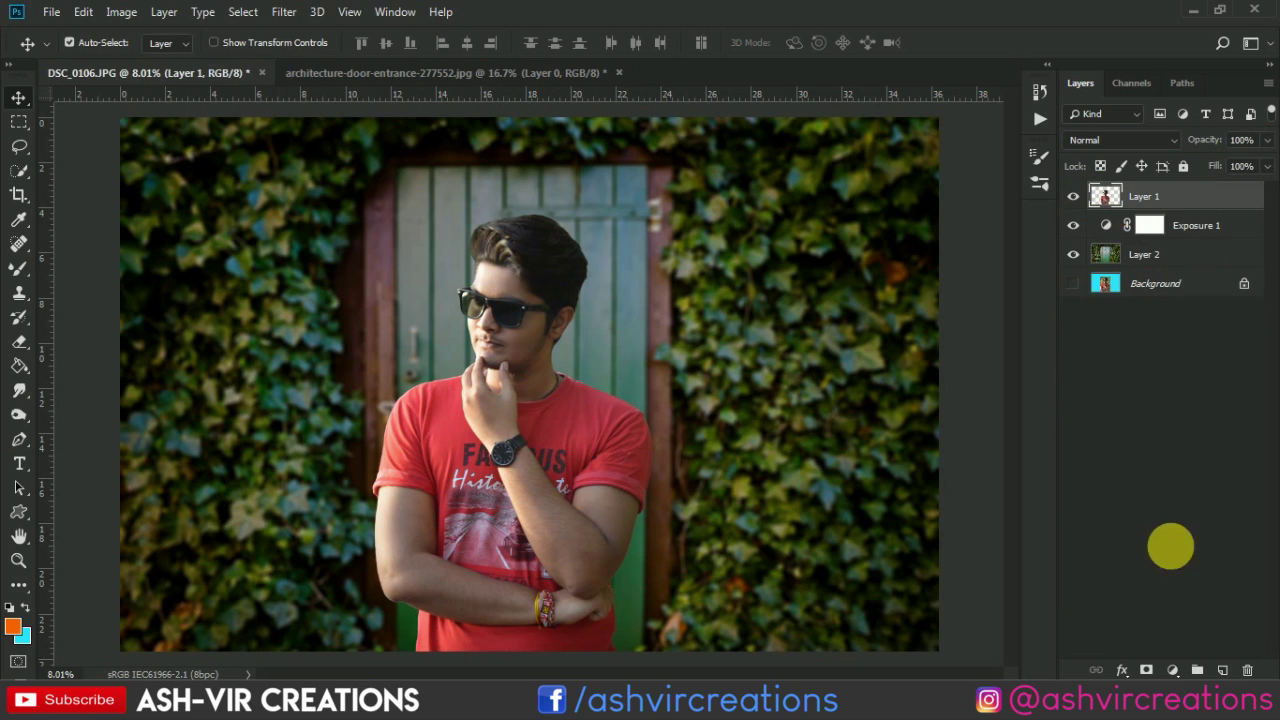
Step: Add a Curves adjustment clipped to Layer 1 and place curve points by sampling tones on the man's face
click(1174, 670)
click(1181, 432)
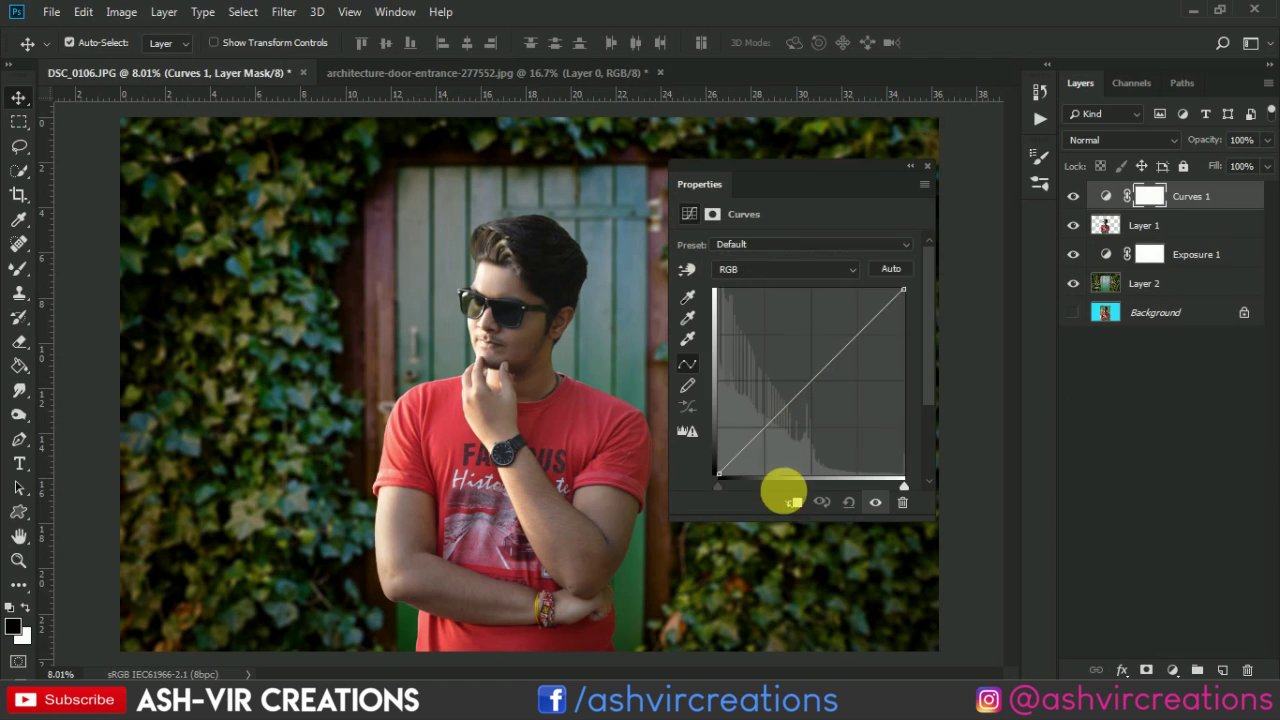
click(686, 271)
click(490, 284)
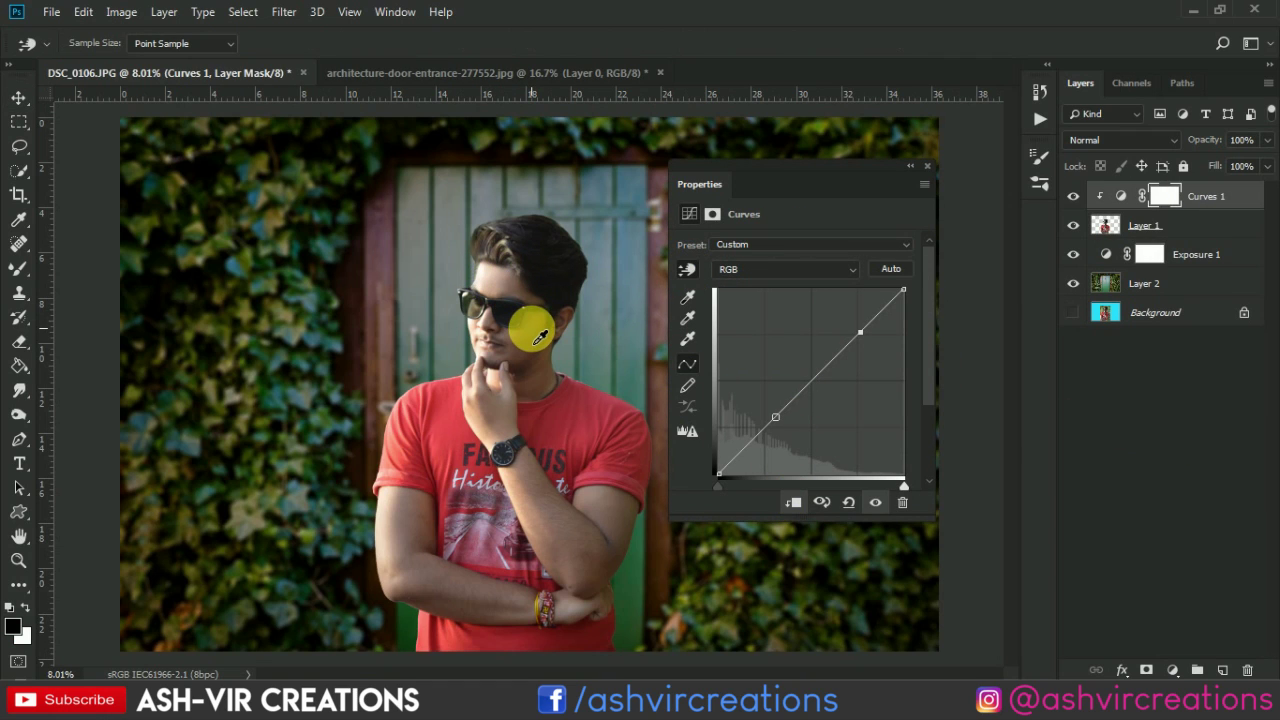
Step: Raise the upper curve point to lift the highlights, move the lower point down into the shadows, and compare before and after
mouse_move(859, 331)
mouse_down()
mouse_move(877, 350)
mouse_move(853, 328)
mouse_up()
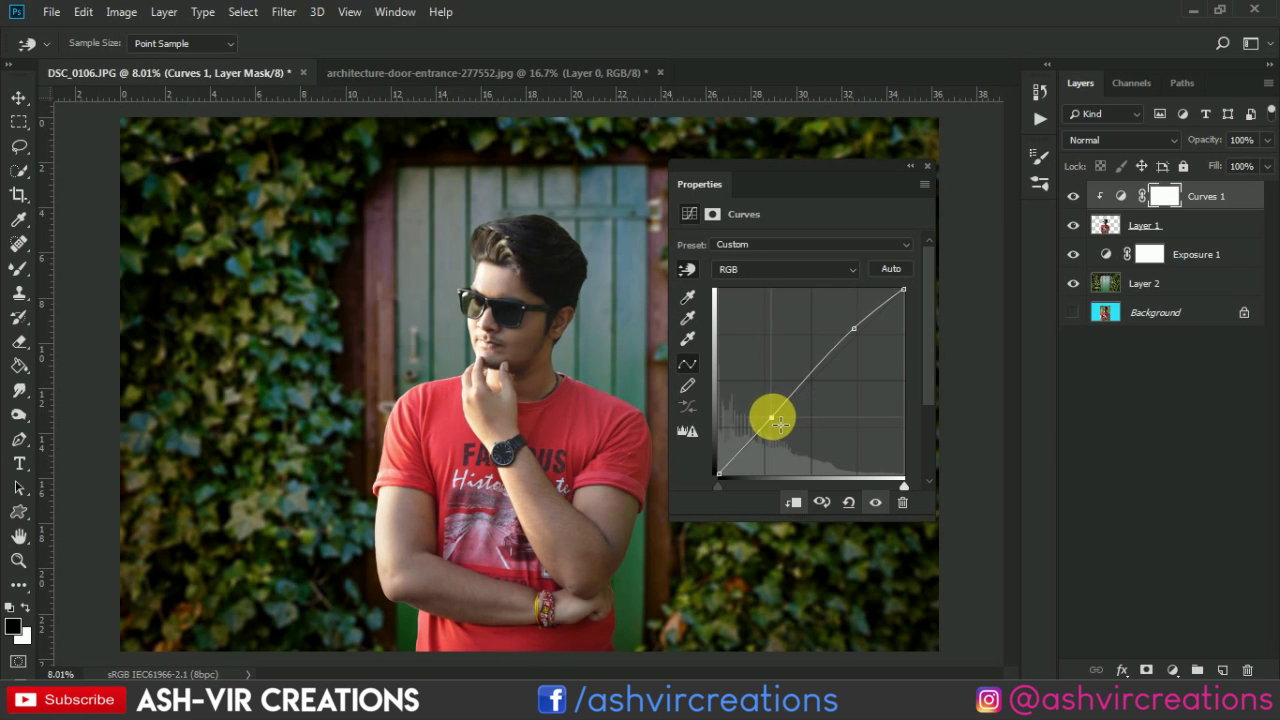
drag(779, 424, 768, 437)
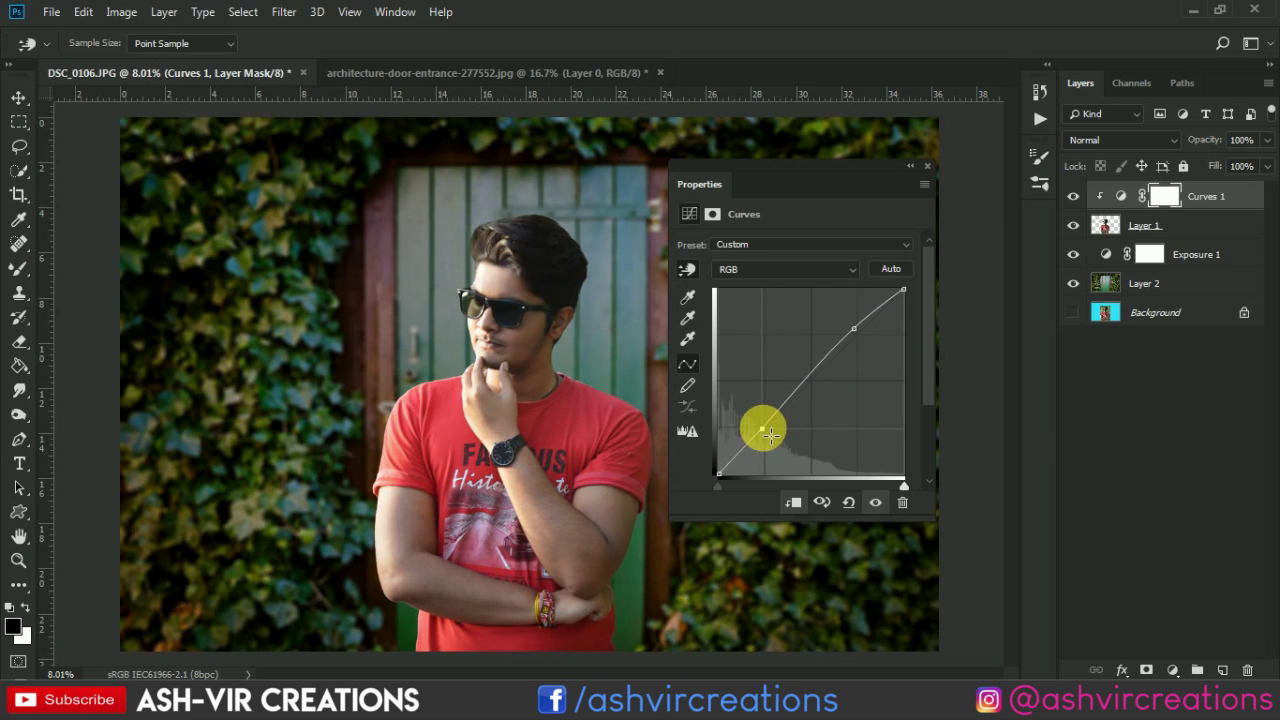
click(925, 165)
click(1074, 193)
click(1074, 193)
click(1074, 193)
click(1074, 193)
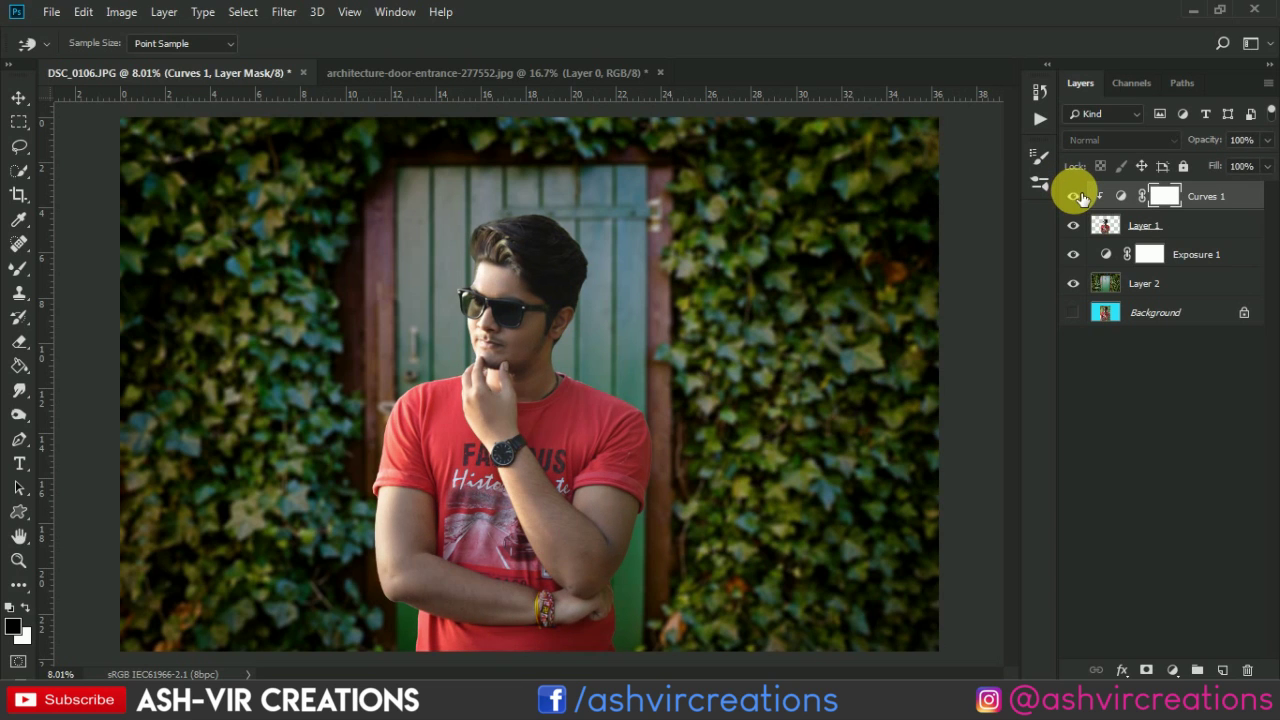
click(1076, 195)
Step: Merge the Curves 1 adjustment with Layer 1 into a single layer
key(v)
shift+click(1184, 228)
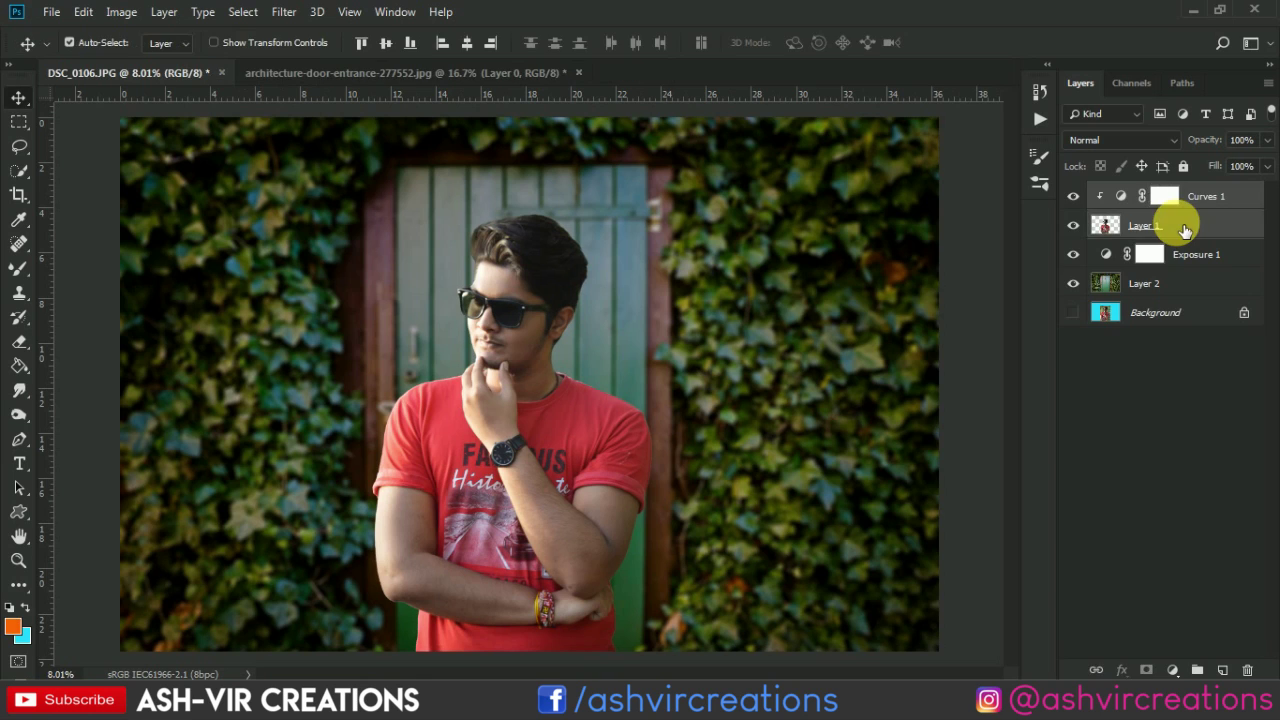
right_click(1184, 228)
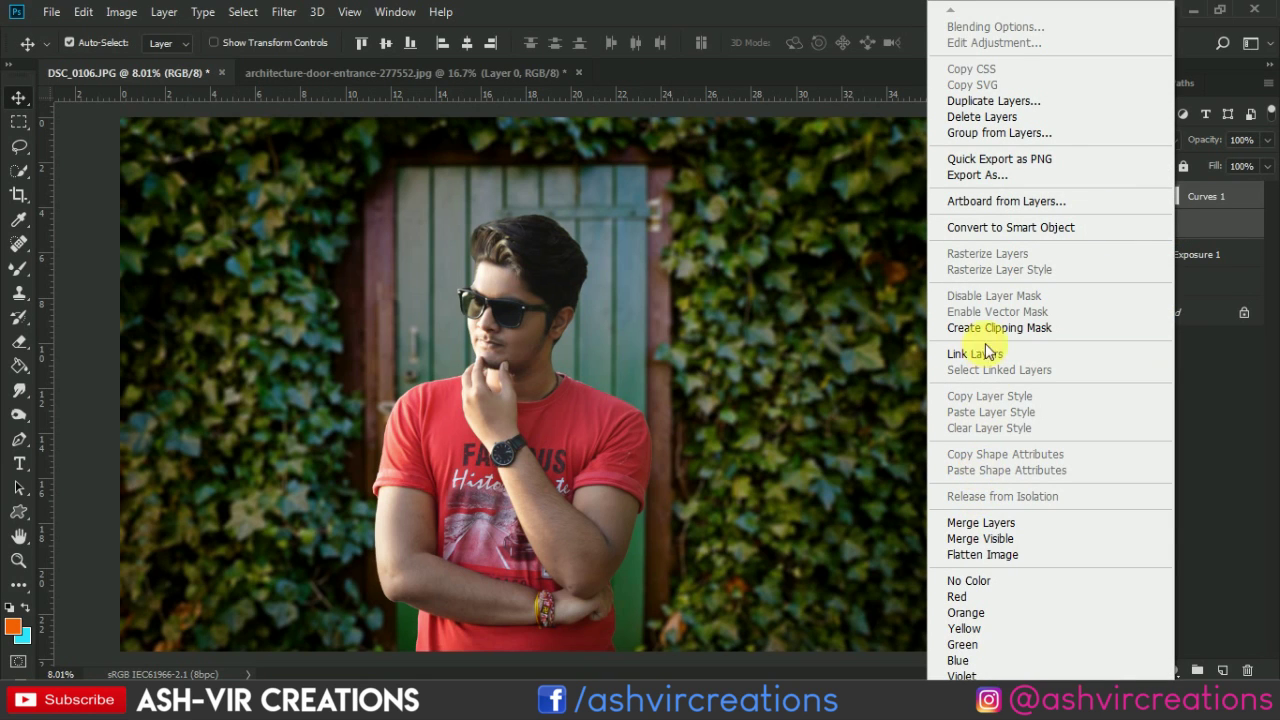
click(981, 522)
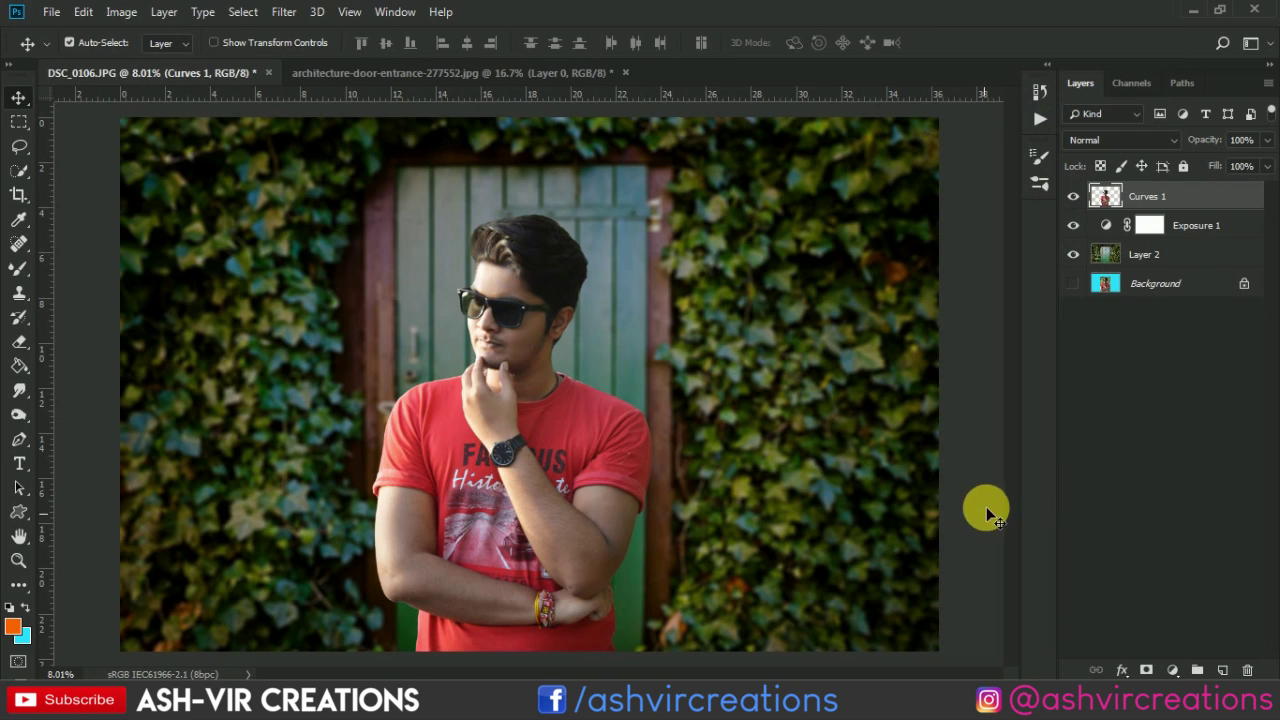
right_click(1174, 200)
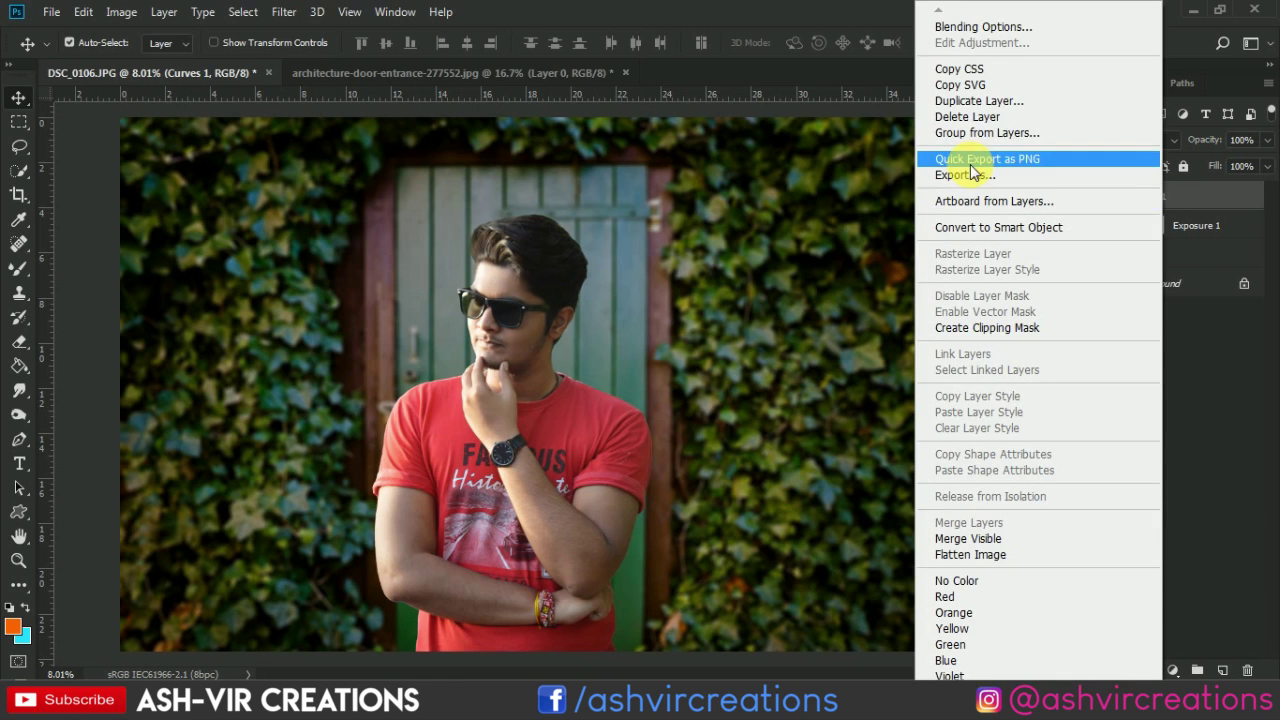
click(862, 21)
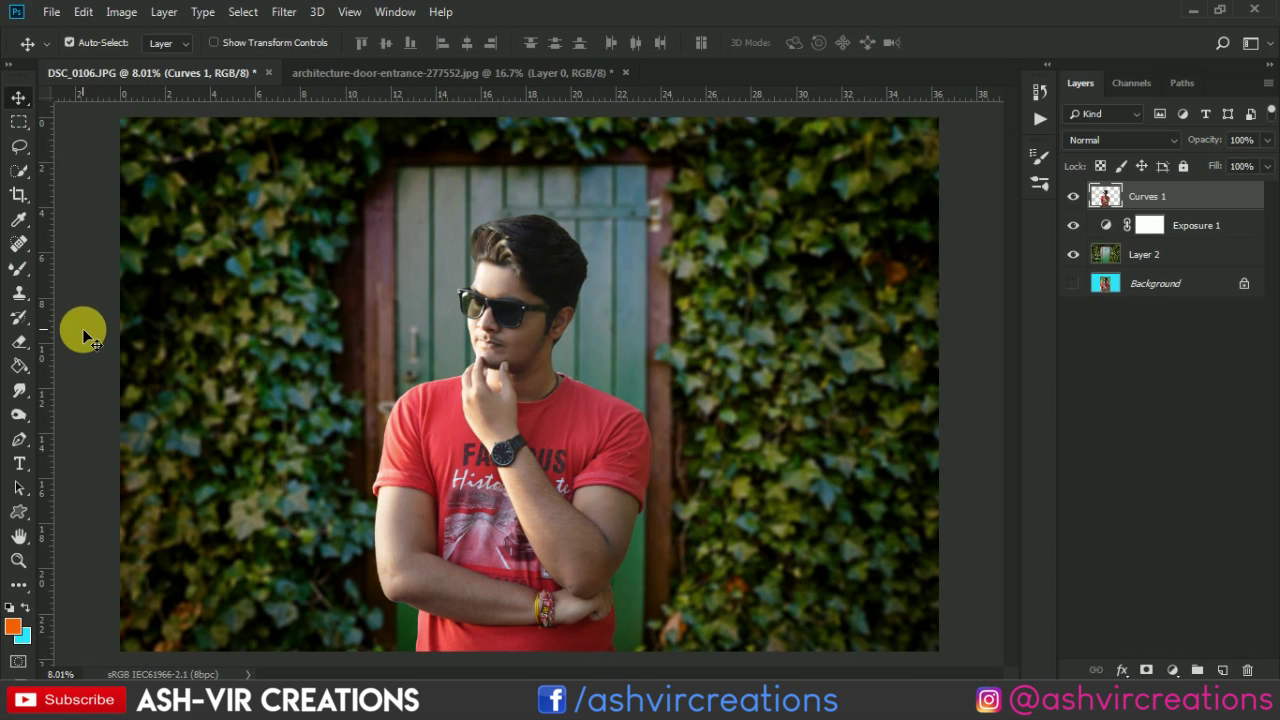
Step: Brighten the man on the merged layer with the Dodge tool at size 1600, Midtones range and 45% exposure
click(21, 413)
click(76, 416)
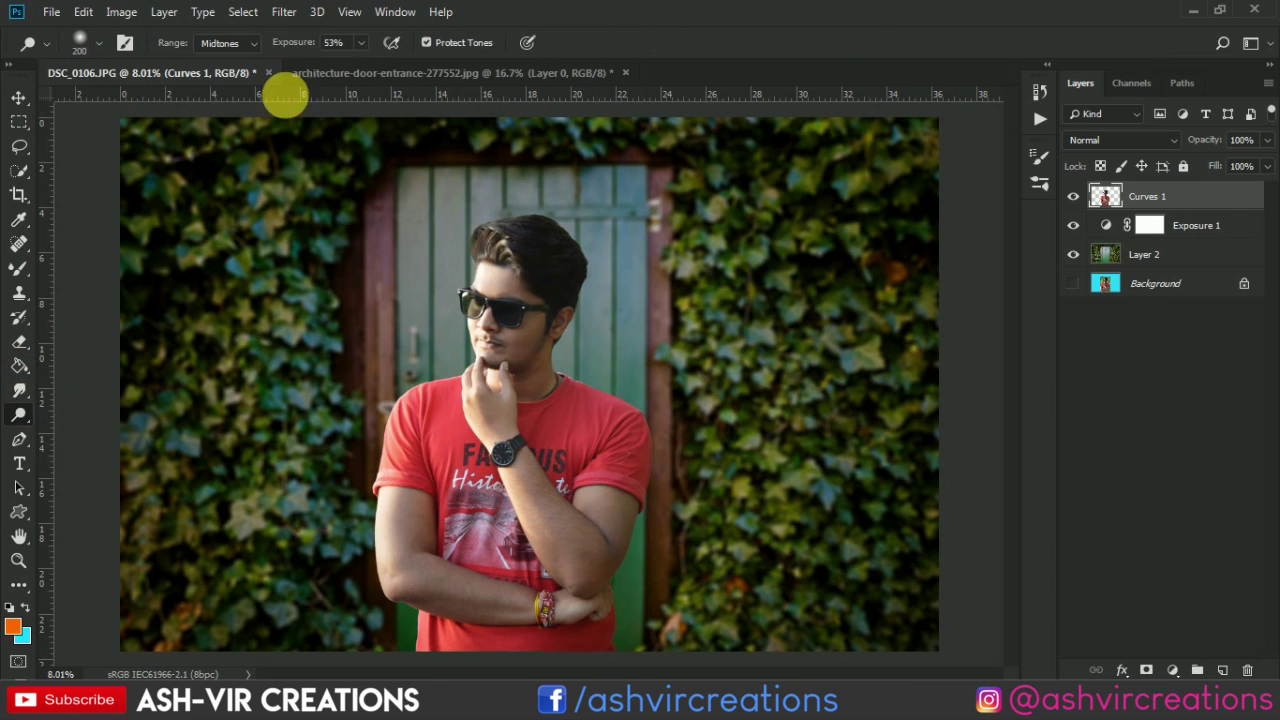
drag(286, 46, 285, 46)
key(])
key(])
key(])
key(])
key(])
key(])
key(])
key(])
key(])
key(])
key(])
key(])
key(])
key(])
key(])
key(])
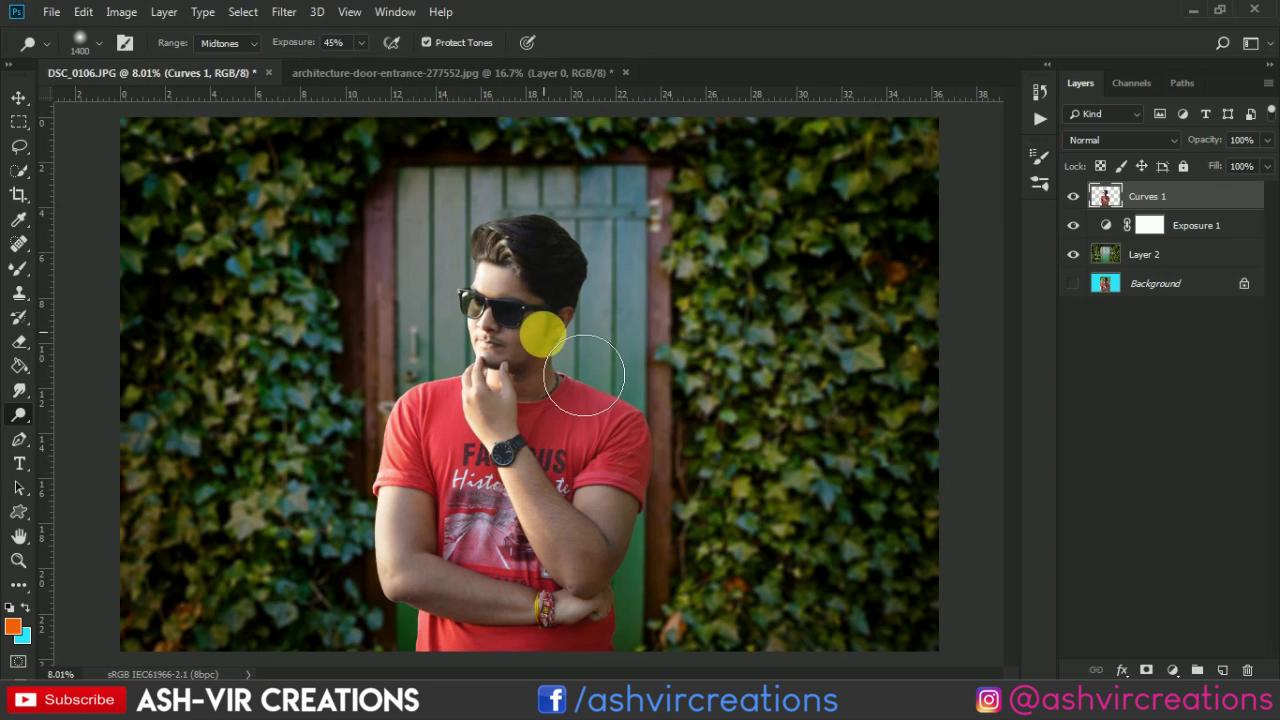
key(bracketleft)
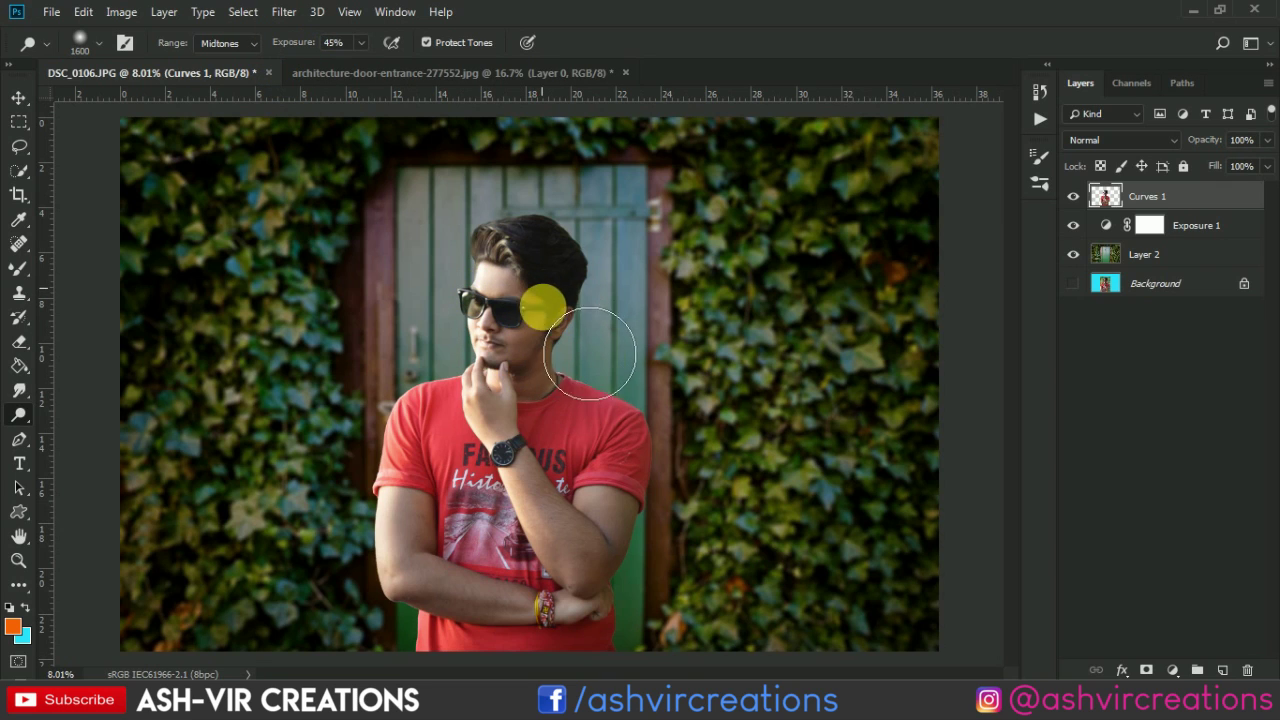
mouse_move(712, 431)
mouse_down()
mouse_move(708, 505)
mouse_move(685, 545)
mouse_move(712, 488)
mouse_move(653, 423)
mouse_move(588, 411)
mouse_move(824, 375)
mouse_up()
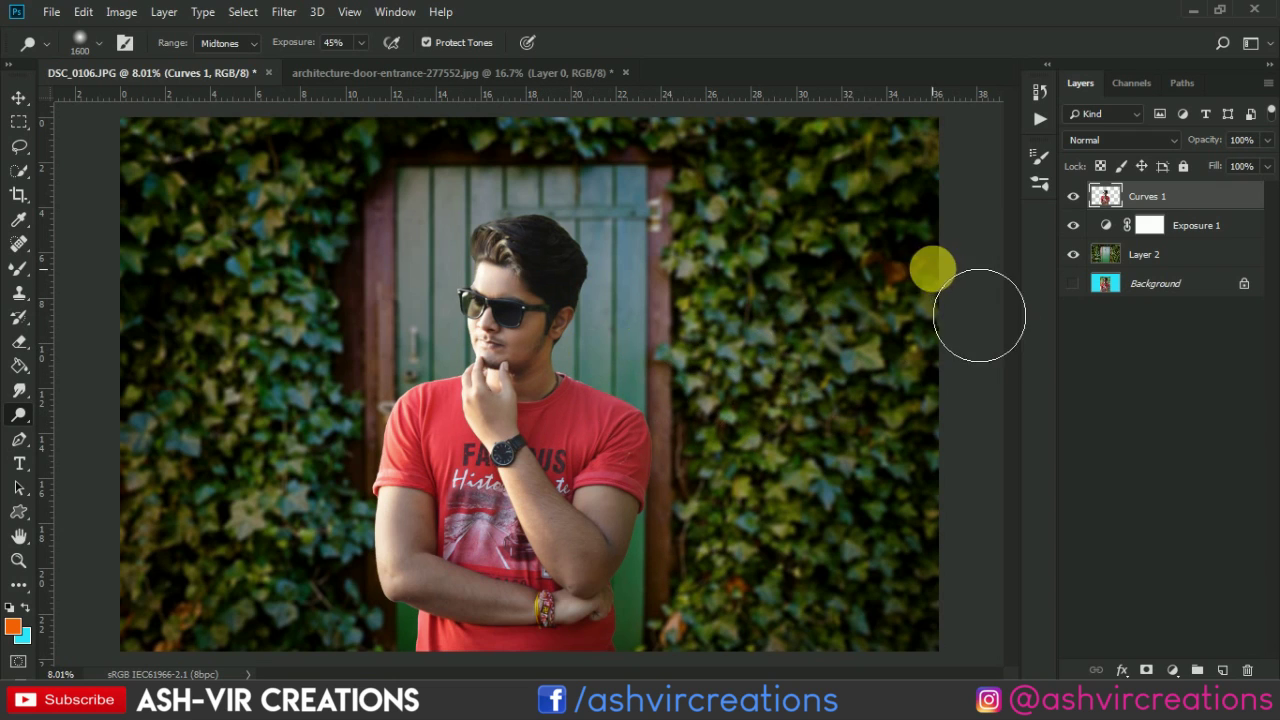
key(v)
Step: Duplicate the Curves 1 layer, set the copy to Soft Light blend mode and lower its opacity to 26%
right_click(1148, 197)
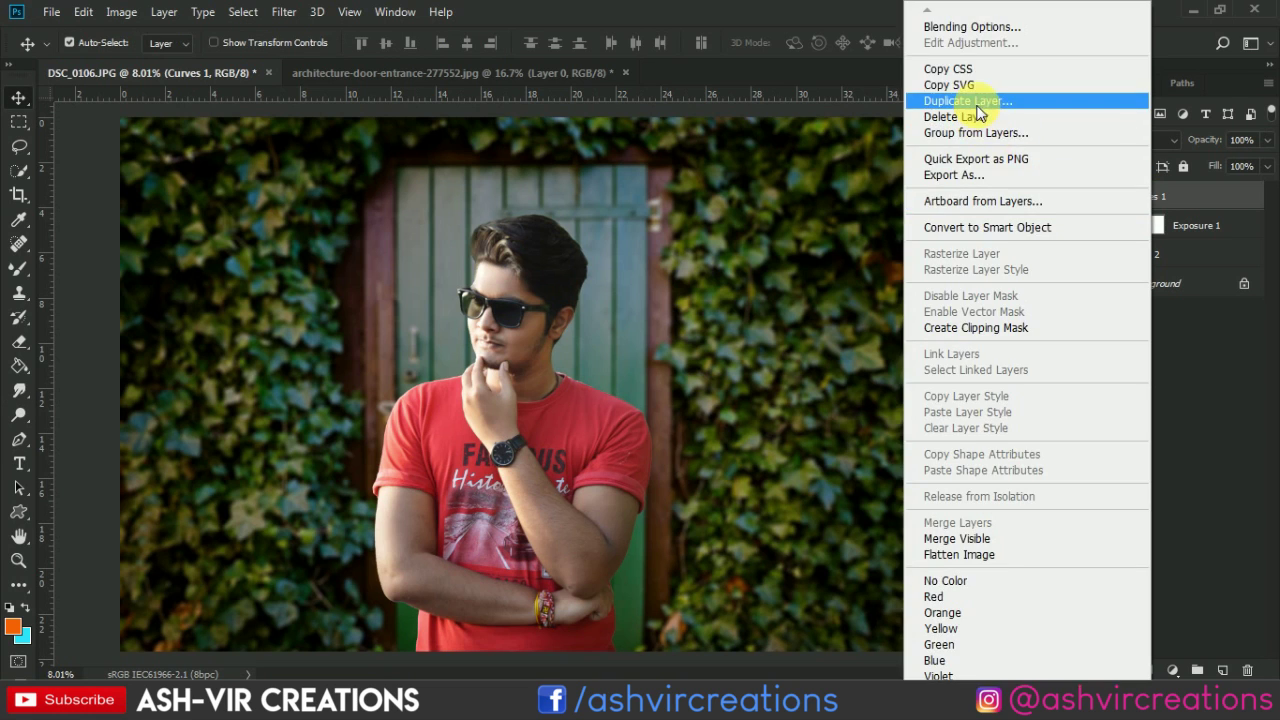
click(968, 101)
click(806, 172)
click(1080, 143)
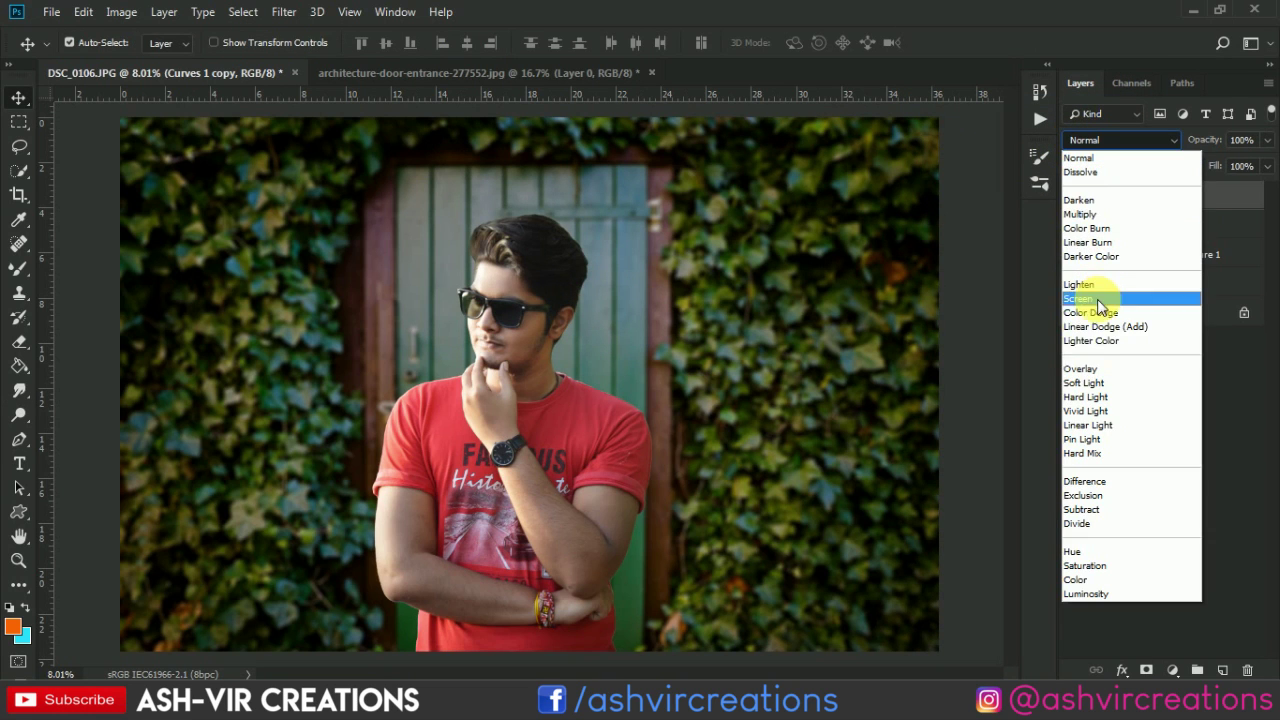
click(1089, 377)
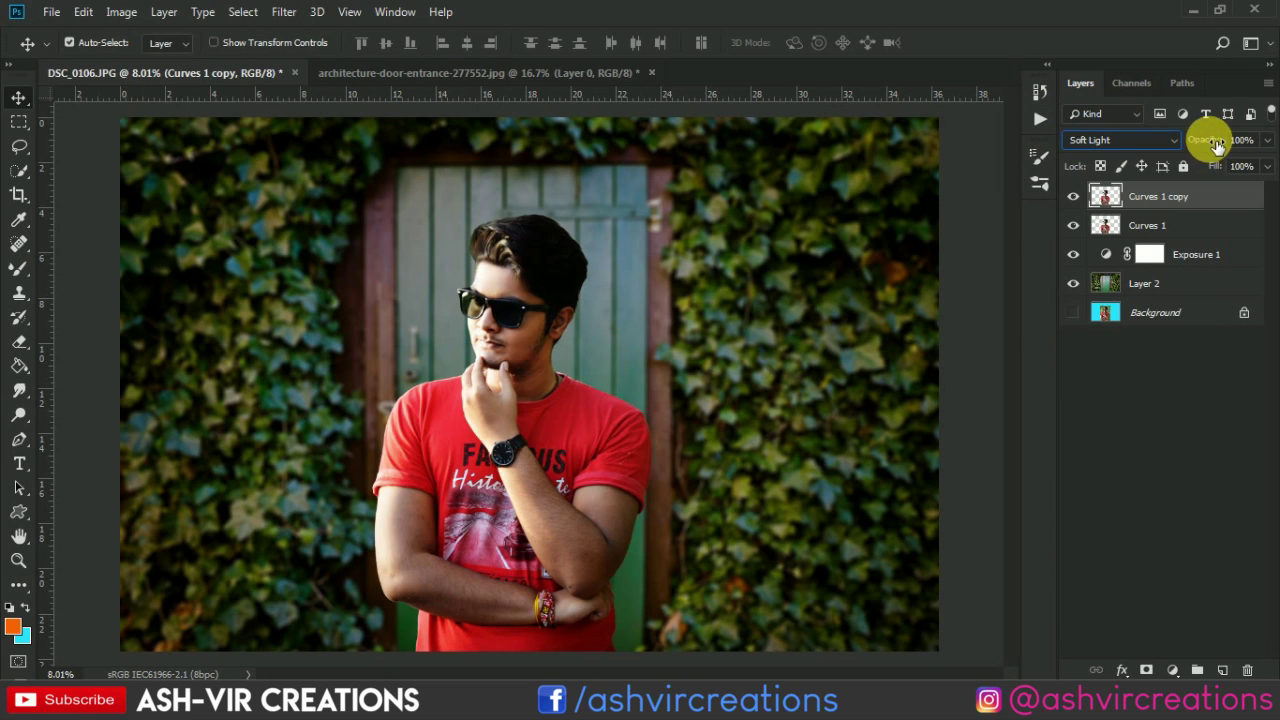
drag(1216, 143, 1133, 143)
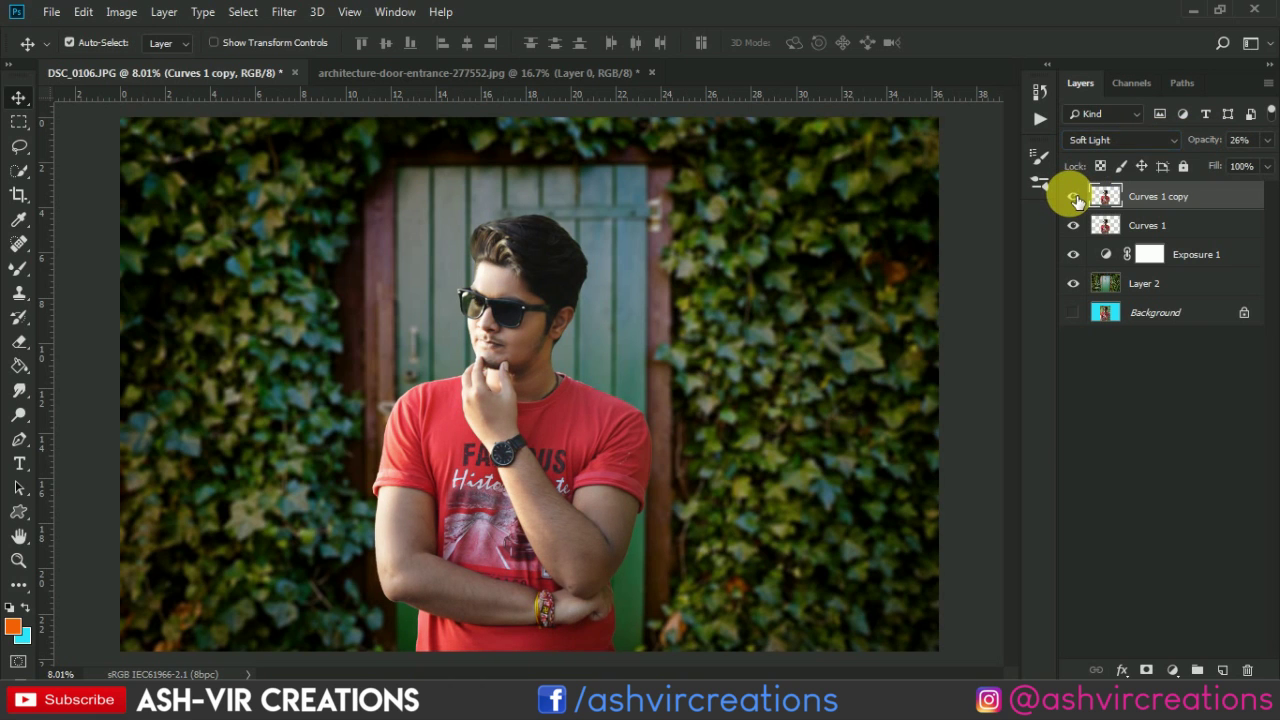
Step: Merge the Curves 1 copy and Curves 1 layers into a single layer
shift+click(1151, 224)
right_click(1151, 224)
click(971, 521)
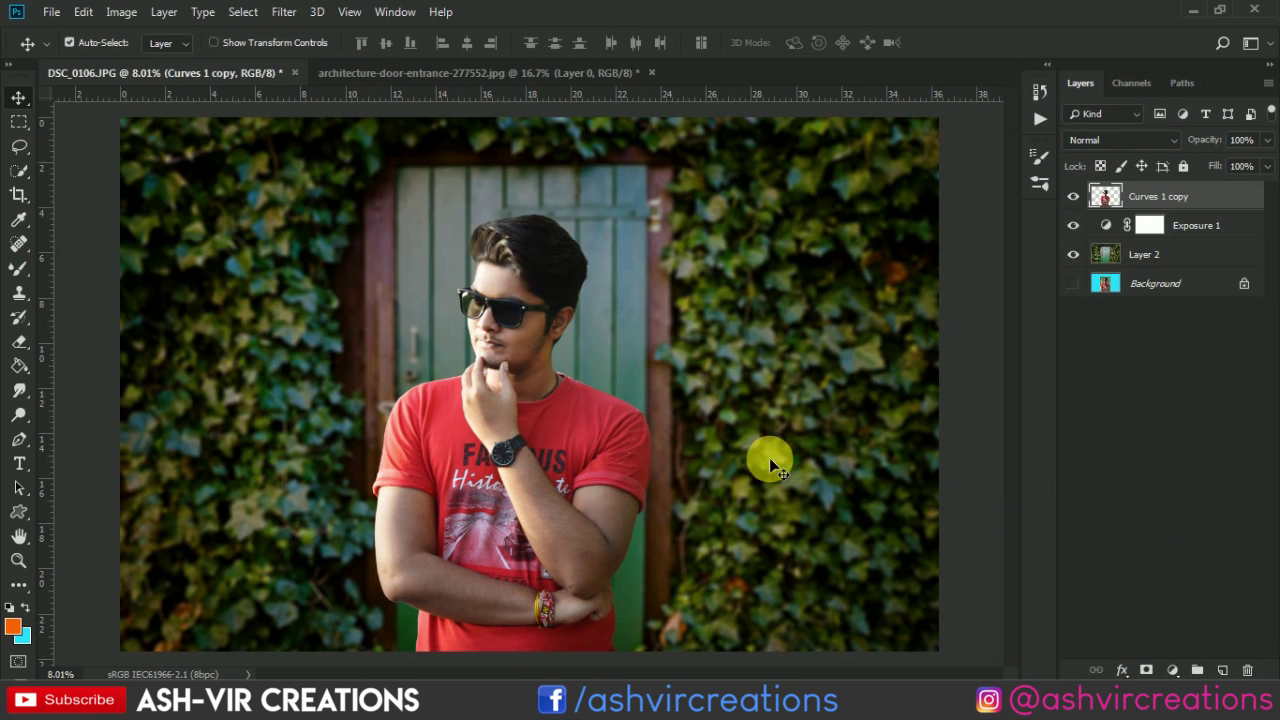
key(alt+v)
key(o)
key(ctrl+0)
Step: Add a Hue/Saturation adjustment clipped to the man's layer and target the Reds by sampling his shirt
click(1172, 670)
click(1165, 487)
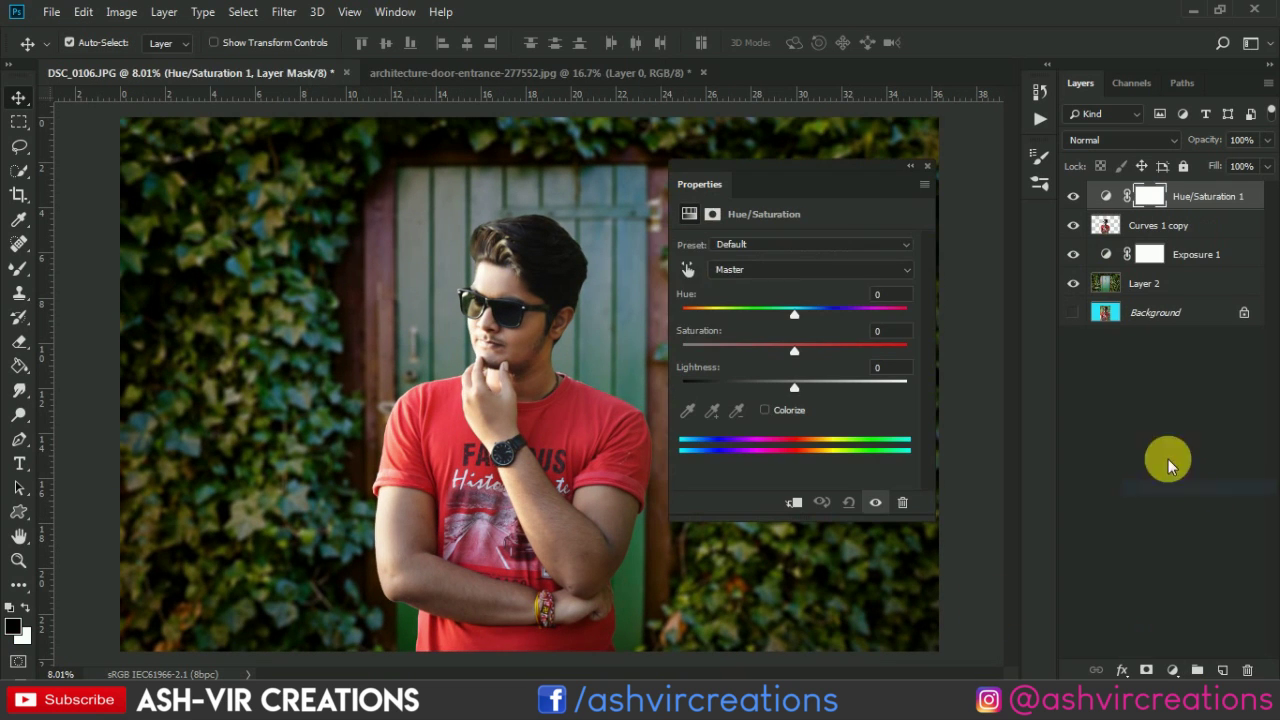
click(690, 272)
click(578, 410)
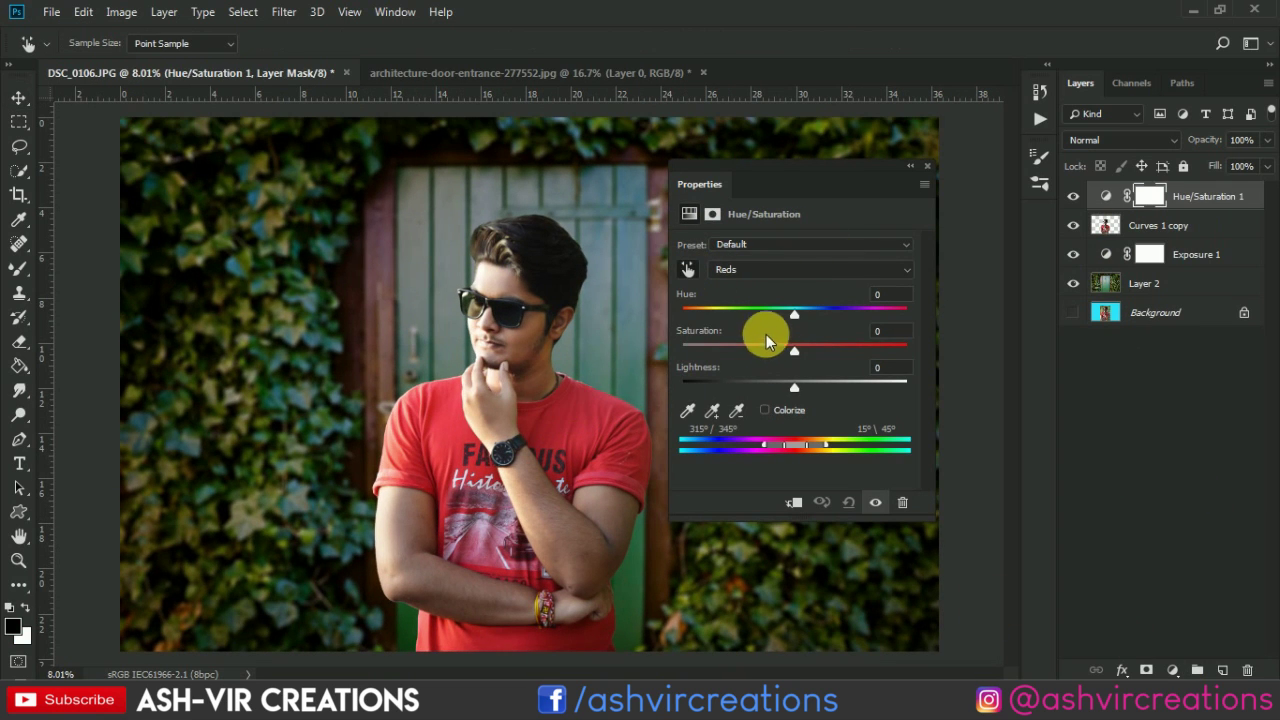
mouse_move(786, 318)
mouse_down()
mouse_move(766, 314)
mouse_move(816, 318)
mouse_move(720, 294)
mouse_move(809, 294)
mouse_move(787, 304)
mouse_up()
click(793, 502)
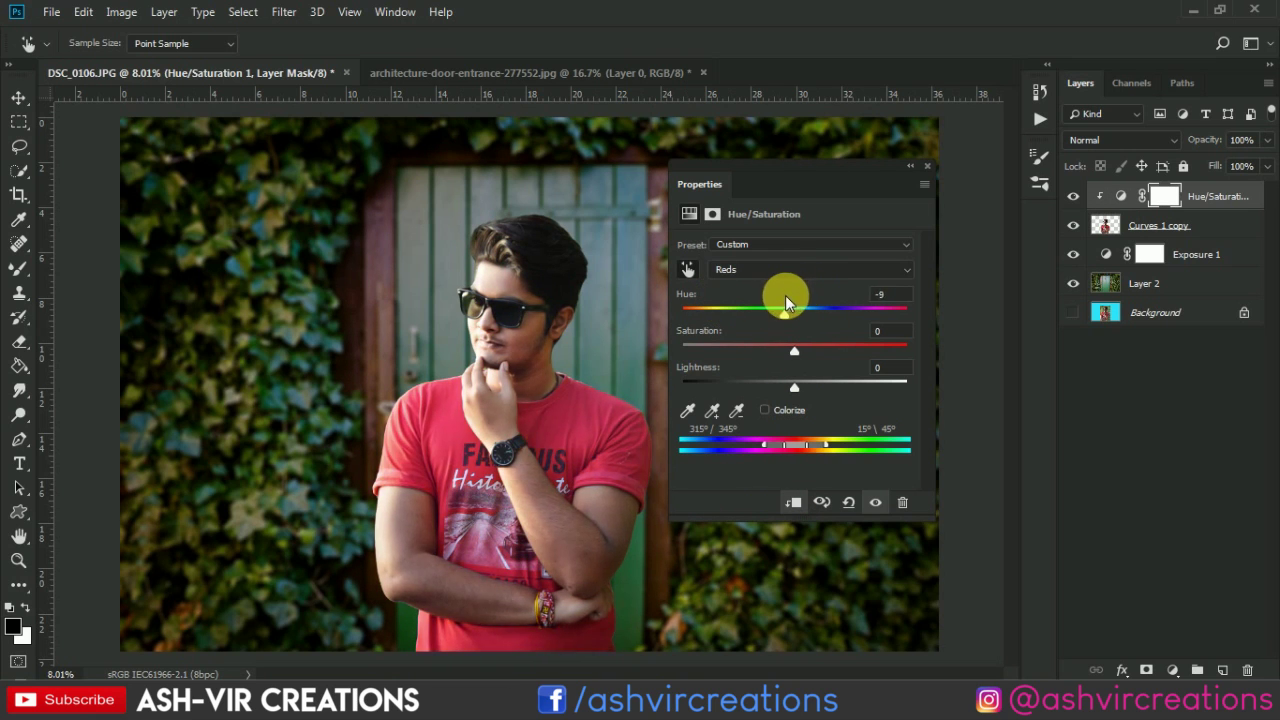
Step: Try a Reds hue of -40, return the hue to 0, set the saturation to +1, and compare before and after
text(0)
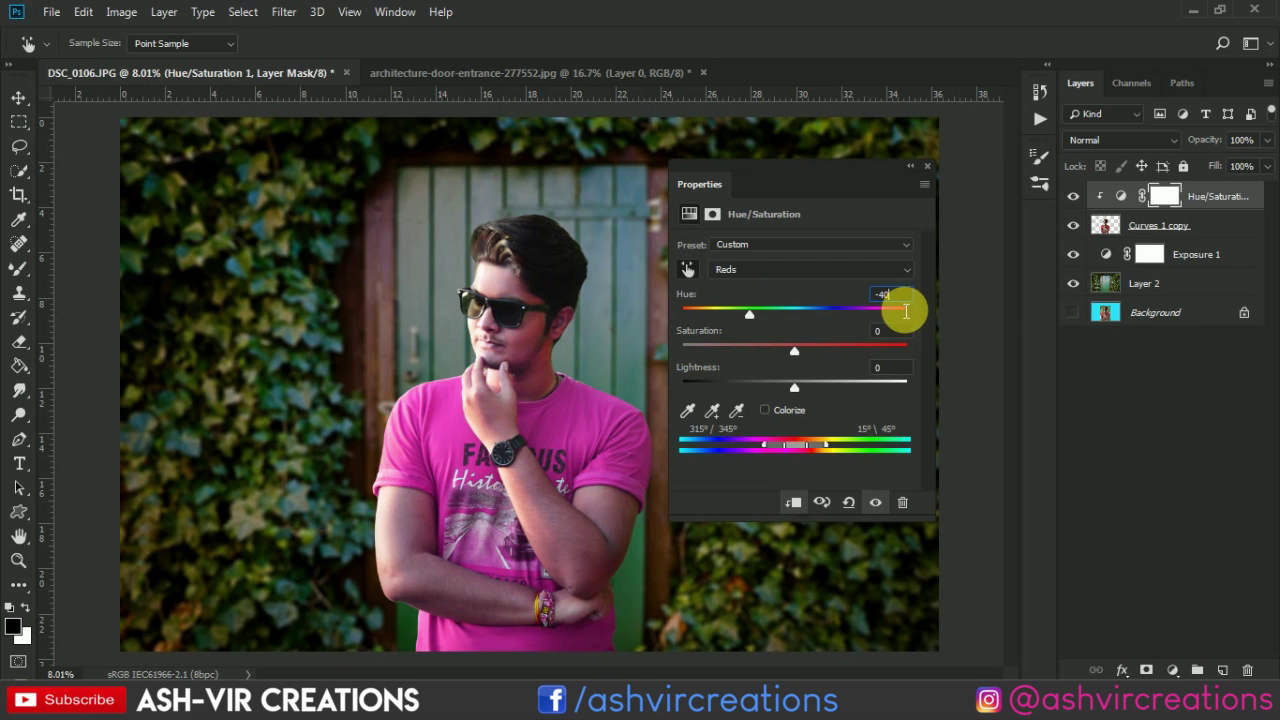
drag(905, 307, 876, 307)
text(0)
mouse_move(812, 350)
mouse_down()
mouse_move(820, 343)
mouse_move(803, 345)
mouse_up()
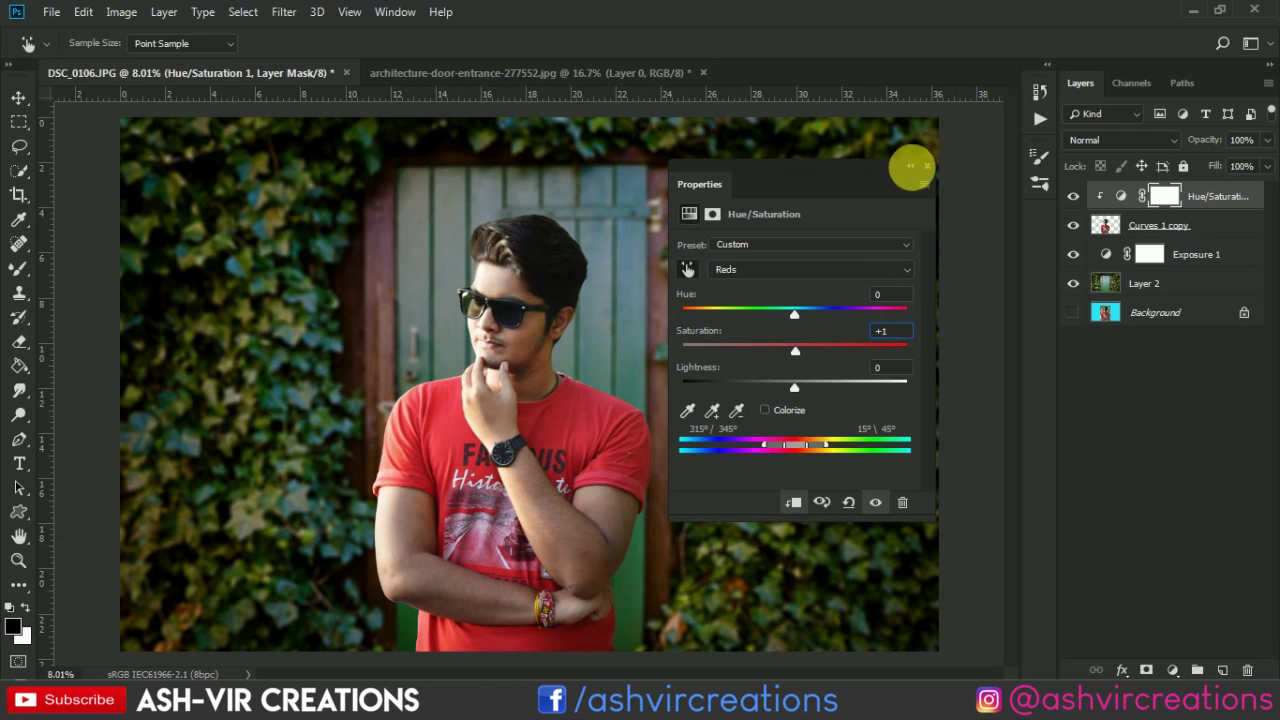
click(927, 168)
click(1074, 196)
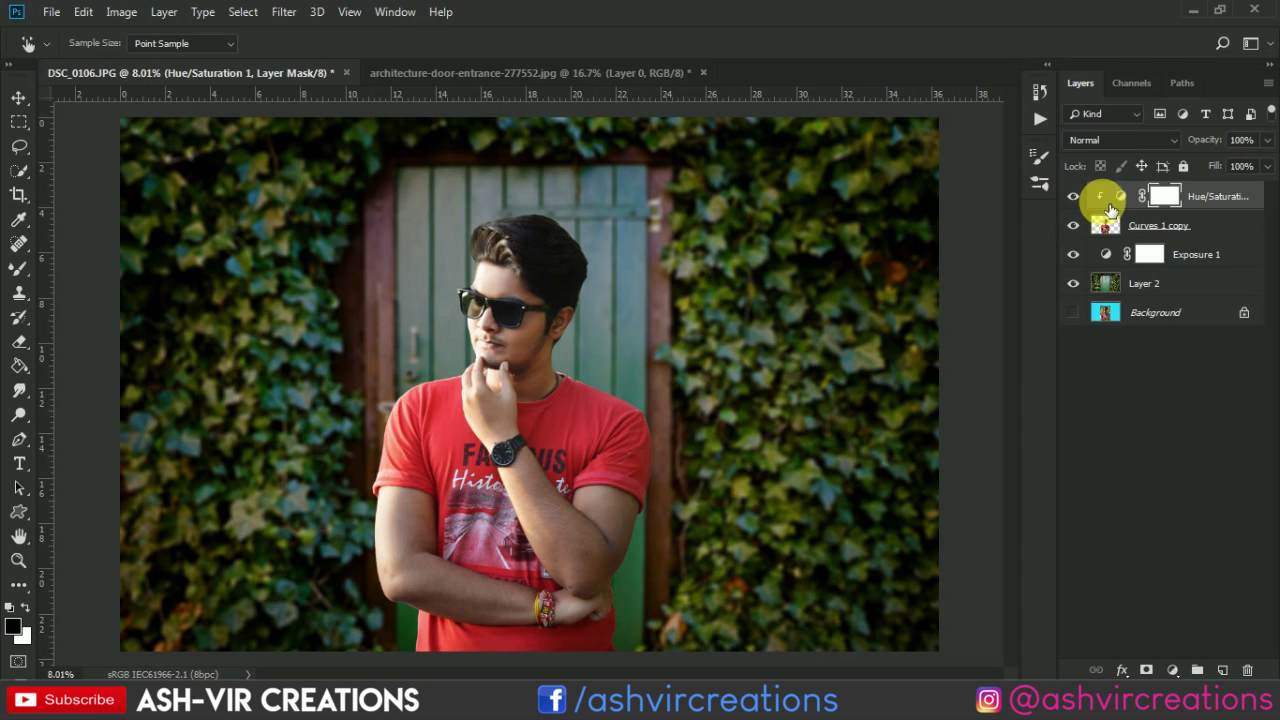
Step: Open the 3-green-leaf-png image from the Desktop and place its branch in DSC_0106.JPG over the door's upper-left corner
click(51, 12)
click(60, 47)
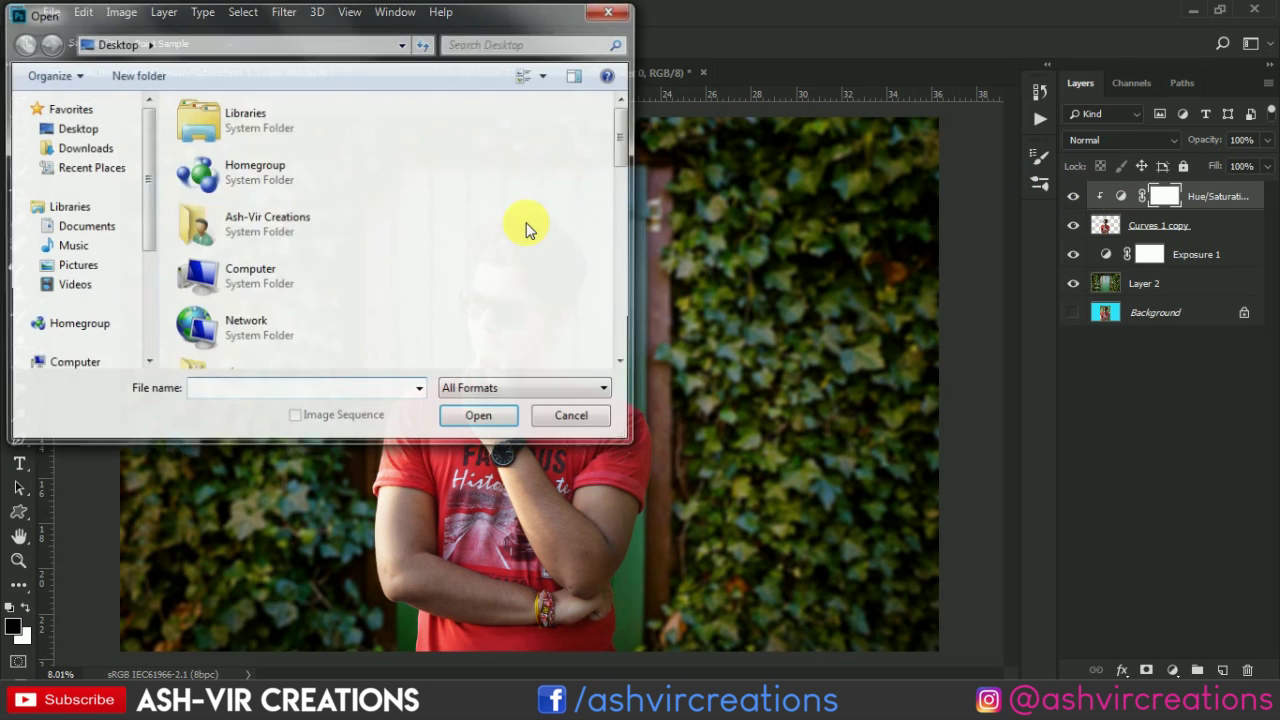
scroll(277, 243, down, 5)
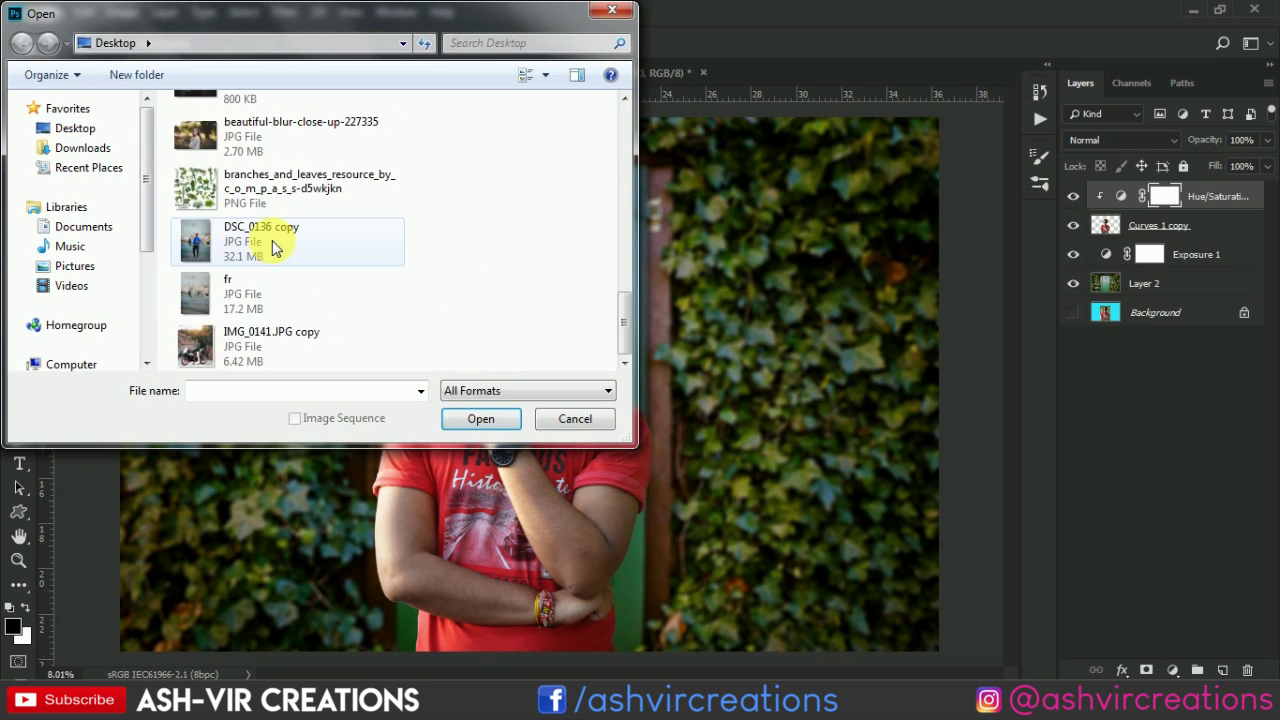
scroll(414, 243, up, 5)
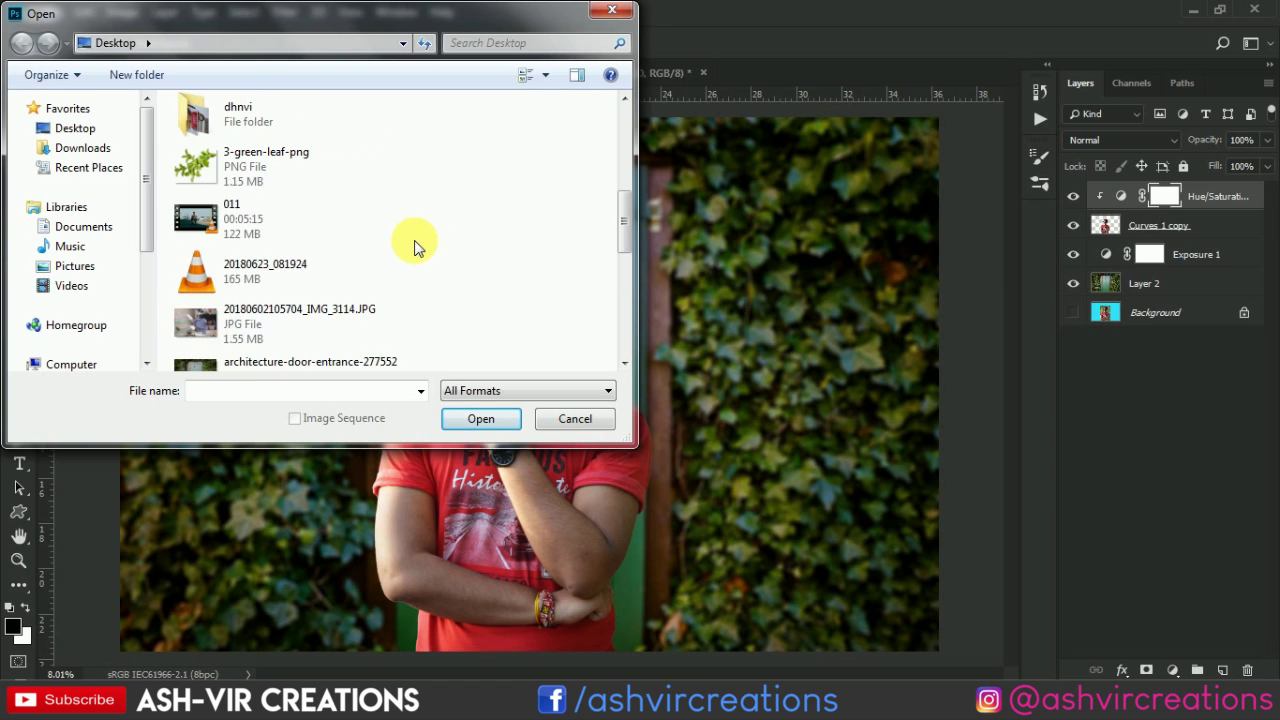
double_click(257, 177)
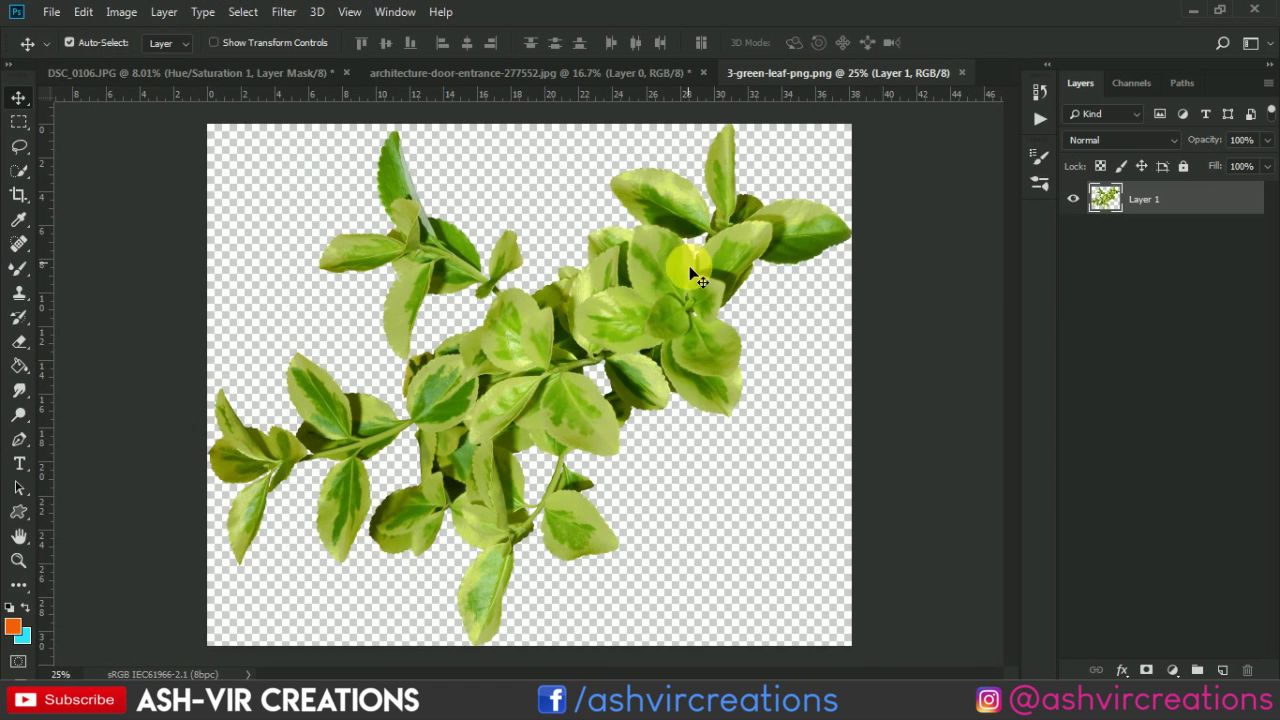
drag(690, 270, 388, 173)
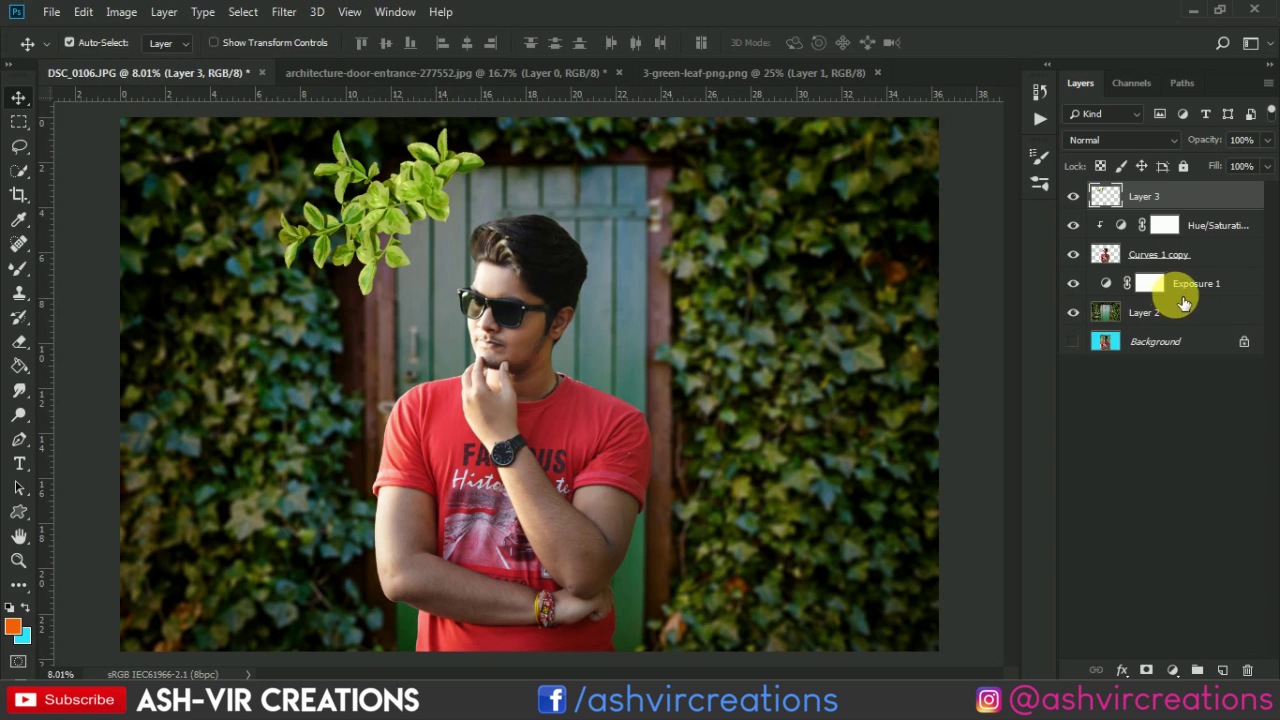
Step: Add an Exposure adjustment clipped to the leaf layer with exposure -0.11 and gamma correction 0.67
click(1174, 671)
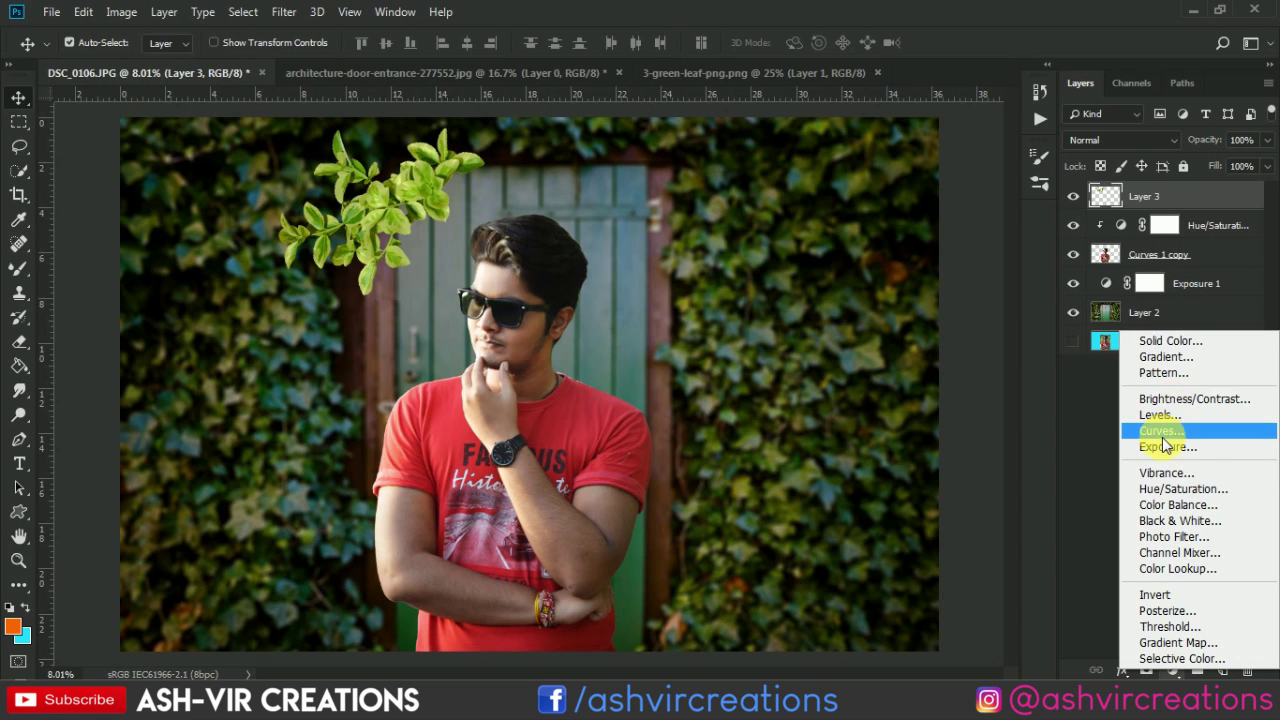
click(1165, 446)
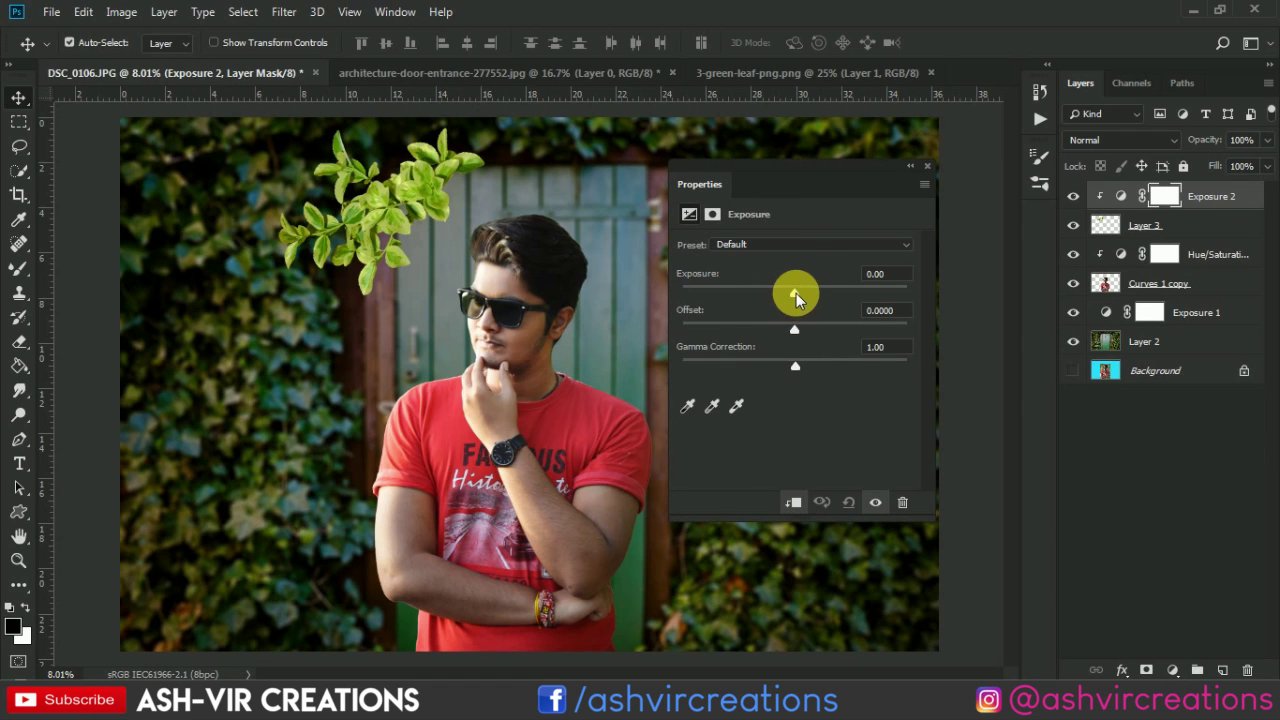
drag(796, 293, 827, 372)
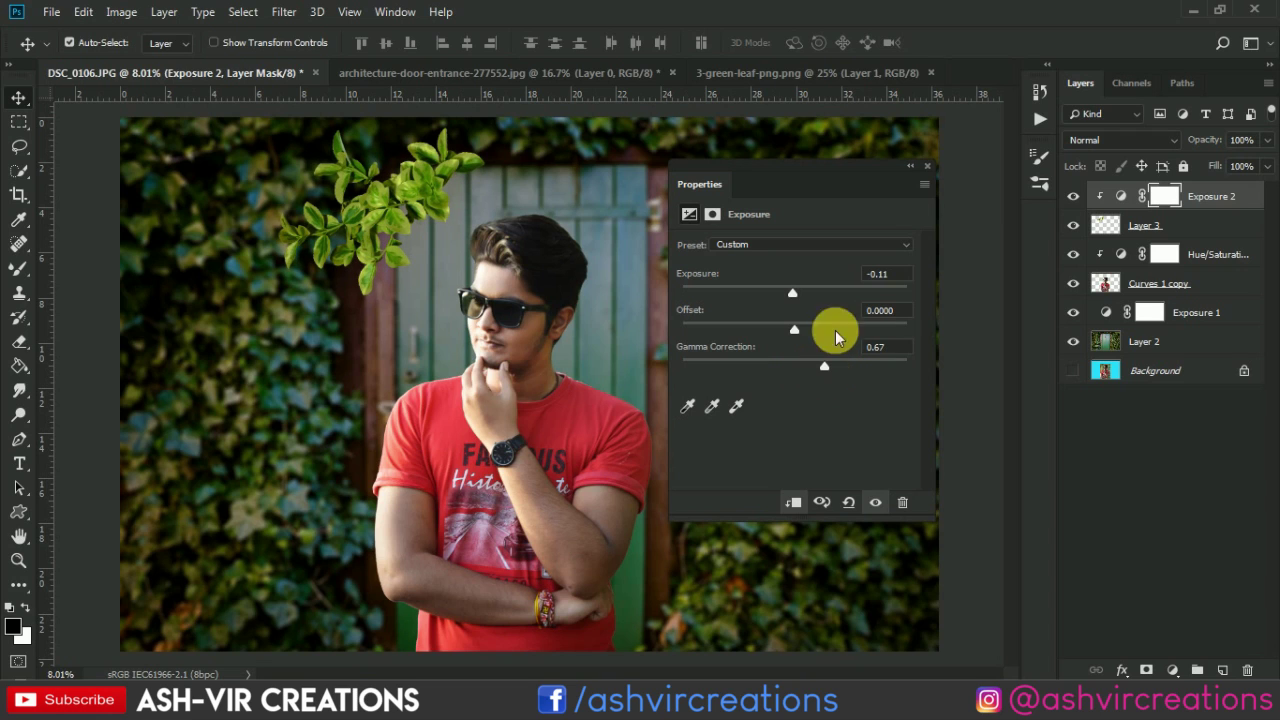
click(928, 168)
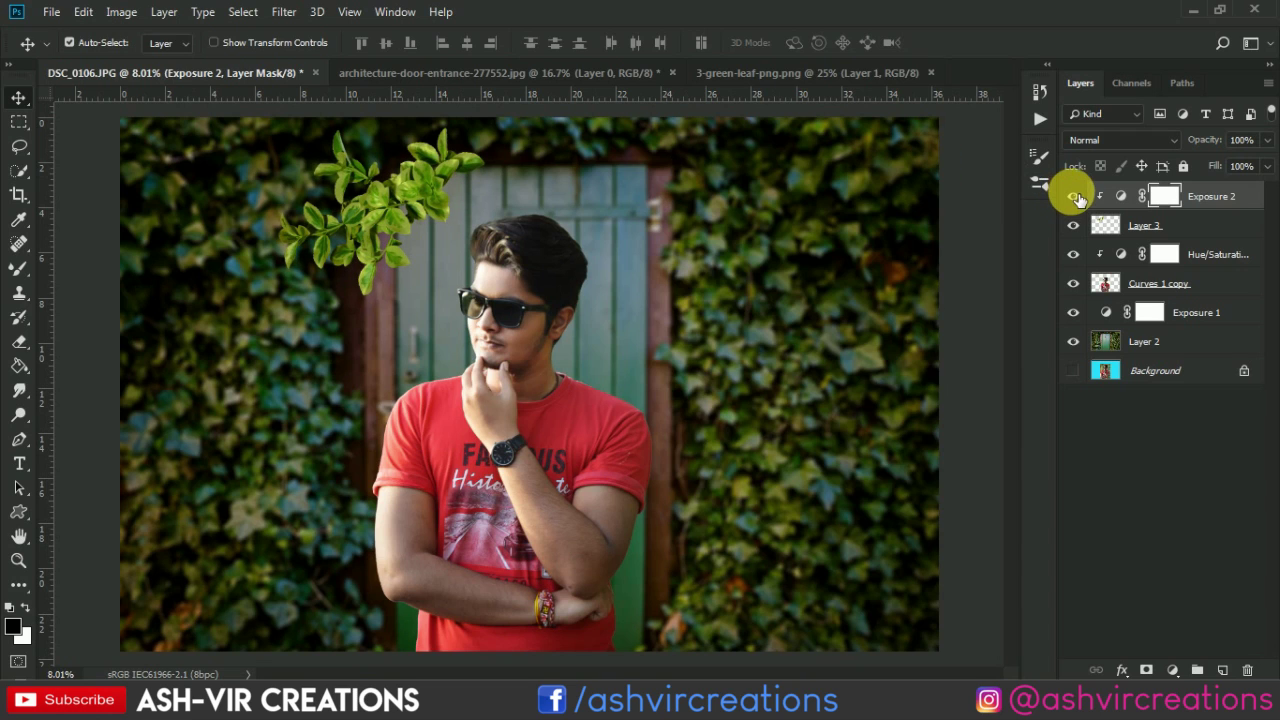
Step: Merge the Exposure 2 adjustment with the leaf branch on Layer 3
ctrl+click(1180, 228)
right_click(1180, 230)
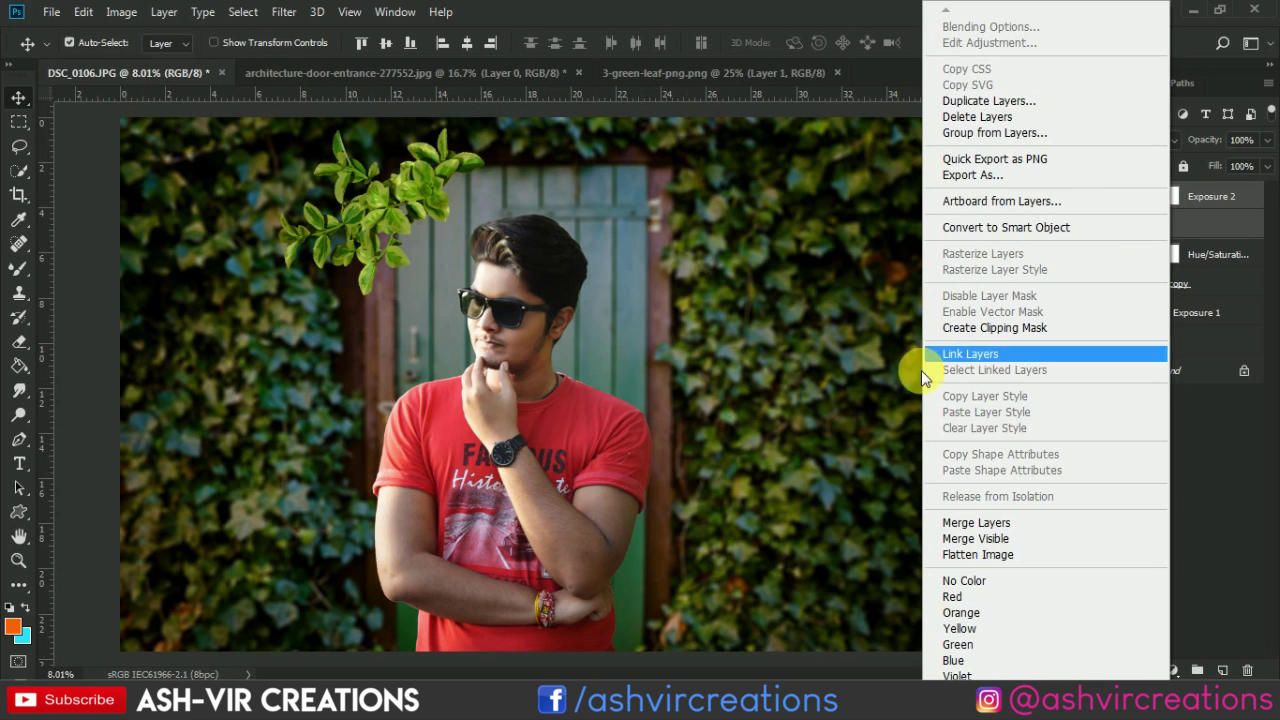
click(945, 518)
Step: Move the leaf branch over the man's head and reorder its layer beneath the Curves 1 copy layer
click(83, 12)
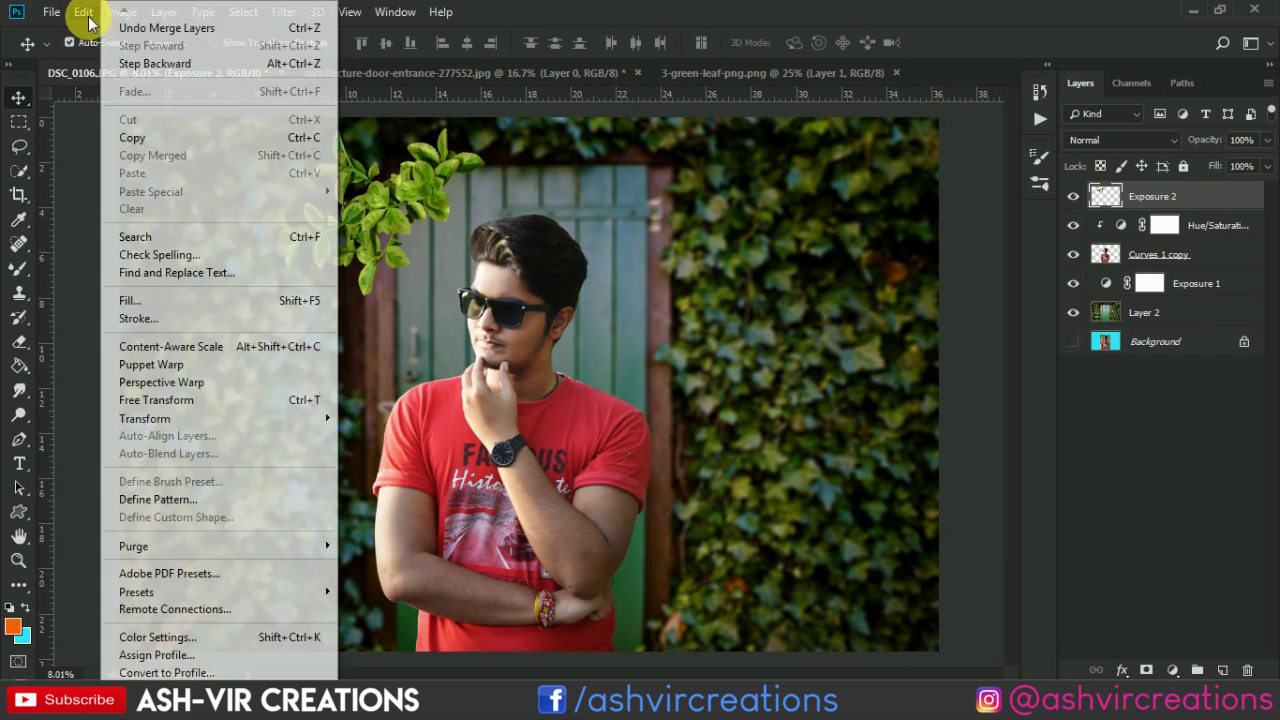
click(170, 400)
drag(437, 195, 606, 237)
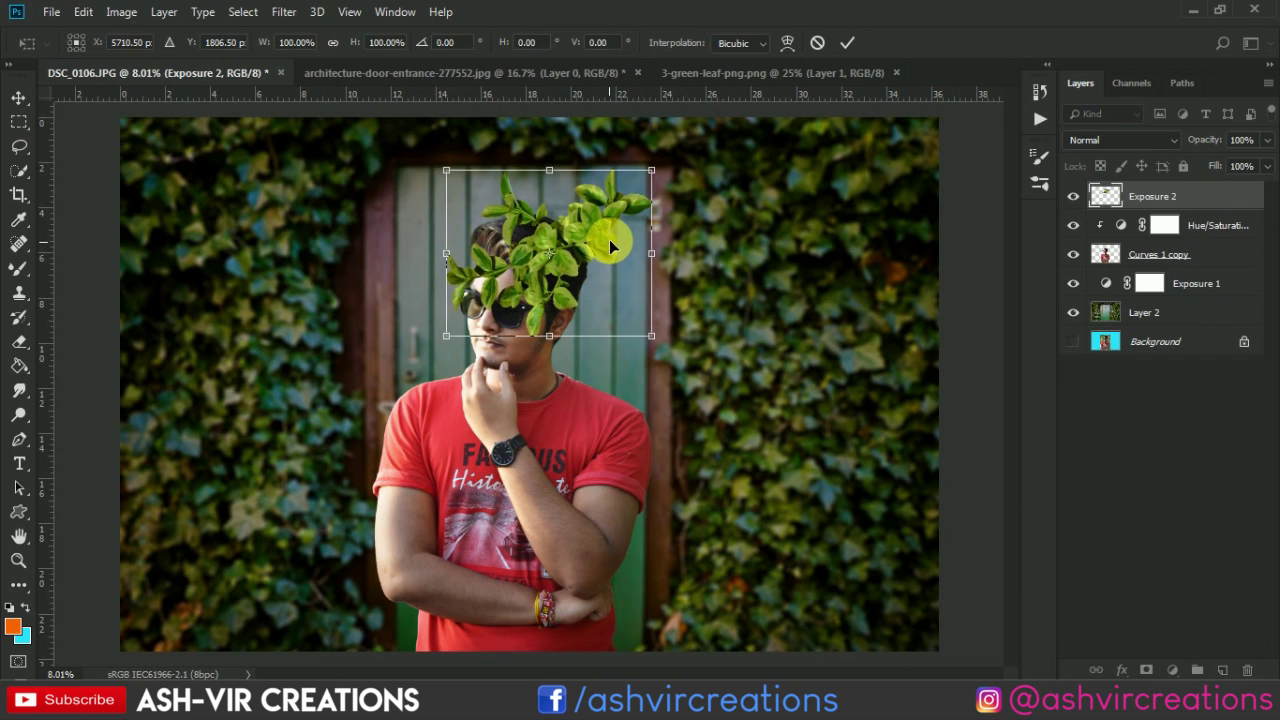
key(Return)
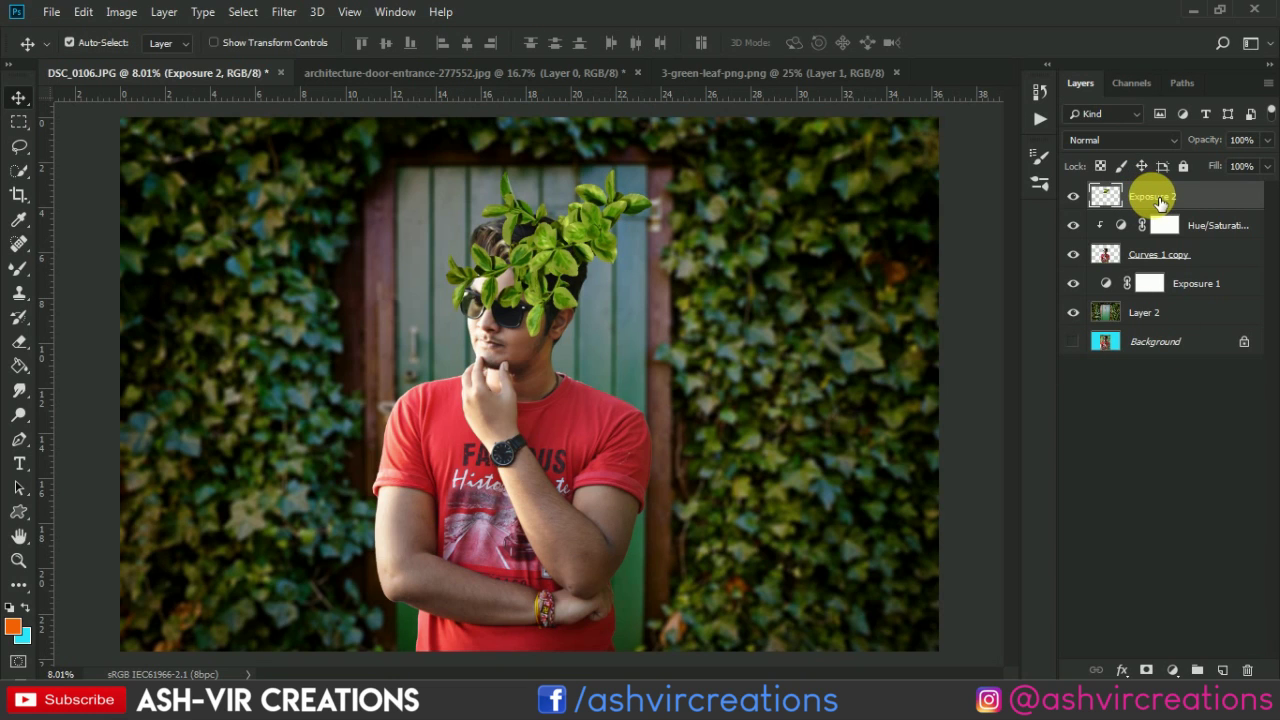
drag(1153, 196, 1178, 272)
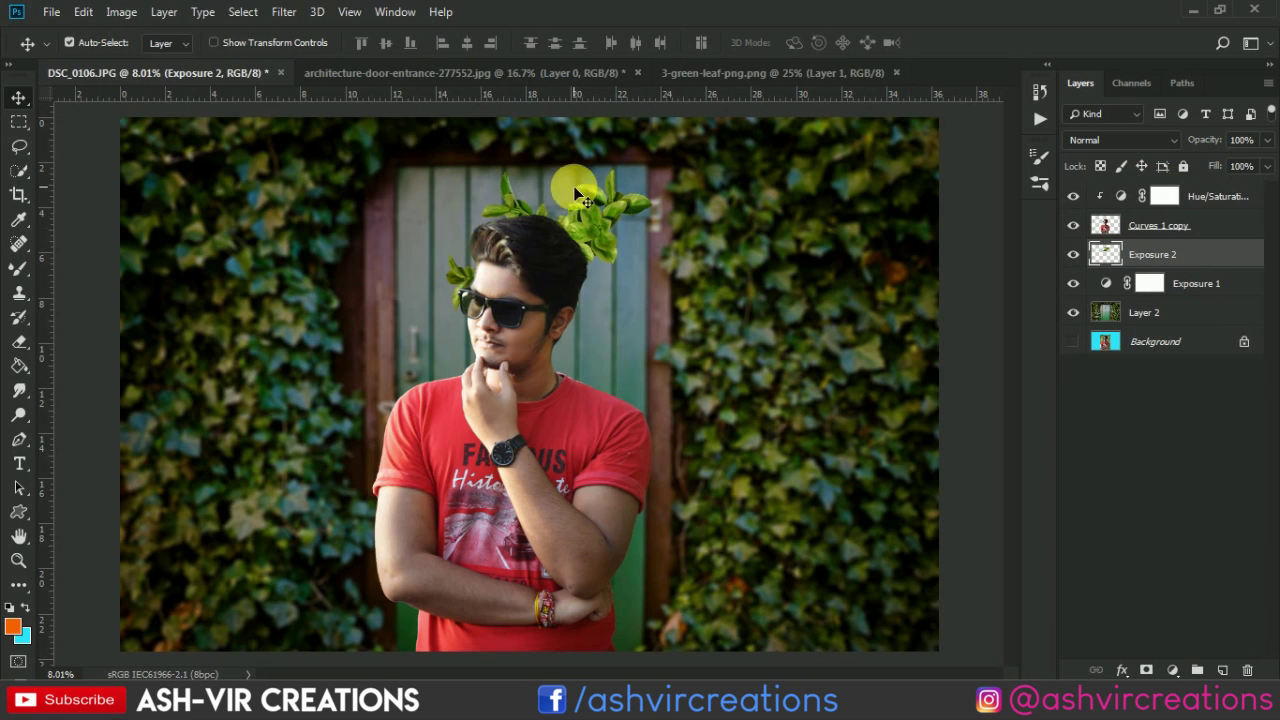
Step: Move the leaf branch to the photo's top edge over the right-hand ivy and scale it to about 97%
key(ctrl+t)
drag(693, 133, 810, 138)
drag(851, 244, 847, 241)
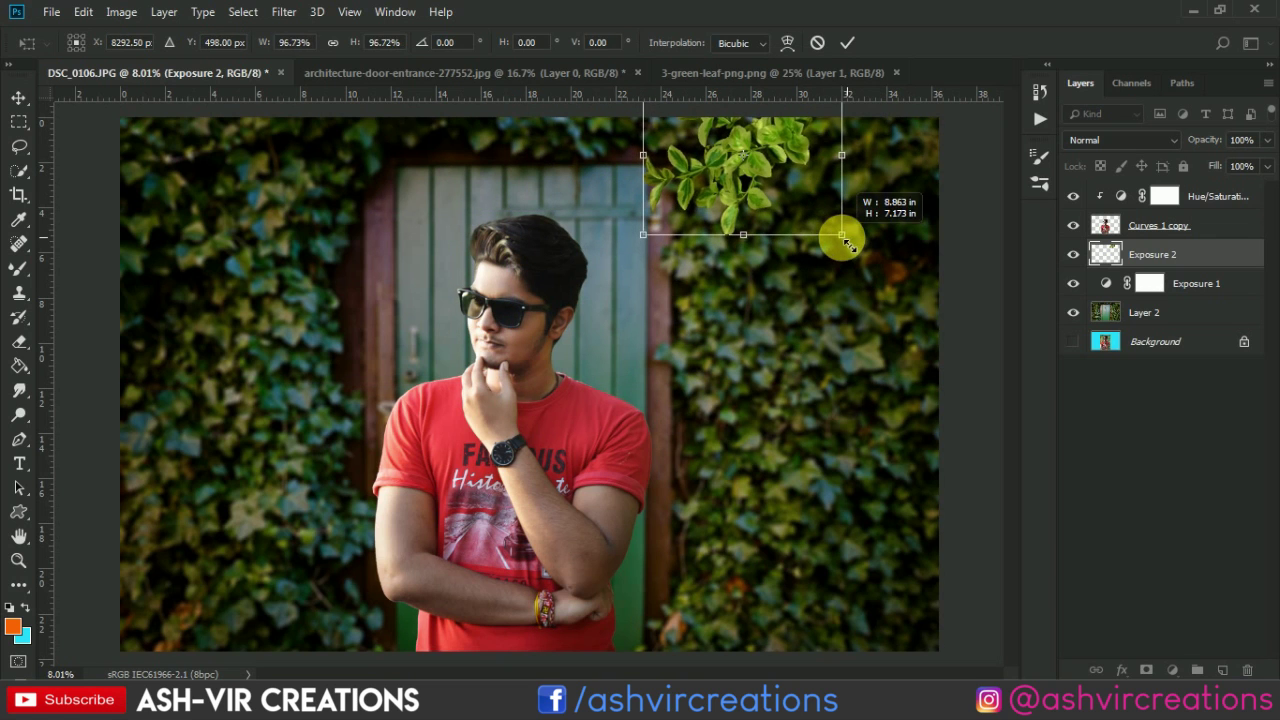
double_click(800, 156)
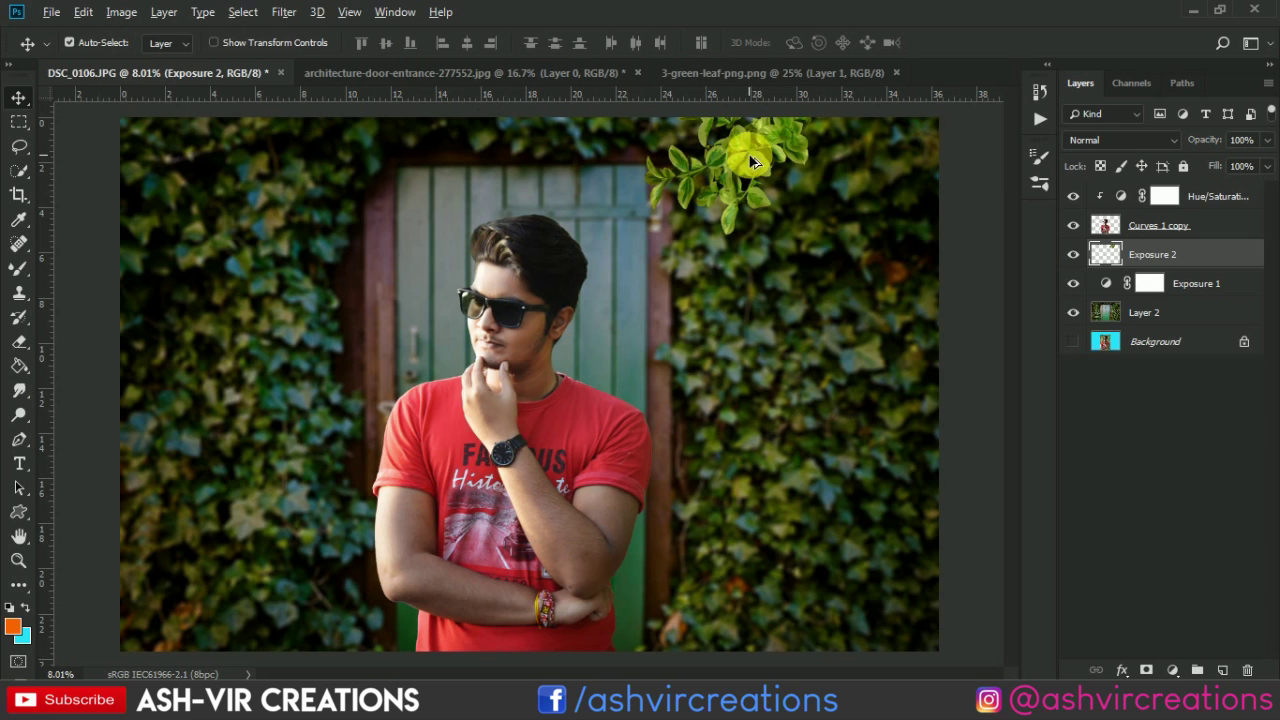
Step: Duplicate the leaf branch, rotate the copy about 62°, and place it along the top edge above the door
drag(752, 162, 441, 107)
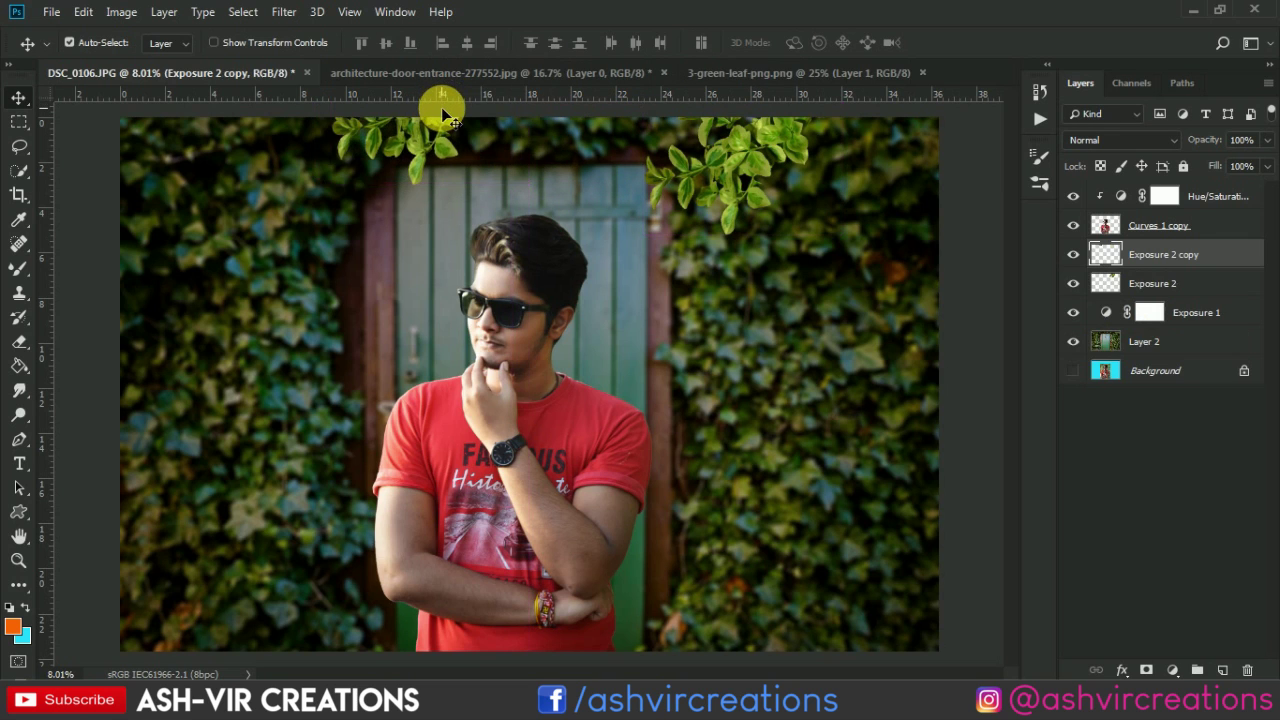
key(ctrl+t)
drag(580, 240, 380, 243)
drag(441, 138, 596, 126)
key(Return)
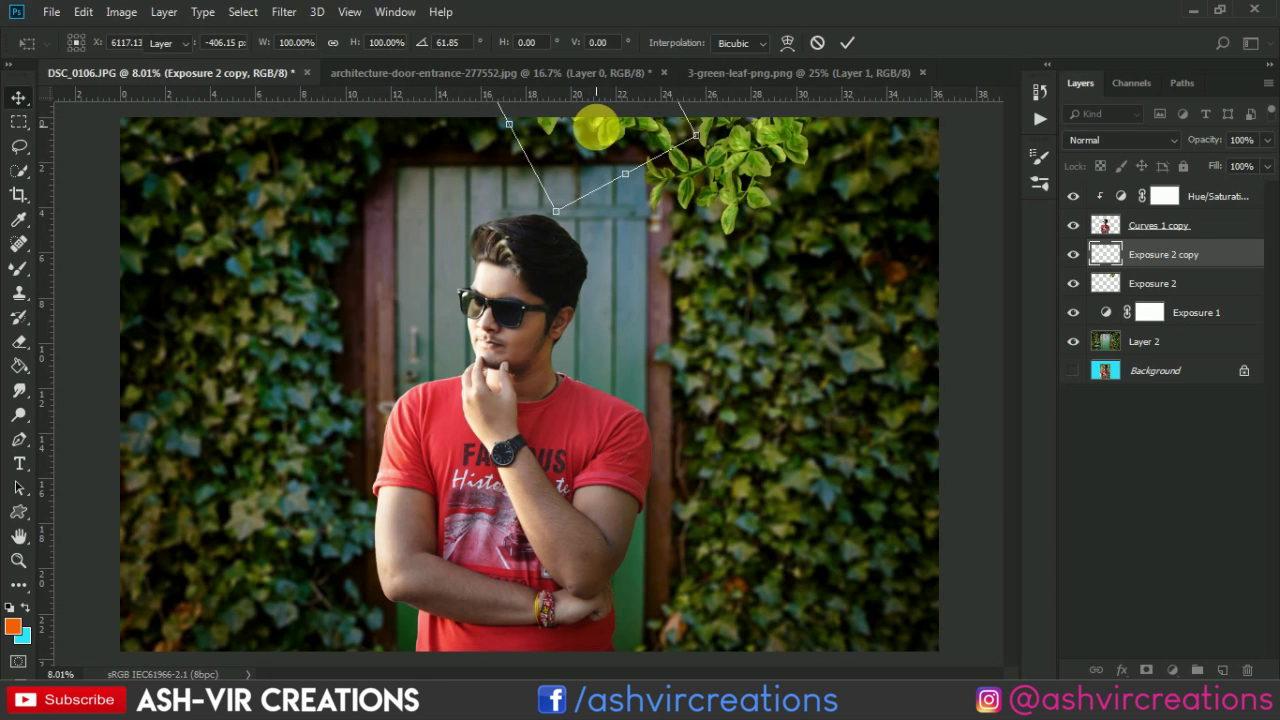
Step: Duplicate the branch into the photo's upper-right corner, rotate the copy about 106°, and scale it to about 88%
drag(733, 136, 930, 190)
scroll(837, 172, down, 3)
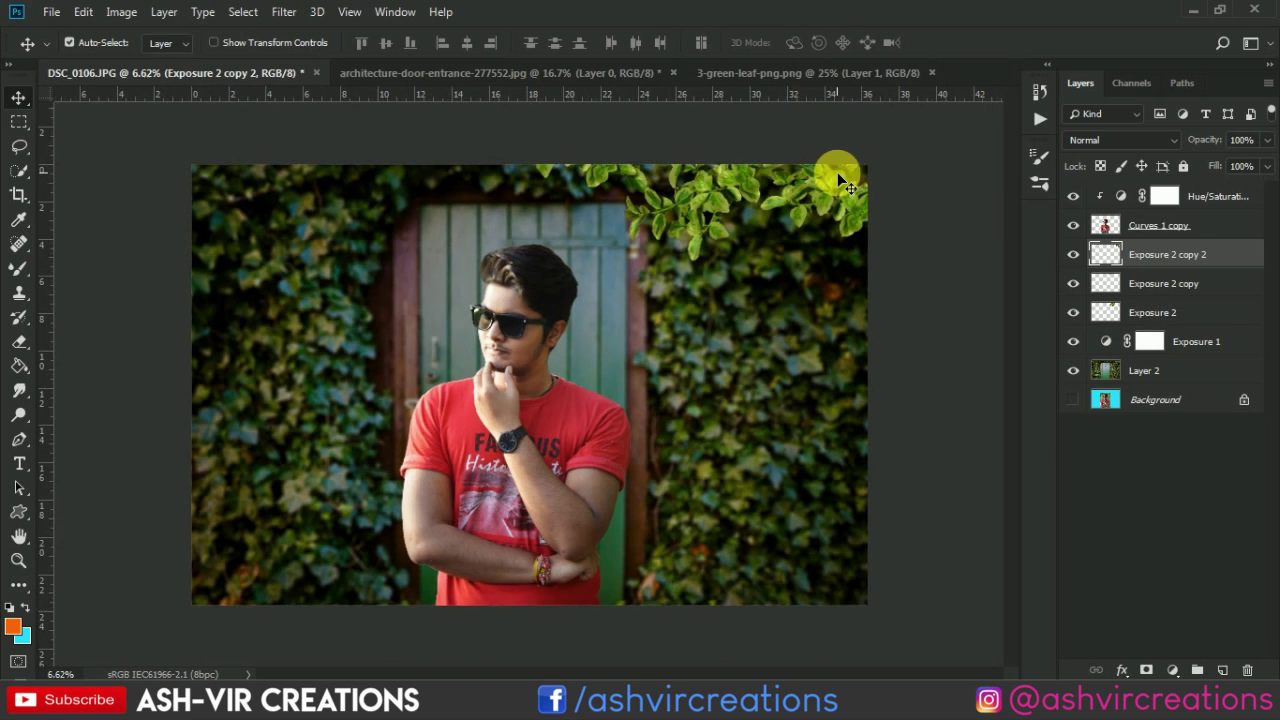
scroll(837, 172, up, 2)
key(ctrl+t)
drag(871, 289, 509, 86)
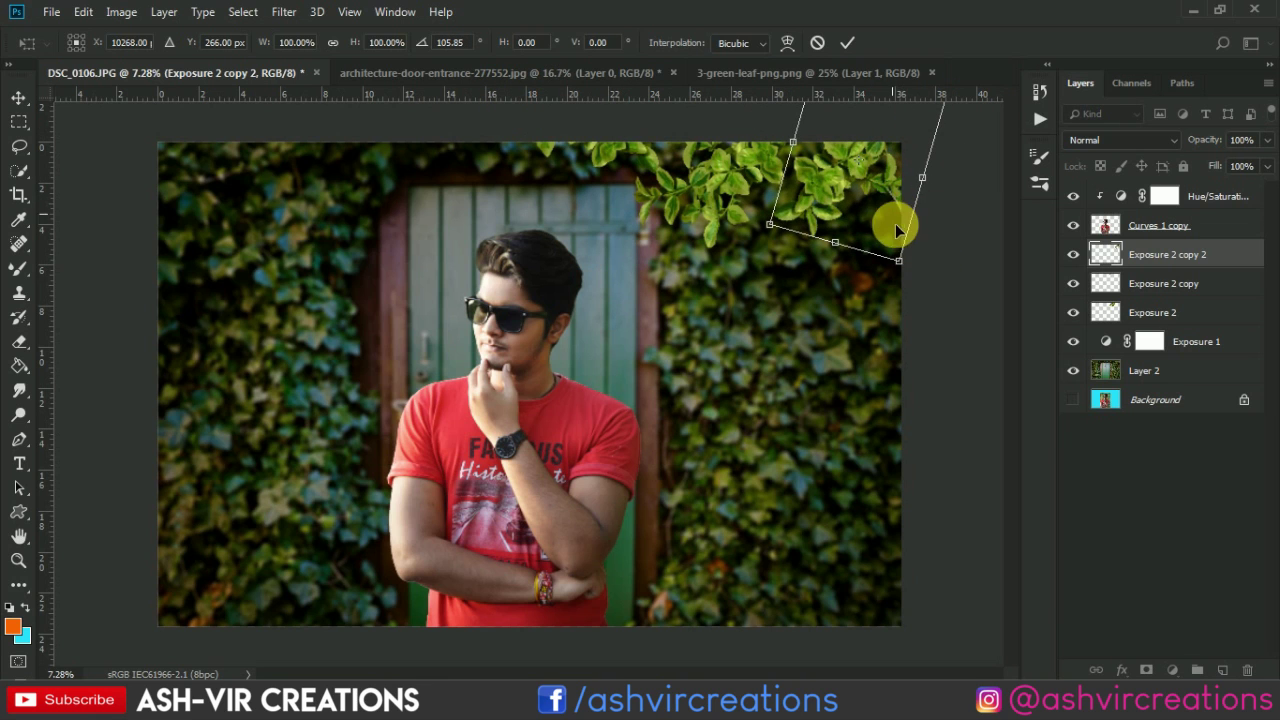
drag(901, 263, 855, 140)
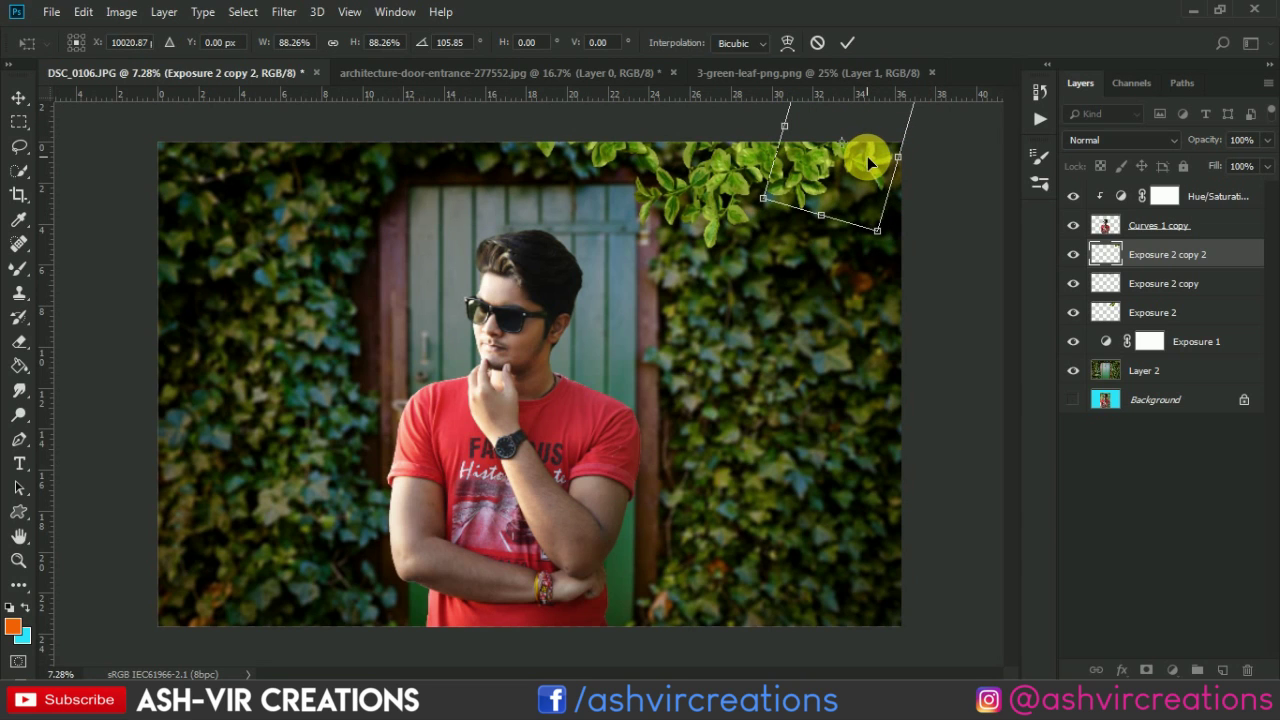
key(Return)
Step: Duplicate the branch onto the ivy right of the door and soften the copy with Gaussian Blur
drag(788, 213, 748, 348)
click(284, 12)
mouse_move(323, 217)
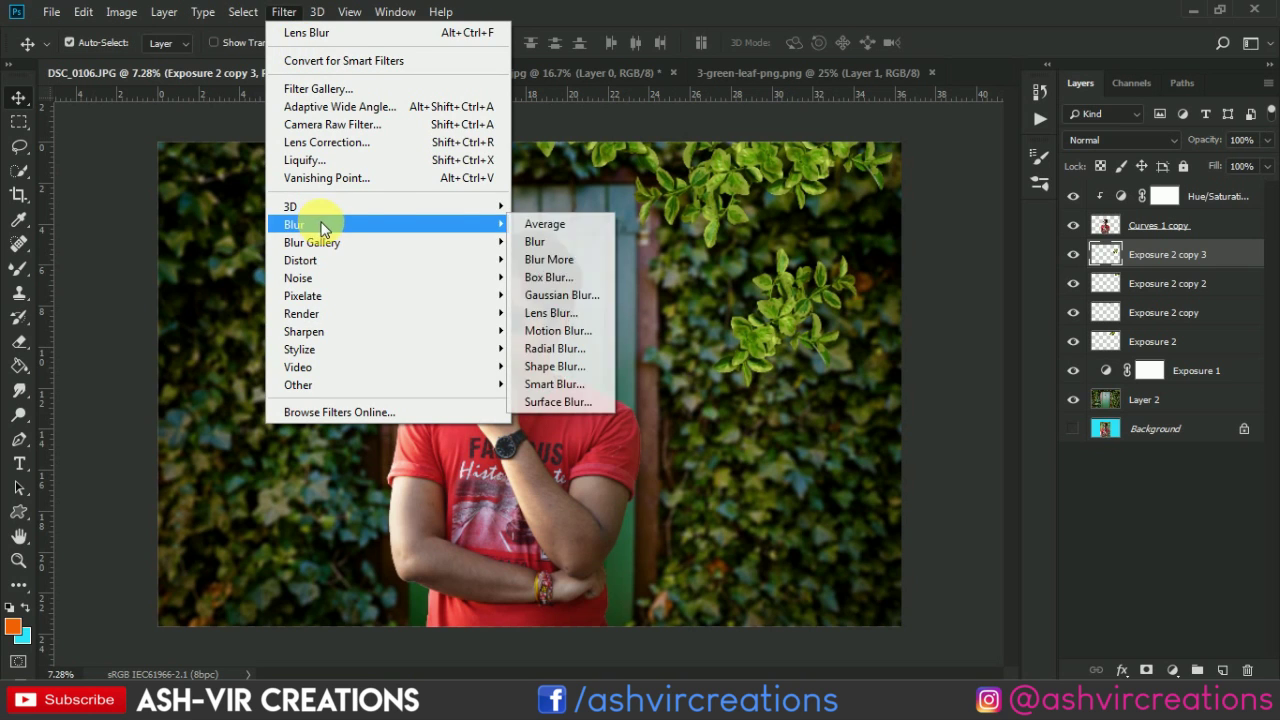
click(533, 294)
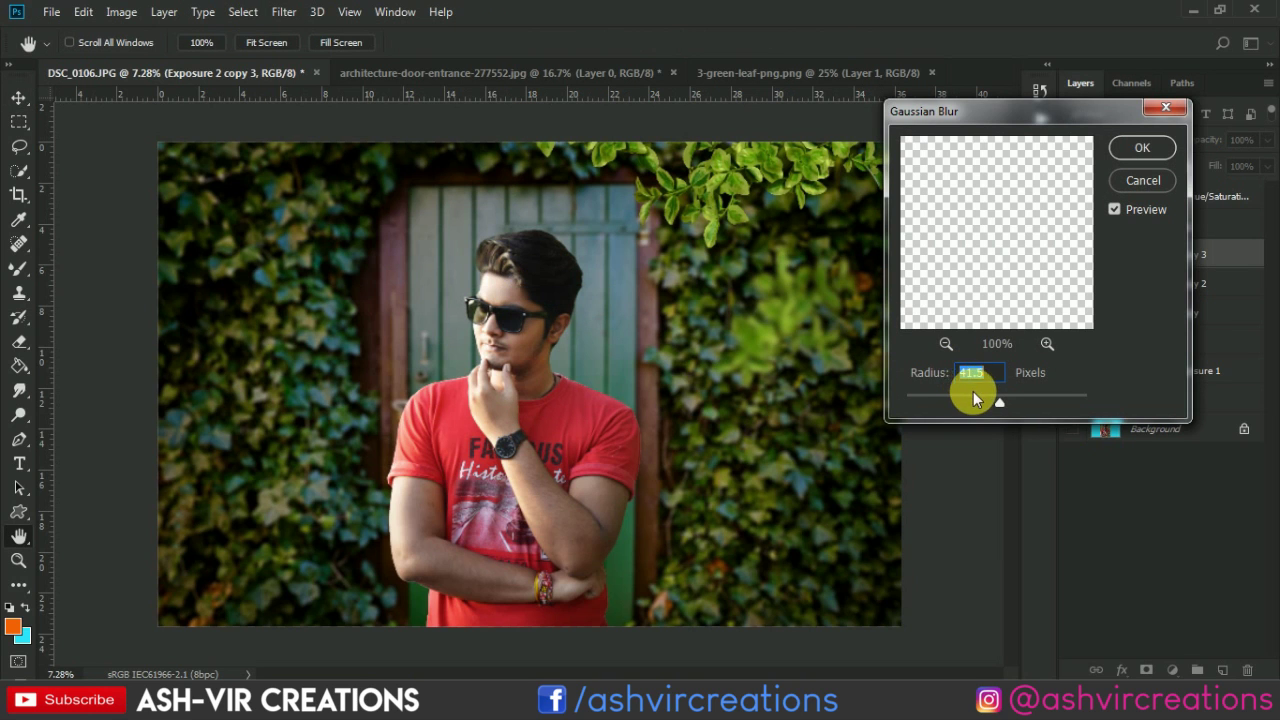
drag(979, 400, 990, 404)
click(1142, 148)
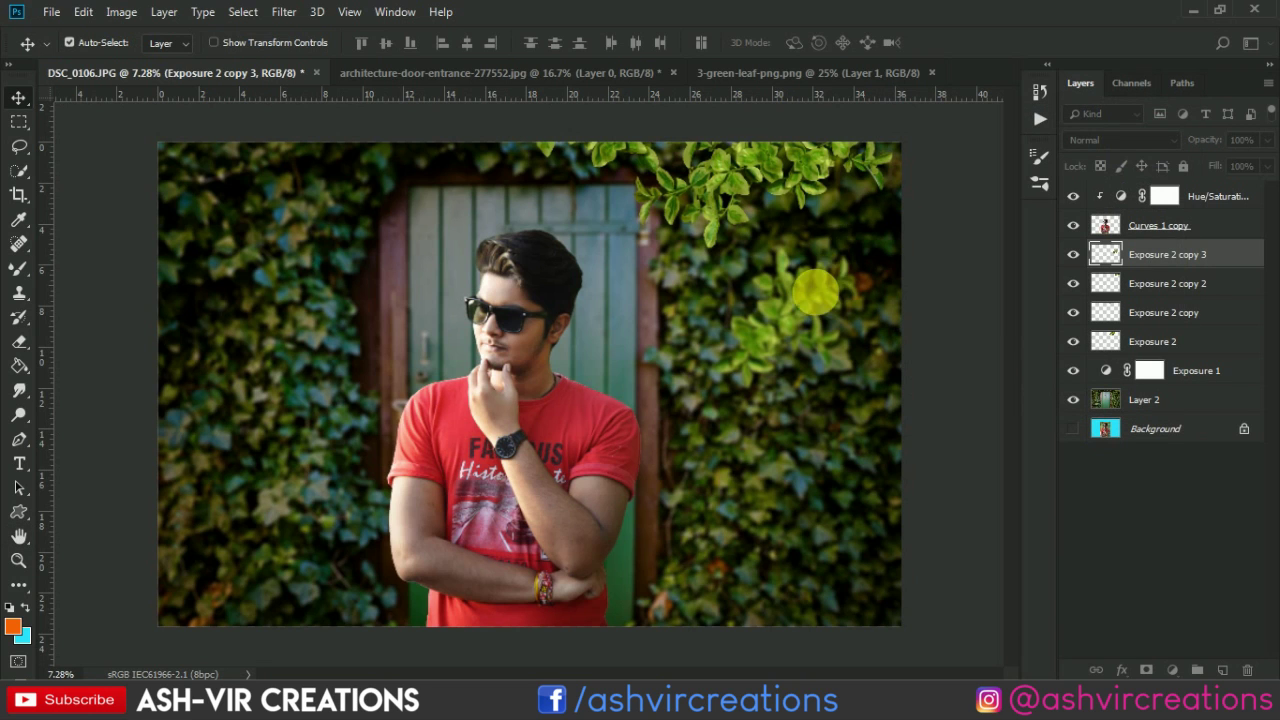
Step: Enlarge the blurred branch to about 269% along the photo's top edge and bring its layer above all others
drag(788, 311, 706, 312)
key(ctrl+t)
drag(786, 405, 800, 148)
key(Return)
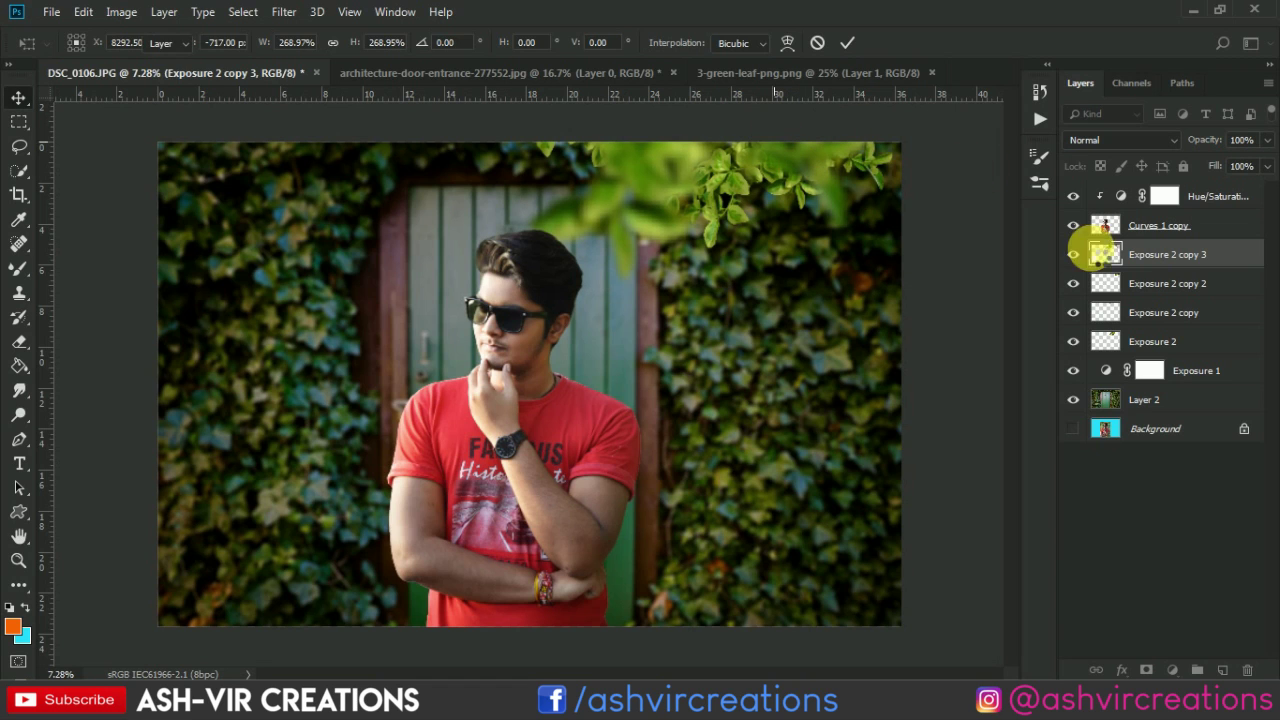
drag(1105, 254, 1115, 188)
Step: Duplicate the large blurred branch twice, placing one copy at the photo's lower-left edge and one at its right edge
drag(730, 147, 70, 550)
drag(167, 415, 209, 403)
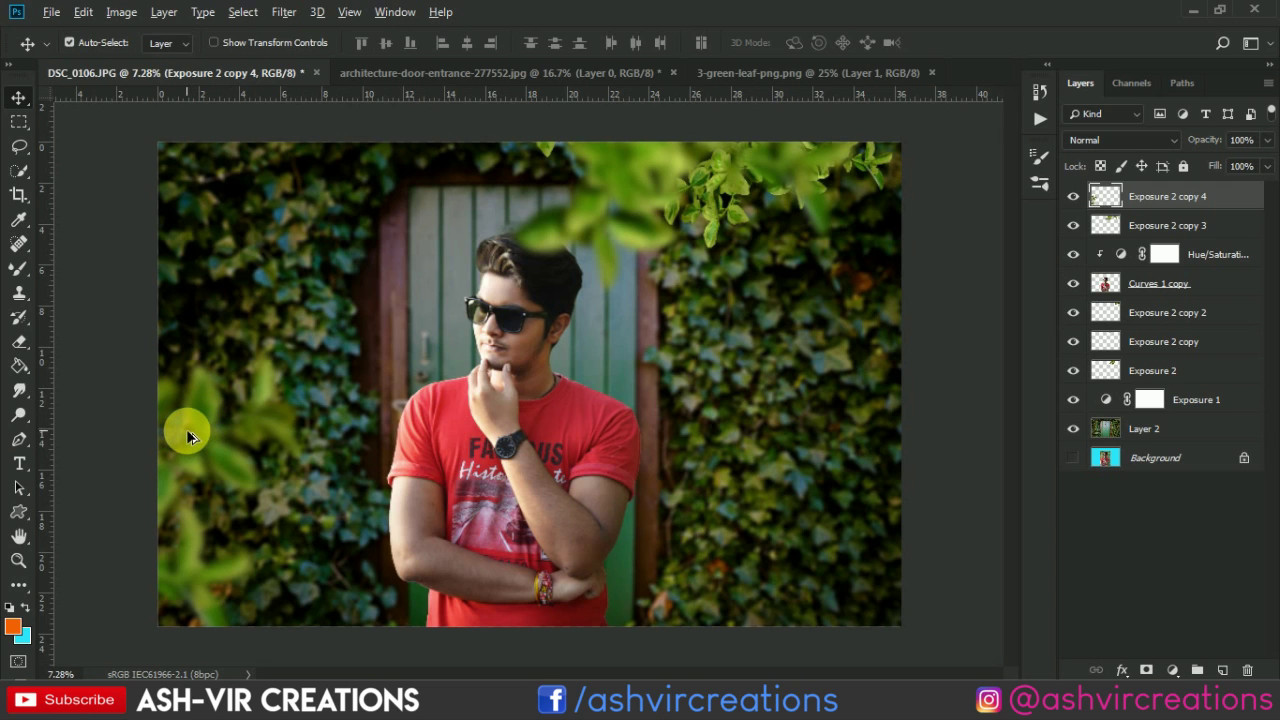
drag(190, 435, 884, 302)
drag(720, 434, 845, 413)
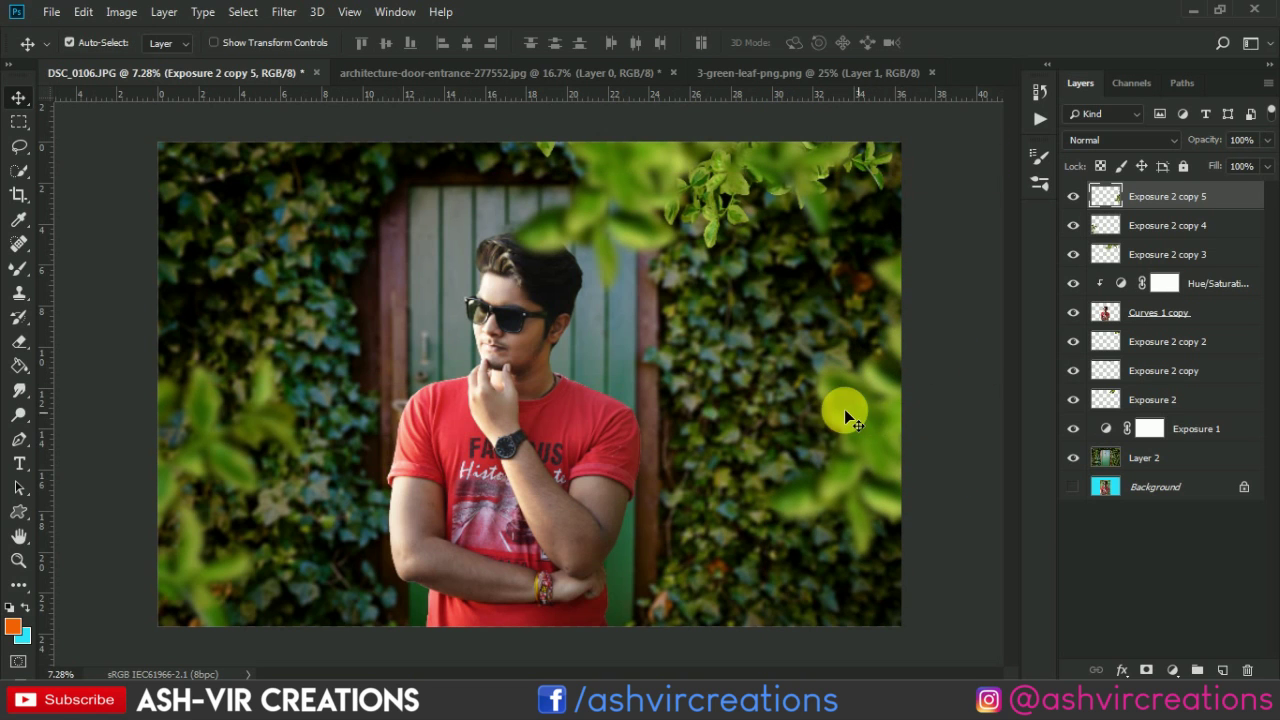
Step: Rotate the blurred branch at the photo's right edge about -24°, scale it to about 91%, and reposition it along that edge
key(ctrl+minus)
key(ctrl+plus)
key(ctrl+t)
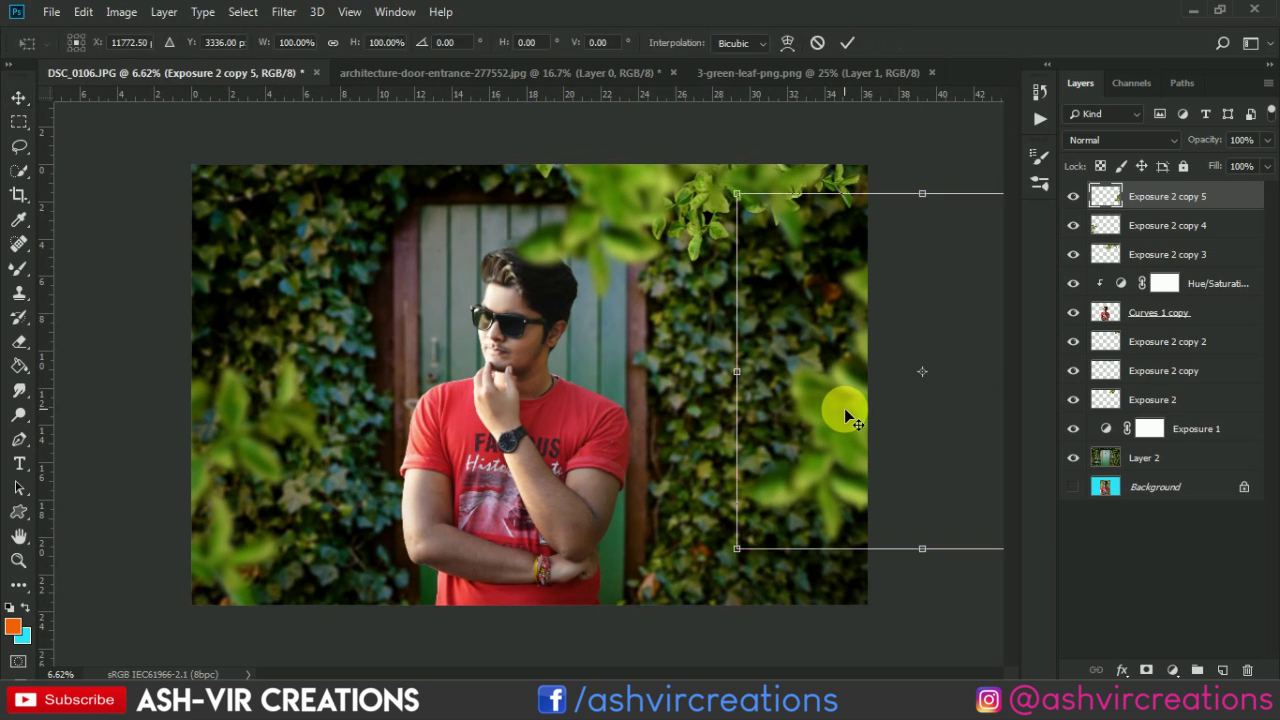
drag(745, 556, 792, 617)
drag(900, 377, 858, 415)
key(Return)
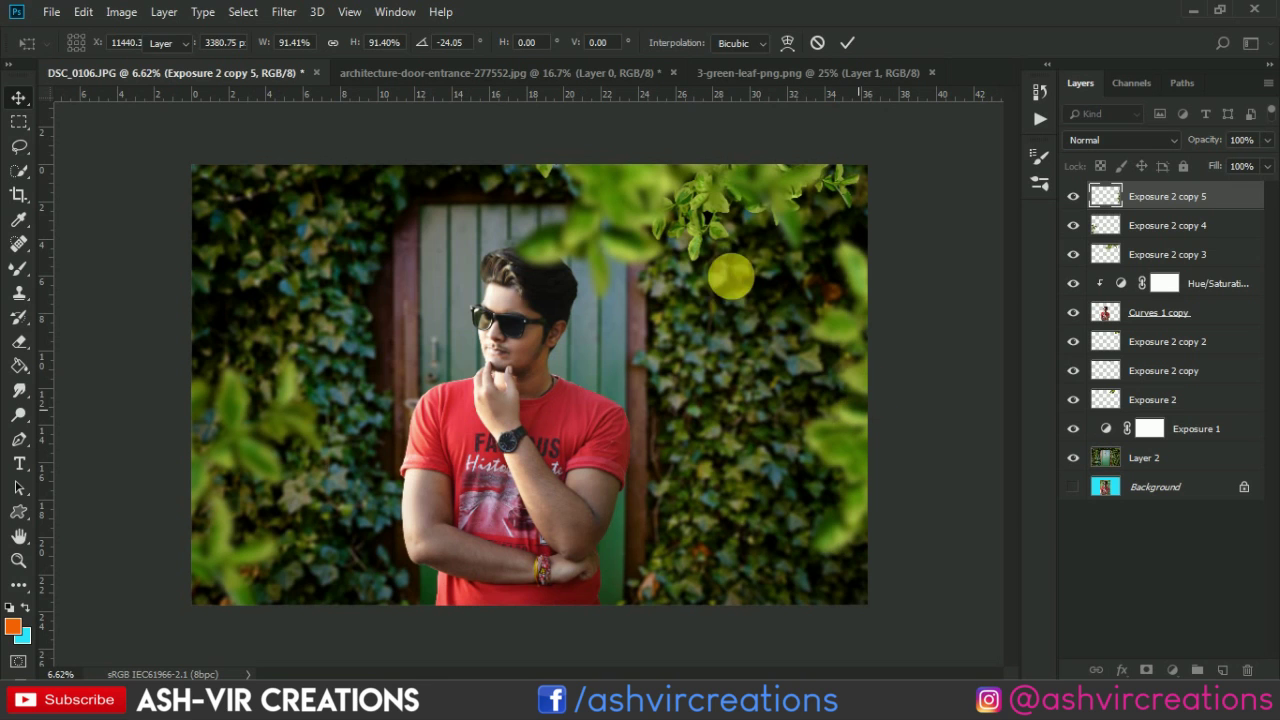
key(ctrl+minus)
key(ctrl+minus)
key(ctrl+plus)
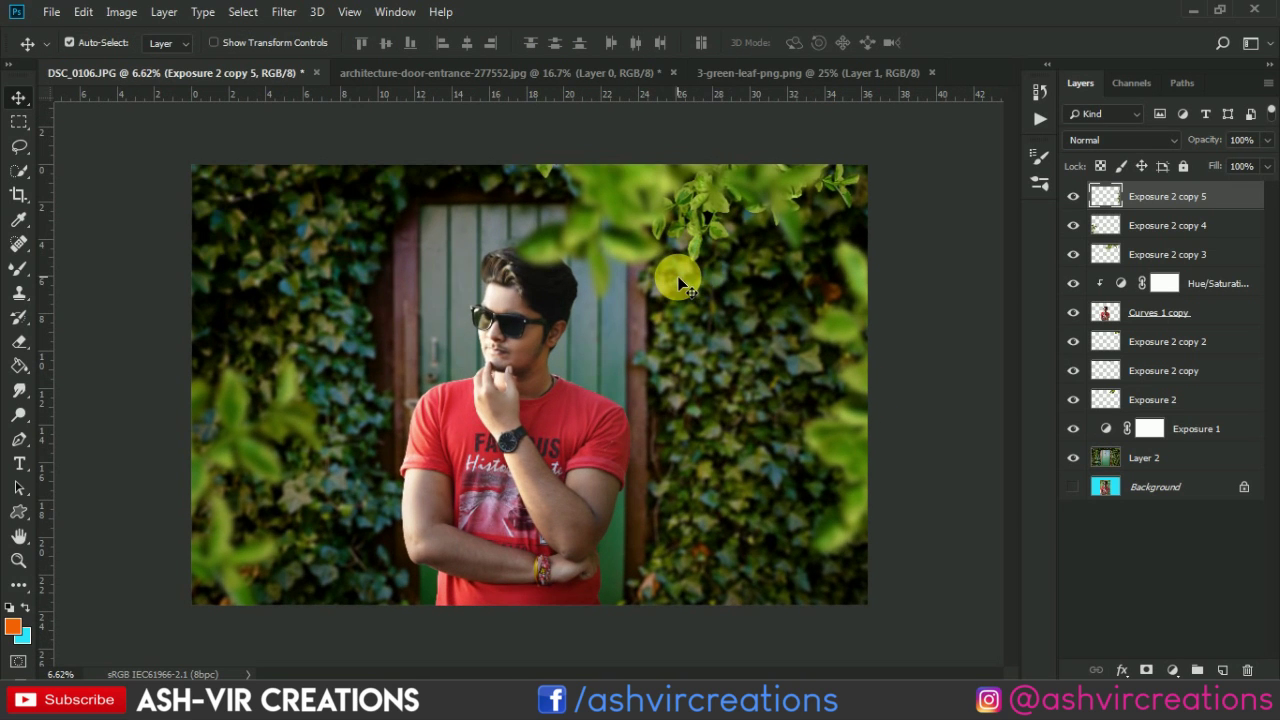
shift+click(1206, 257)
right_click(1202, 254)
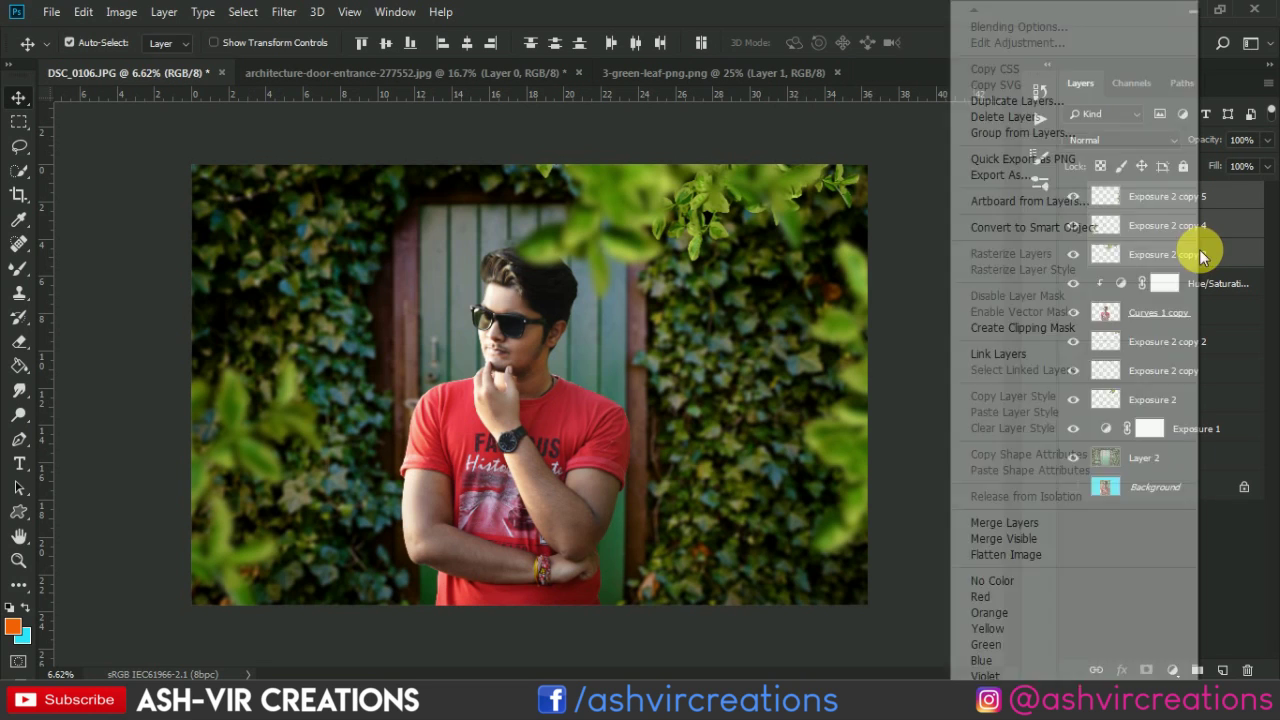
click(1008, 522)
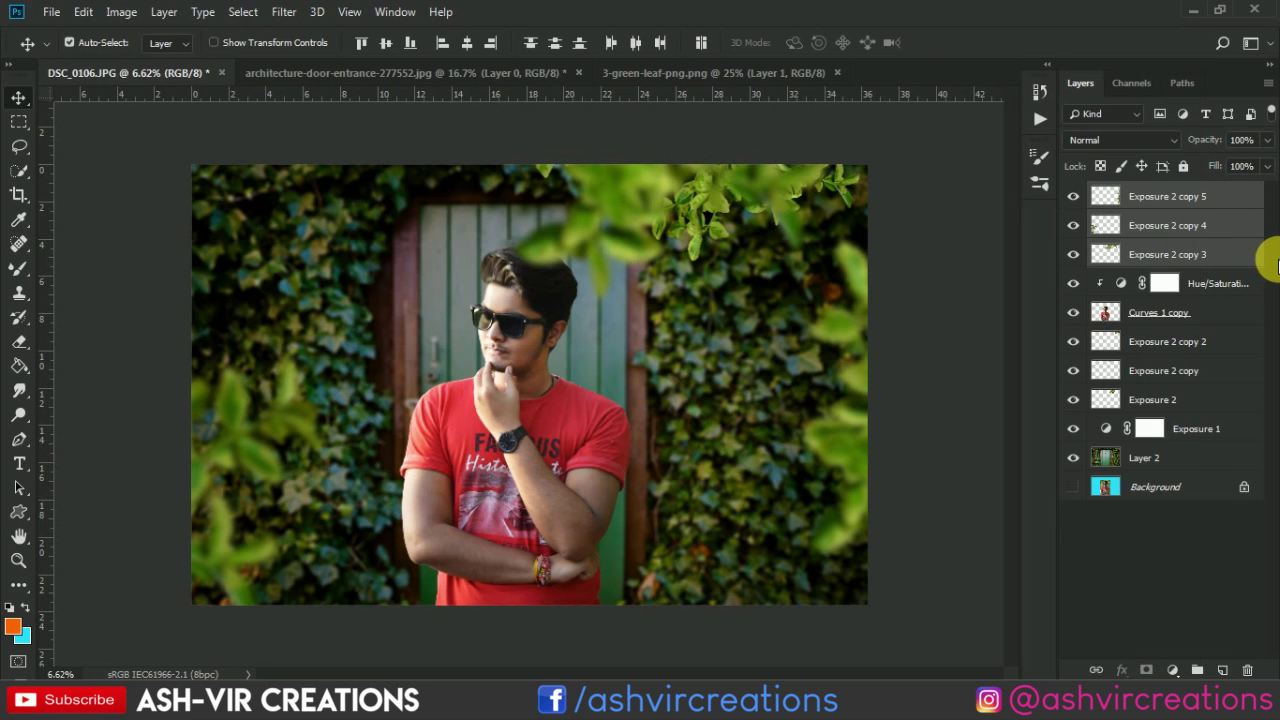
Step: Add a Color Lookup adjustment above all layers and apply a Fuji F125 Kodak 3D LUT
click(1243, 197)
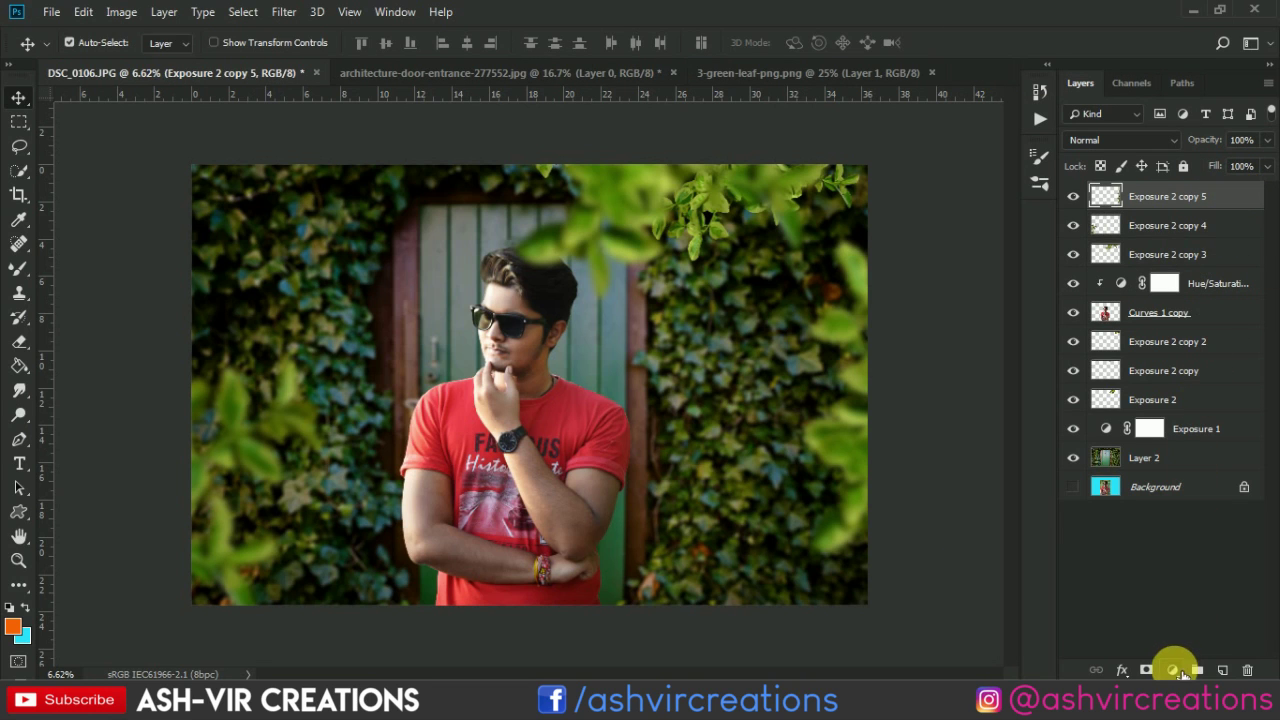
click(1175, 670)
click(1177, 563)
click(850, 246)
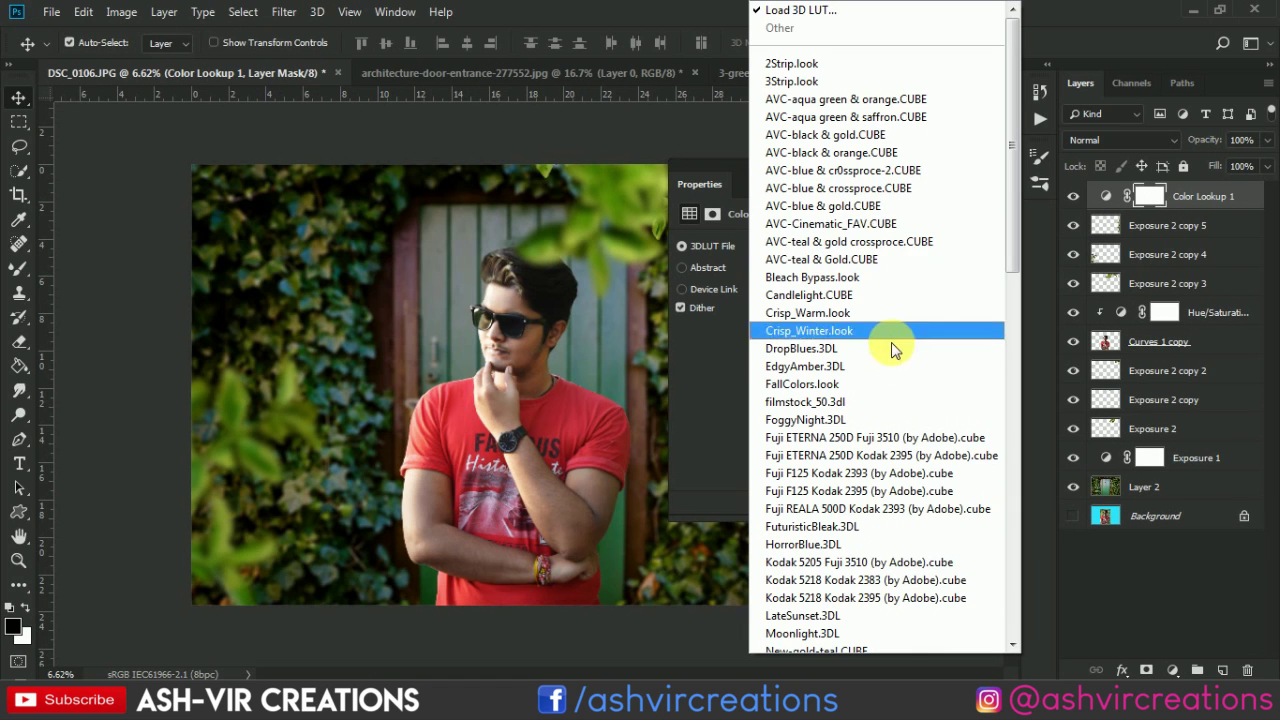
click(893, 437)
key(Down)
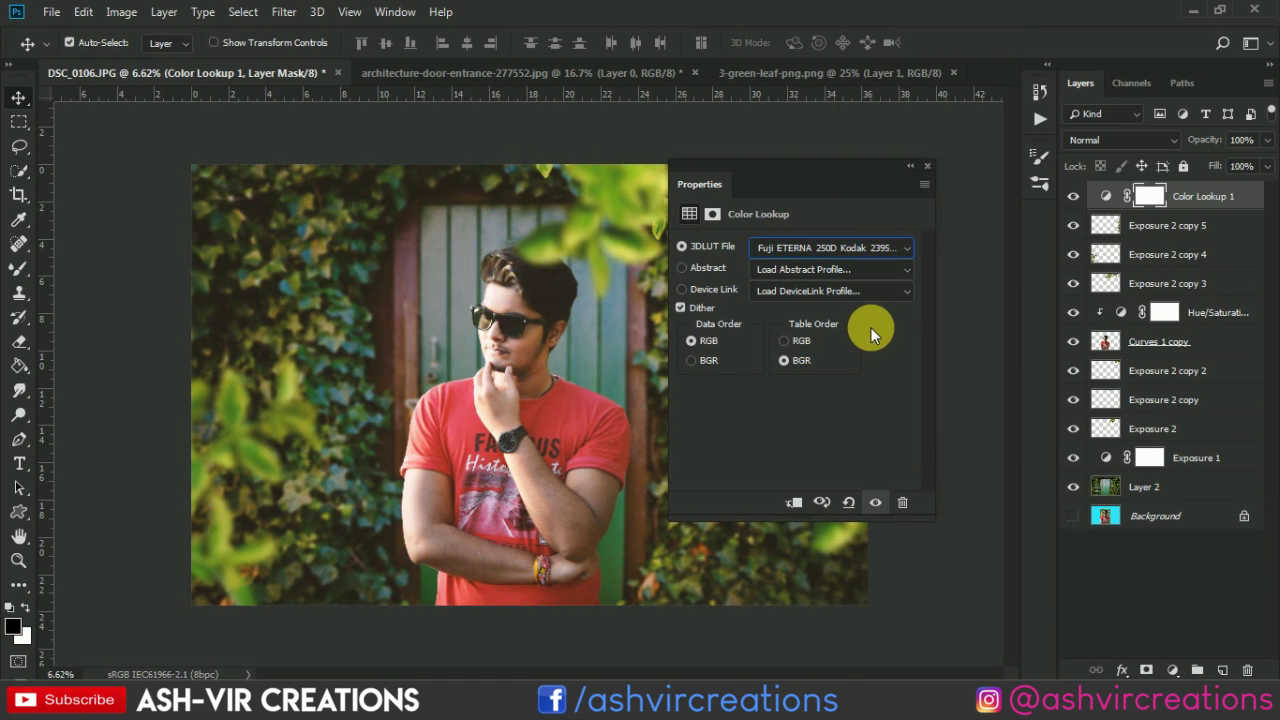
key(Down)
key(Down)
key(Down)
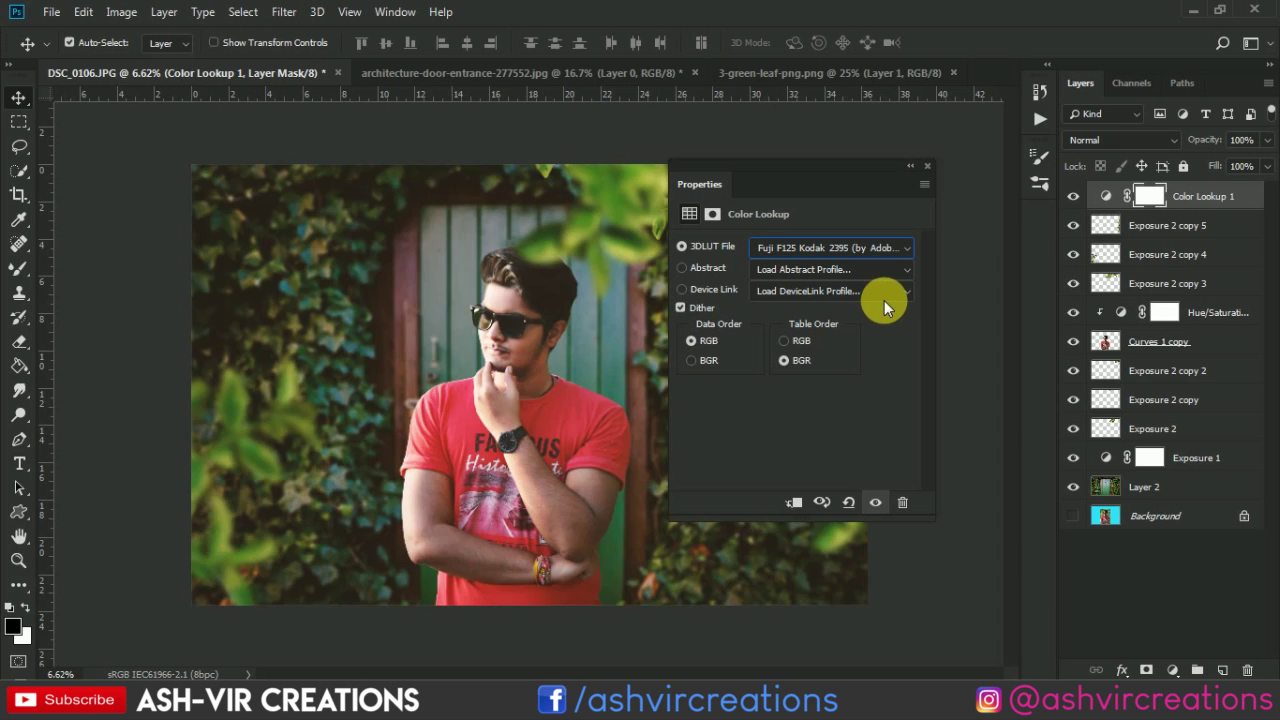
key(Up)
click(927, 167)
Step: Reduce the Color Lookup layer's opacity to 57% and compare the image with and without it
click(1073, 196)
click(1073, 196)
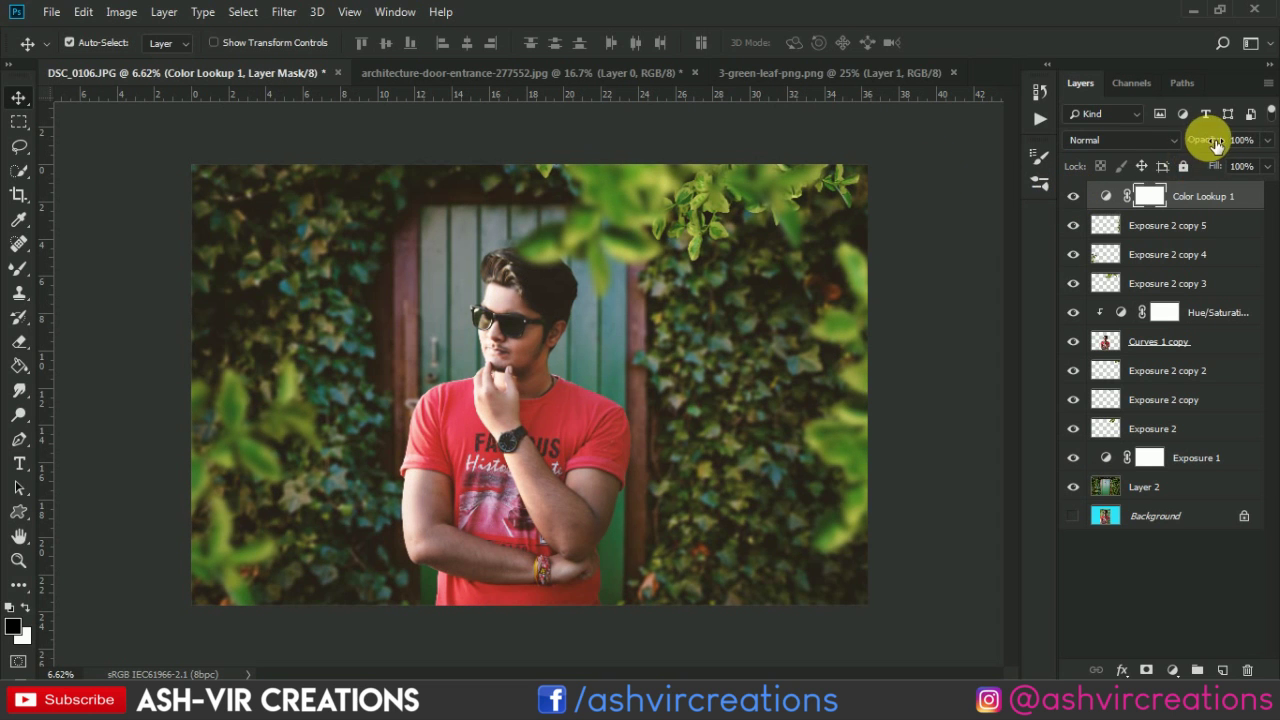
drag(1215, 143, 1185, 146)
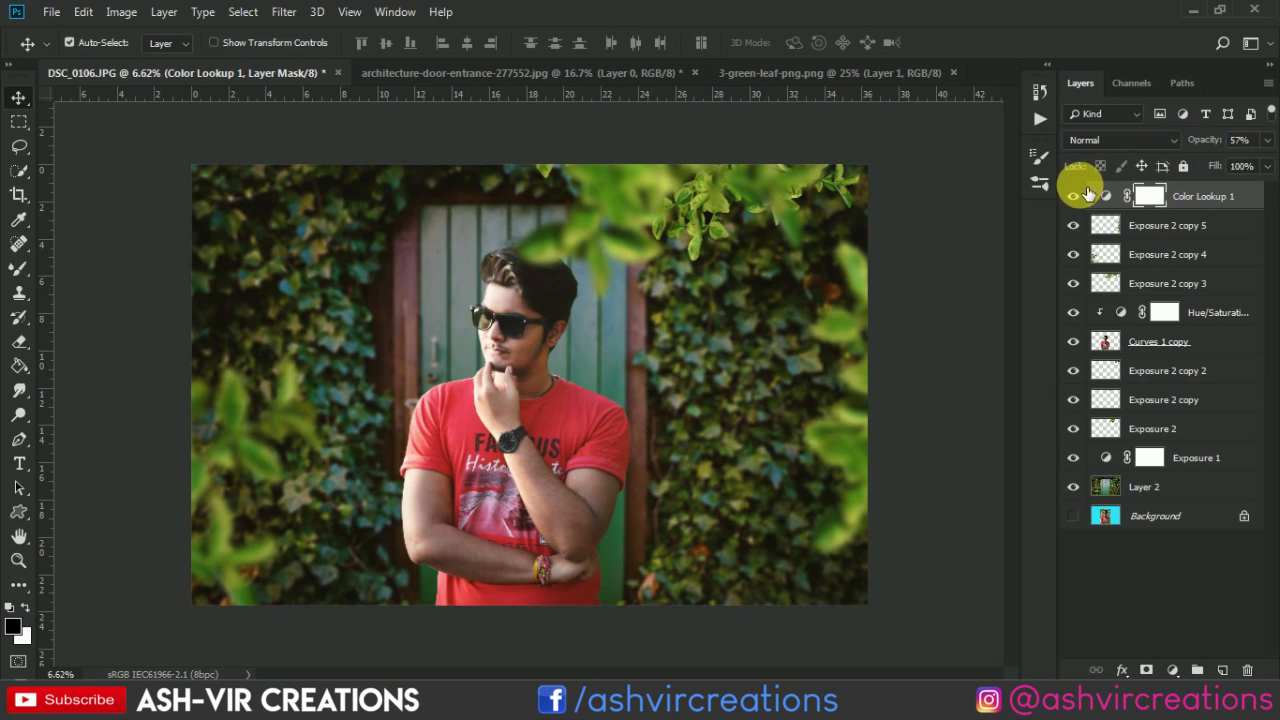
click(1073, 196)
click(1073, 196)
Step: Add a second Color Lookup adjustment directly above the blurred branch layers, beneath the first one, using a teal-toned 3D LUT
click(1172, 669)
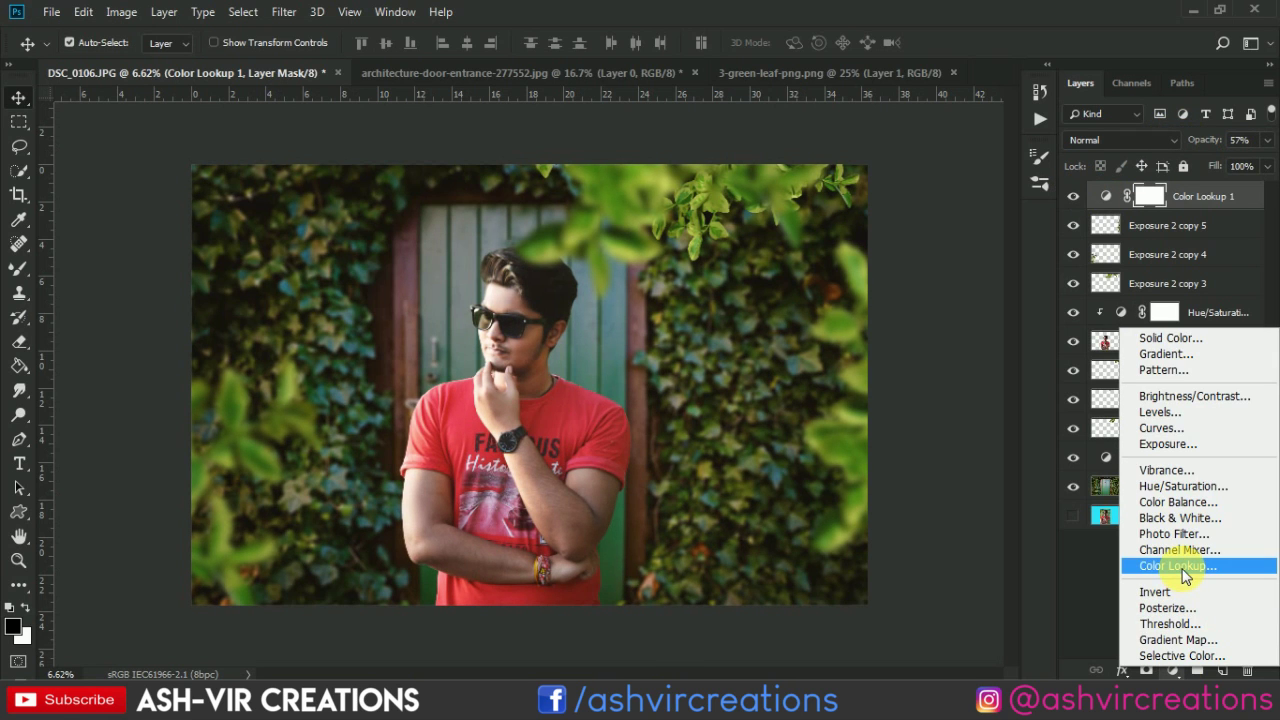
click(1222, 226)
click(1220, 224)
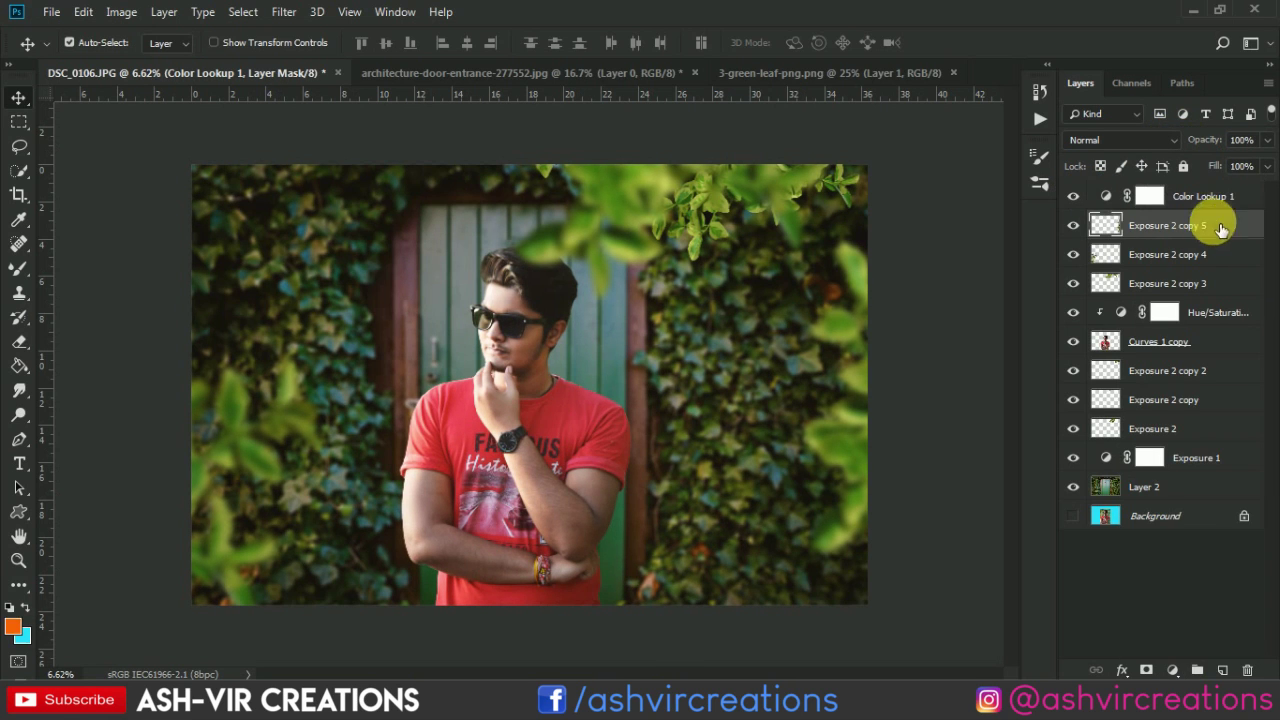
click(1172, 669)
click(1165, 563)
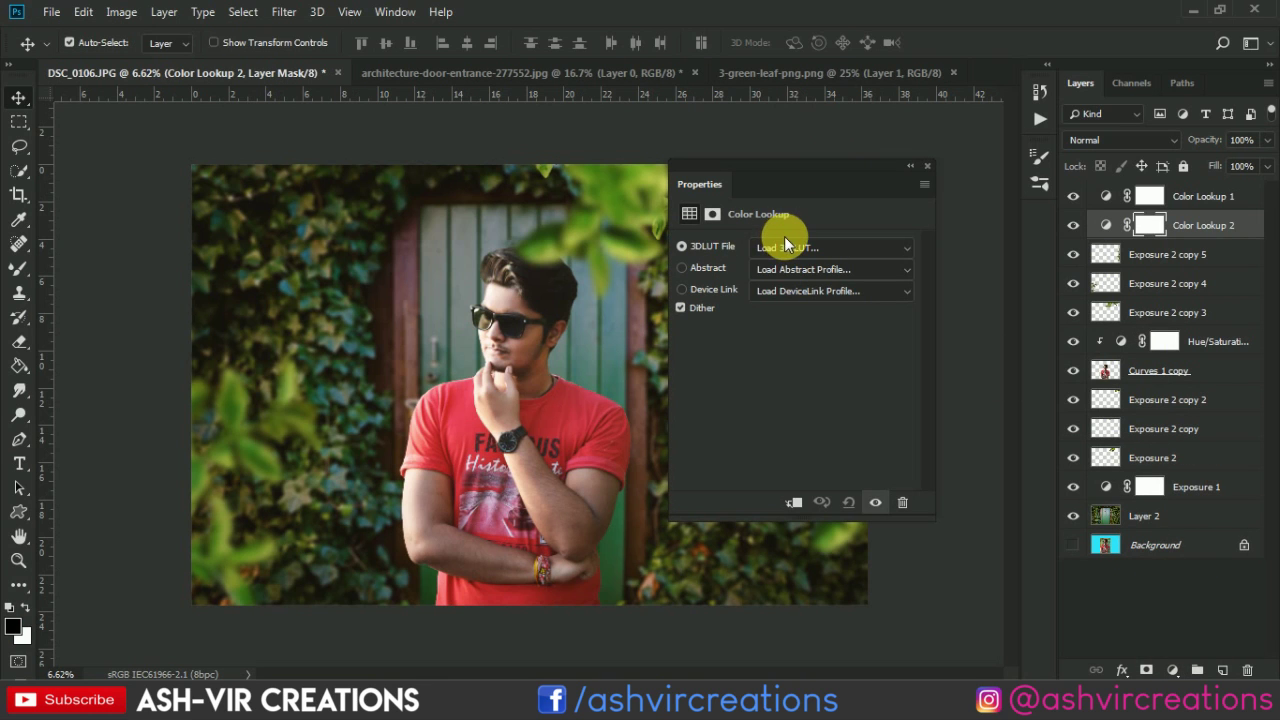
click(785, 240)
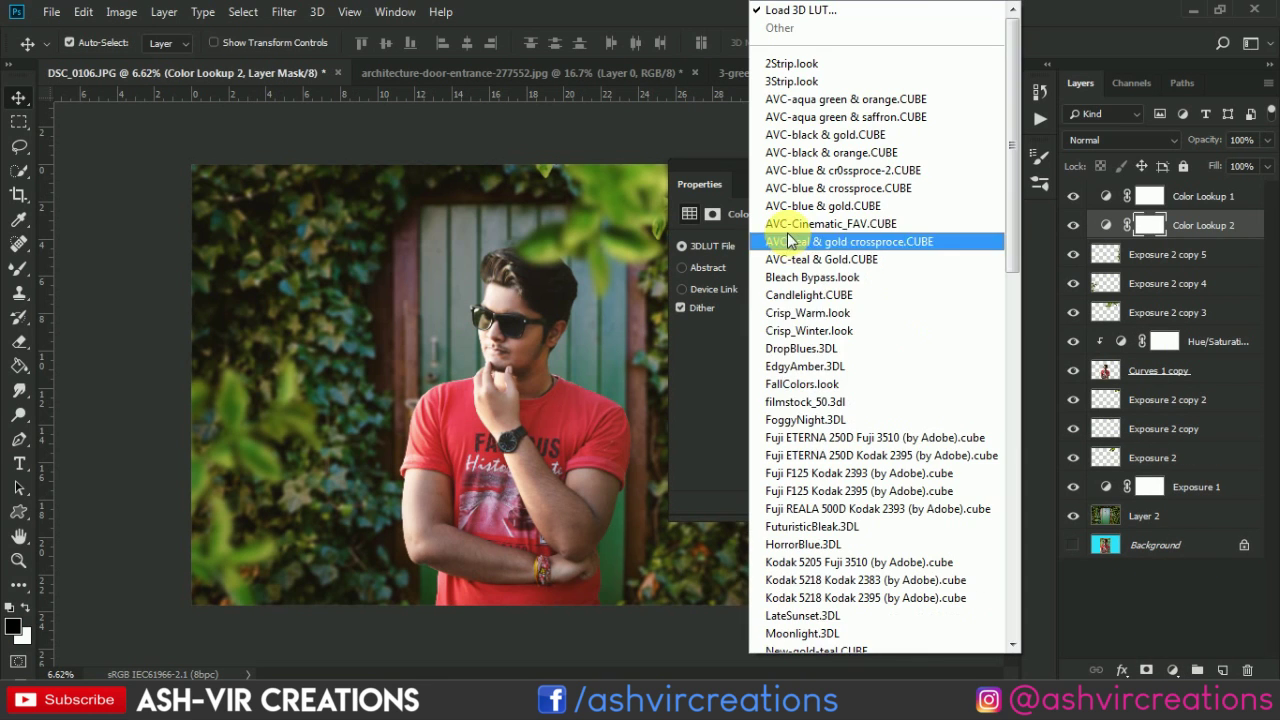
click(830, 475)
click(922, 185)
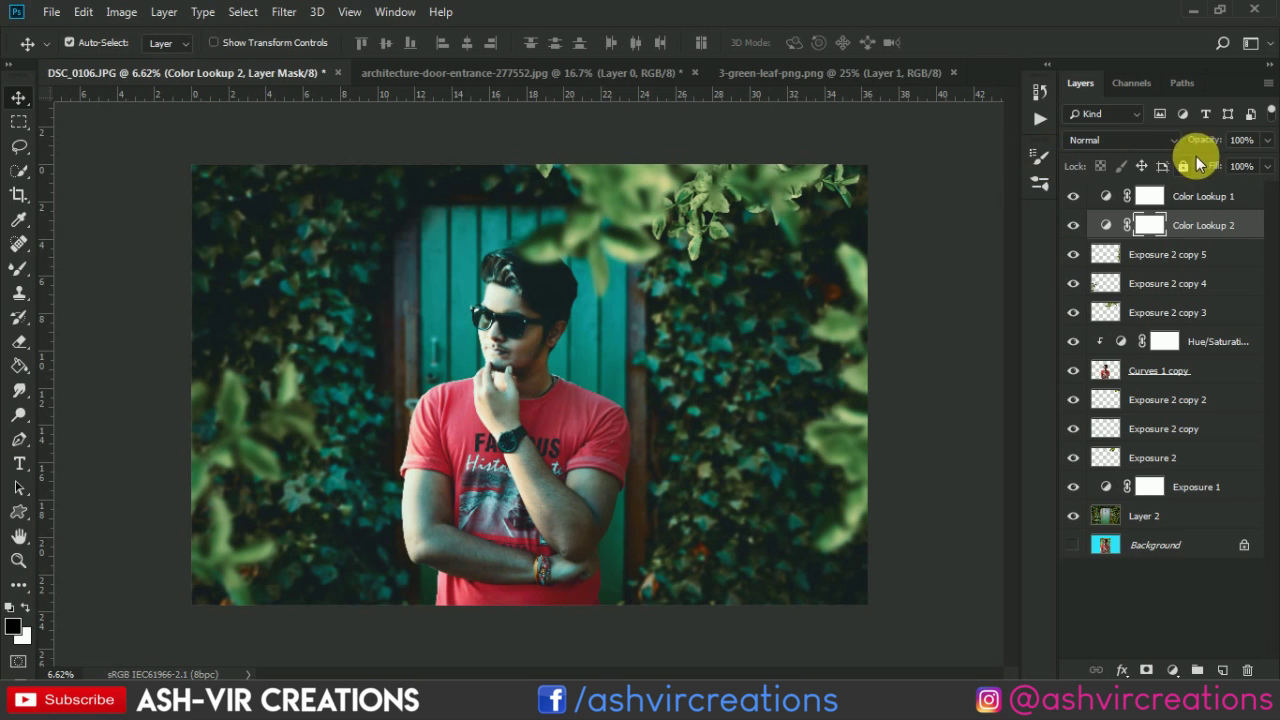
Step: Lower the second Color Lookup layer's opacity to 45% and compare the image with and without it
drag(1213, 145, 1157, 142)
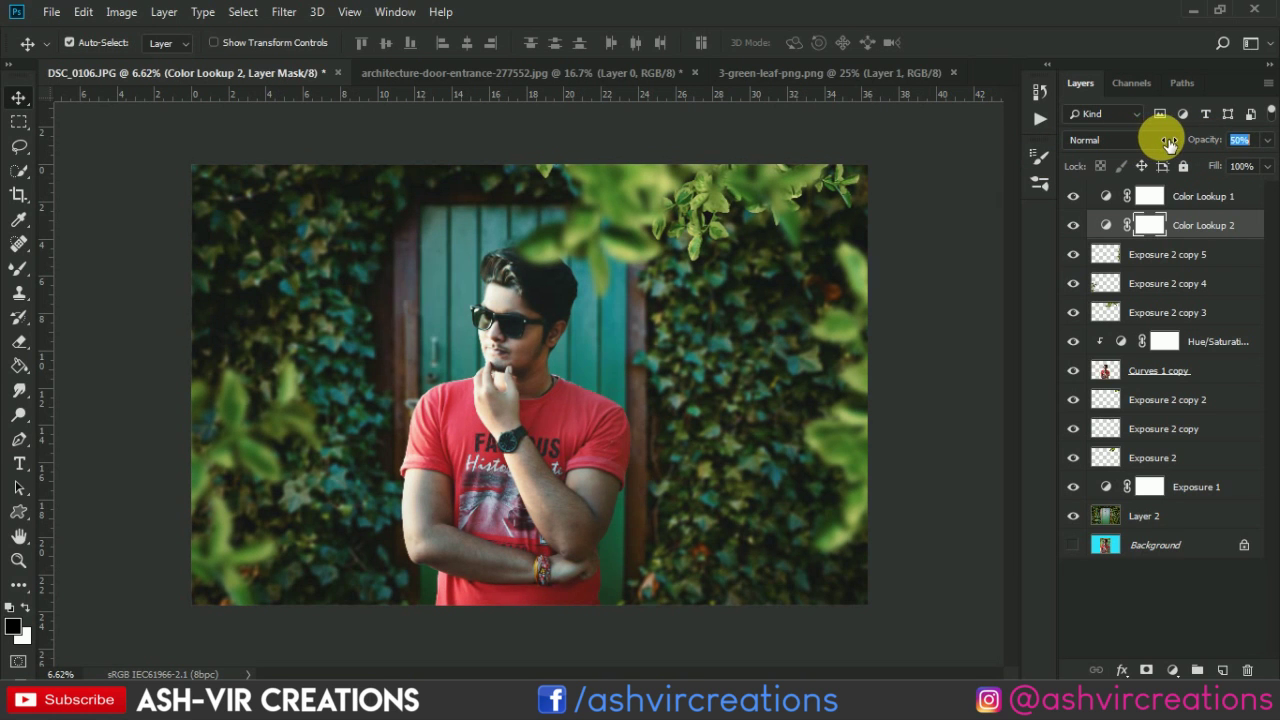
click(1075, 226)
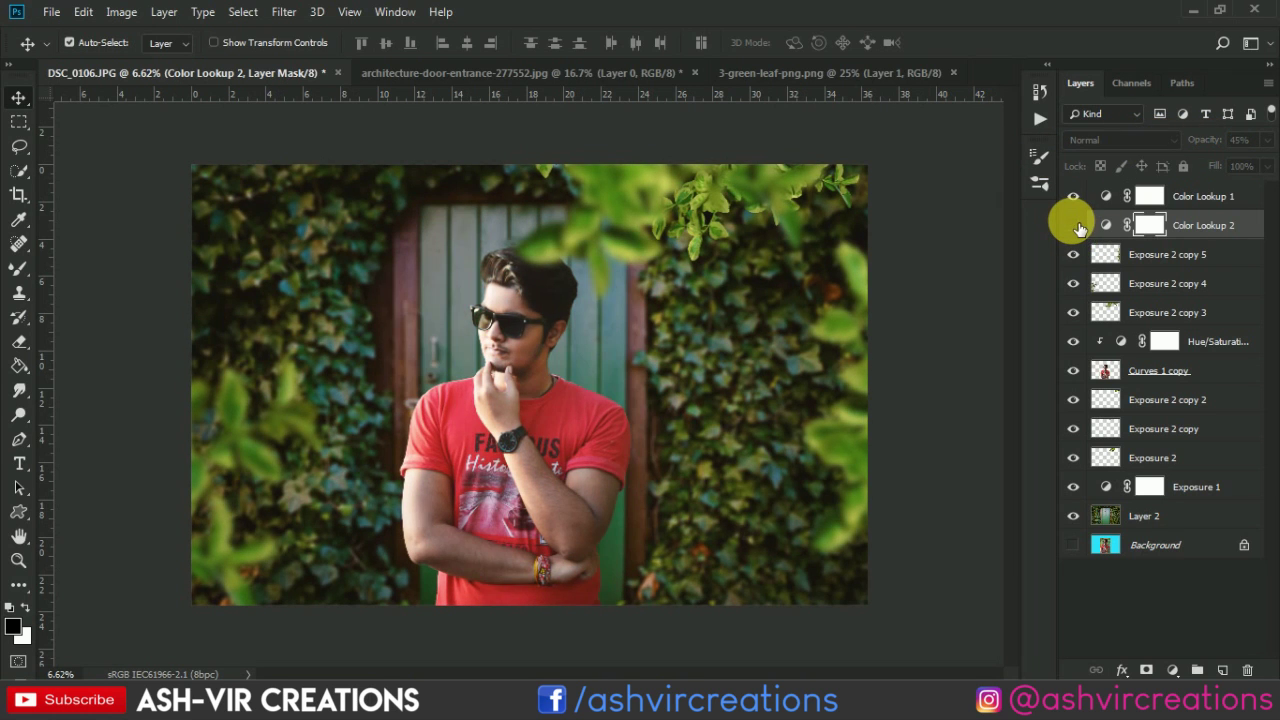
click(1073, 225)
click(1073, 225)
click(1073, 225)
Step: Examine the overall color grading and compare the image with and without the first Color Lookup layer
scroll(835, 257, down, 2)
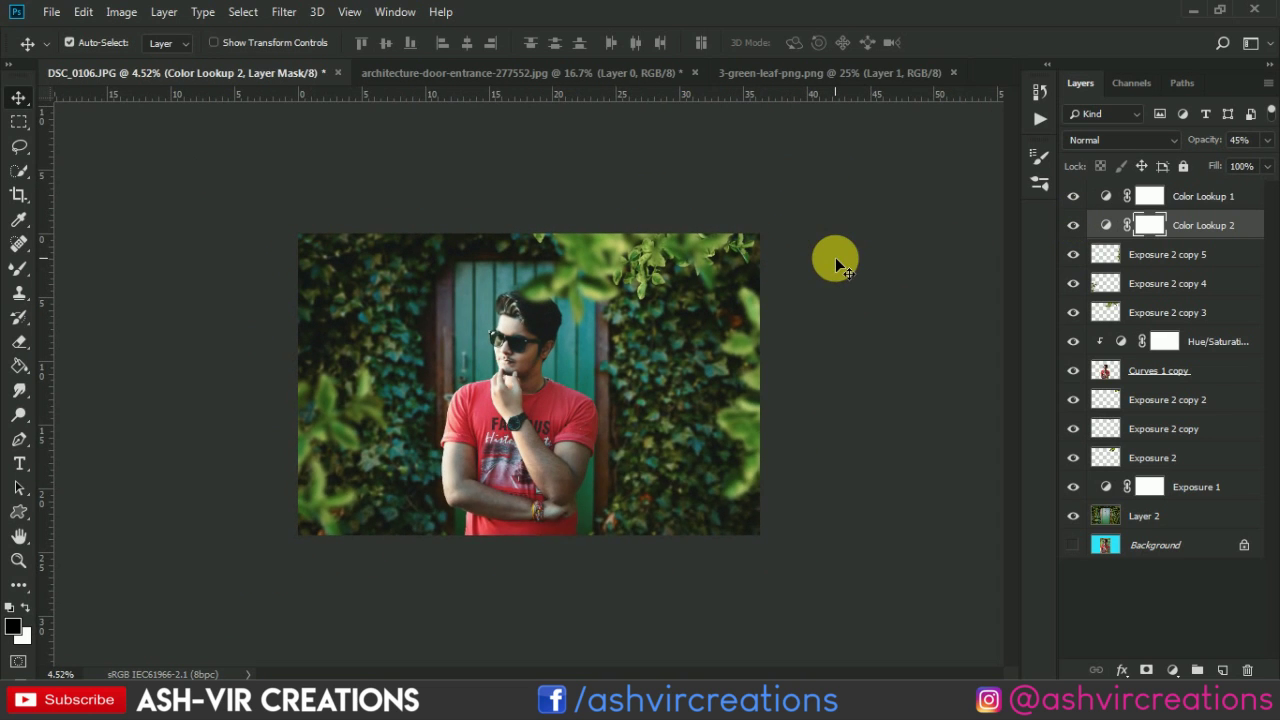
scroll(835, 257, up, 2)
click(1076, 197)
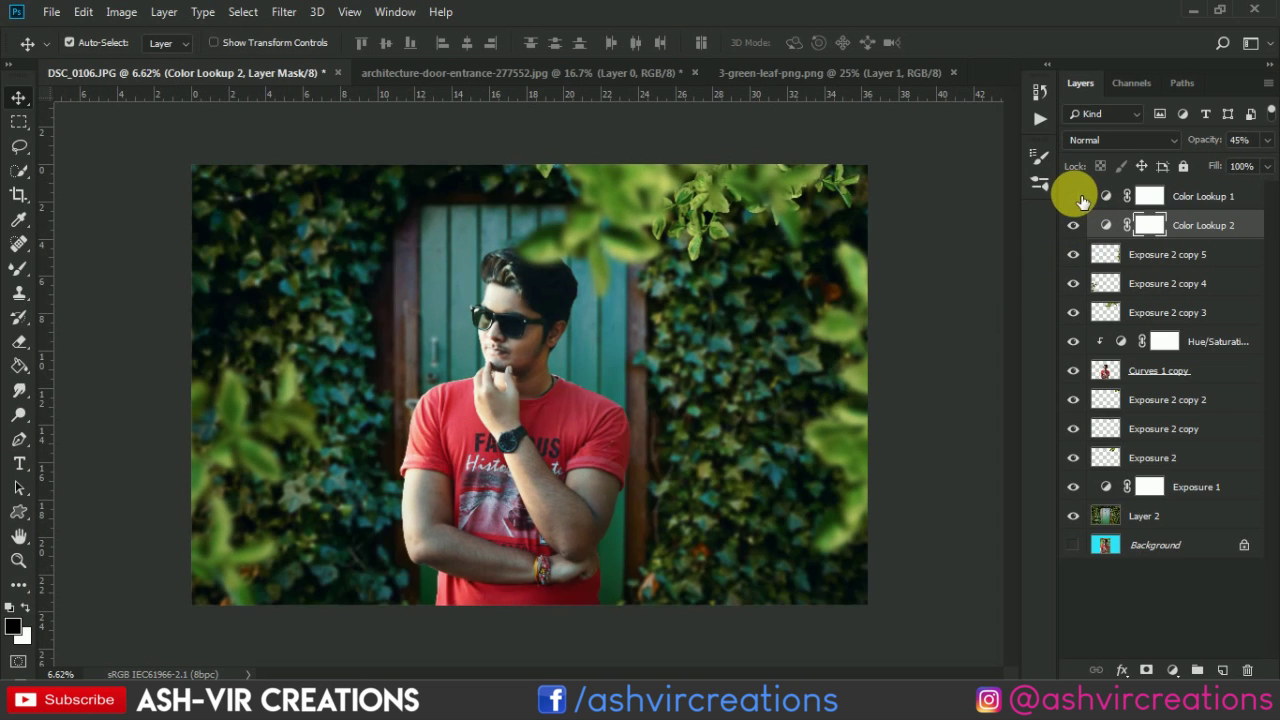
click(1074, 197)
scroll(806, 233, up, 1)
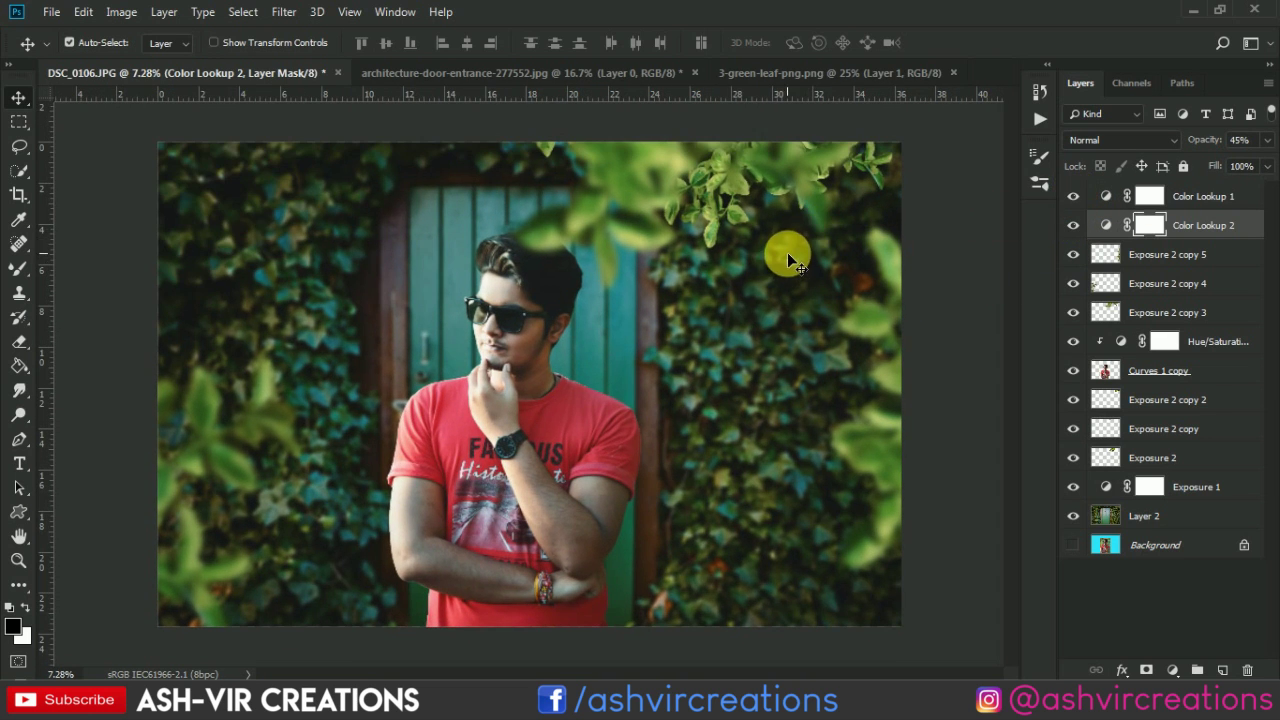
scroll(787, 257, down, 3)
scroll(786, 257, up, 2)
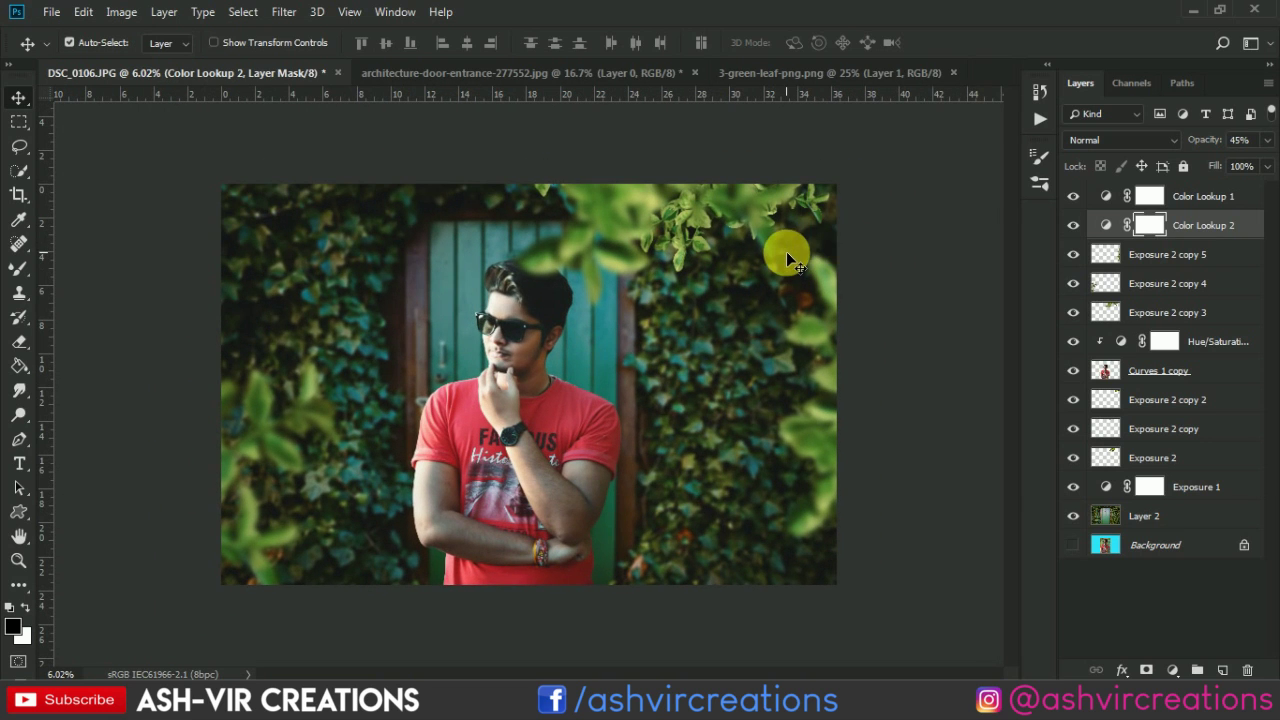
Step: Merge the three blurred foreground branch layers, Exposure 2 copy 3 to copy 5, into one layer
click(1190, 254)
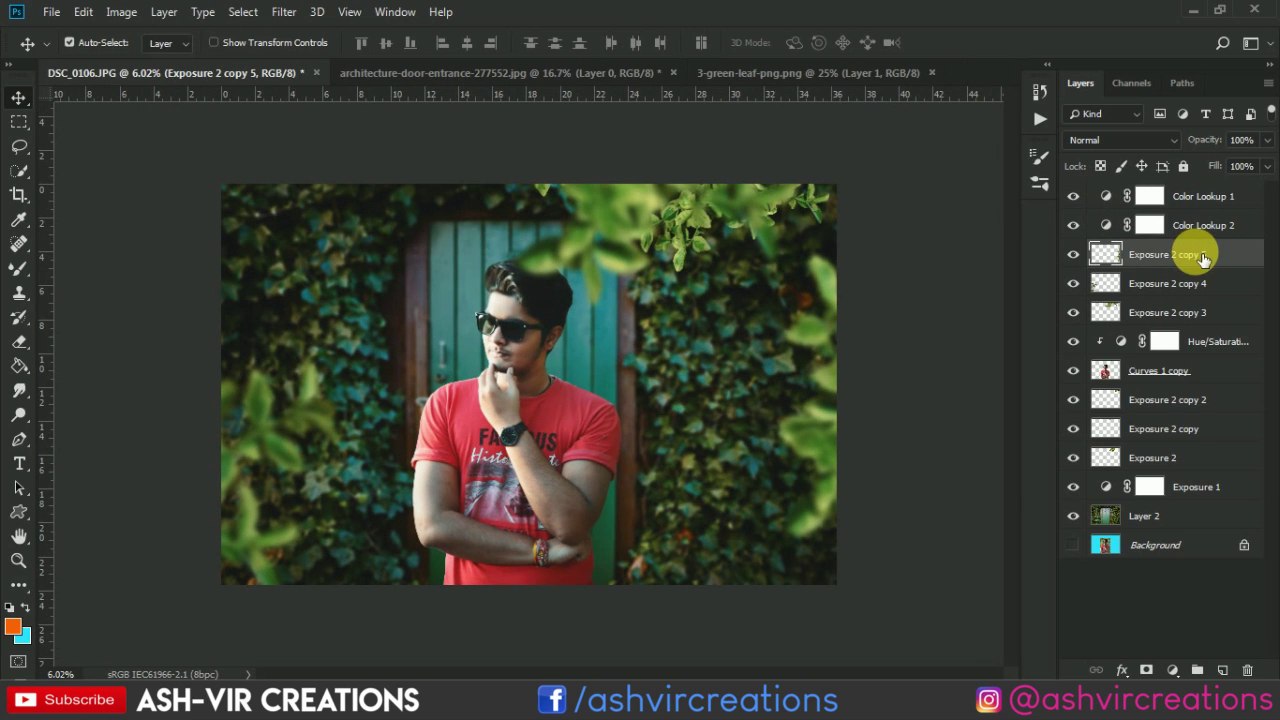
shift+click(1190, 313)
right_click(1150, 300)
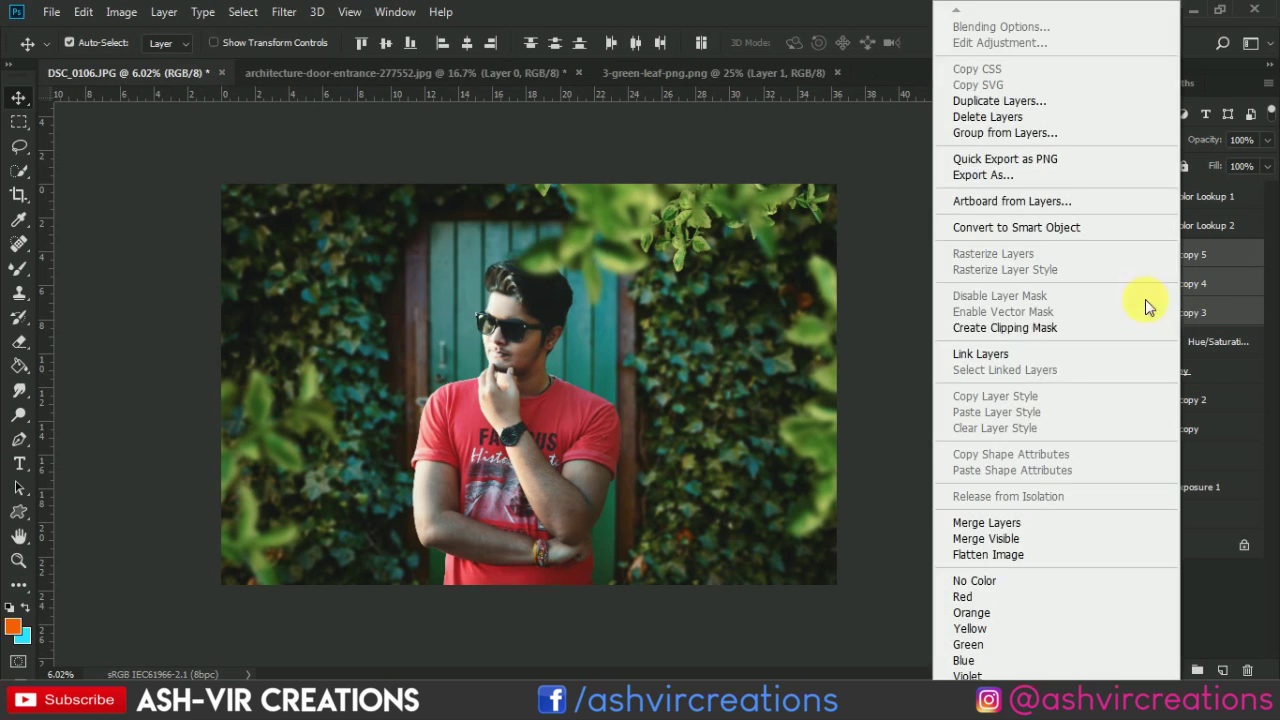
click(1010, 523)
Step: Clip a Hue/Saturation adjustment to the merged foreground leaves with Hue +5 and Saturation -14, and compare its effect
click(1173, 668)
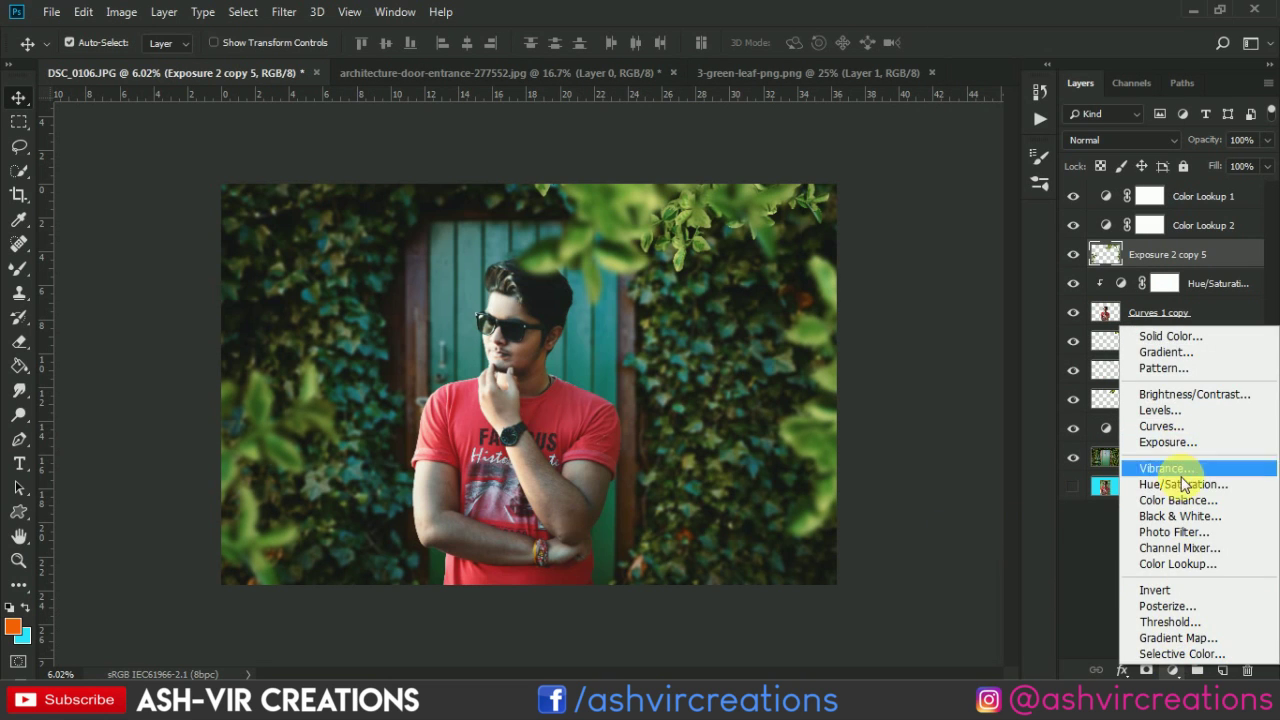
click(1098, 470)
click(795, 503)
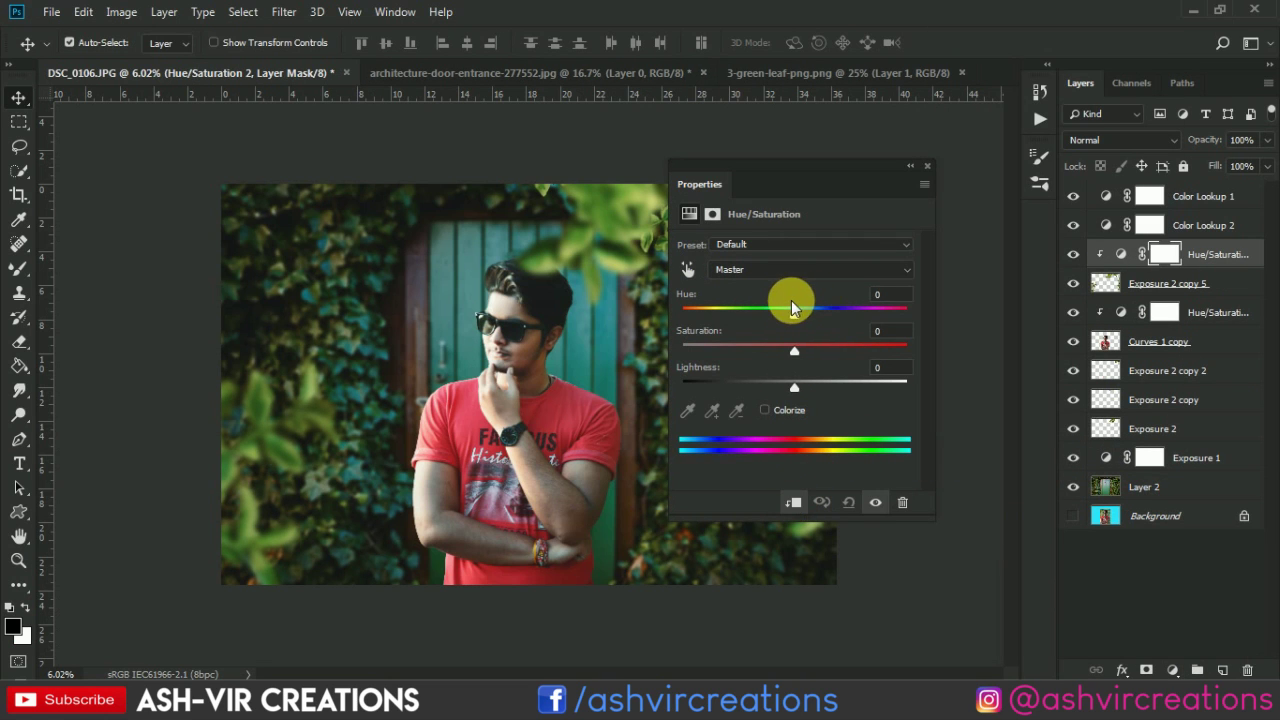
drag(791, 307, 810, 330)
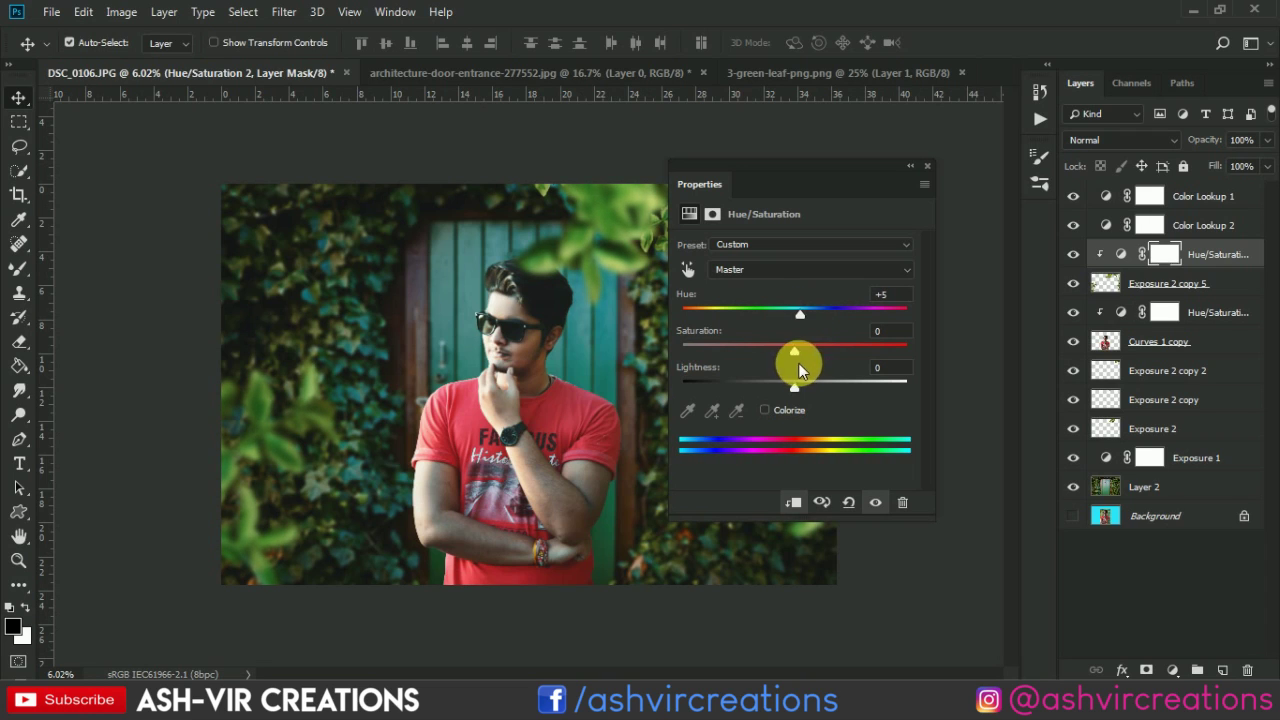
drag(795, 351, 777, 353)
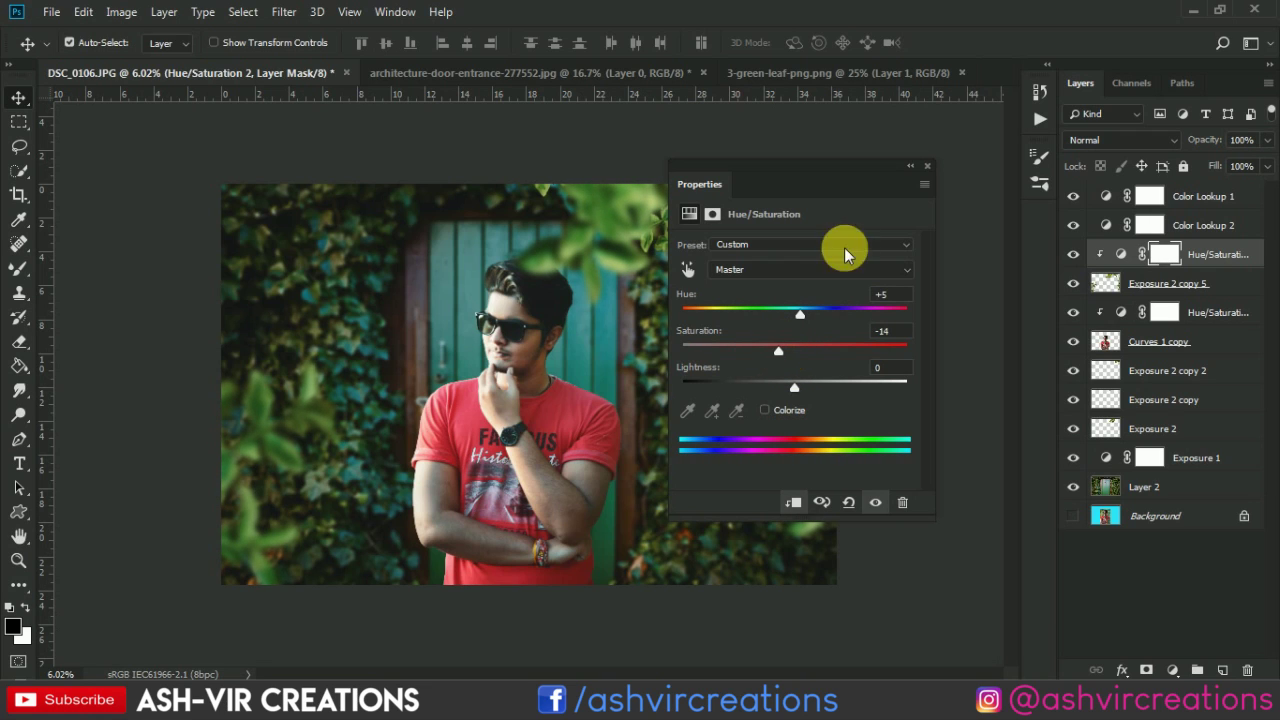
click(927, 166)
click(1075, 255)
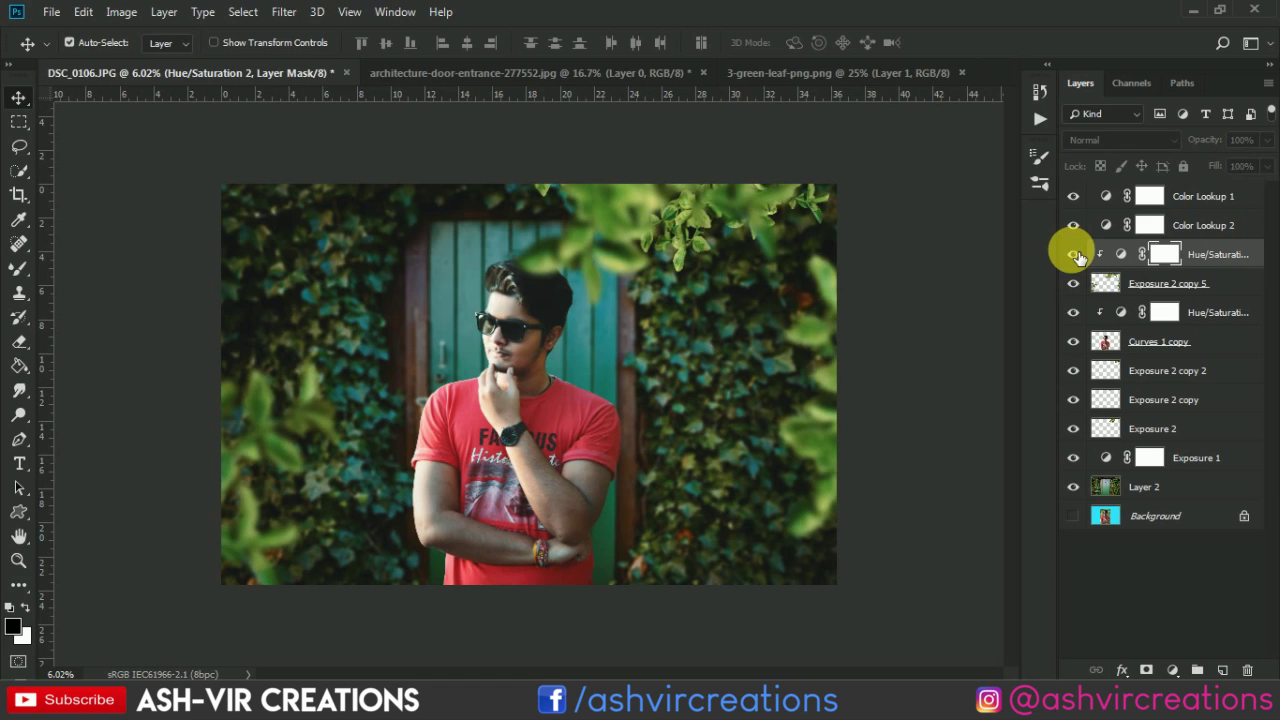
click(1075, 255)
click(1075, 255)
click(1075, 255)
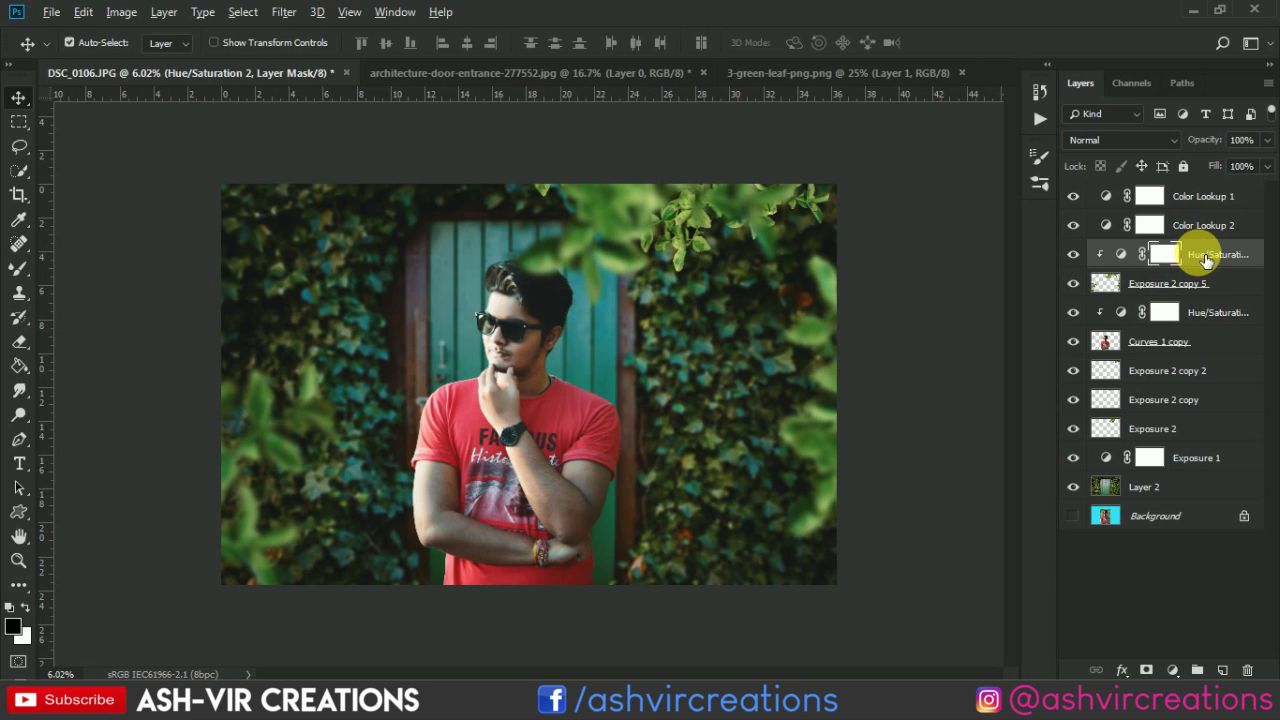
Step: Duplicate the foreground leaves' Hue/Saturation adjustment to just below the man's layer and check its effect
drag(1205, 254, 1207, 352)
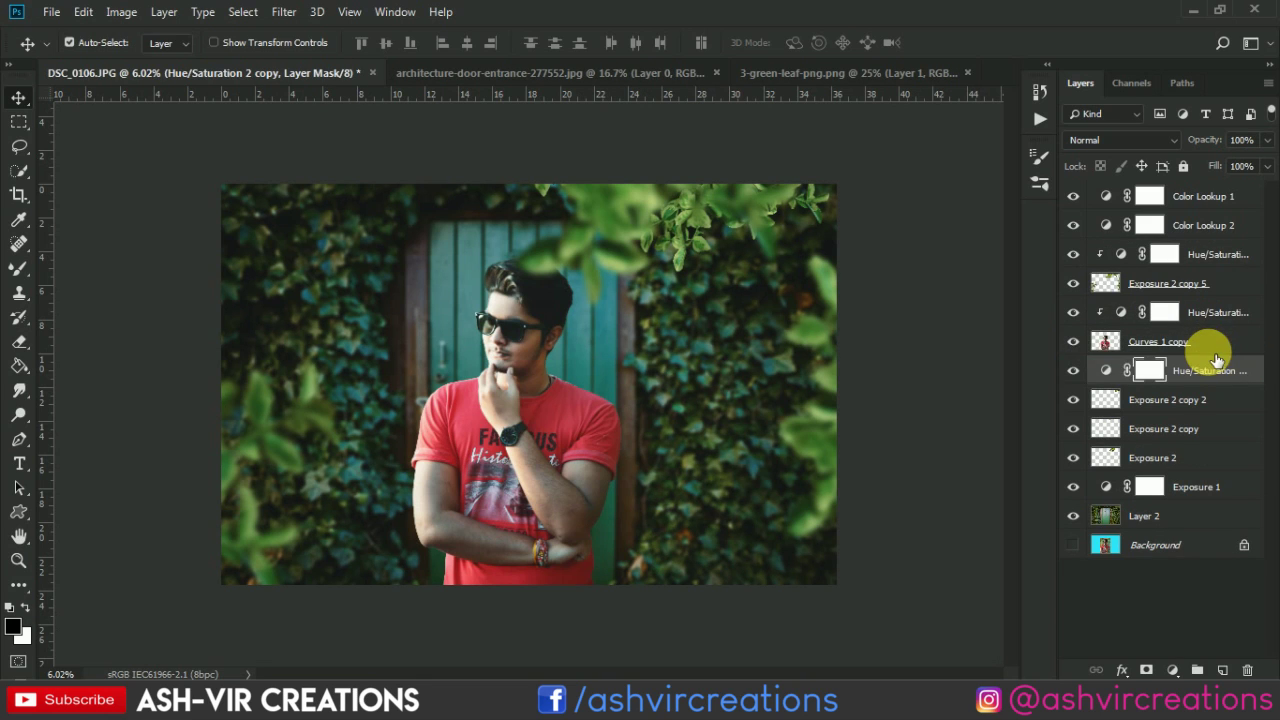
click(1076, 372)
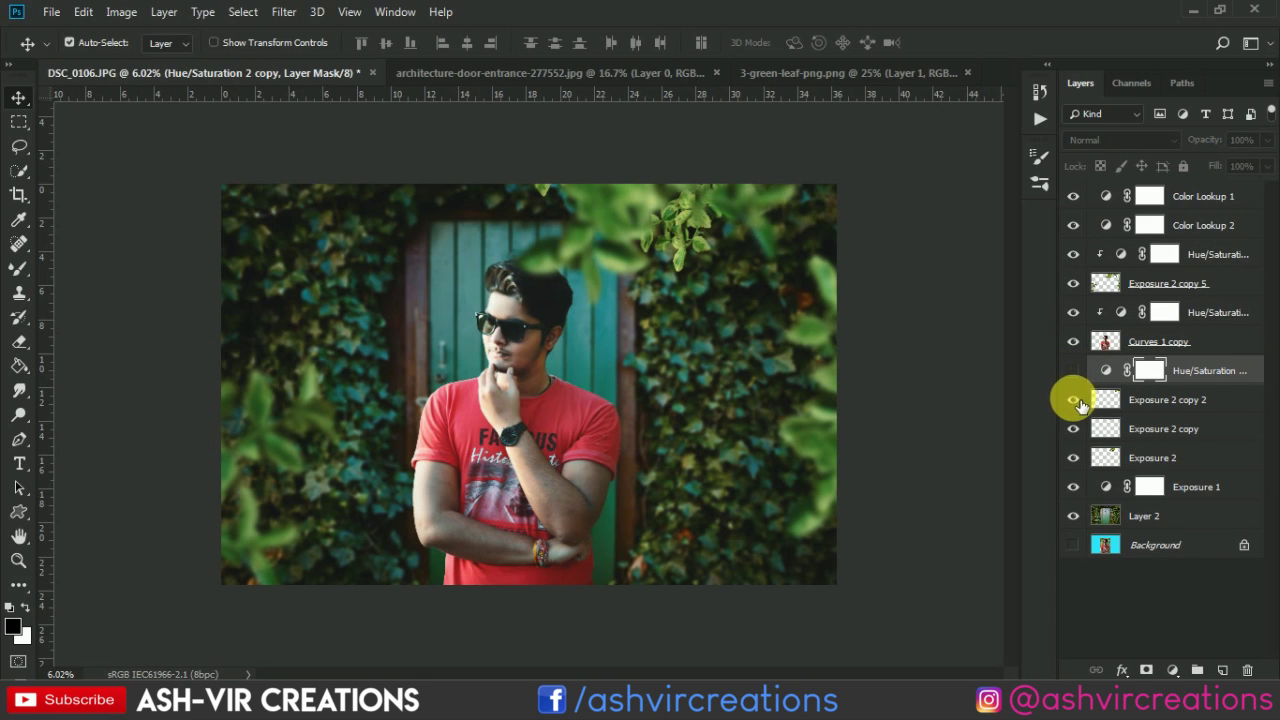
Step: Merge the Exposure 2, copy and copy 2 branch layers and clip the duplicated Hue/Saturation adjustment to the result
click(1163, 399)
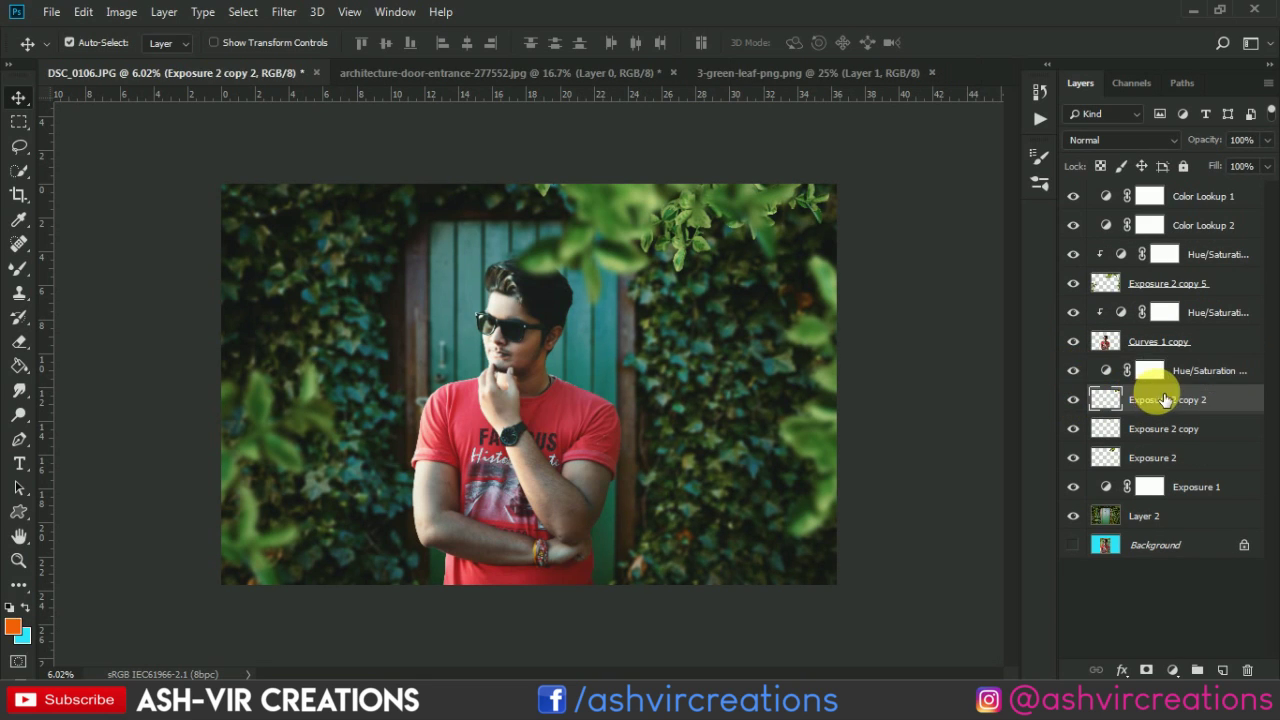
right_click(1176, 452)
click(1040, 523)
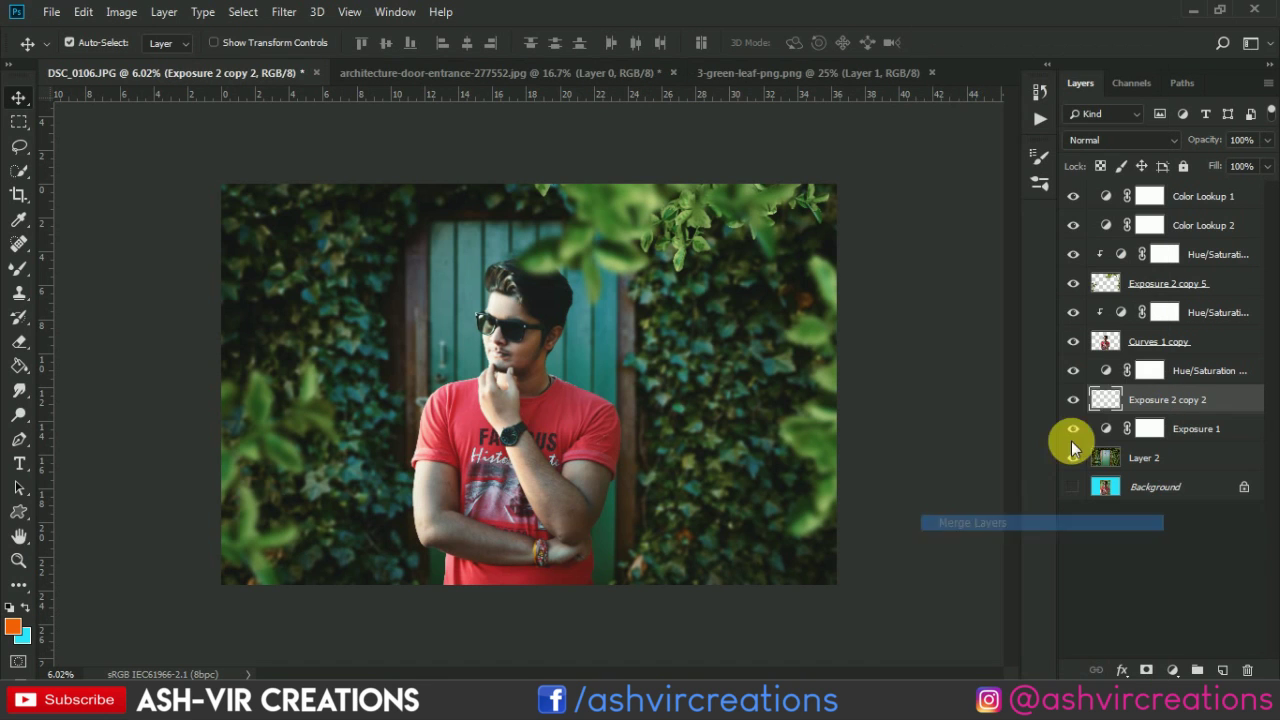
double_click(1110, 372)
click(790, 501)
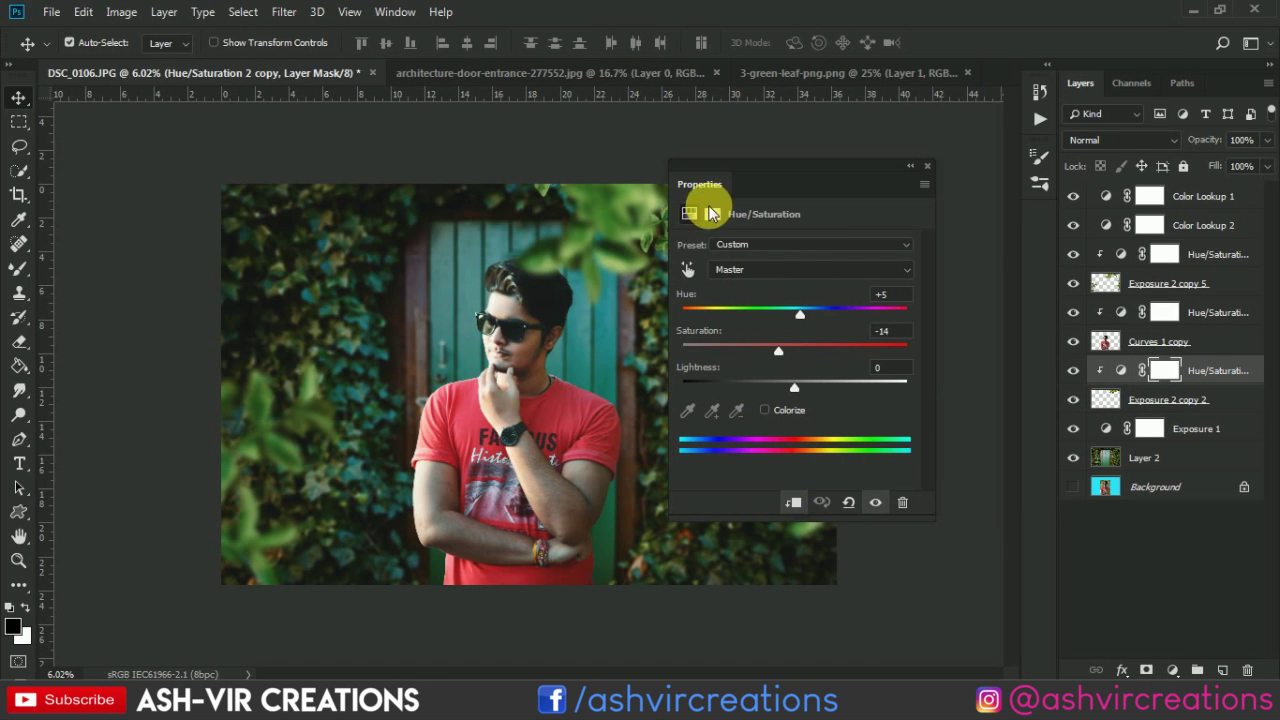
Step: Examine the man's shirt and arms up close on the Curves 1 copy layer
click(927, 166)
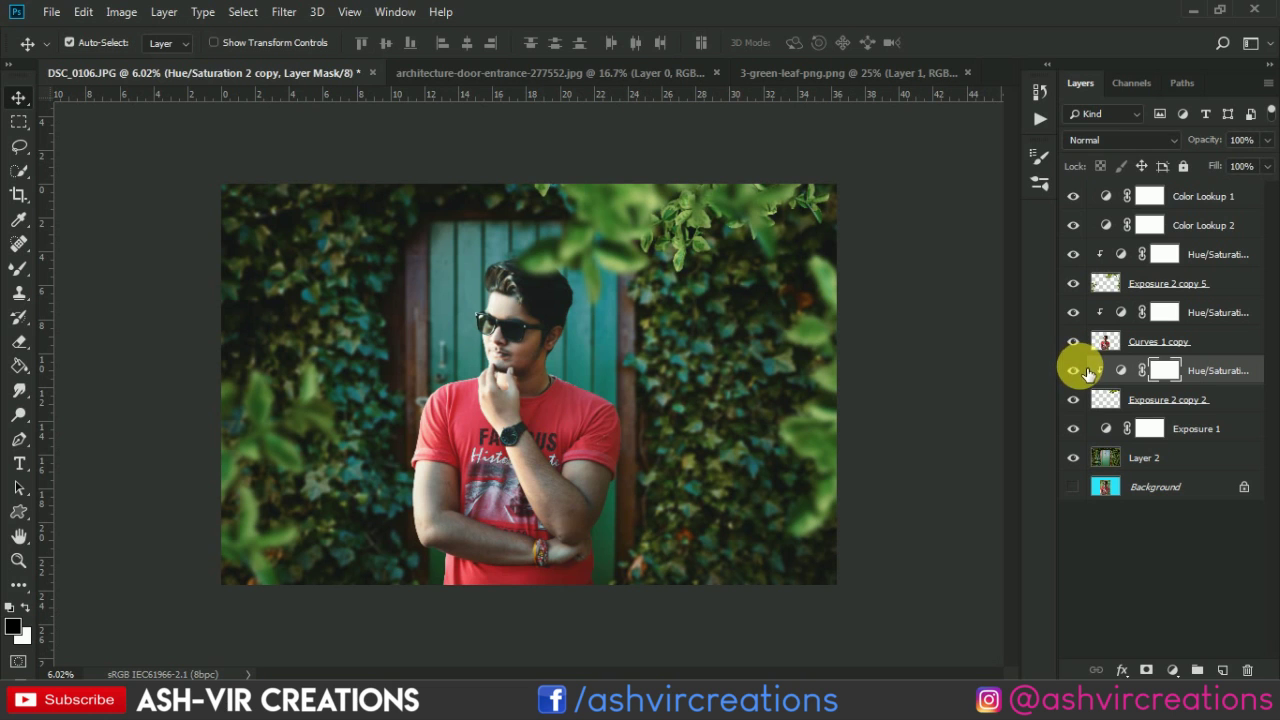
scroll(782, 360, down, 1)
scroll(782, 361, up, 2)
click(1155, 341)
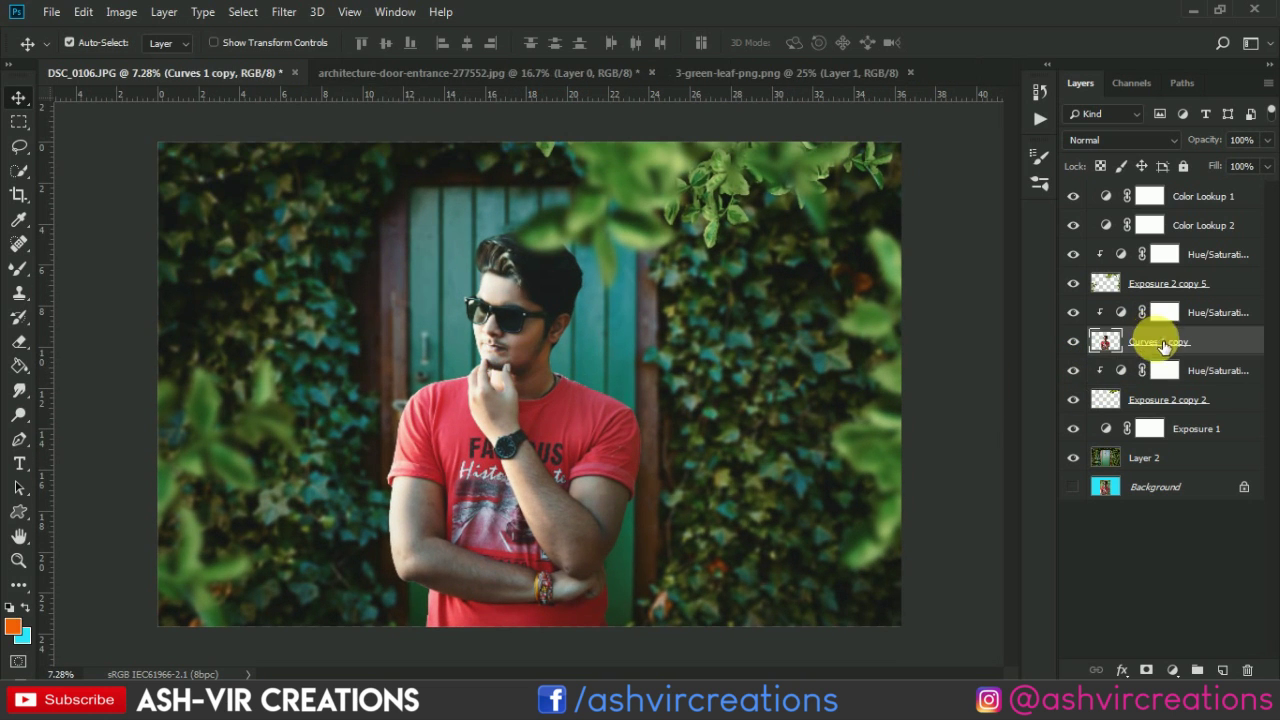
scroll(466, 525, up, 3)
drag(466, 525, 478, 443)
scroll(478, 443, up, 2)
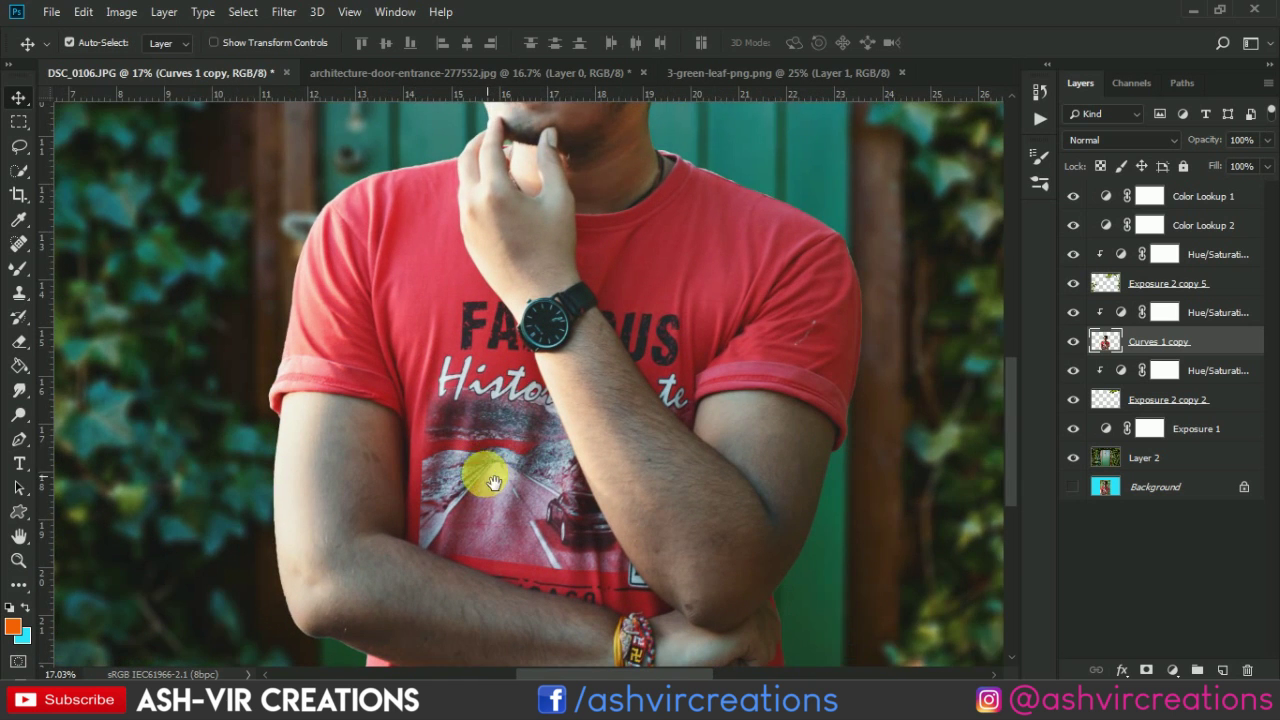
scroll(480, 448, up, 1)
click(20, 248)
scroll(383, 494, up, 6)
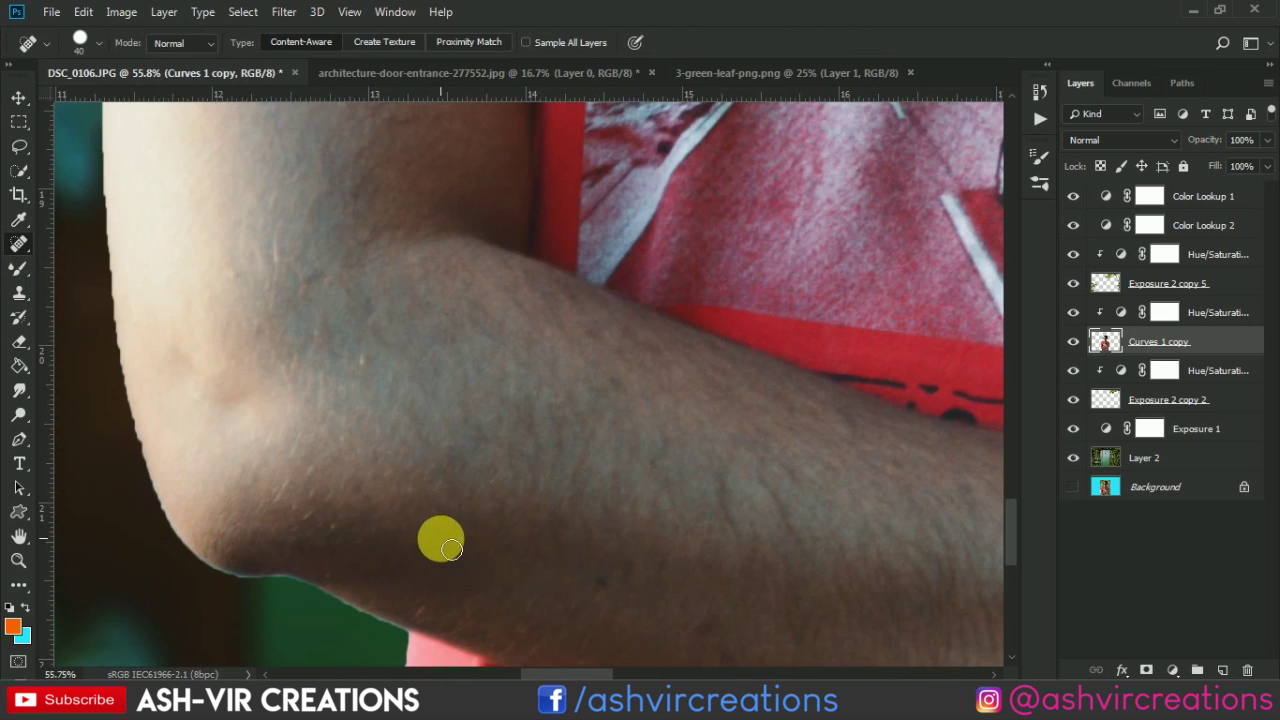
scroll(437, 537, down, 2)
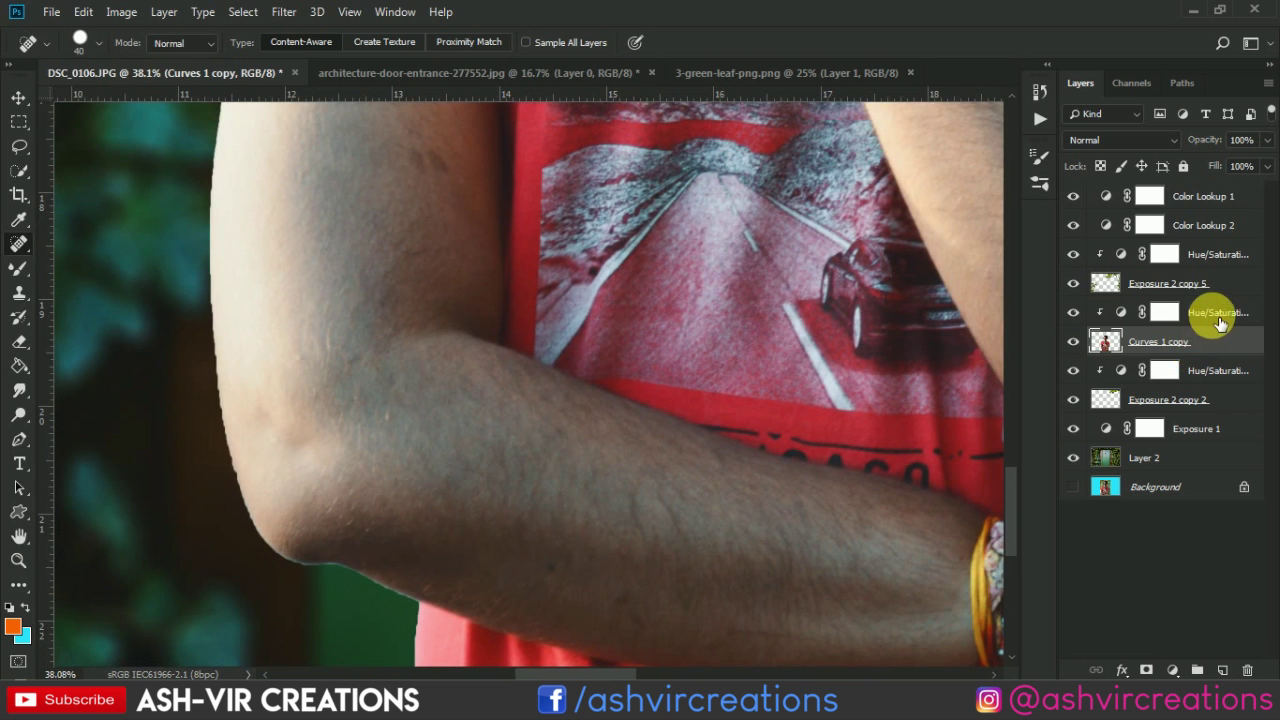
Step: Merge the man's Curves 1 copy layer with its clipped Hue/Saturation adjustment
ctrl+click(1219, 317)
right_click(1219, 317)
click(1014, 520)
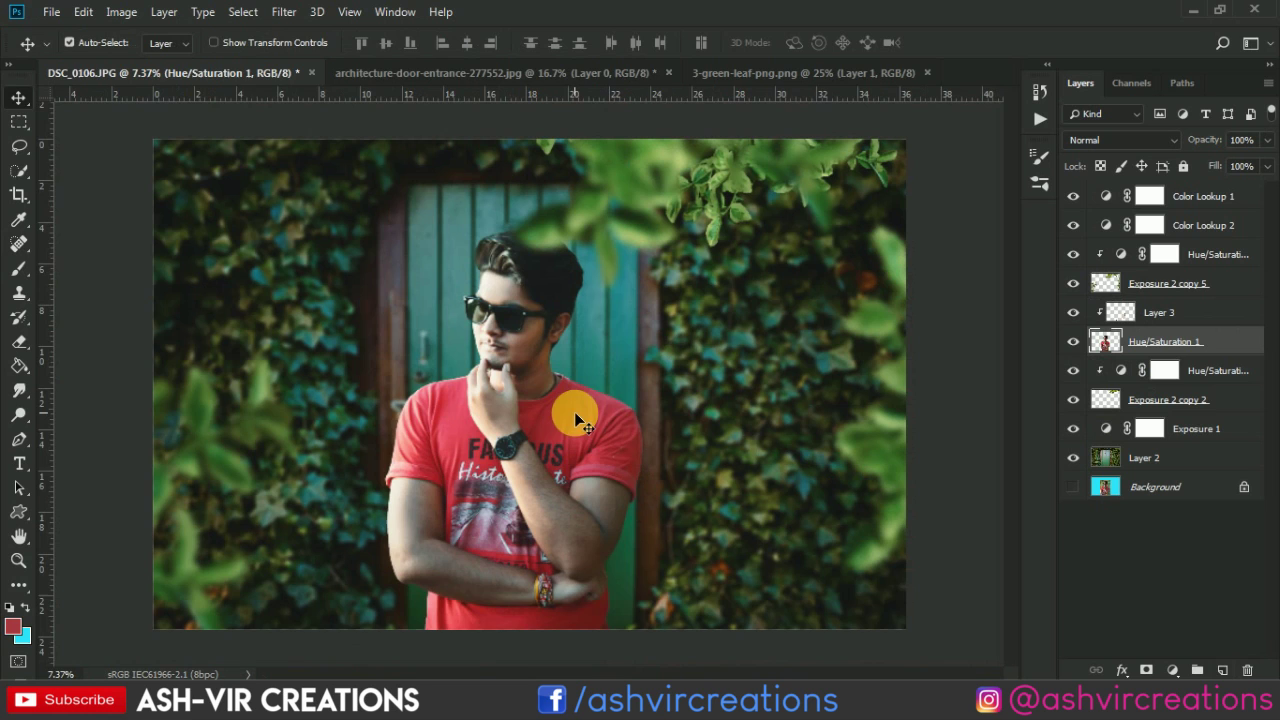
scroll(641, 412, up, 1)
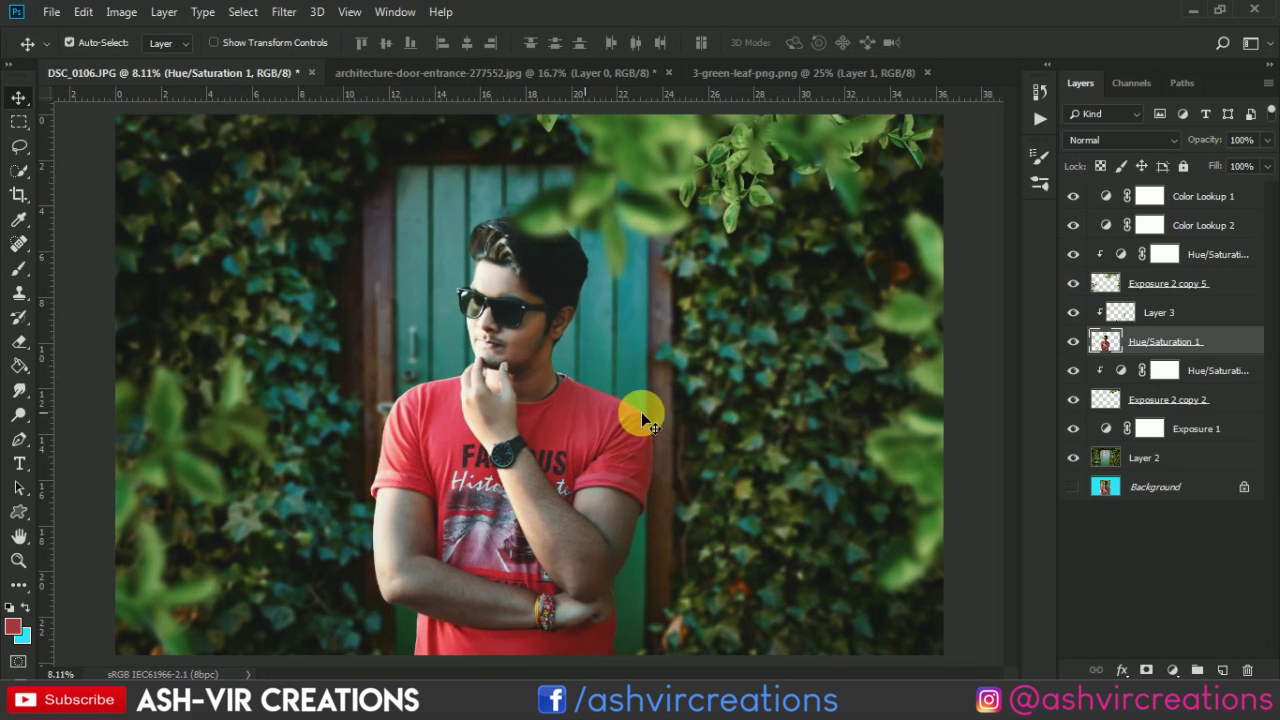
scroll(592, 312, down, 2)
scroll(592, 312, up, 1)
click(1208, 197)
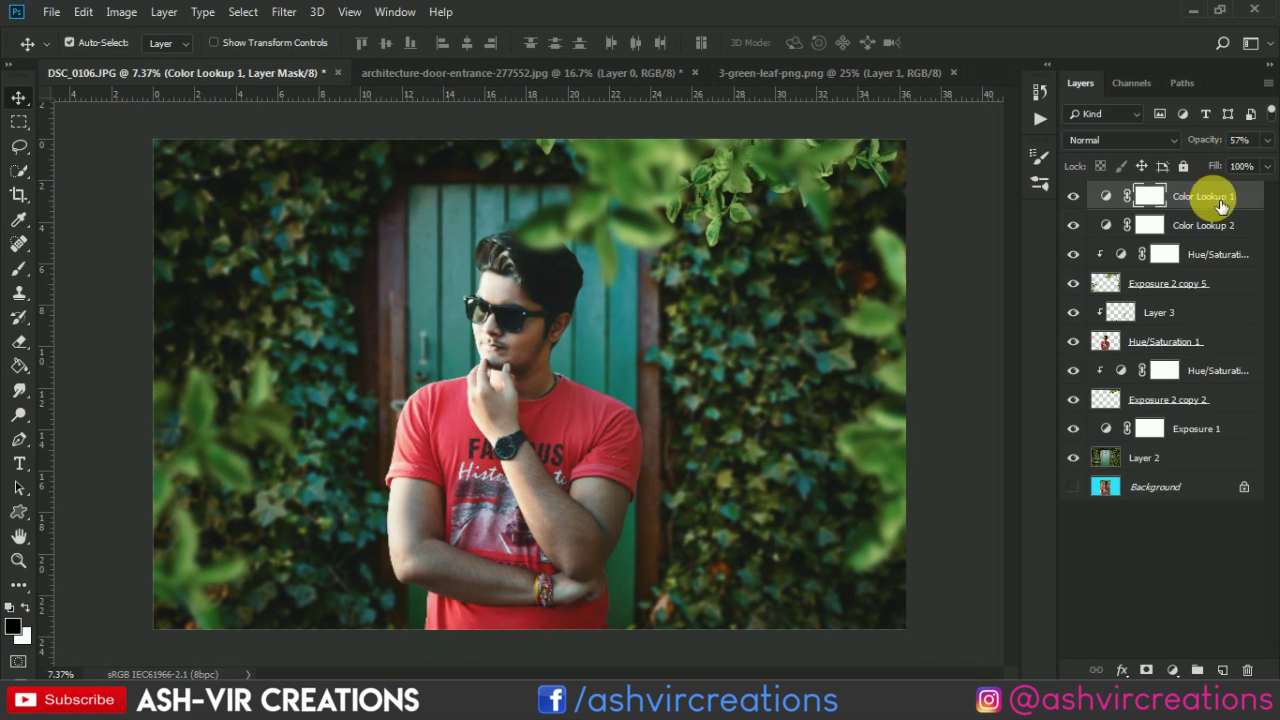
shift+click(1195, 459)
right_click(1195, 459)
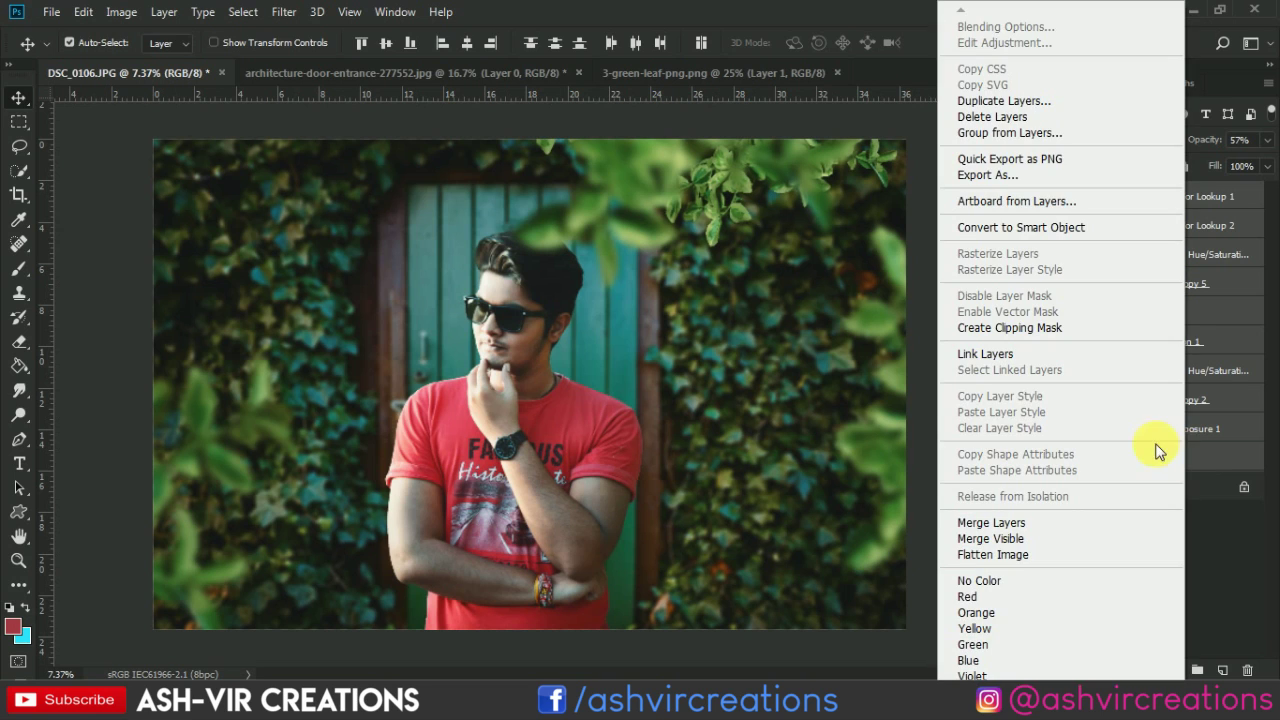
click(1221, 436)
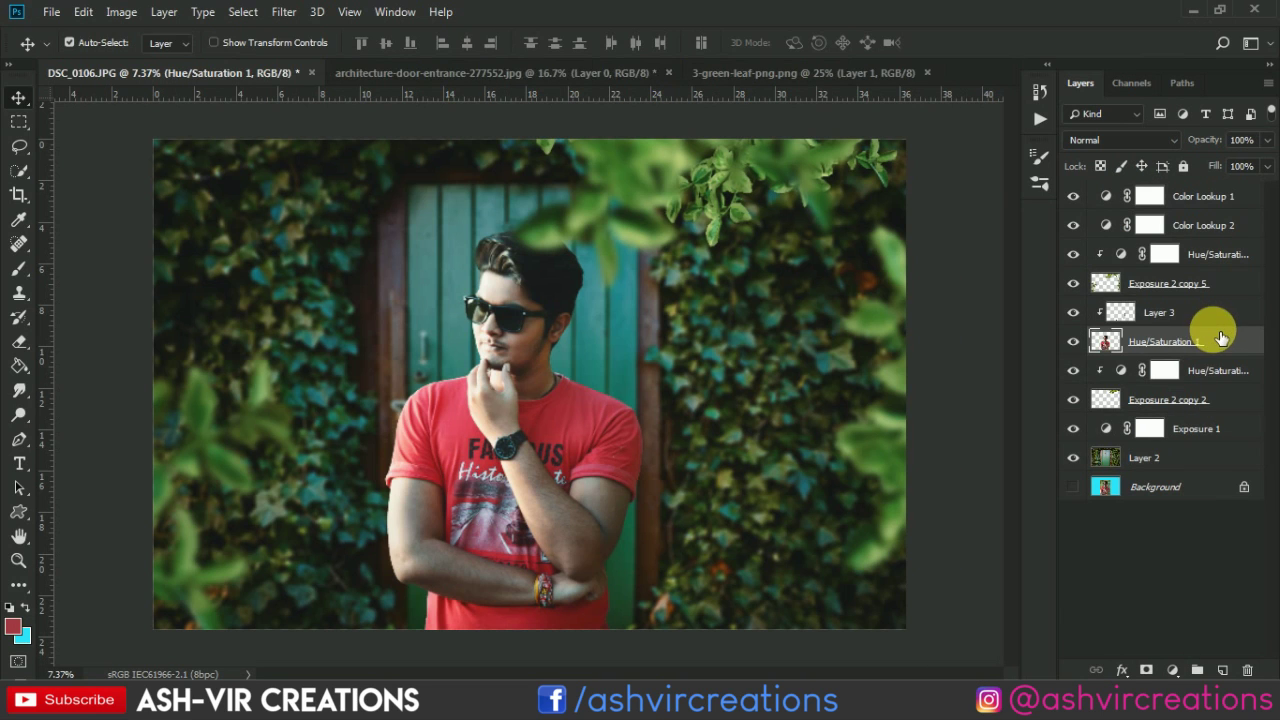
Step: Merge the clipped Layer 3 into the man's layer and clip a Levels adjustment to it with white input 242 and adjusted midtones
shift+click(1160, 312)
key(ctrl+e)
click(1186, 669)
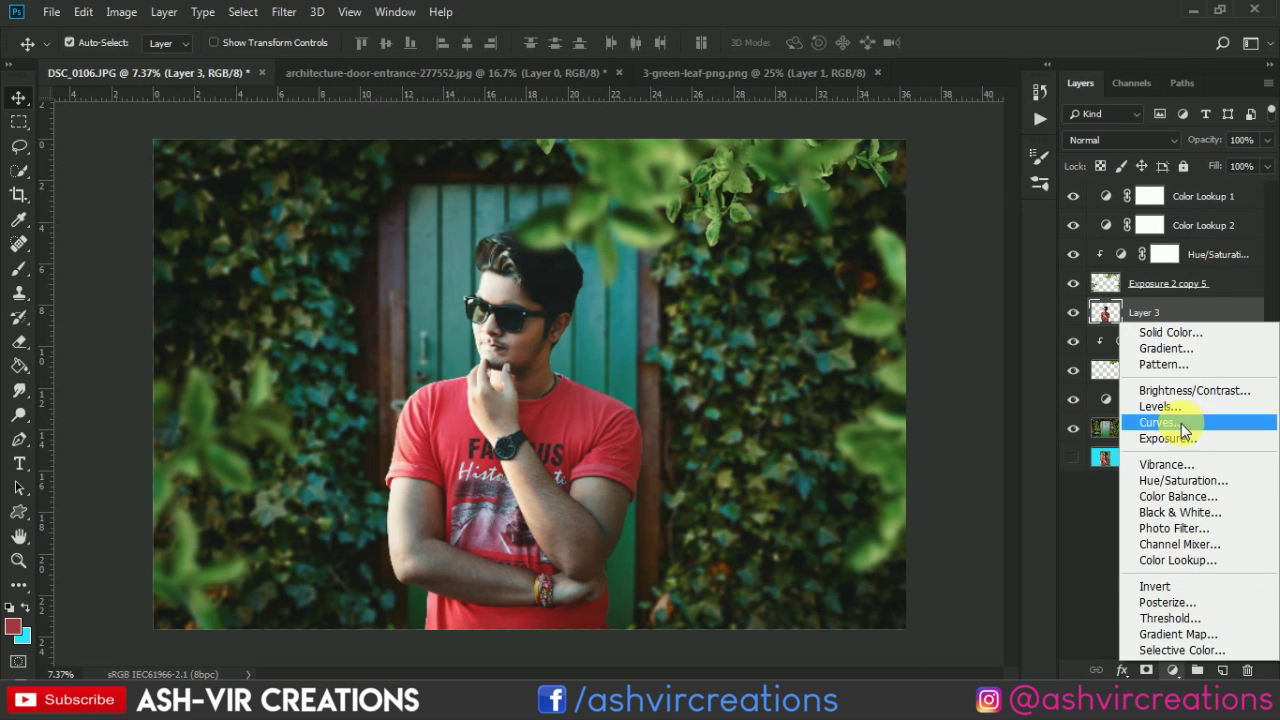
click(1178, 406)
click(793, 500)
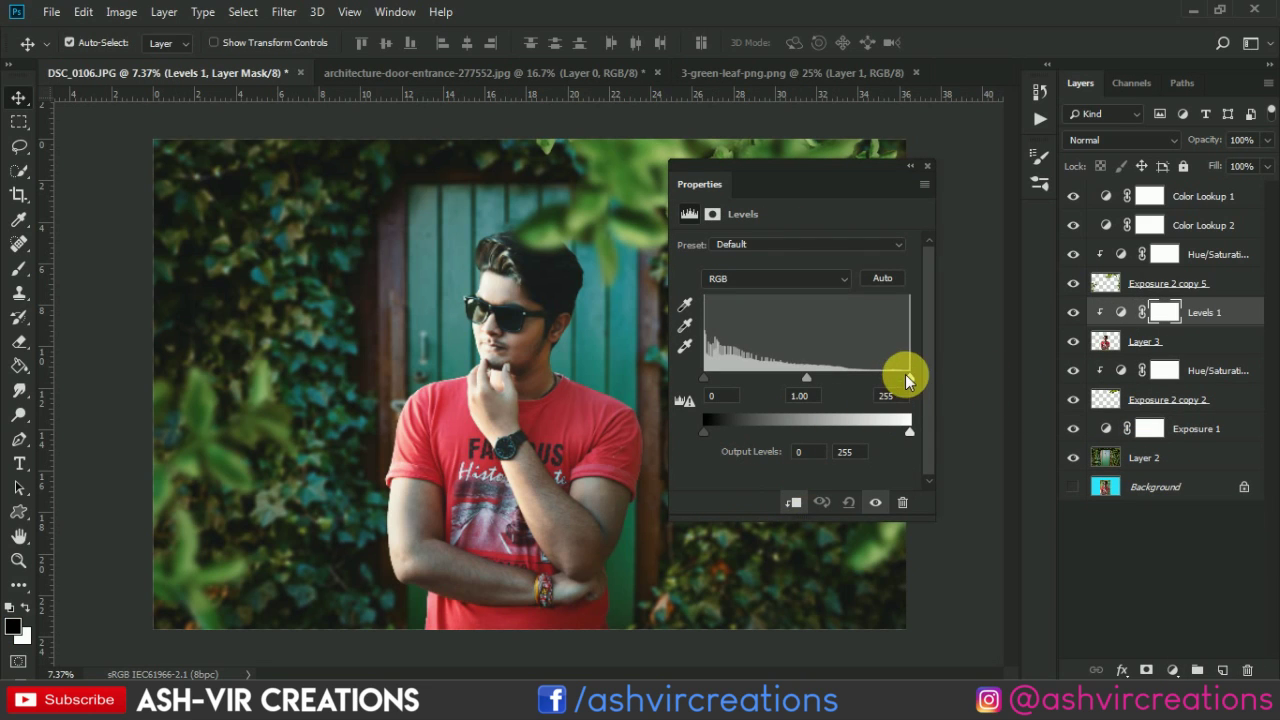
drag(908, 383, 901, 433)
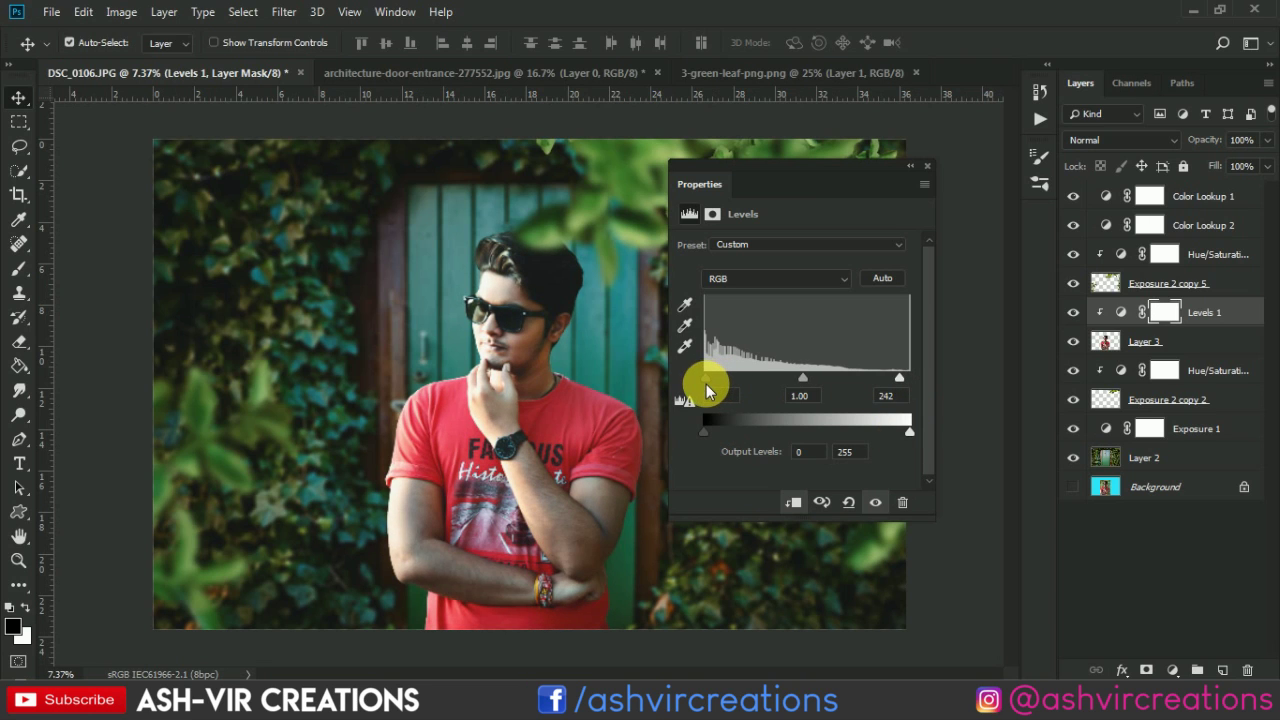
drag(706, 385, 689, 375)
drag(802, 377, 806, 386)
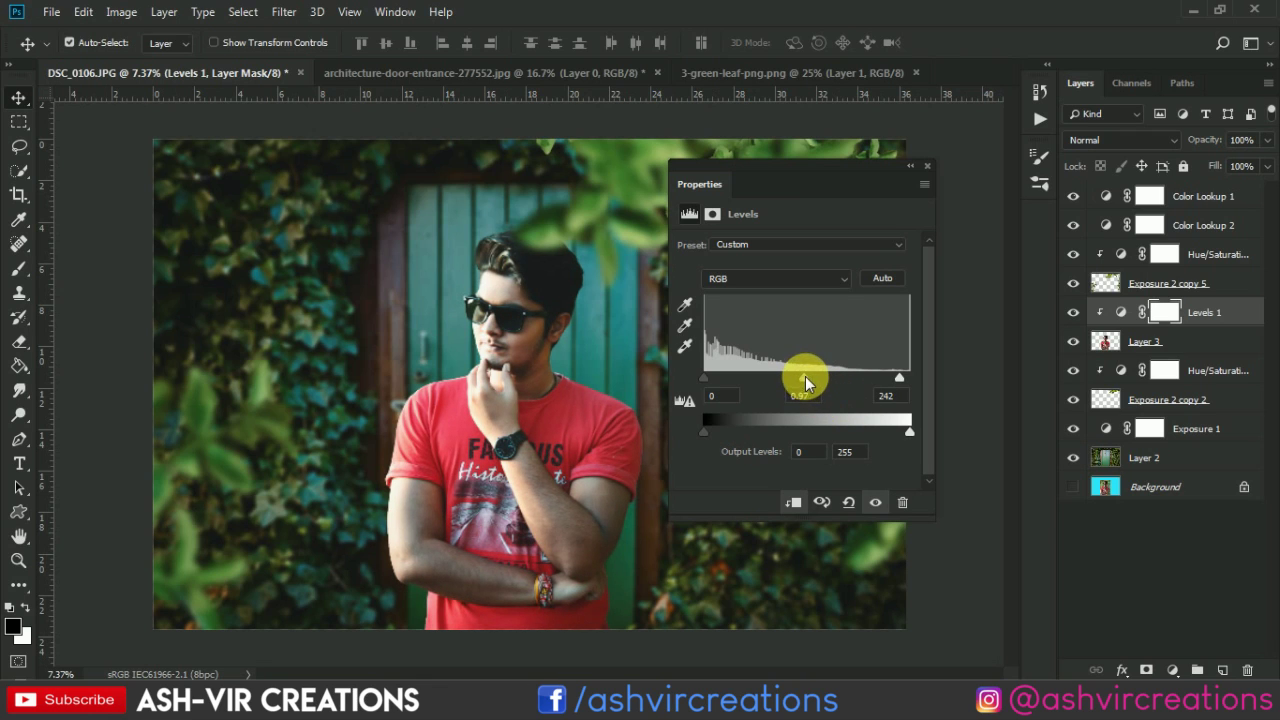
drag(805, 380, 800, 377)
click(924, 165)
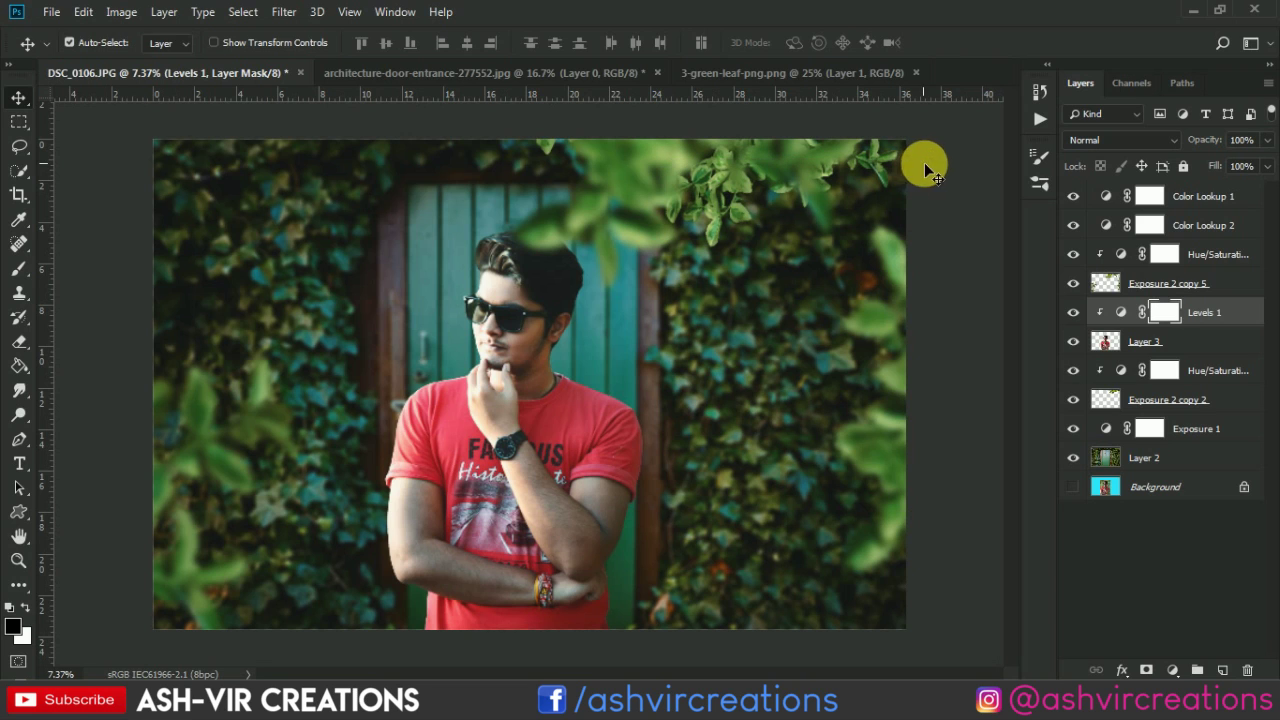
Step: Compare the man's look with and without the clipped Levels adjustment
click(1075, 312)
click(1075, 312)
click(1075, 312)
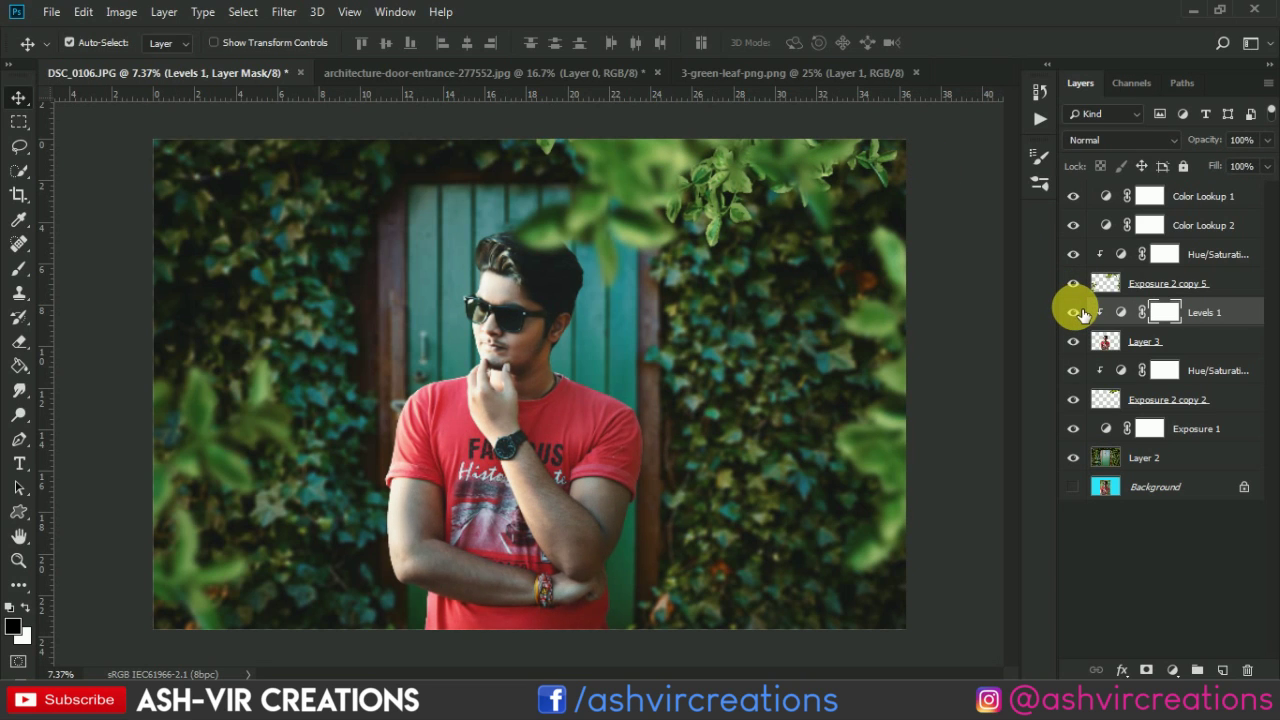
click(1078, 312)
click(1078, 312)
click(1078, 312)
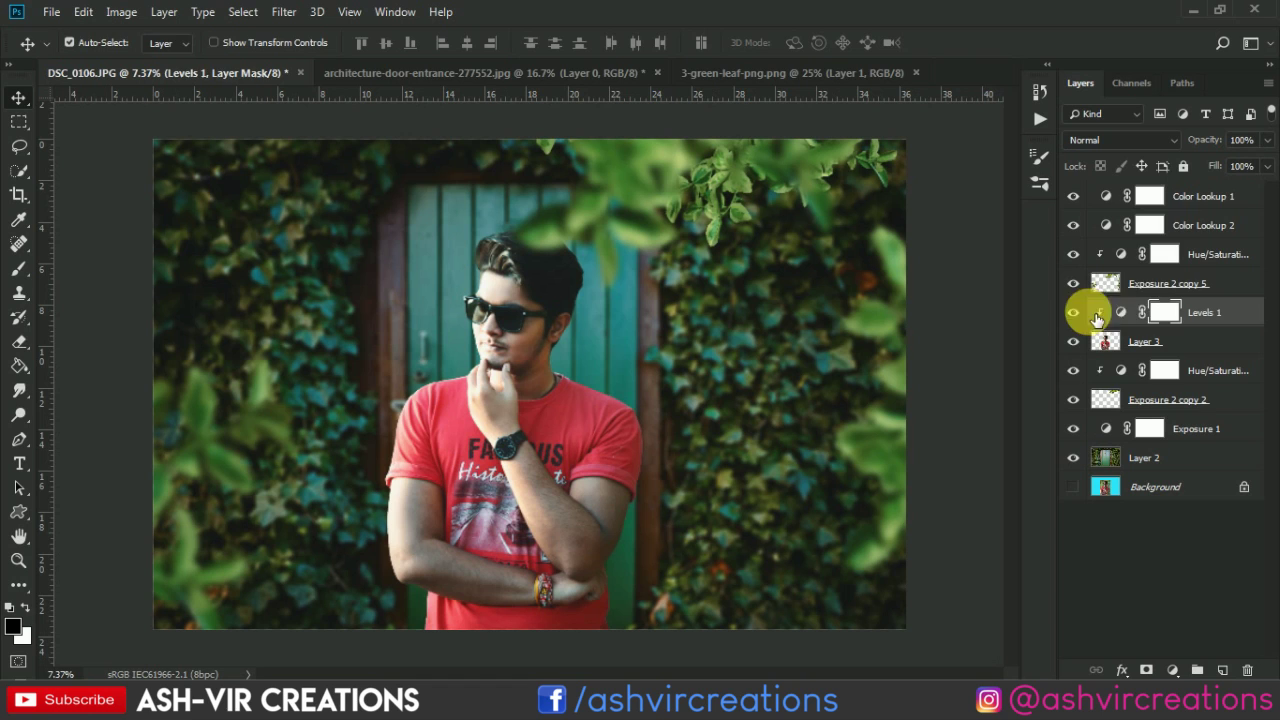
Step: Merge all layers from Color Lookup 1 down to Layer 2 into a single layer, leaving out the Background
click(1195, 196)
shift+click(1192, 457)
right_click(1192, 455)
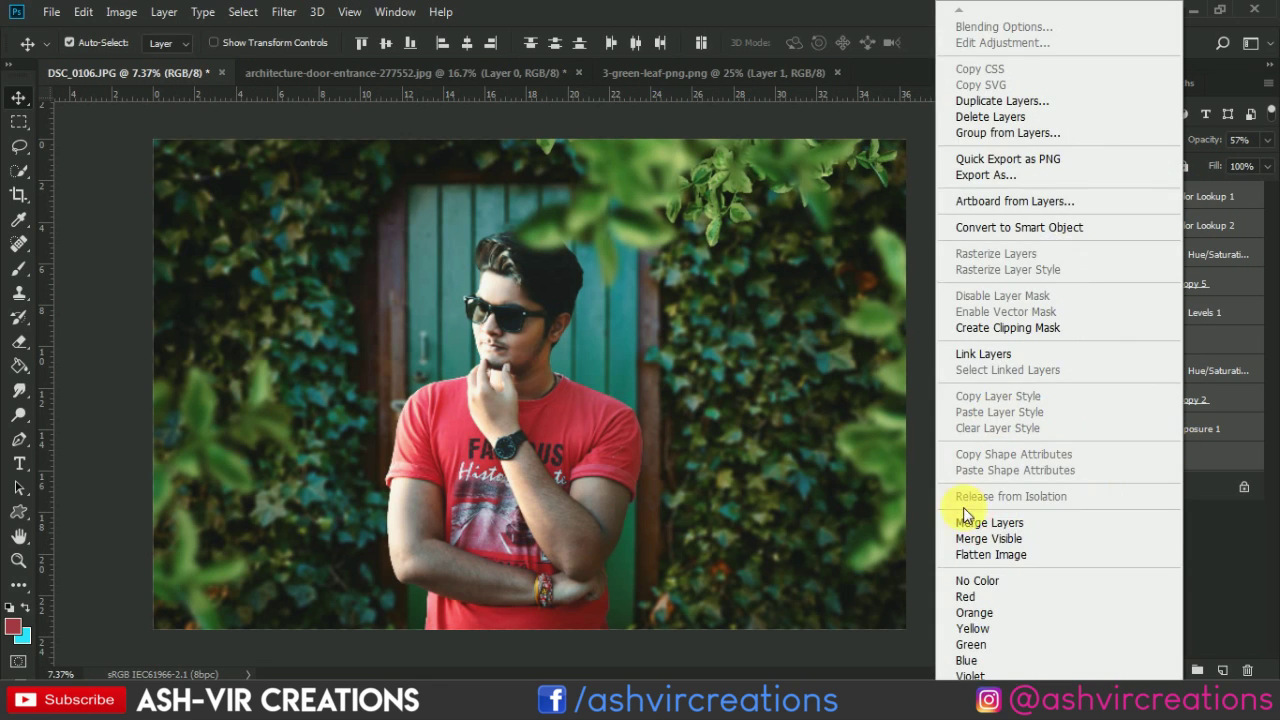
click(970, 522)
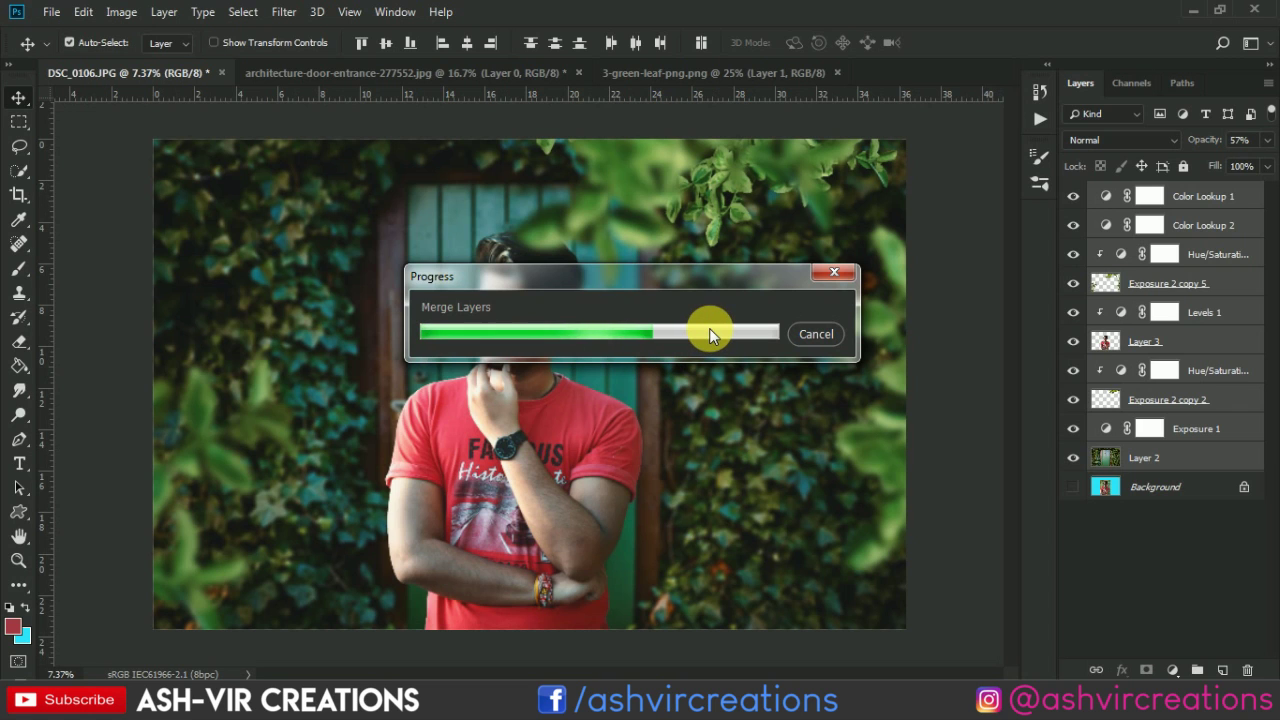
key(c)
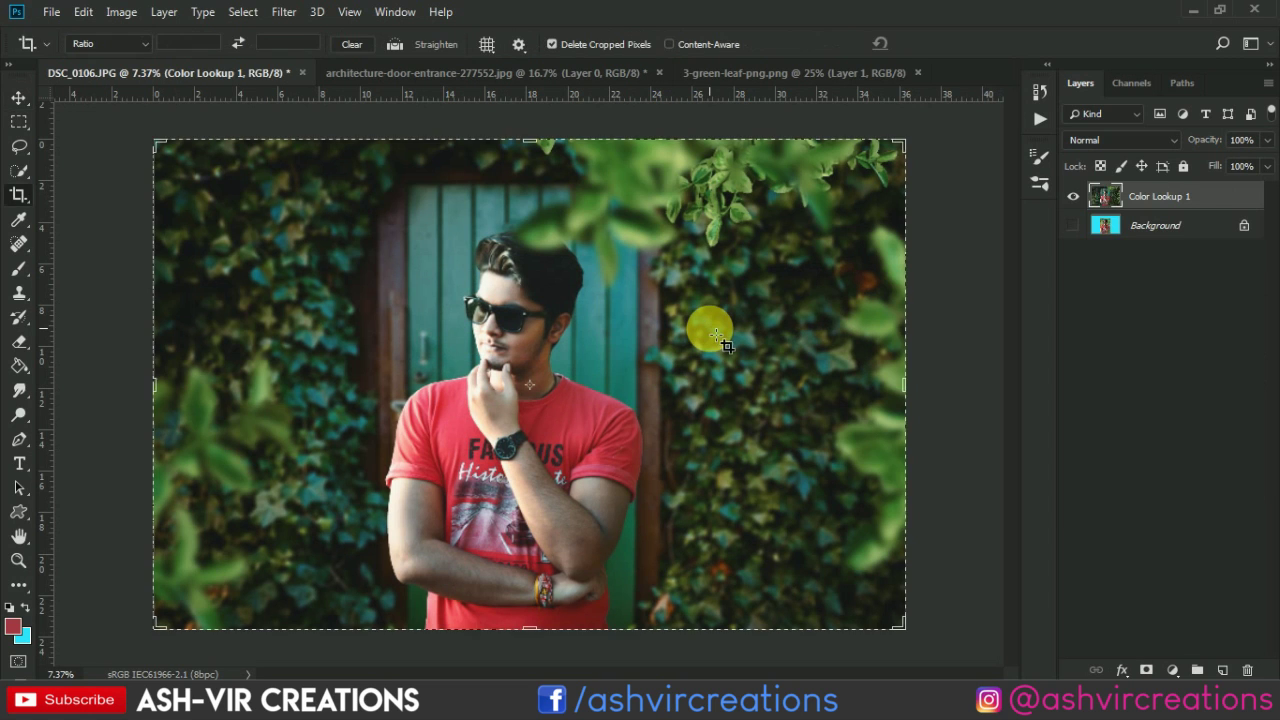
key(v)
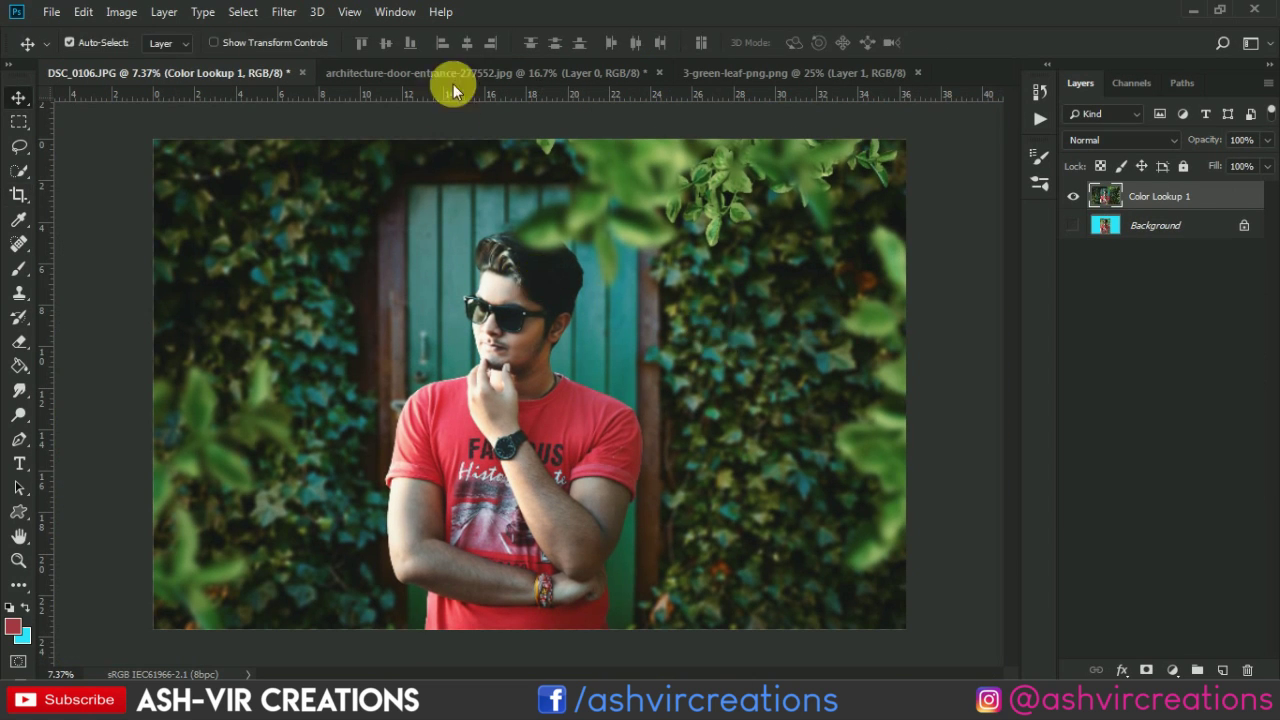
Step: Start a Camera Raw Filter on the merged image with Exposure +0.20, Contrast +11, Highlights -45, Shadows +36, Whites -17 and Blacks +32
click(285, 11)
click(314, 121)
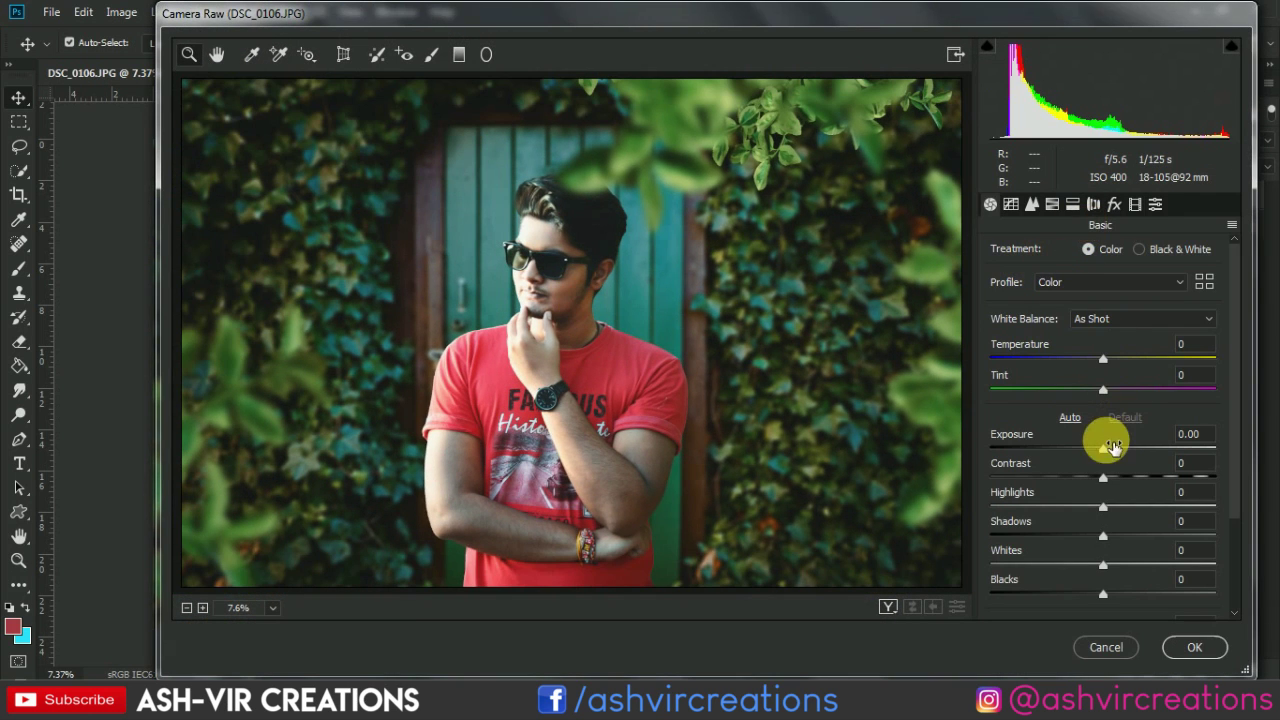
drag(1107, 455, 1129, 624)
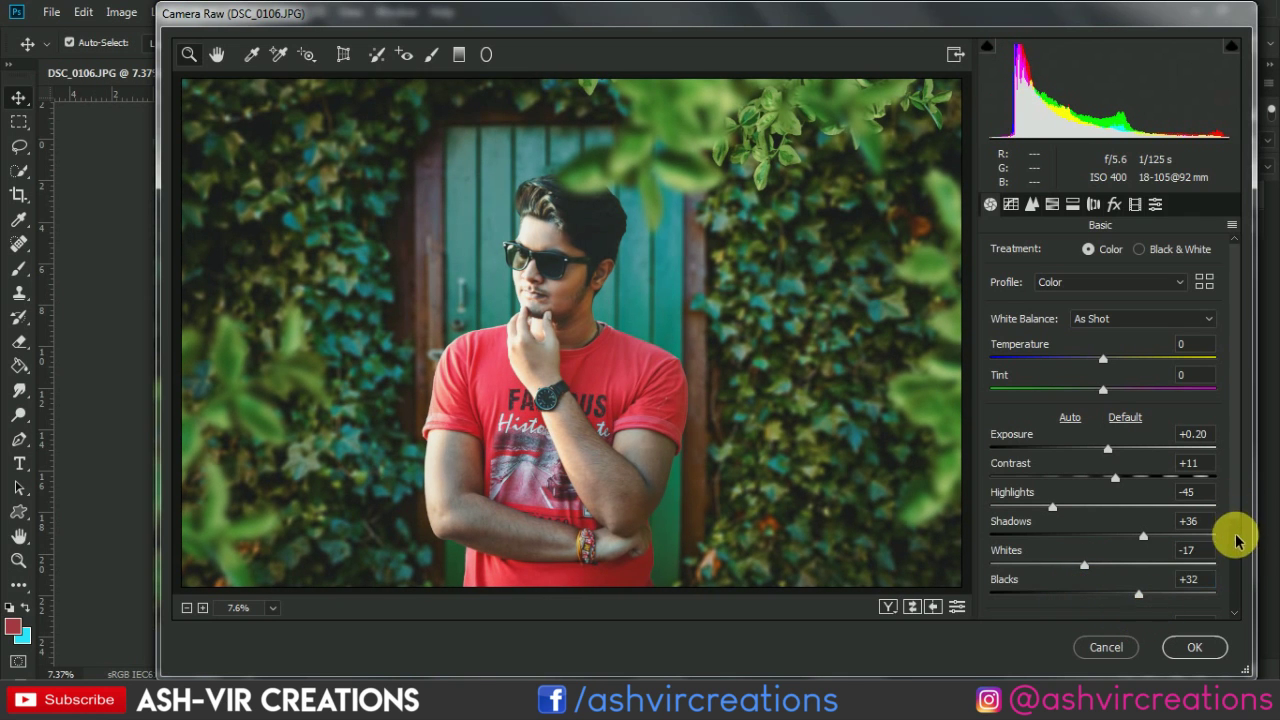
Step: Set Clarity to +3, Dehaze to -1, Vibrance to +18 and Saturation to -10 in the basic adjustments
scroll(1234, 514, down, 3)
click(1105, 513)
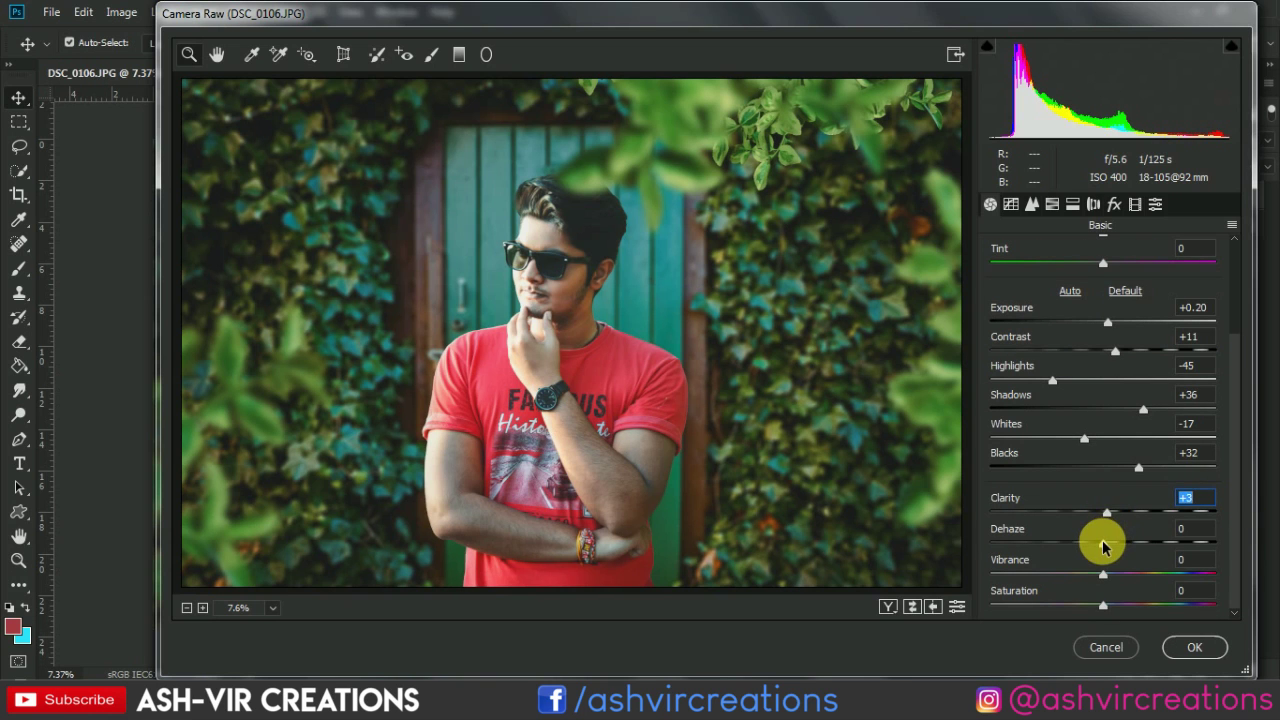
drag(1090, 545, 1090, 611)
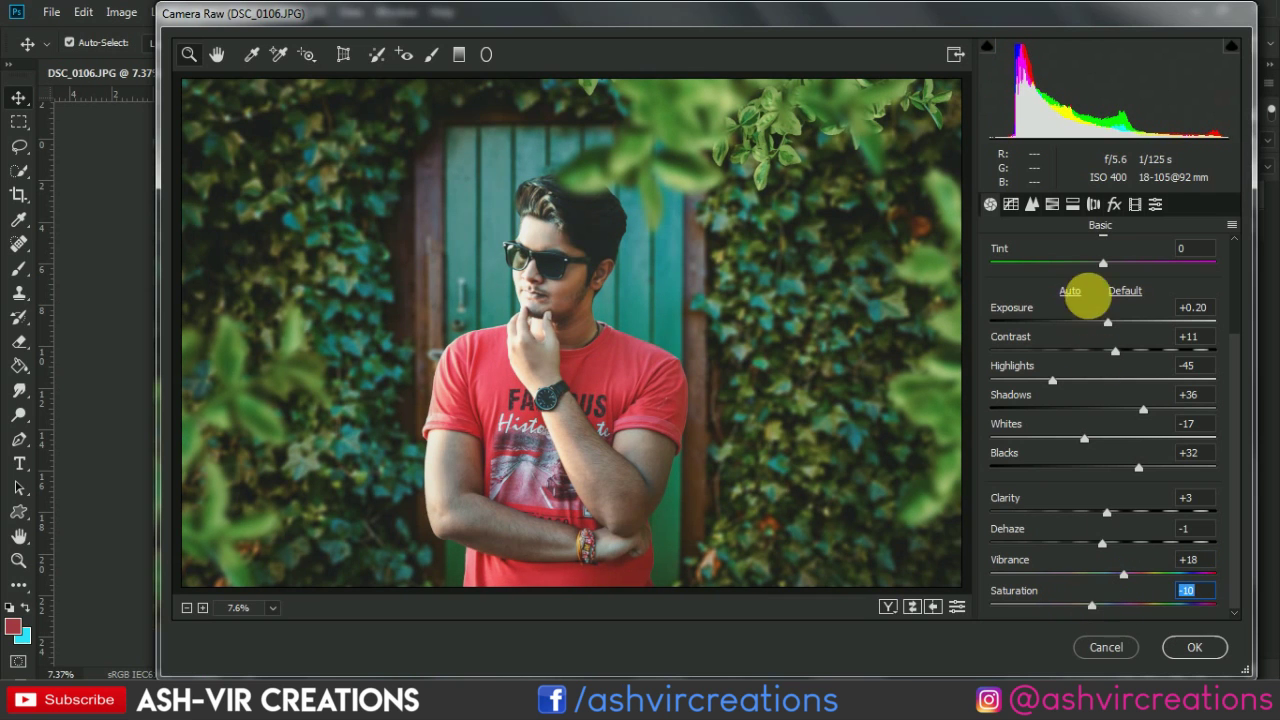
Step: In the HSL adjustments, set the Greens to saturation +16 and luminance -20
click(1073, 204)
click(1052, 204)
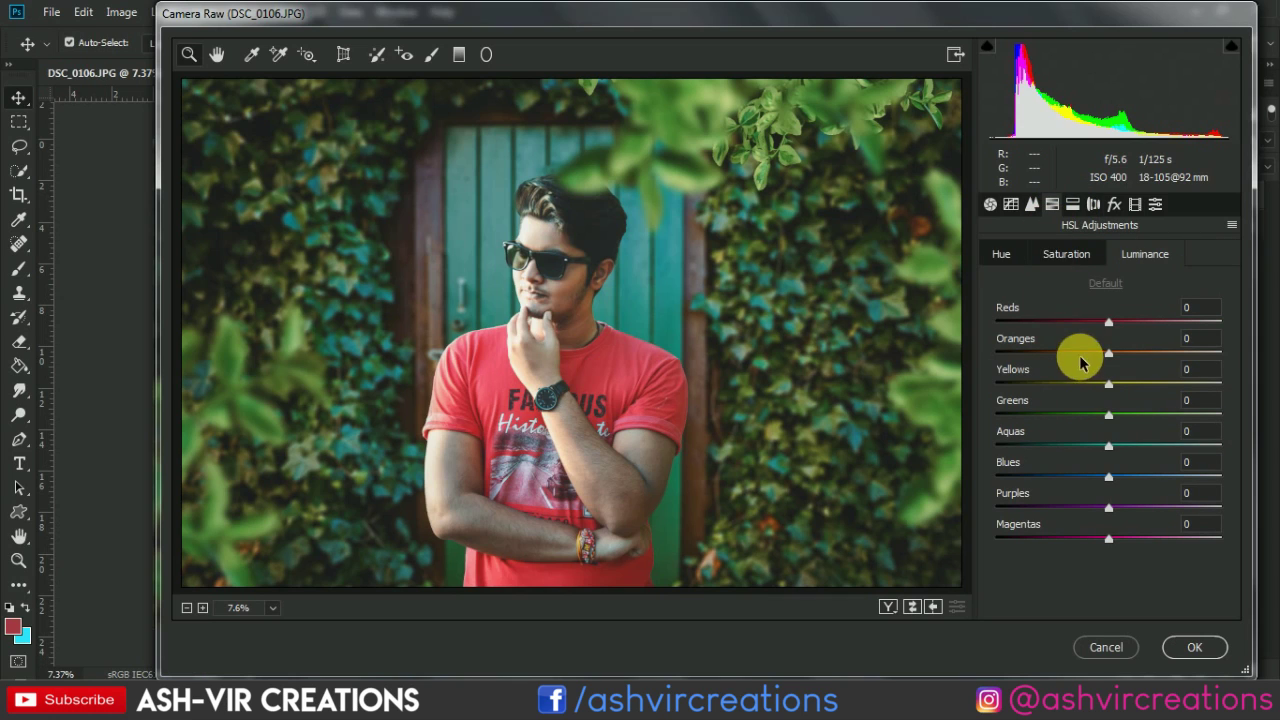
click(1003, 257)
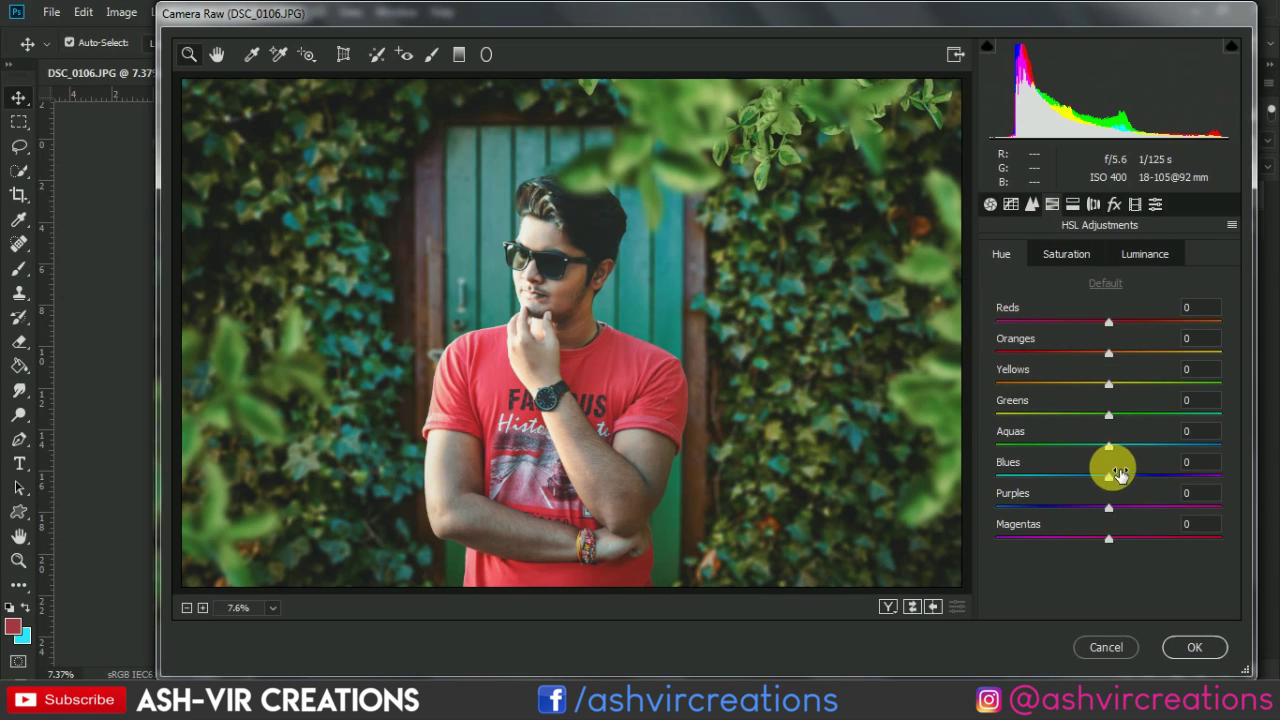
click(1066, 254)
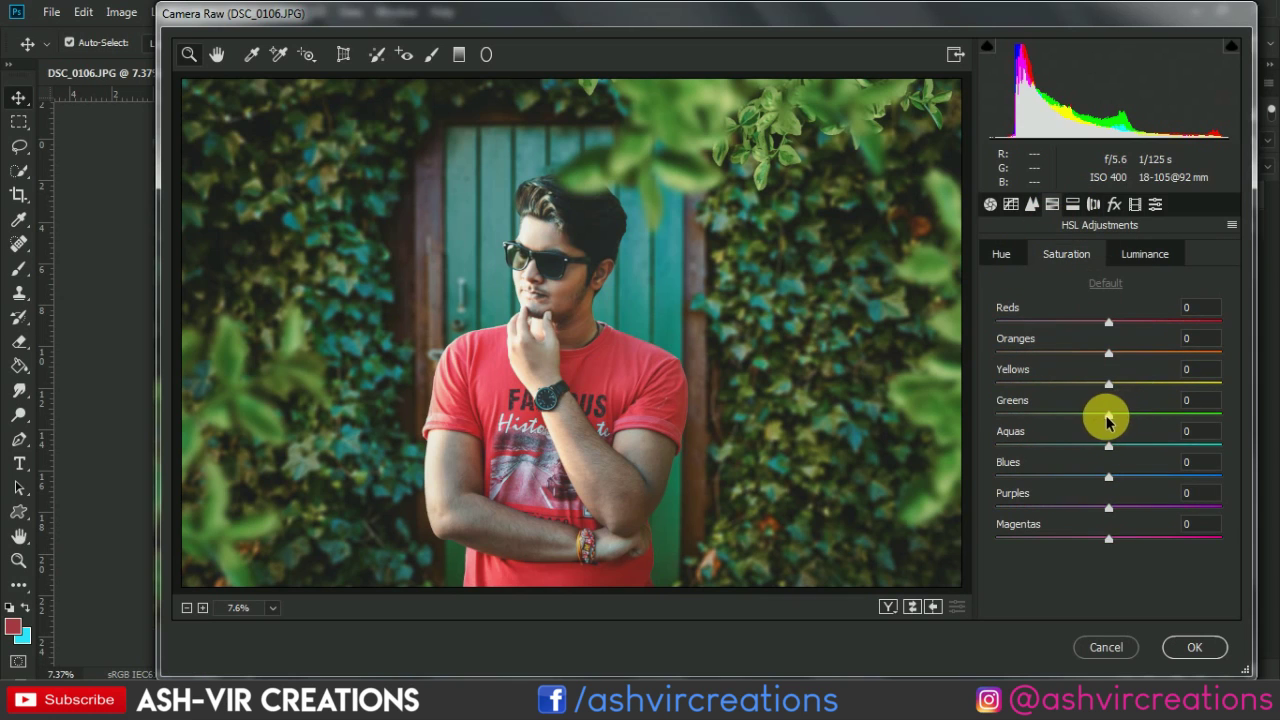
drag(1113, 422, 1083, 415)
click(1143, 254)
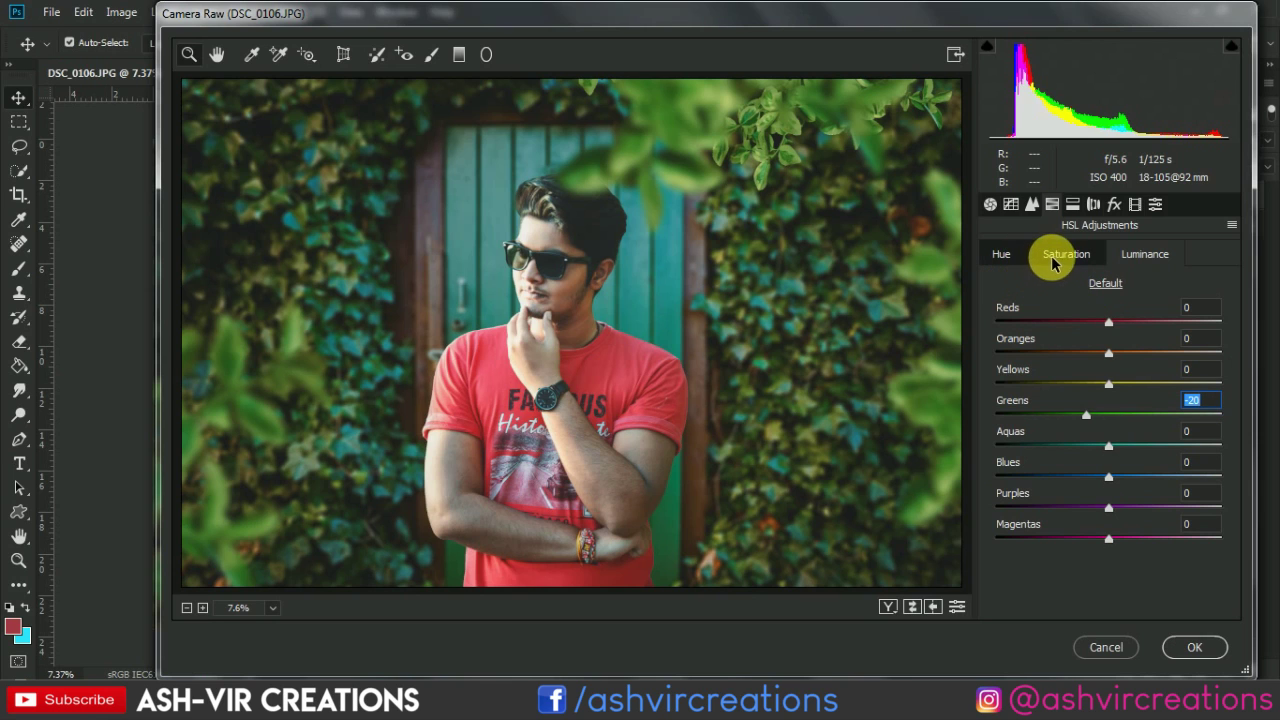
Step: Examine the man's face and skin tones up close in the Camera Raw preview, then return to the whole image
click(1008, 258)
click(590, 300)
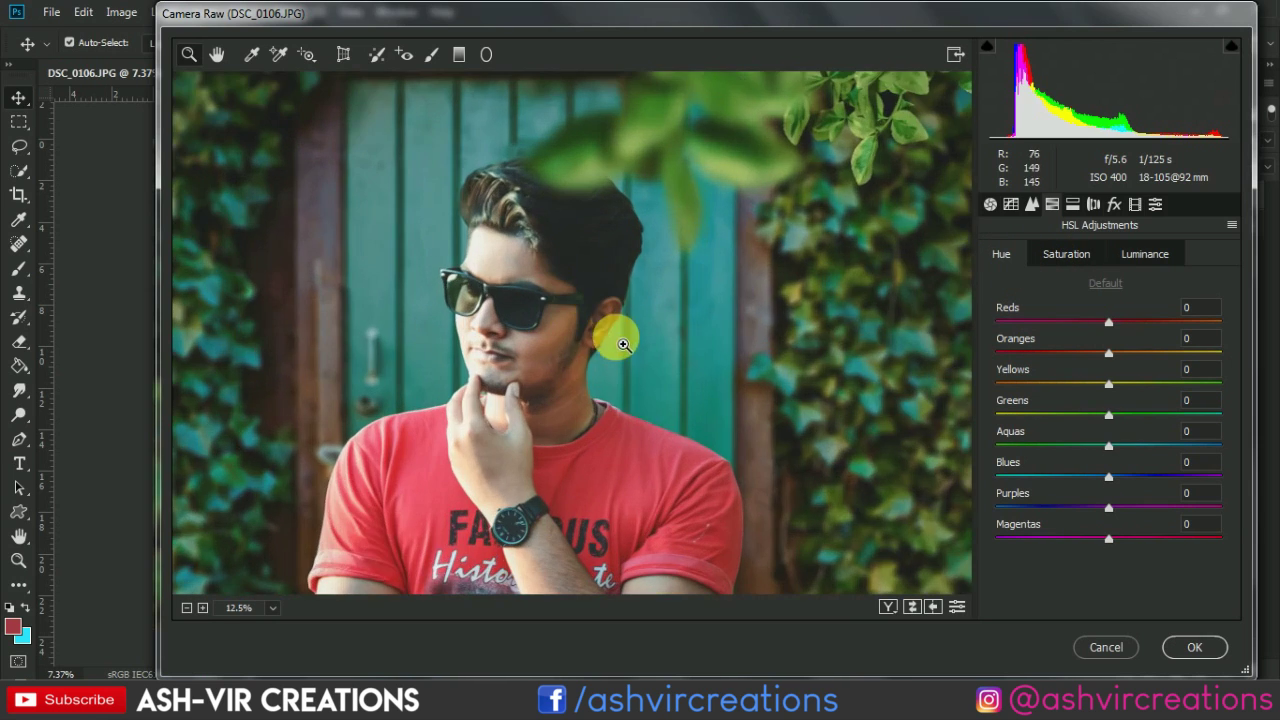
click(571, 350)
click(652, 334)
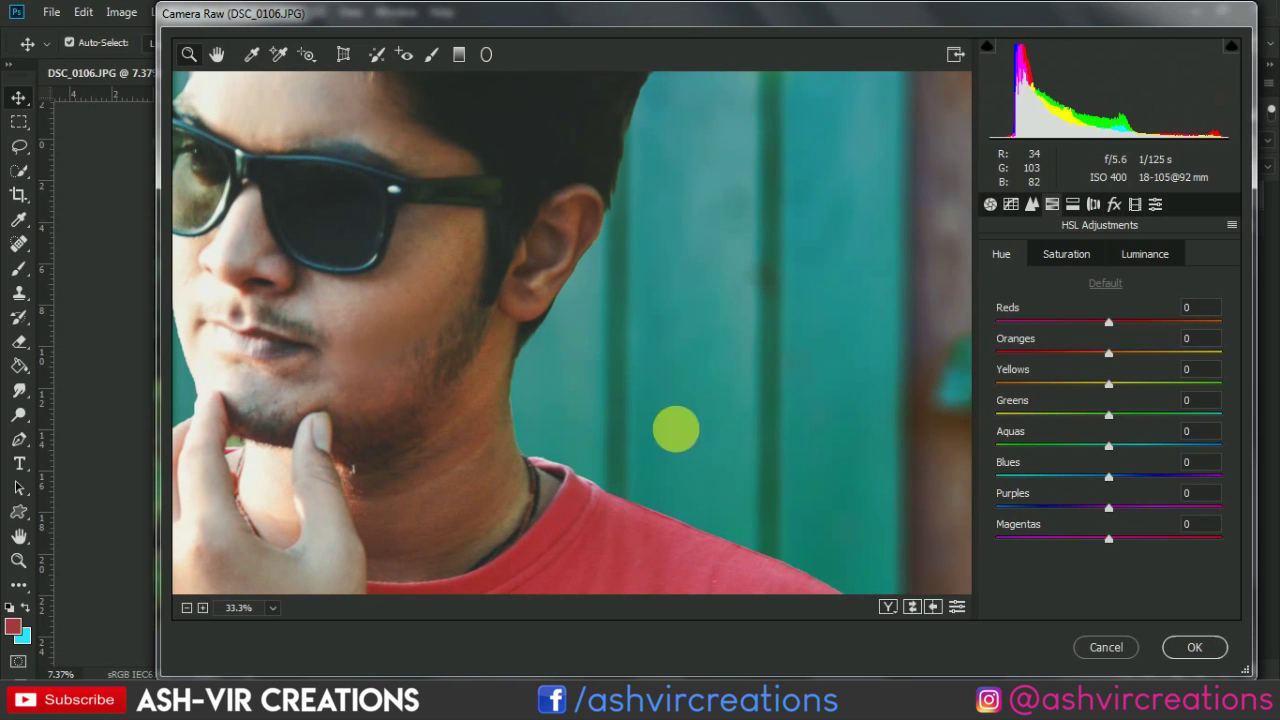
click(457, 351)
click(525, 360)
drag(620, 407, 639, 412)
key(ctrl+0)
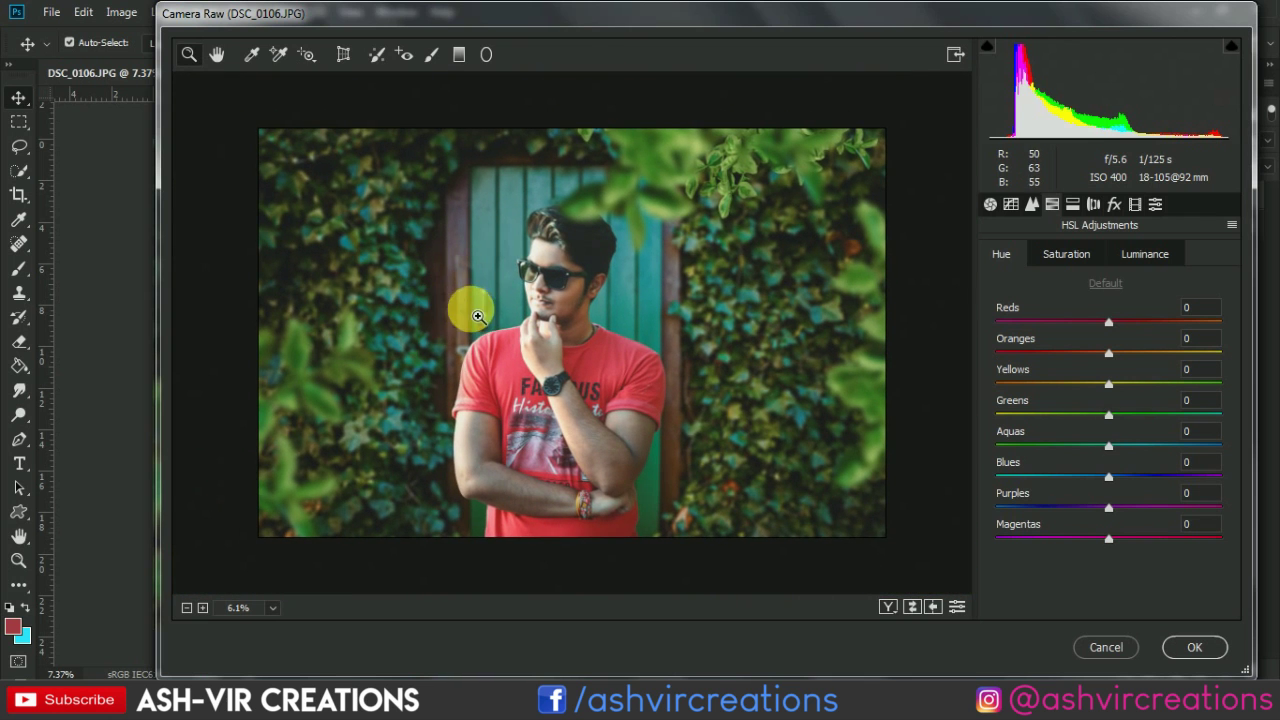
click(487, 318)
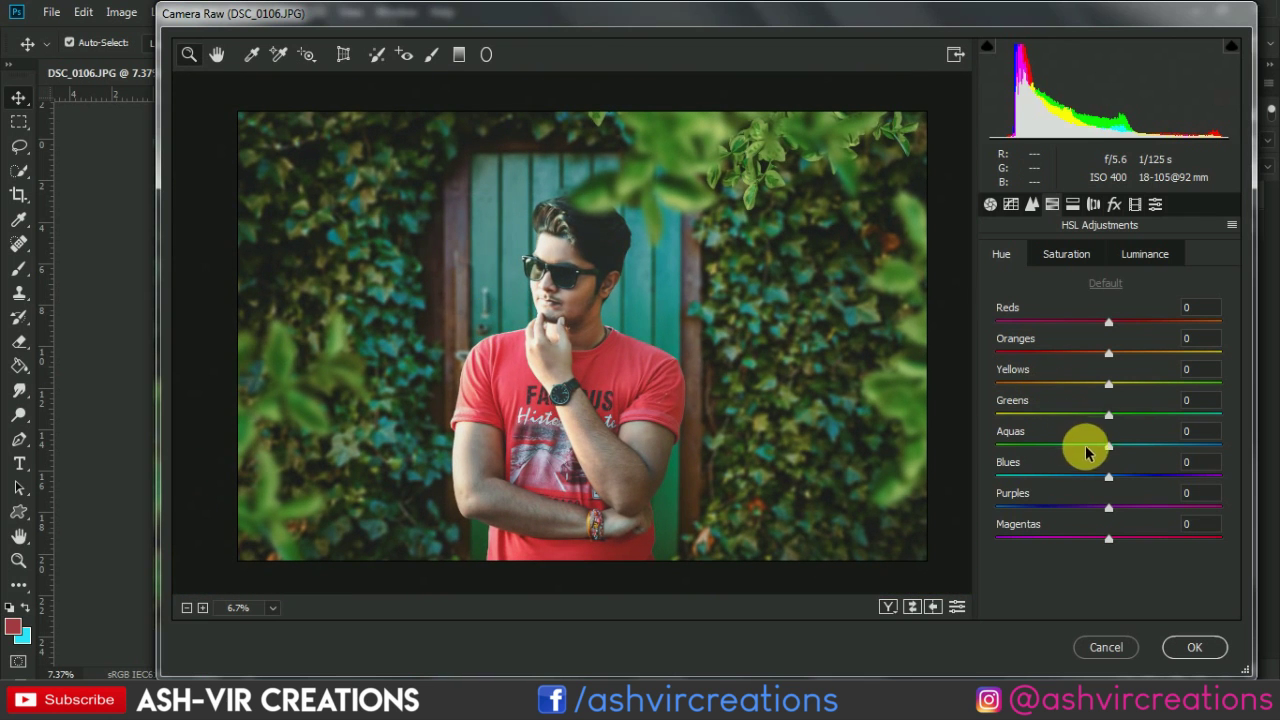
Step: Set the HSL hues to Reds -19, Oranges +9 and Yellows -26, and the saturation to Reds +7 and Oranges +24
drag(1108, 383, 1088, 336)
click(1066, 254)
click(1145, 258)
click(1001, 254)
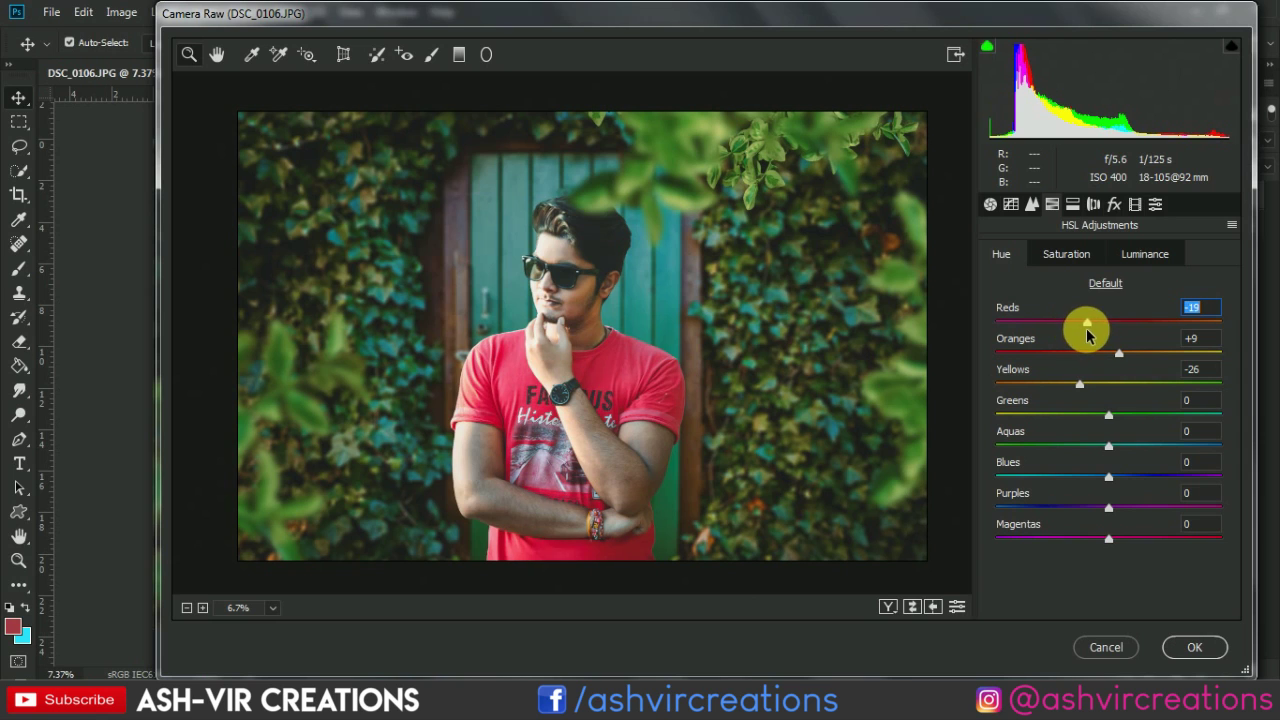
click(1144, 255)
mouse_move(1105, 325)
mouse_down()
mouse_move(1000, 331)
mouse_move(1123, 346)
mouse_move(1102, 349)
mouse_move(1074, 326)
mouse_move(1114, 336)
mouse_up()
click(1068, 254)
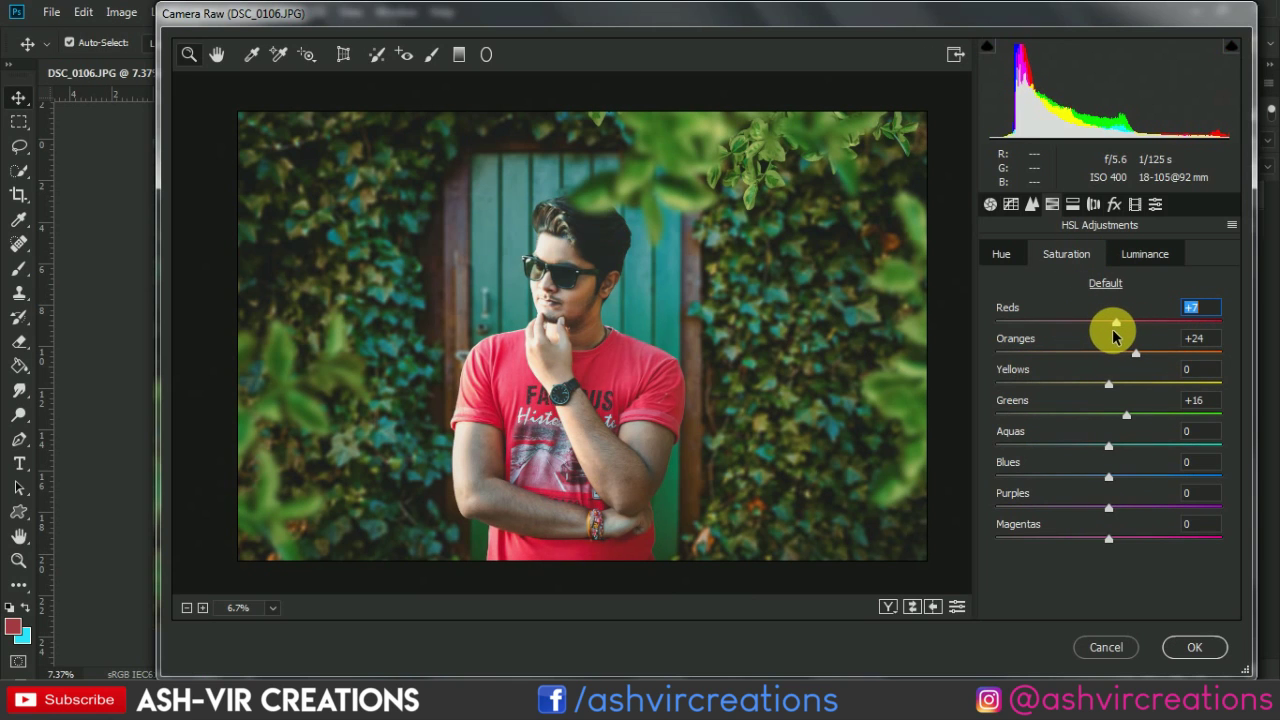
Step: In the HSL adjustments, set the hue to Reds -18 and Magentas +8, and the saturation to Reds +8, Oranges +26 and Yellows +18
click(1004, 254)
mouse_move(1083, 326)
mouse_down()
mouse_move(1103, 329)
mouse_move(1009, 326)
mouse_move(1105, 343)
mouse_move(1093, 346)
mouse_up()
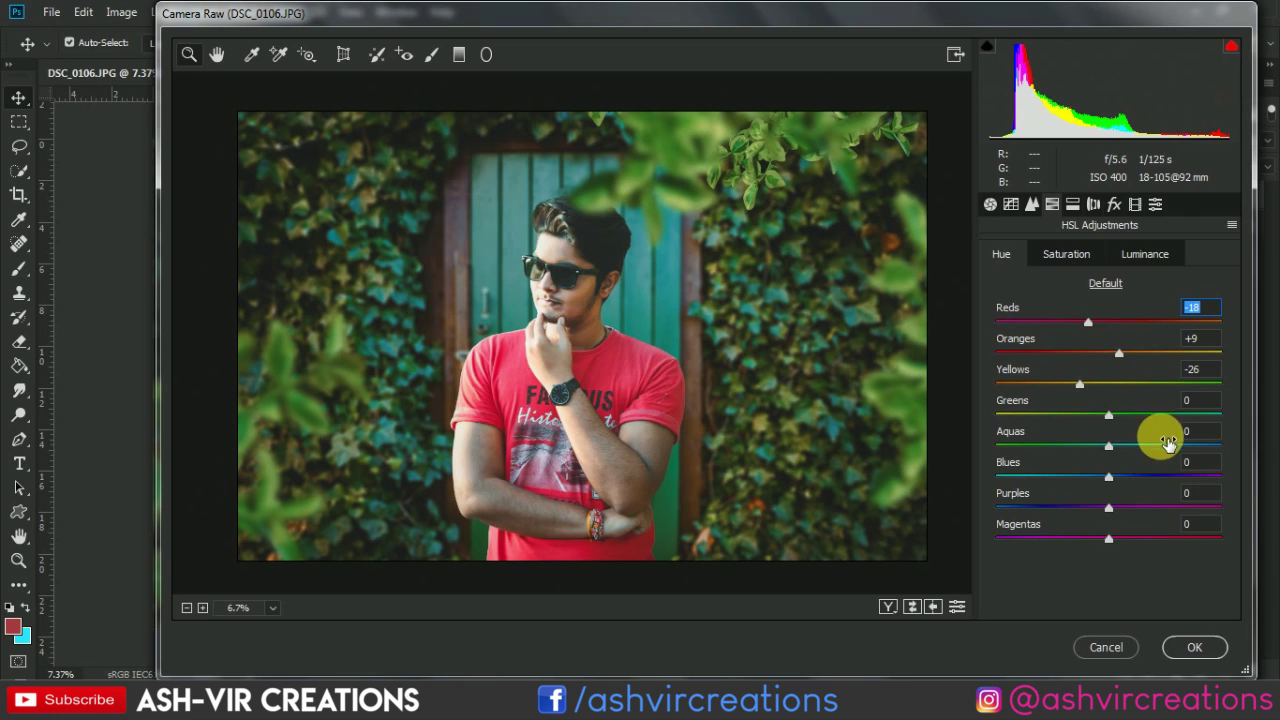
mouse_move(1119, 547)
mouse_down()
mouse_move(1057, 534)
mouse_move(1117, 537)
mouse_up()
click(1066, 254)
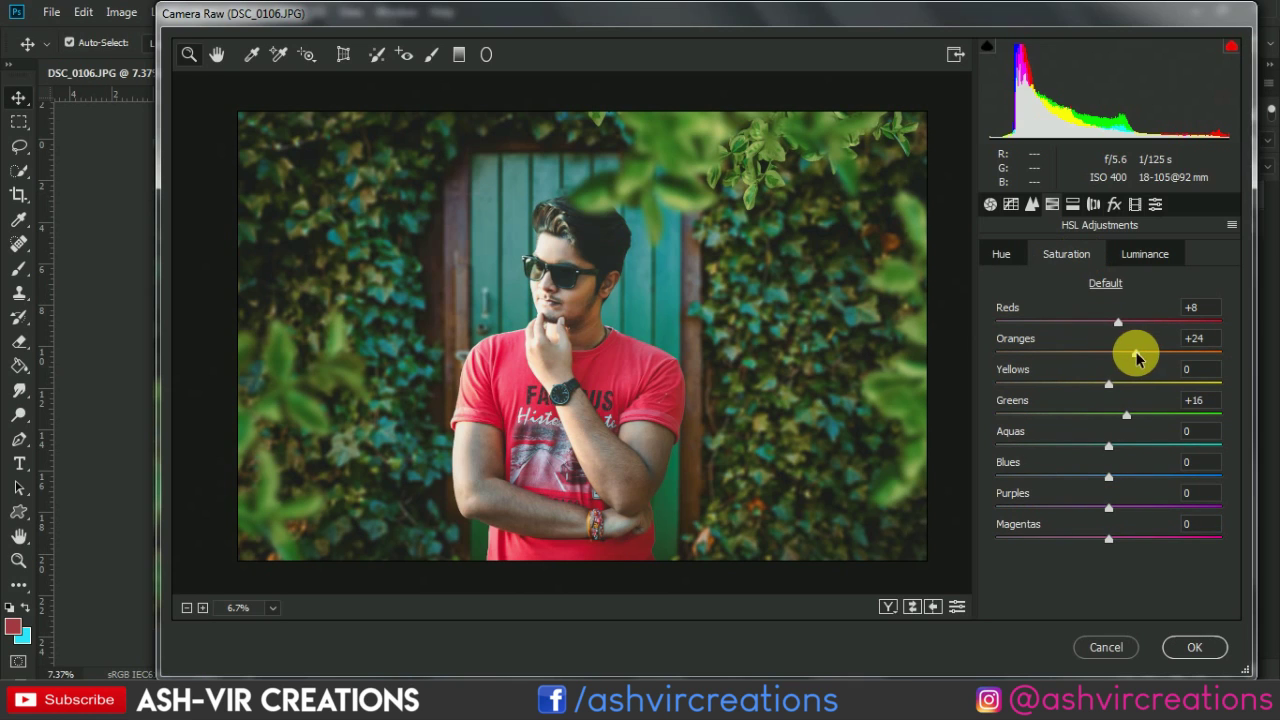
drag(1137, 353, 1129, 390)
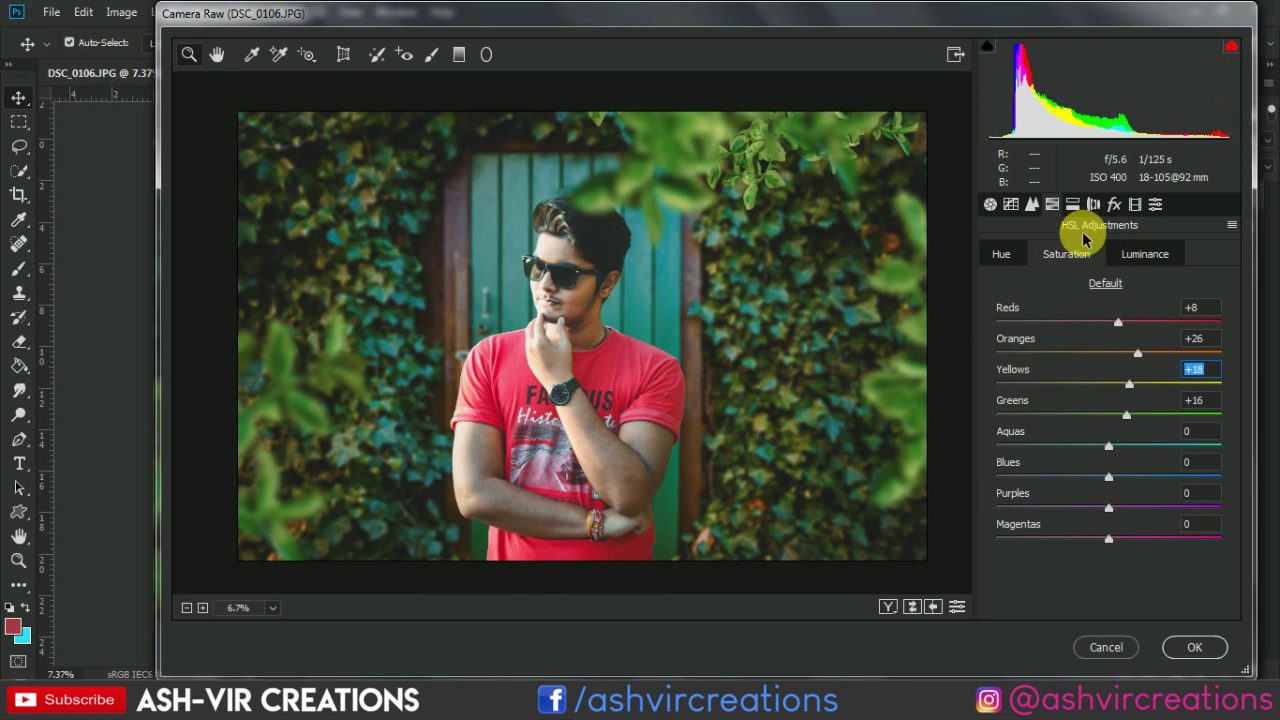
Step: Set the HSL hue to Aquas -15 and Blues -30, and the saturation to Aquas +18 and Blues +24
click(1001, 254)
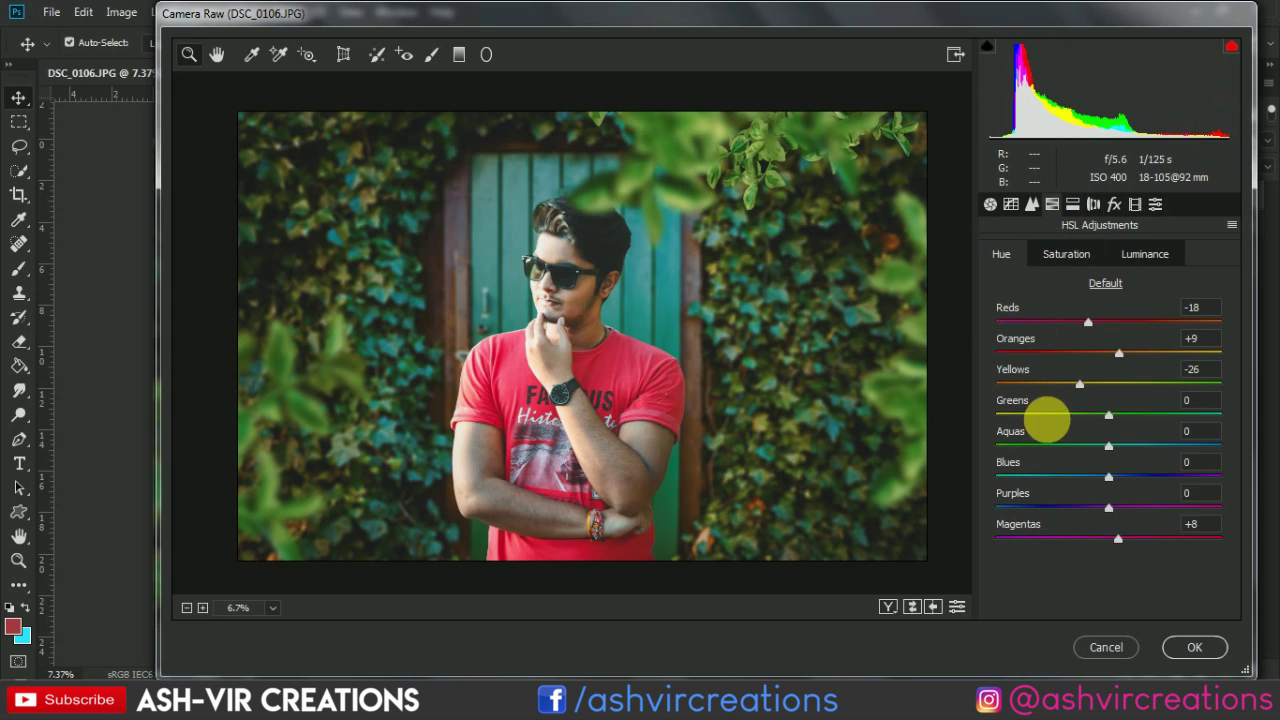
drag(1105, 477, 1073, 527)
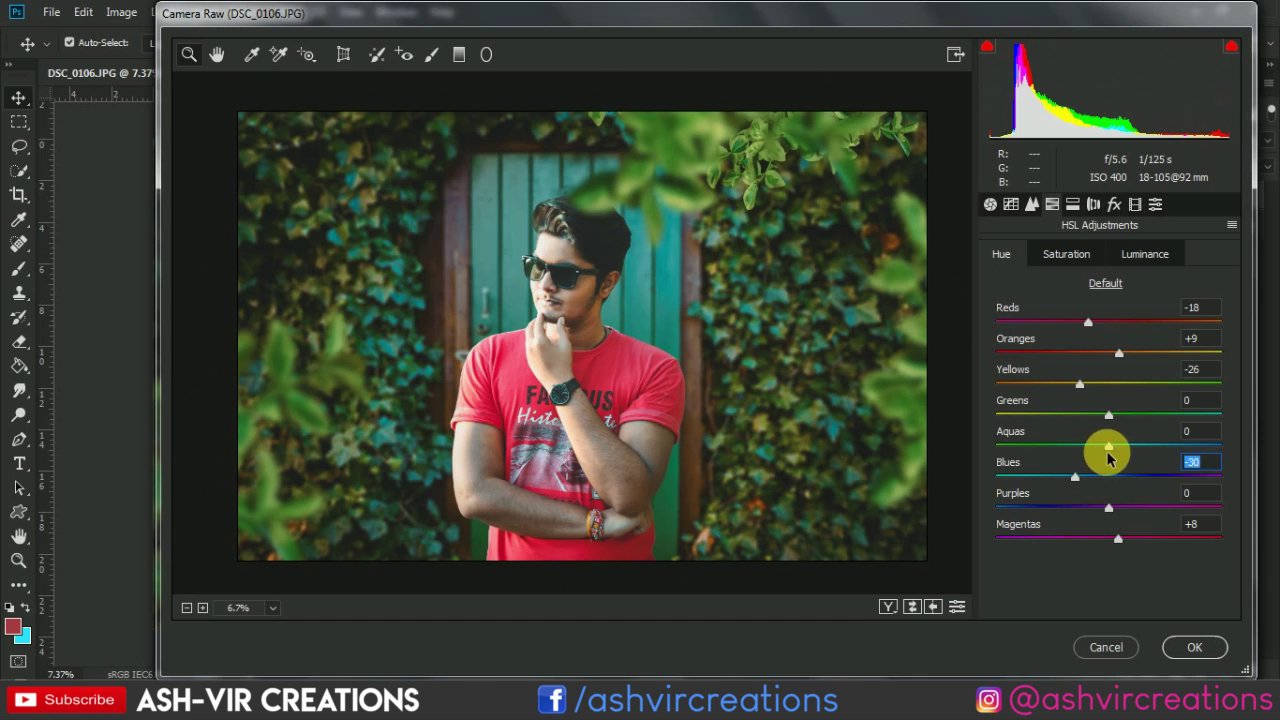
drag(1106, 447, 1131, 457)
click(1086, 253)
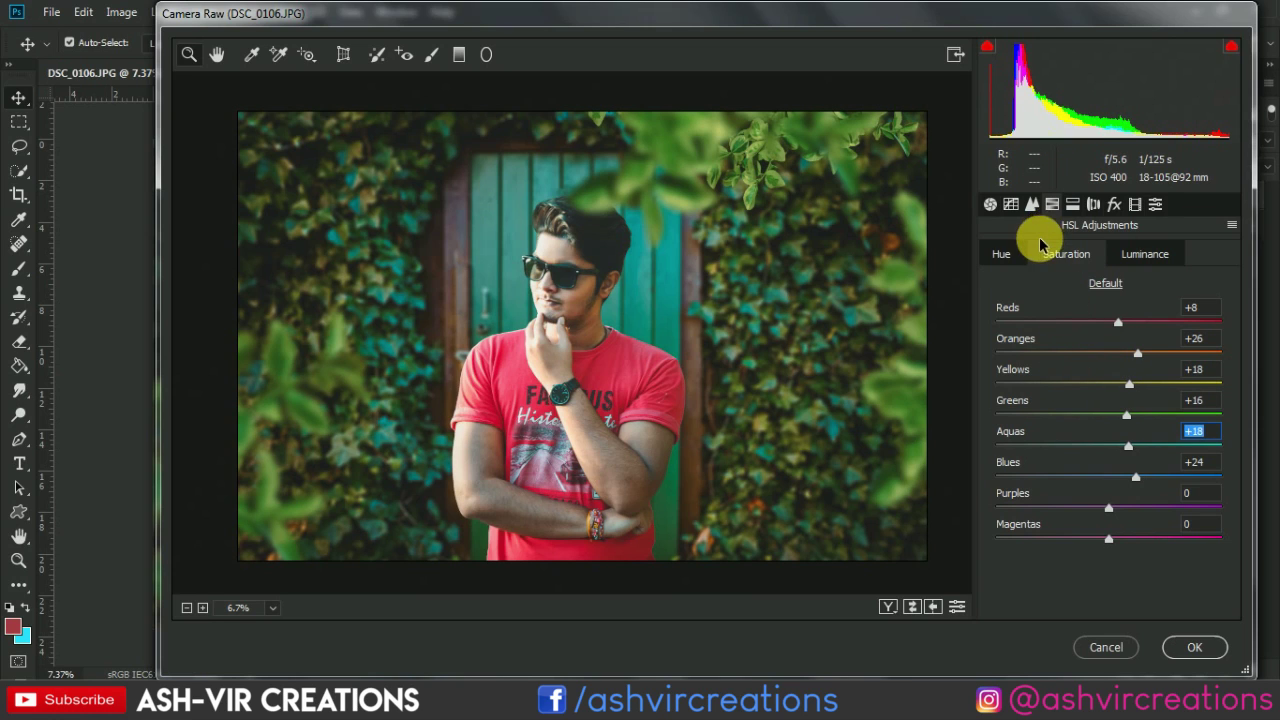
click(1010, 255)
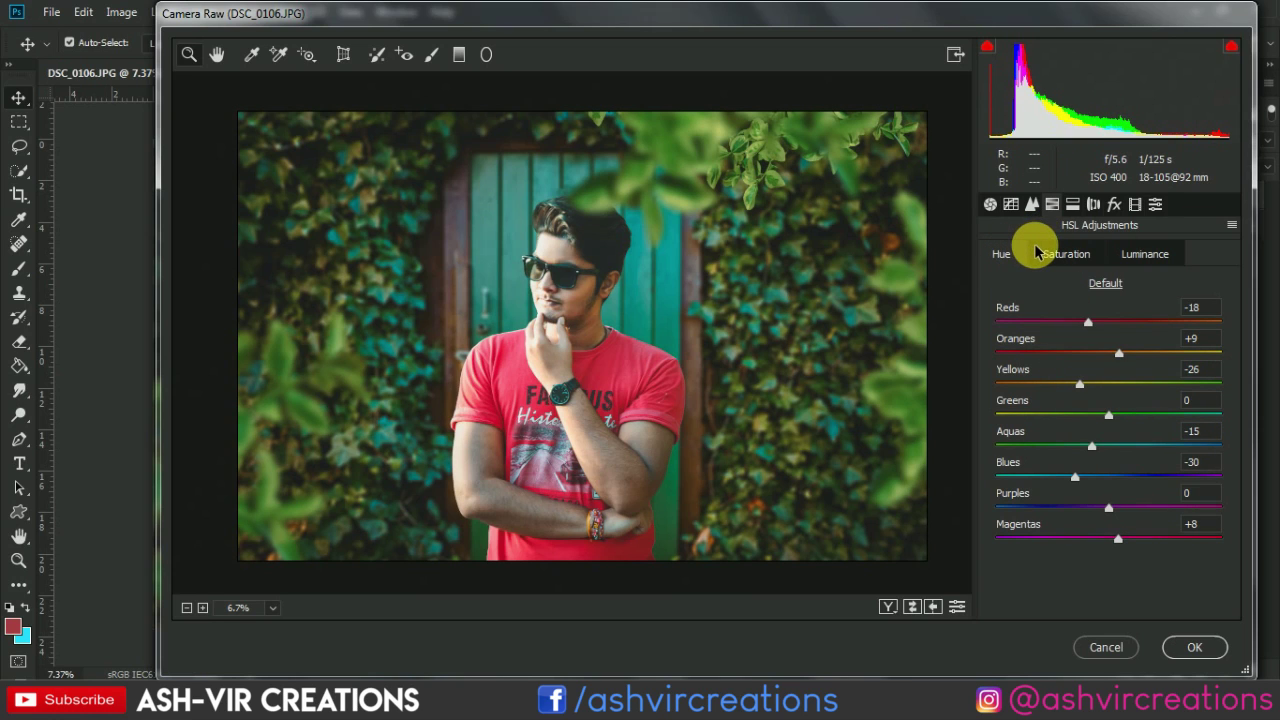
Step: On the Blue channel's point tone curve, raise the black point to output 10 and lower the white point to output 248
click(1010, 205)
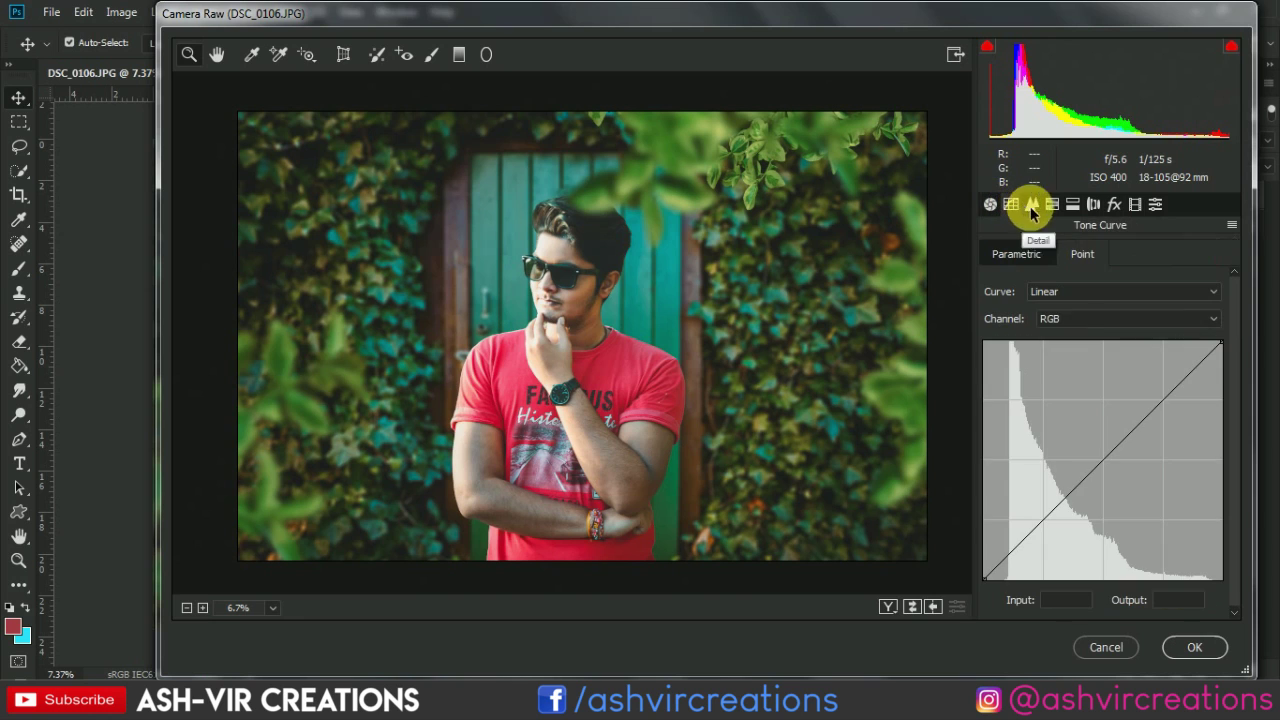
click(1071, 320)
click(1048, 375)
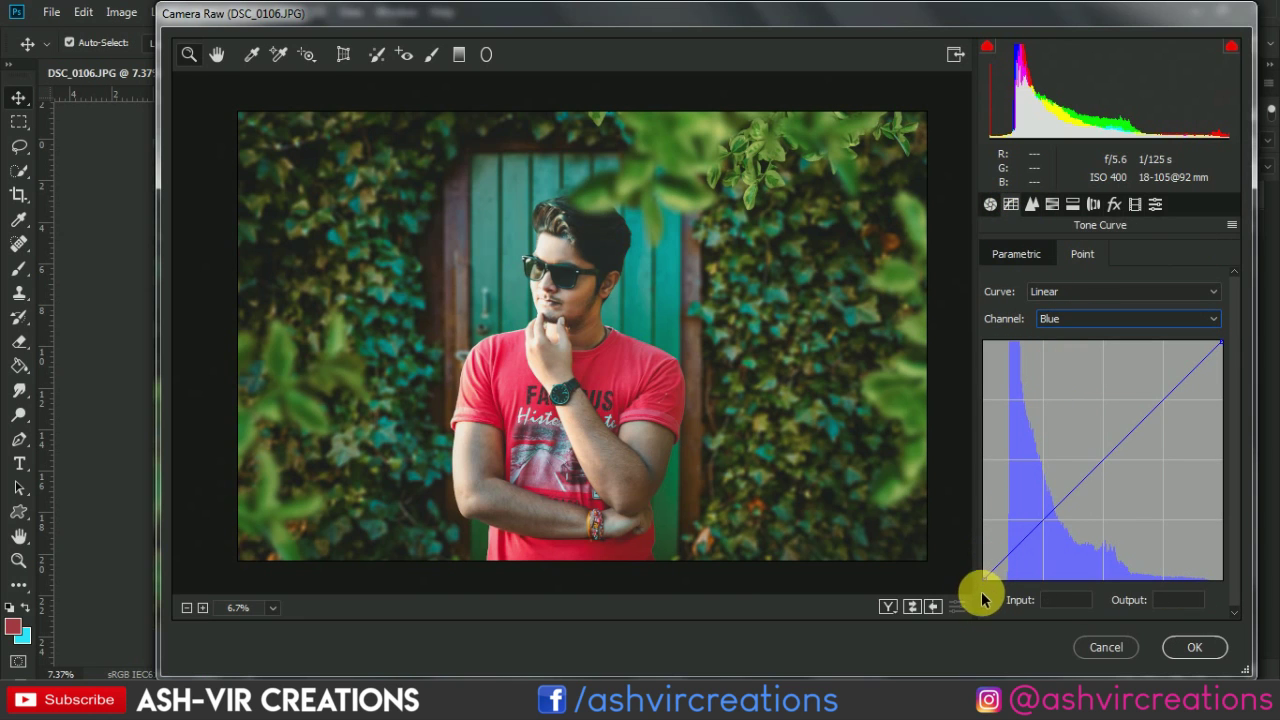
mouse_move(984, 579)
mouse_down()
mouse_move(971, 586)
mouse_move(1000, 593)
mouse_move(985, 574)
mouse_up()
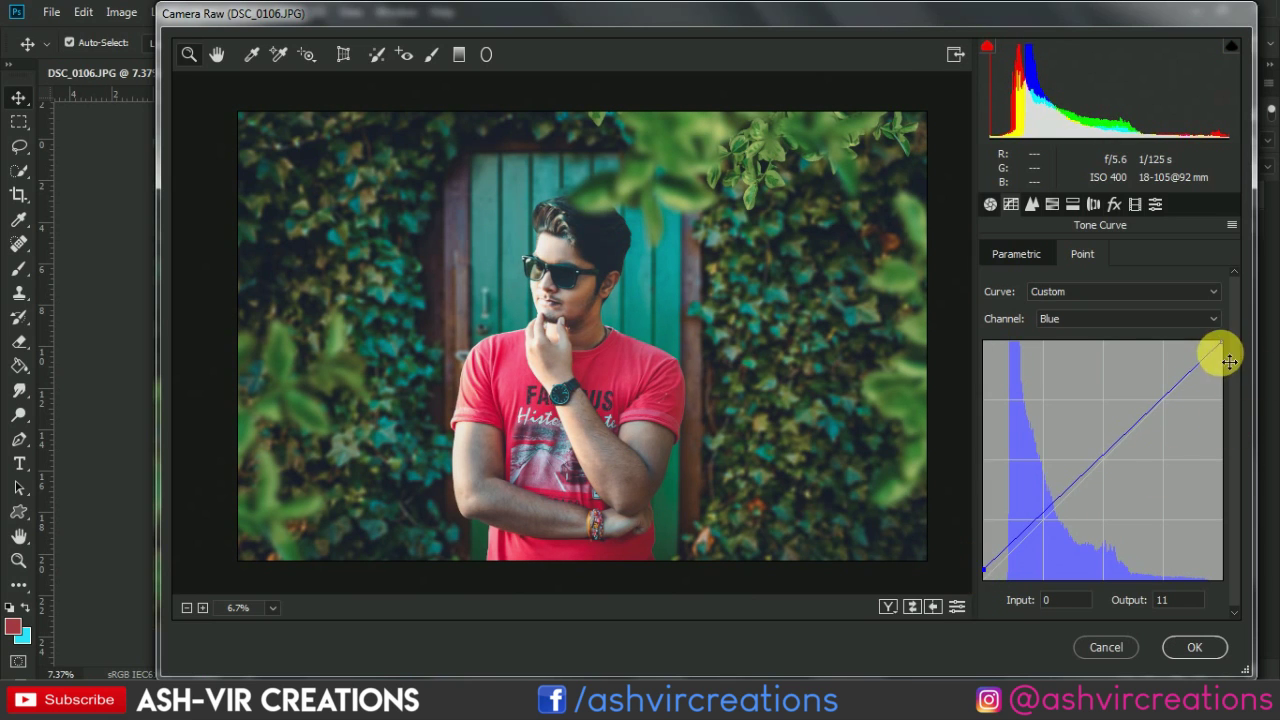
mouse_move(1221, 343)
mouse_down()
mouse_move(1230, 365)
mouse_move(1223, 333)
mouse_up()
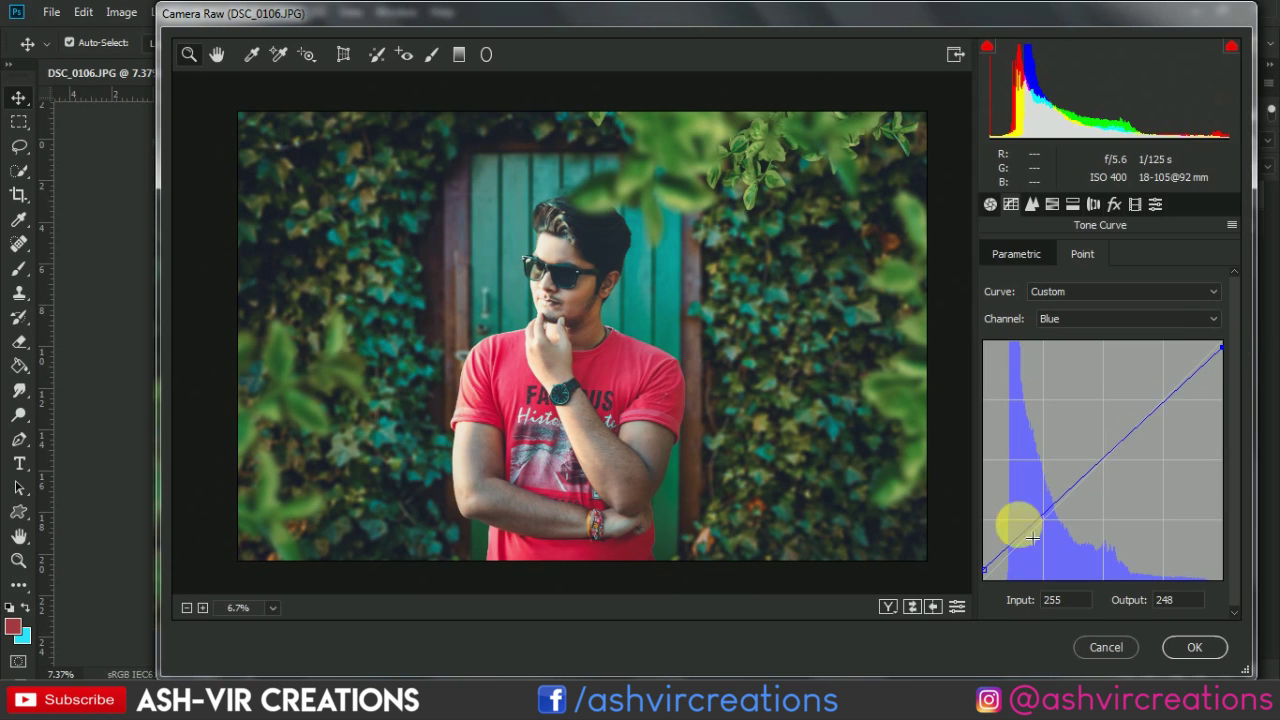
drag(986, 568, 988, 578)
Step: On the Green channel's tone curve, set the white point to input 250, output 255 and the black point to input 13, output 11
click(1040, 318)
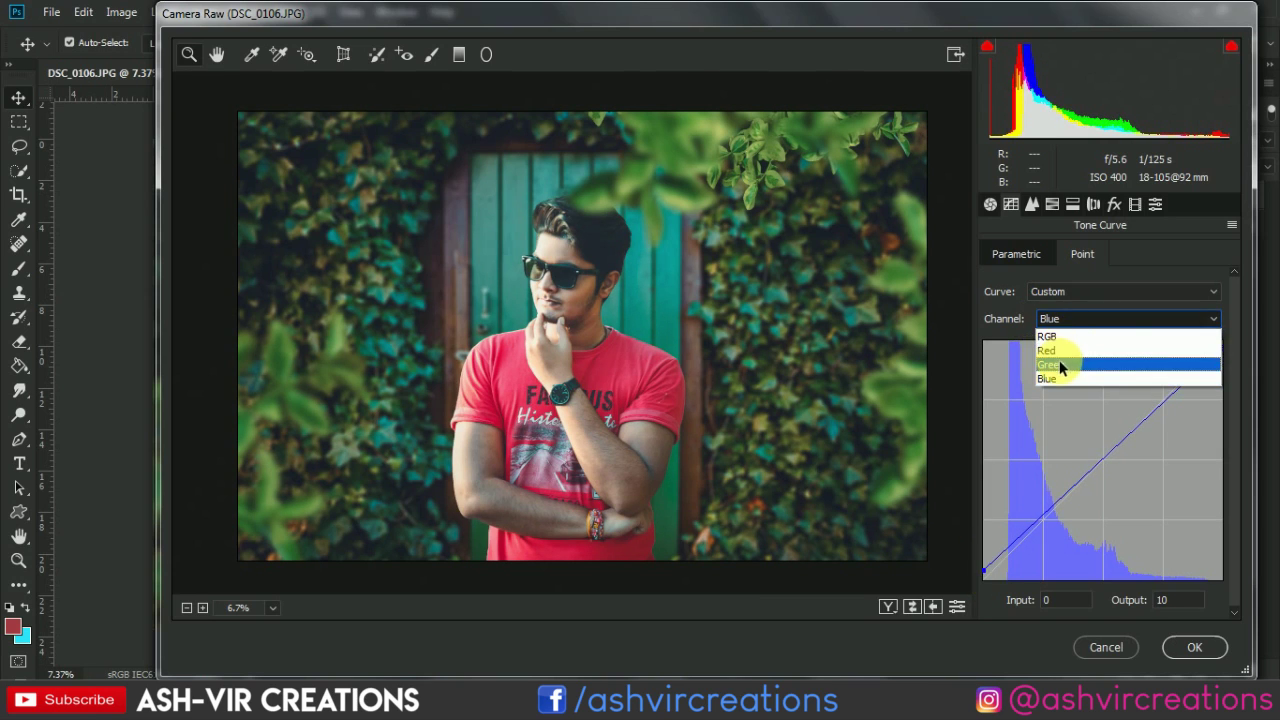
click(1045, 365)
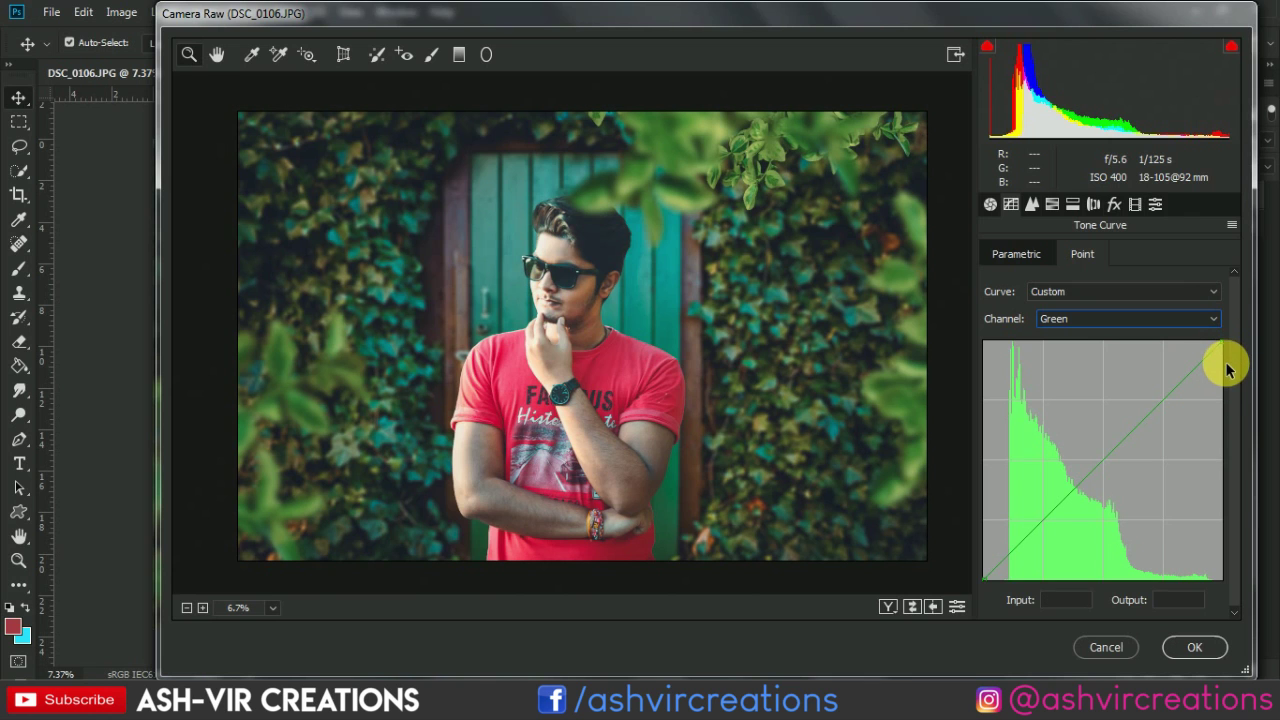
mouse_move(1230, 353)
mouse_down()
mouse_move(1228, 371)
mouse_move(1220, 346)
mouse_move(1183, 343)
mouse_move(1238, 350)
mouse_move(1222, 334)
mouse_move(1227, 344)
mouse_up()
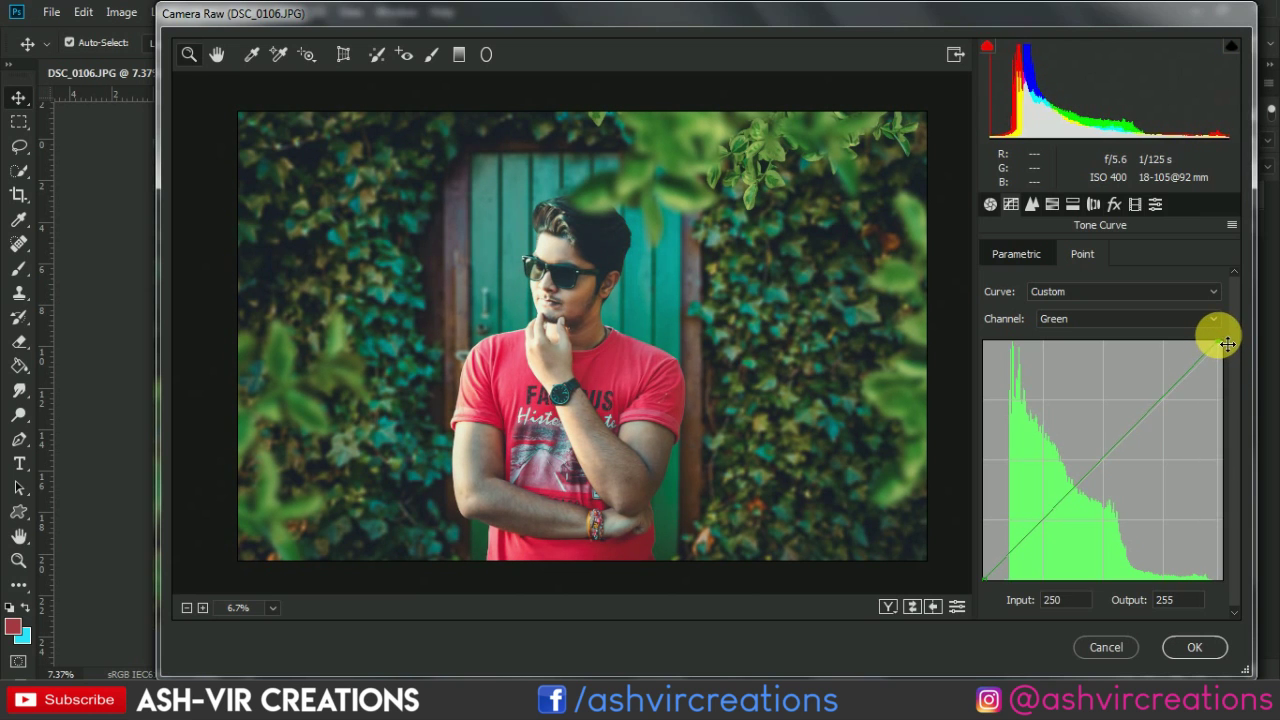
mouse_move(986, 580)
mouse_down()
mouse_move(1005, 590)
mouse_move(980, 577)
mouse_move(1013, 577)
mouse_move(1002, 568)
mouse_move(1007, 579)
mouse_up()
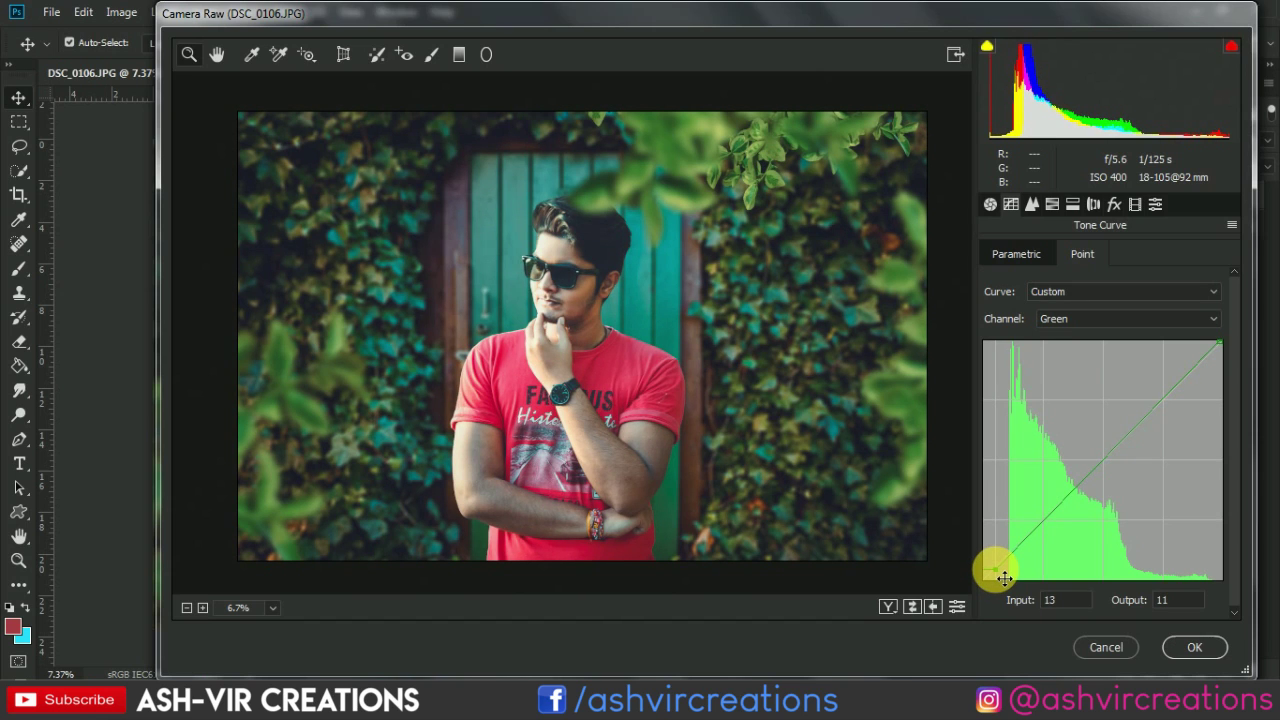
Step: Switch the point tone curve to the Red channel
click(1088, 318)
click(1070, 349)
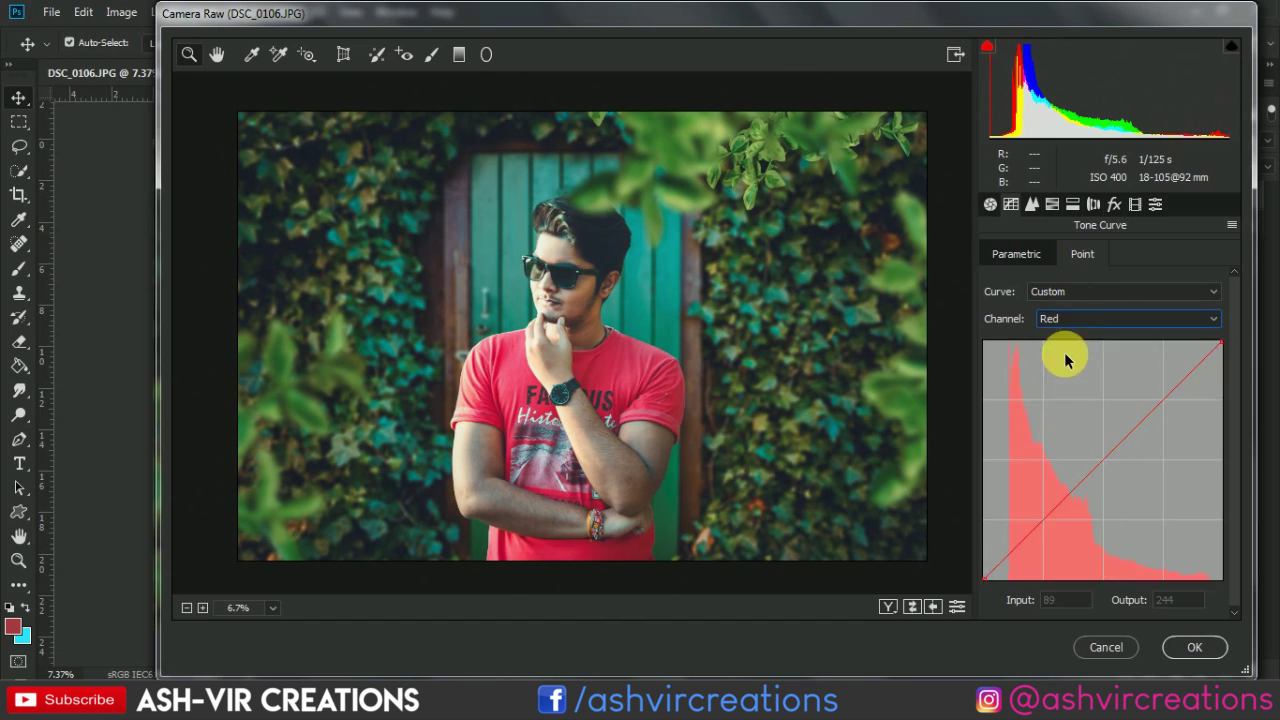
drag(986, 580, 1000, 563)
mouse_move(1221, 343)
mouse_down()
mouse_move(1223, 361)
mouse_move(1243, 334)
mouse_up()
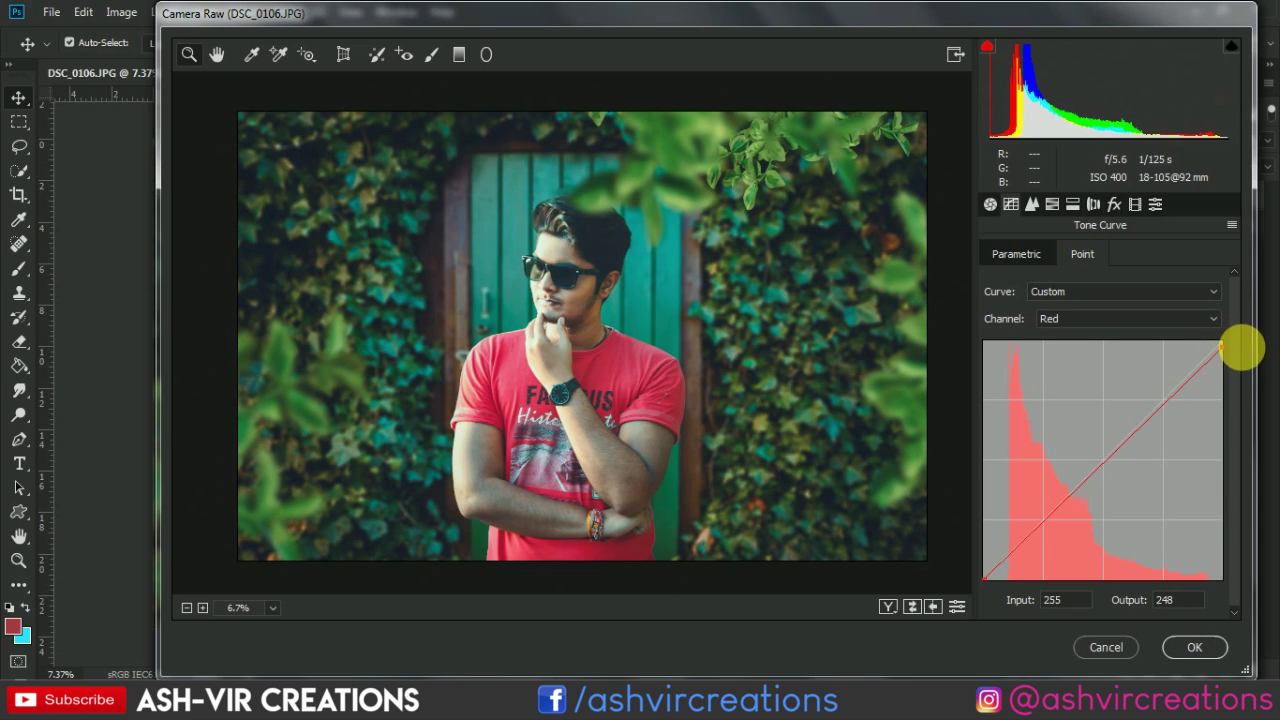
click(1072, 493)
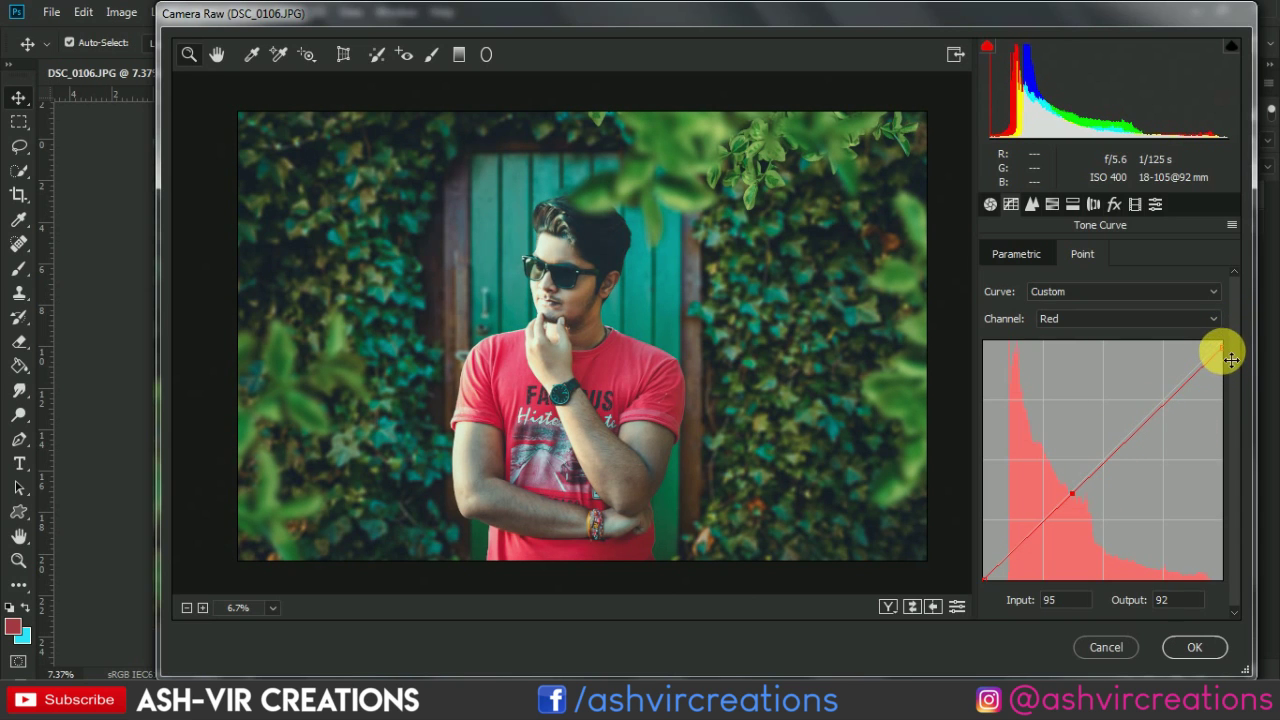
mouse_move(1231, 360)
mouse_down()
mouse_move(1233, 372)
mouse_move(1229, 335)
mouse_move(1245, 384)
mouse_move(1232, 342)
mouse_up()
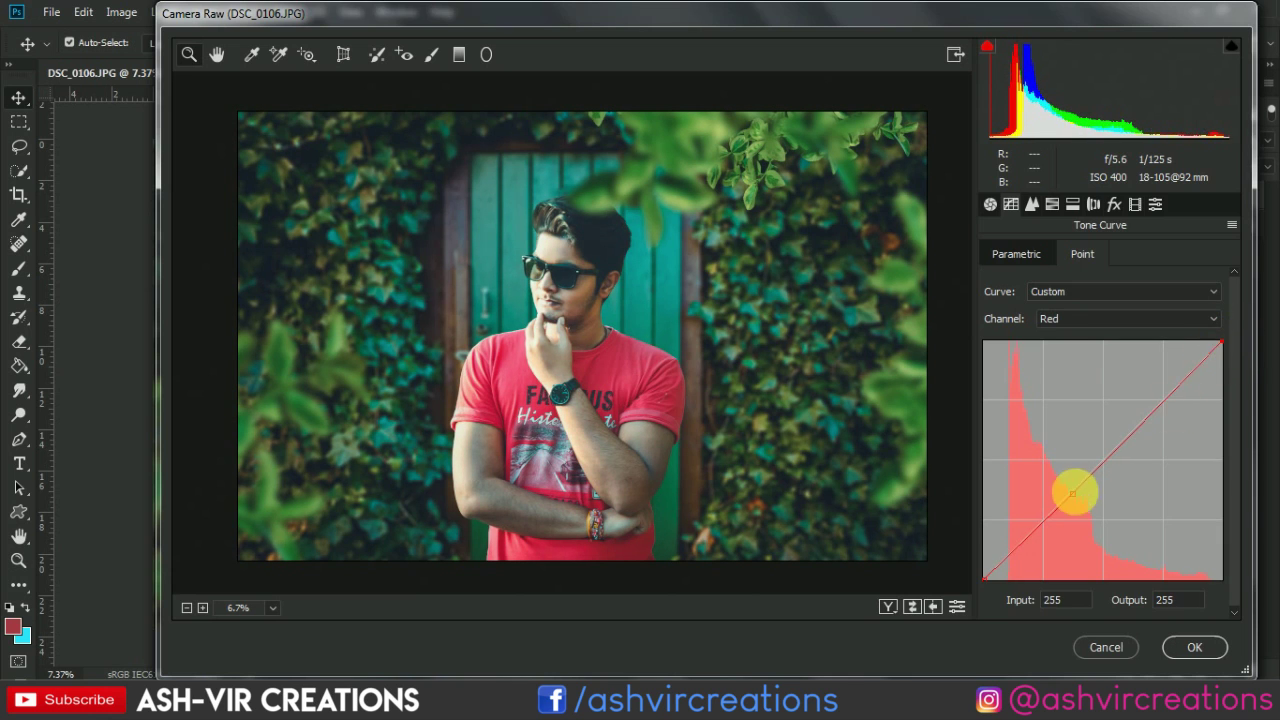
drag(1073, 493, 1278, 340)
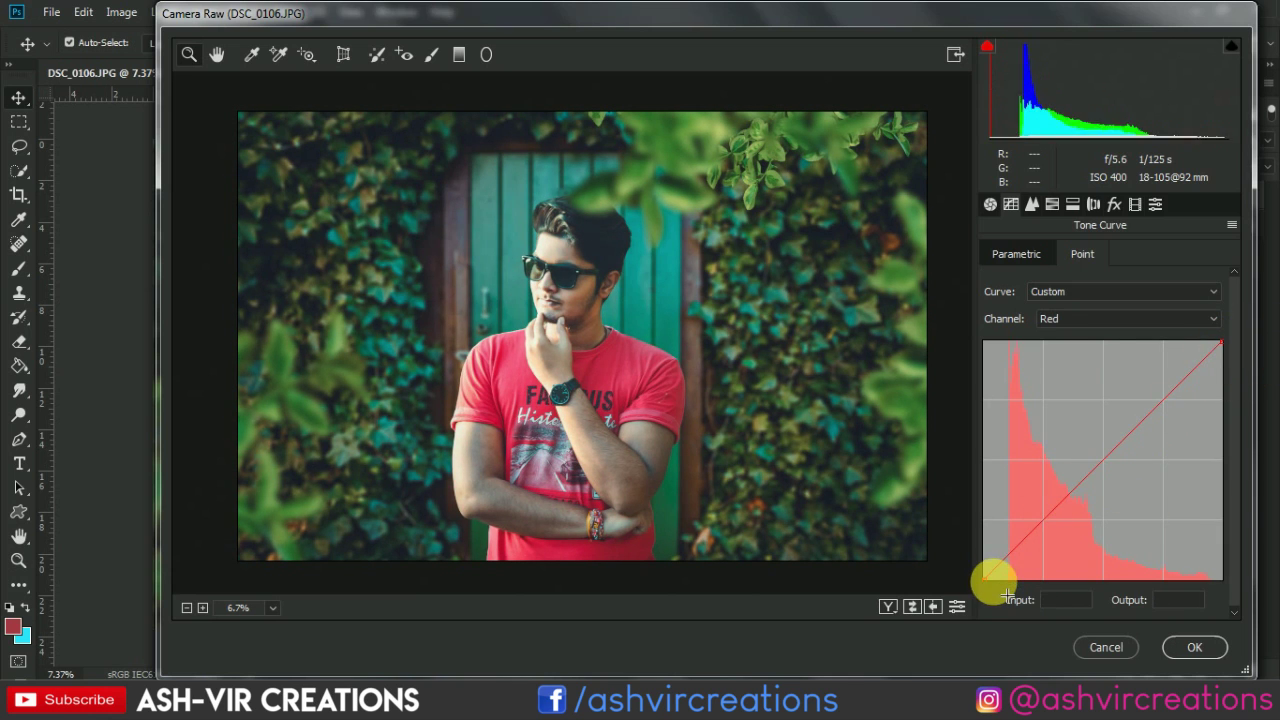
Step: Set the Red curve's black point to input 10, output 0
mouse_move(993, 588)
mouse_down()
mouse_move(1014, 601)
mouse_move(986, 594)
mouse_move(968, 616)
mouse_move(1000, 586)
mouse_move(1020, 592)
mouse_move(989, 602)
mouse_up()
click(1131, 455)
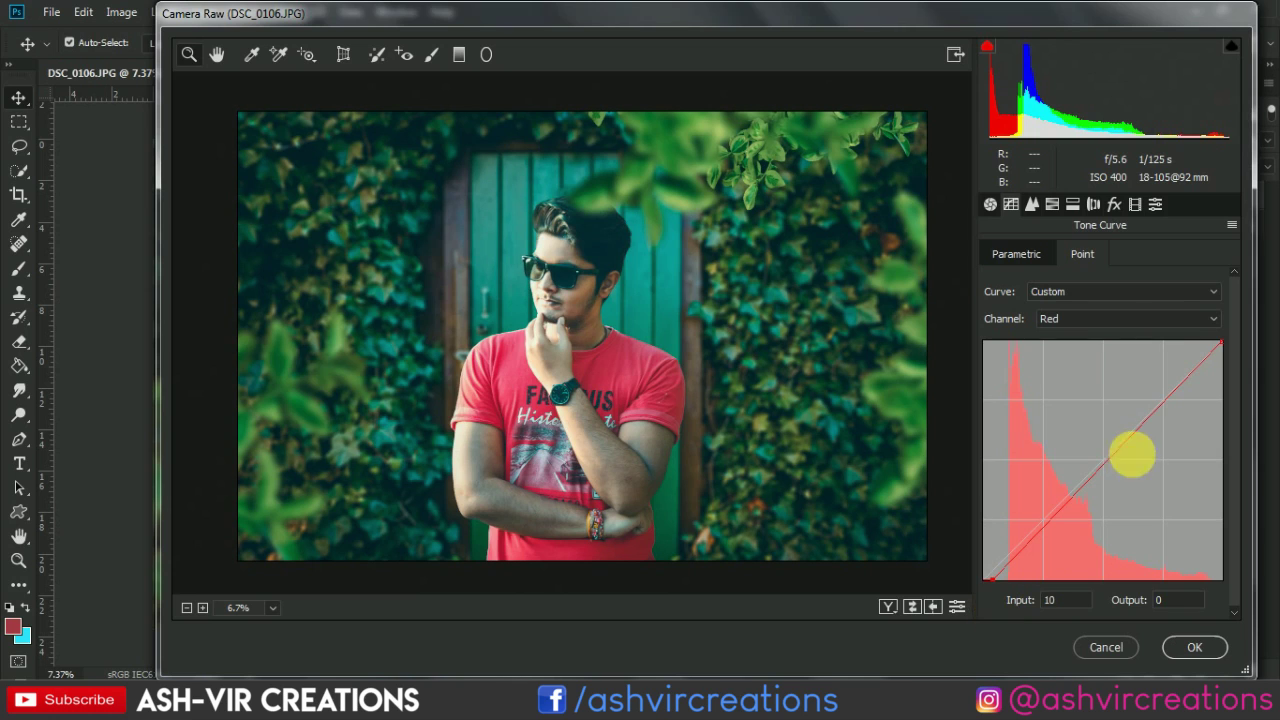
Step: In the Calibration settings, set the Shadows Tint to +8 and the Blue Primary hue to -18
click(1135, 205)
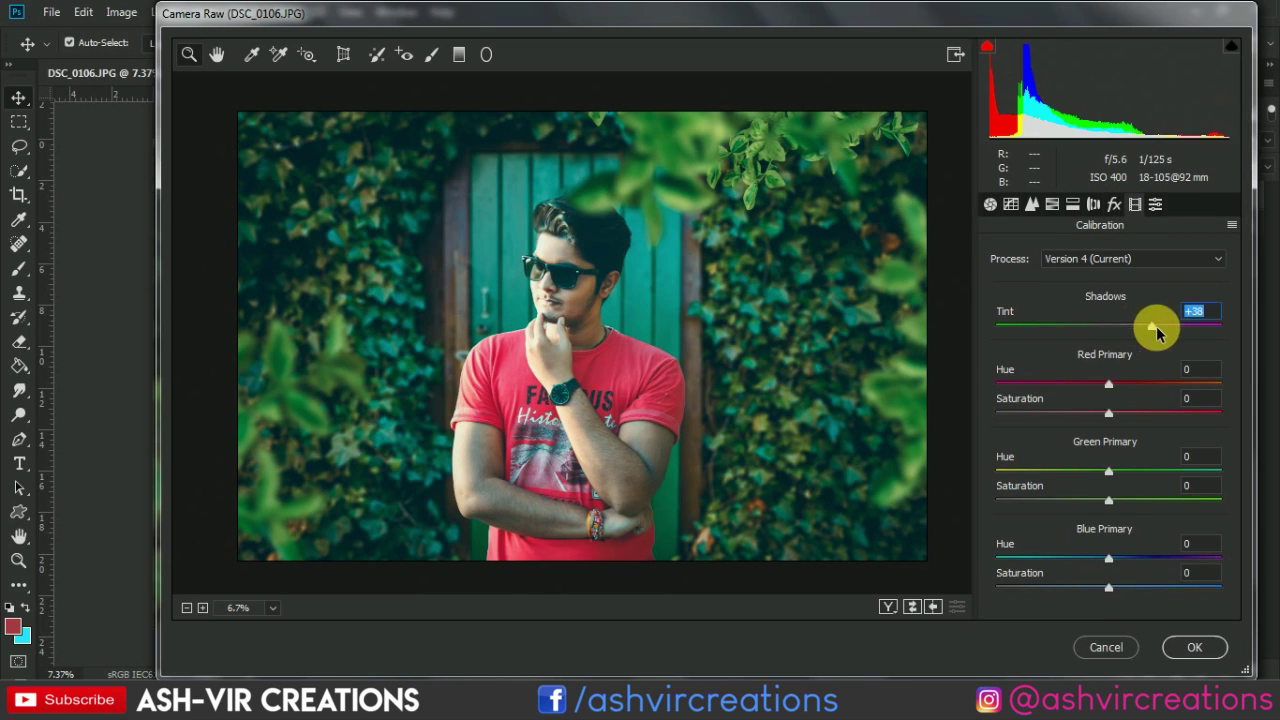
drag(1157, 333, 1117, 355)
click(1120, 580)
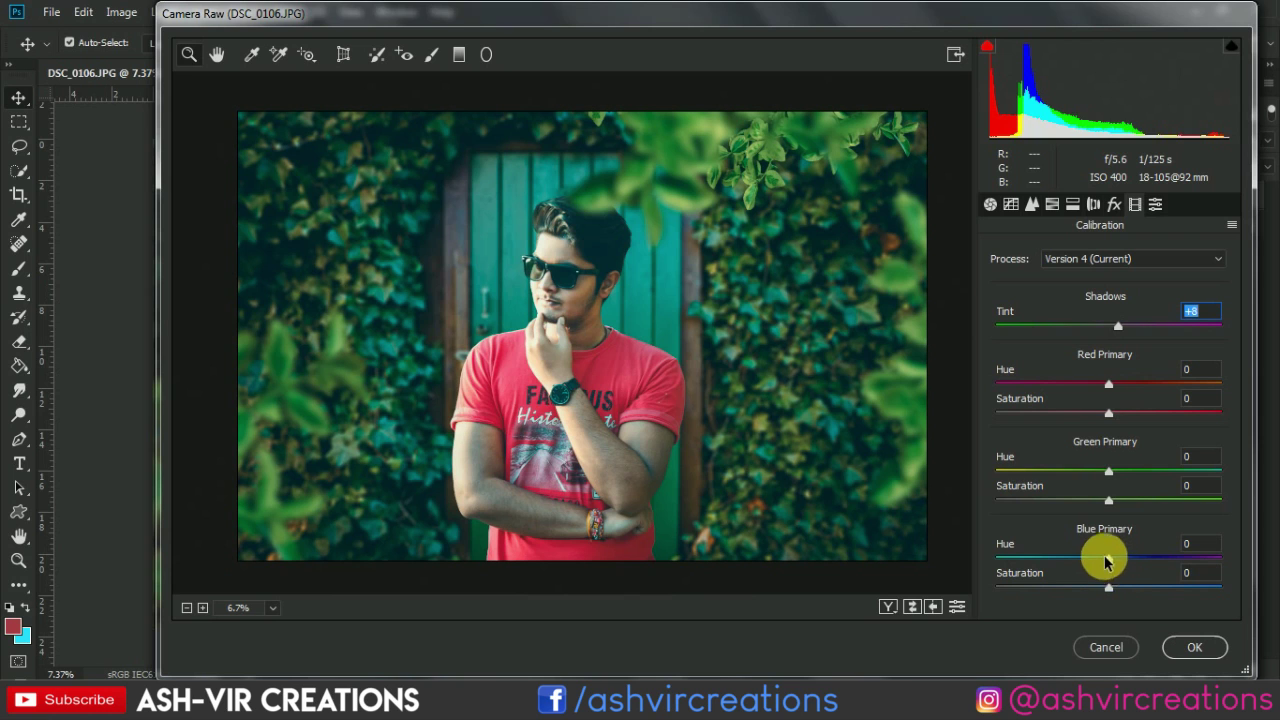
mouse_move(1106, 563)
mouse_down()
mouse_move(1089, 563)
mouse_move(1134, 566)
mouse_move(1014, 560)
mouse_move(1197, 561)
mouse_move(1090, 560)
mouse_up()
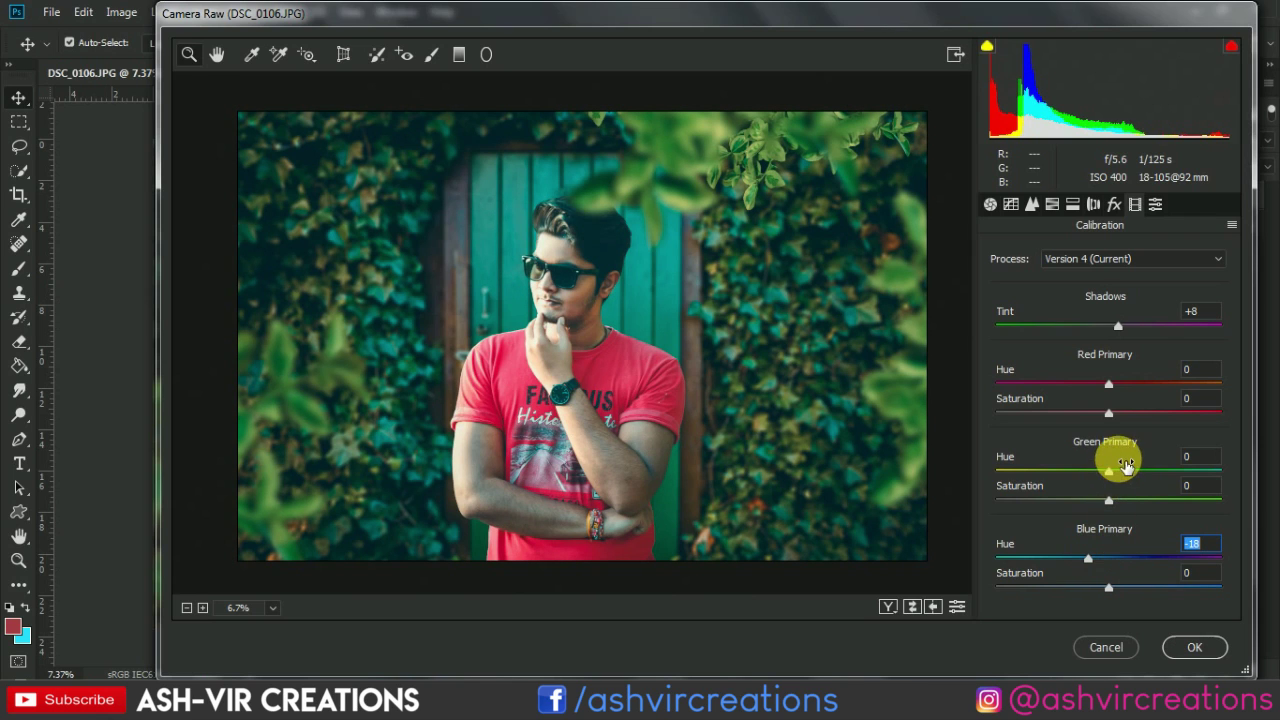
Step: Set the Green Primary to hue +26 and saturation +4, the Red Primary to hue +6 and saturation +9, and apply the Camera Raw filter
drag(1112, 468, 1084, 486)
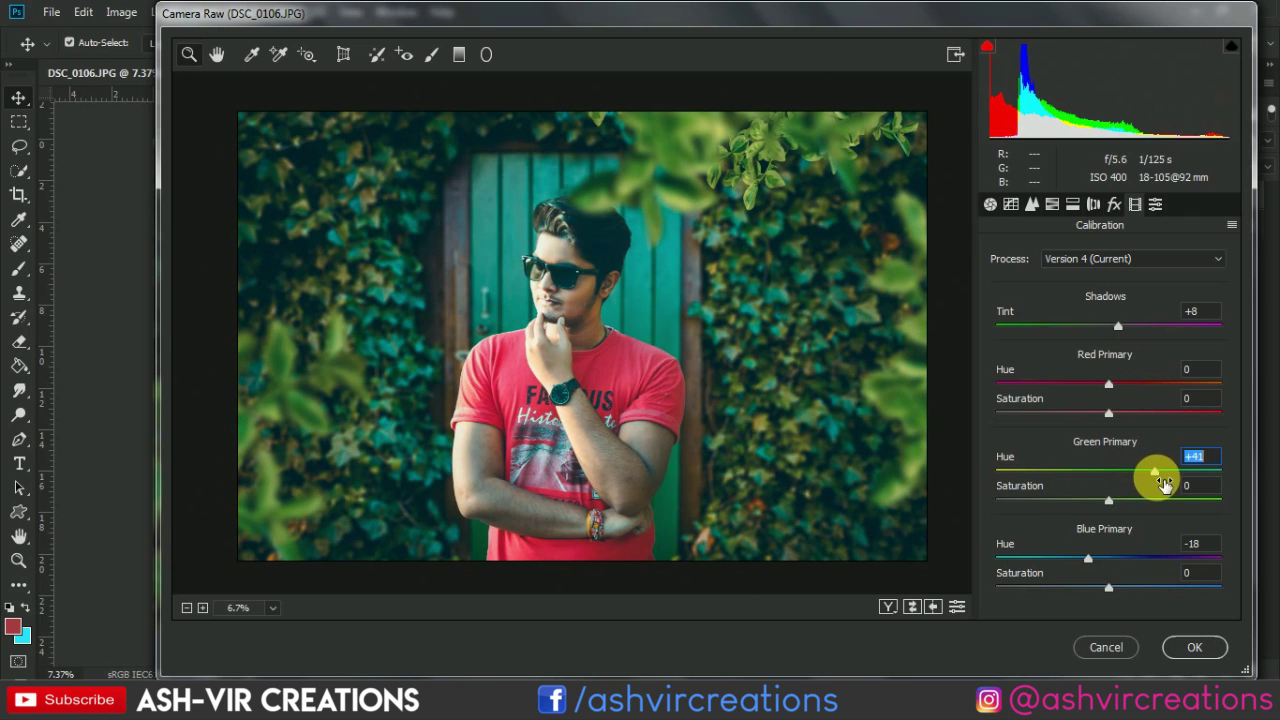
drag(1165, 484, 1114, 507)
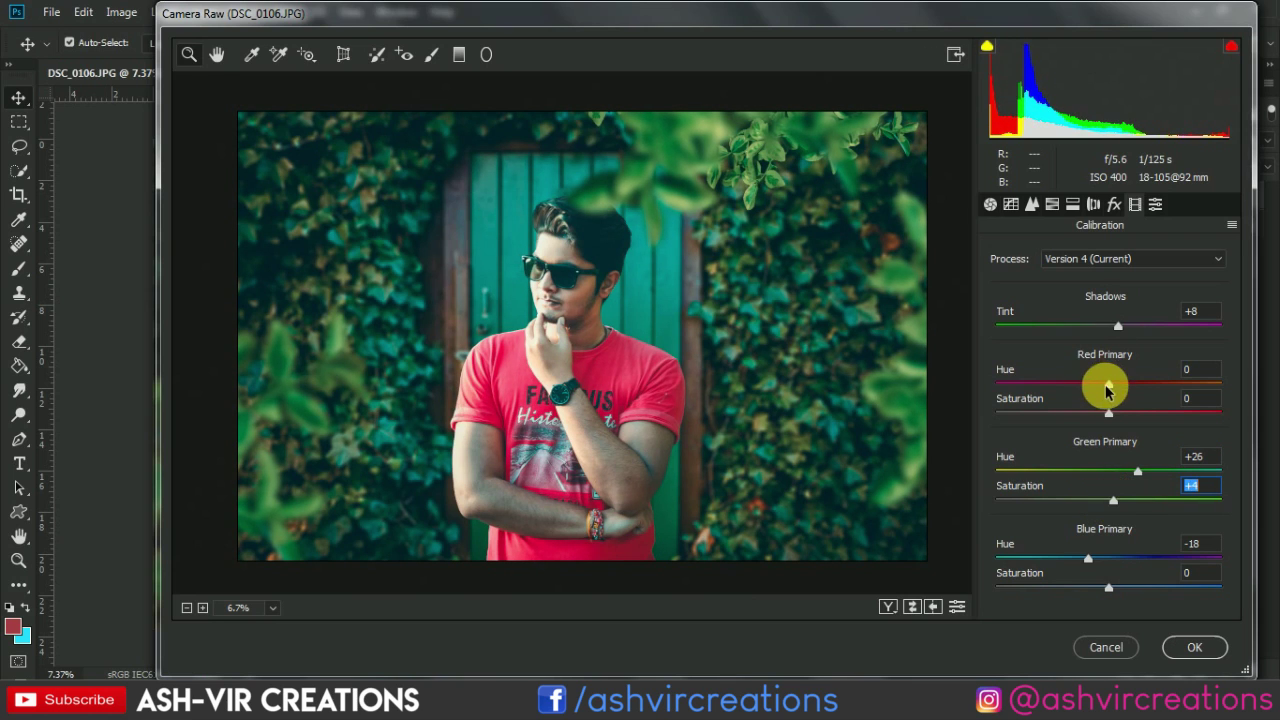
mouse_move(1122, 397)
mouse_down()
mouse_move(1094, 386)
mouse_move(1123, 394)
mouse_move(1112, 386)
mouse_move(1131, 383)
mouse_move(1097, 384)
mouse_move(1126, 386)
mouse_move(1115, 388)
mouse_up()
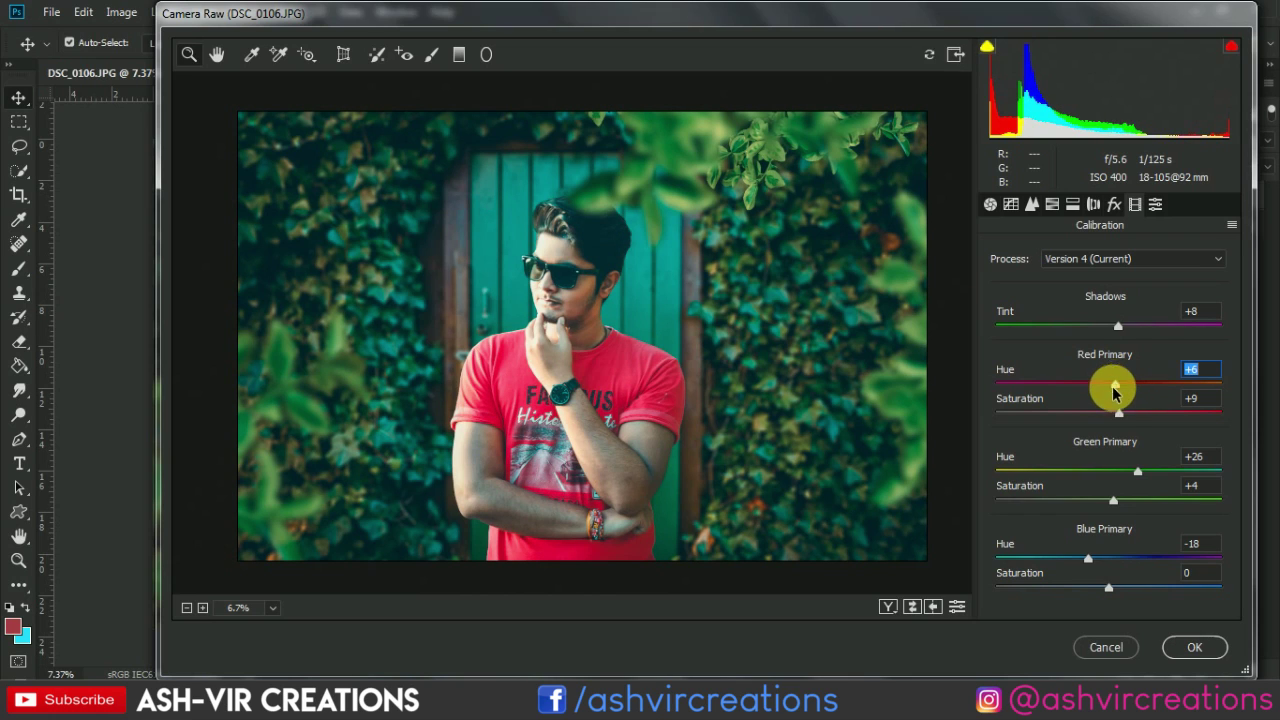
click(1196, 650)
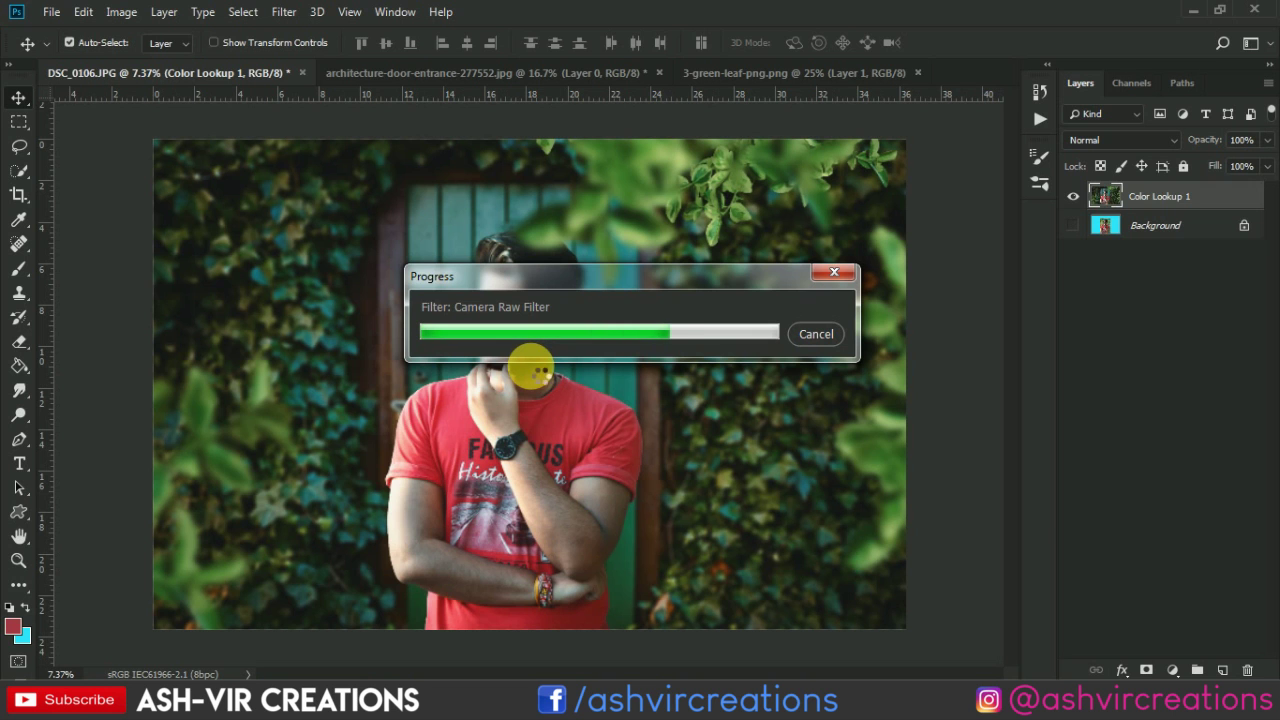
Step: Smooth the skin on the man's cheek beside the ear using the Mixer Brush at size 100
scroll(530, 366, up, 5)
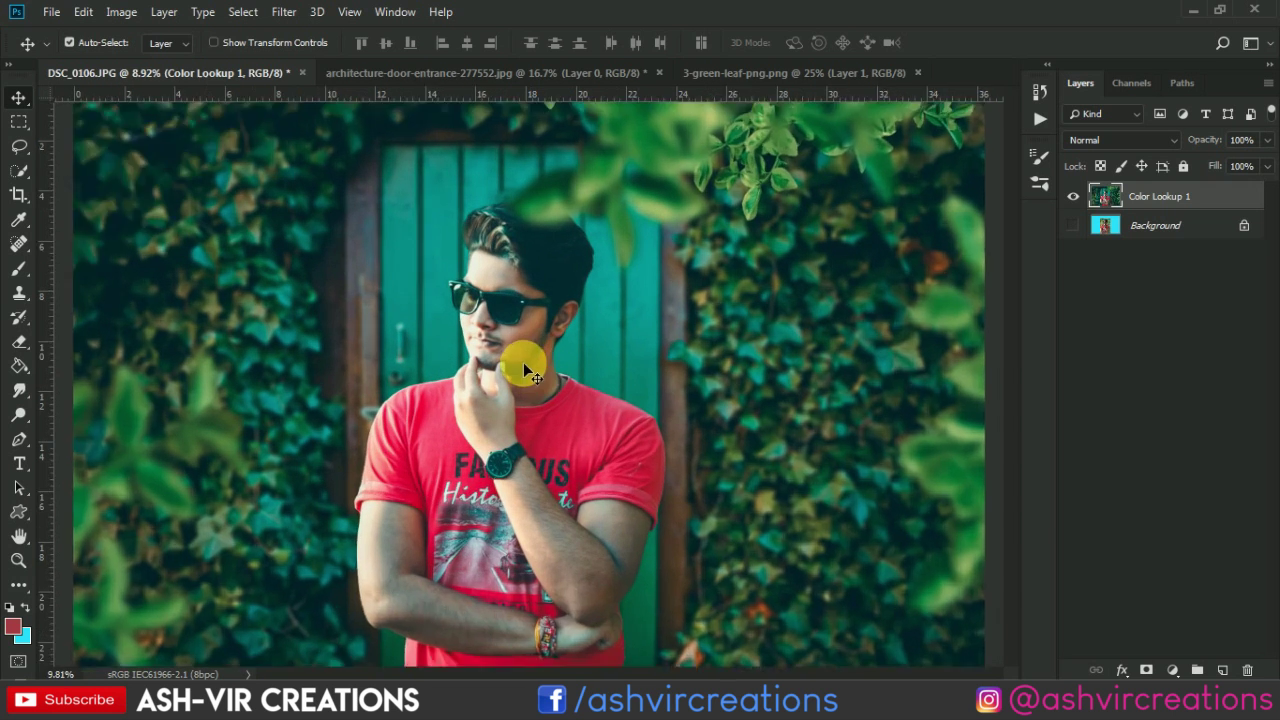
scroll(521, 315, up, 4)
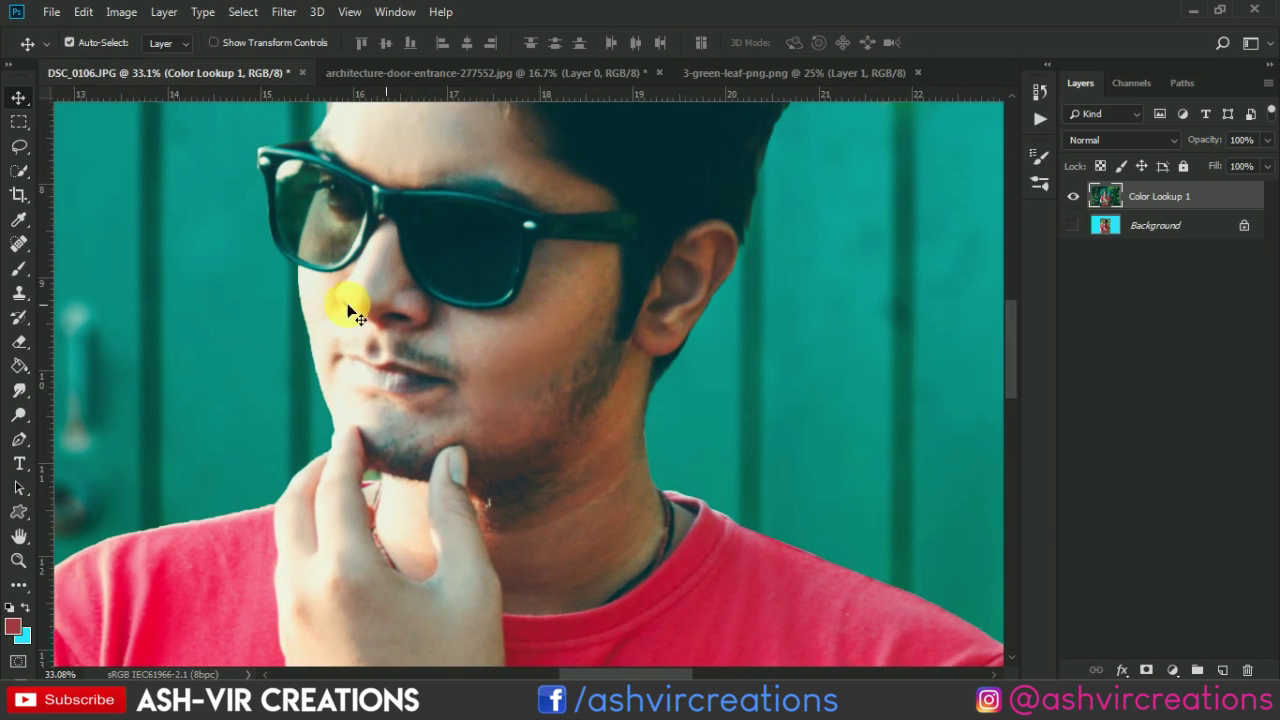
right_click(24, 263)
click(71, 318)
scroll(520, 325, up, 2)
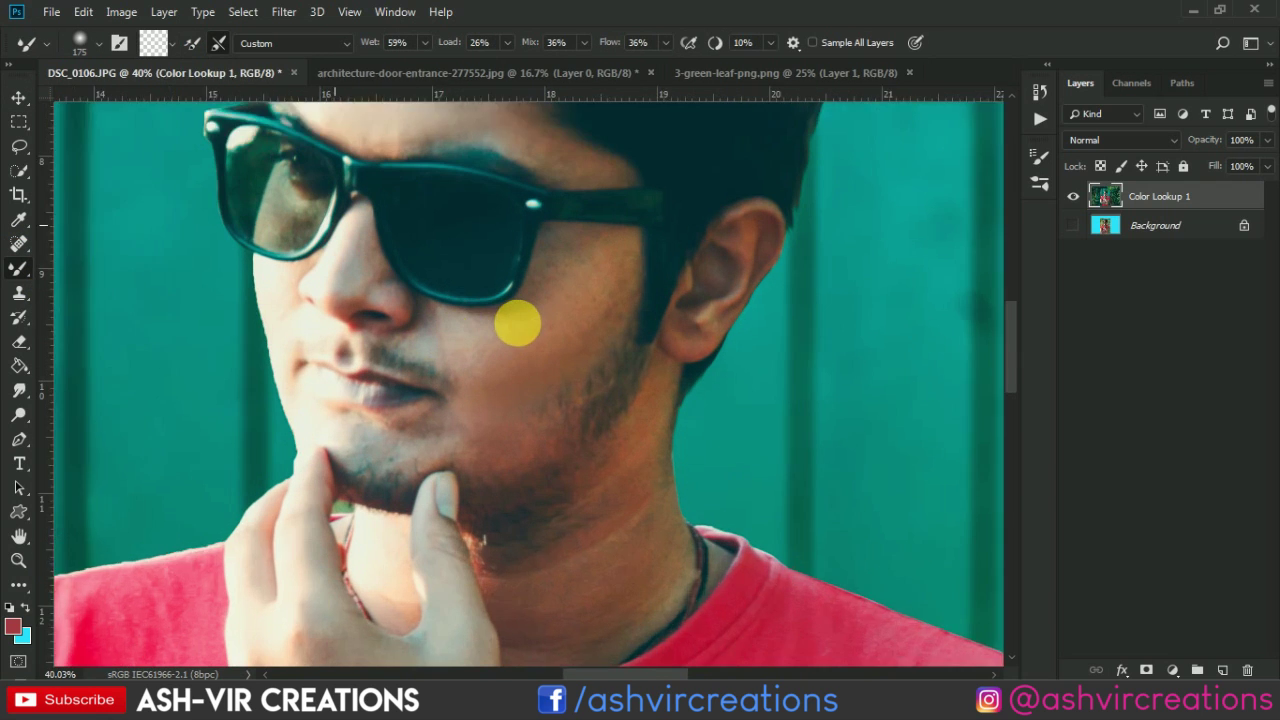
key(bracketleft)
key(bracketleft)
key(bracketleft)
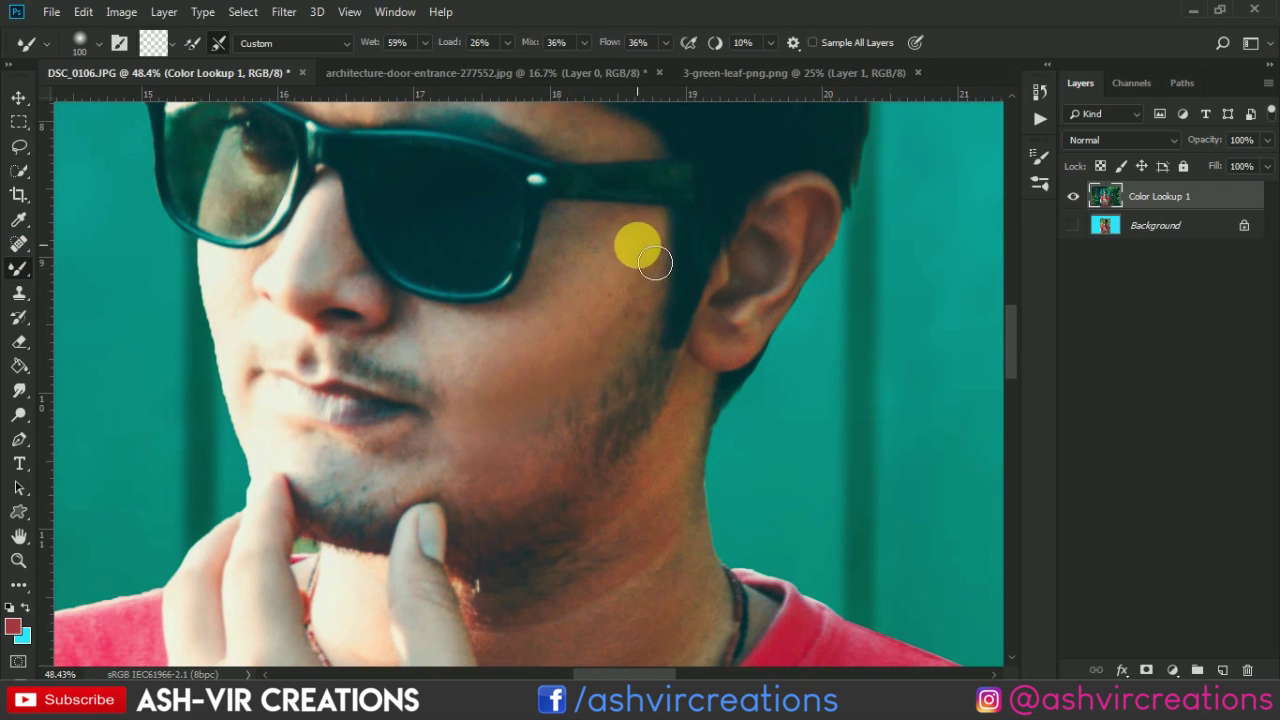
mouse_move(644, 274)
mouse_down()
mouse_move(622, 360)
mouse_move(638, 310)
mouse_move(568, 362)
mouse_move(644, 311)
mouse_move(597, 357)
mouse_move(672, 299)
mouse_move(655, 298)
mouse_move(592, 355)
mouse_move(575, 337)
mouse_move(569, 365)
mouse_move(661, 331)
mouse_move(644, 314)
mouse_move(553, 413)
mouse_move(647, 372)
mouse_move(679, 416)
mouse_move(587, 385)
mouse_up()
Step: Lighten the man's elbow and upper arm with the Dodge tool on midtones at 45% exposure, using a size 600 brush
scroll(648, 397, down, 3)
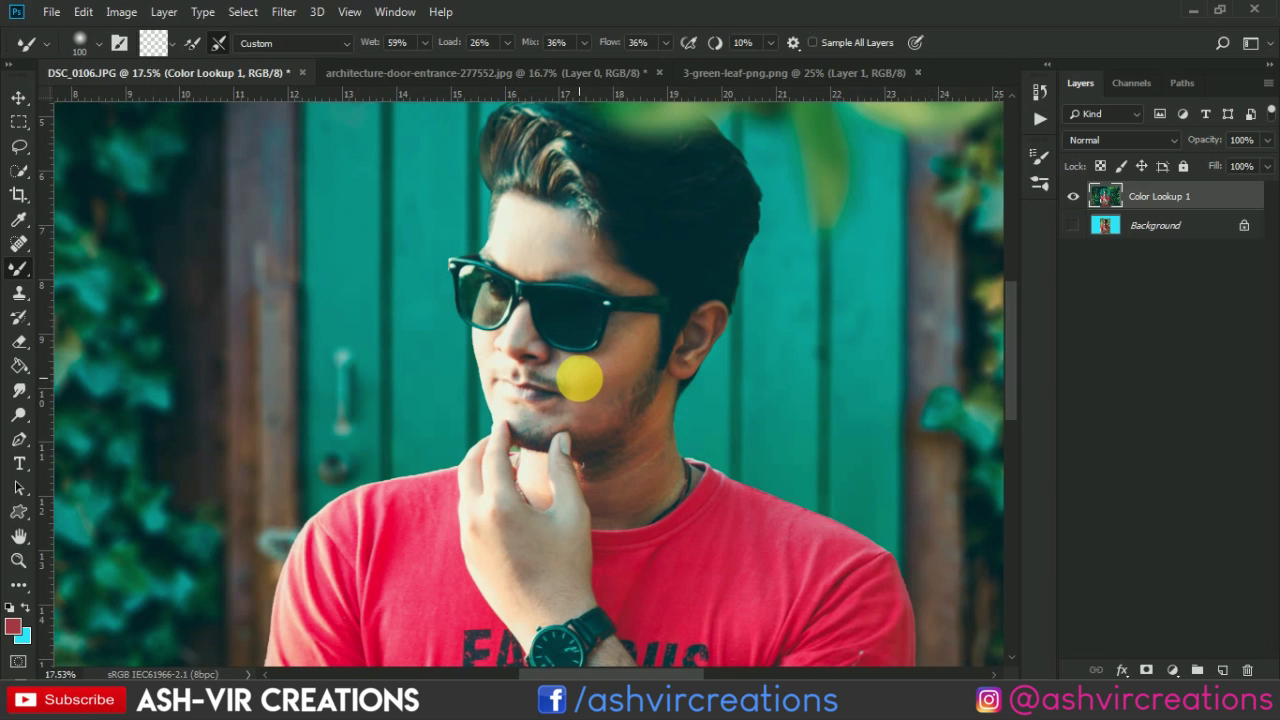
scroll(580, 380, down, 4)
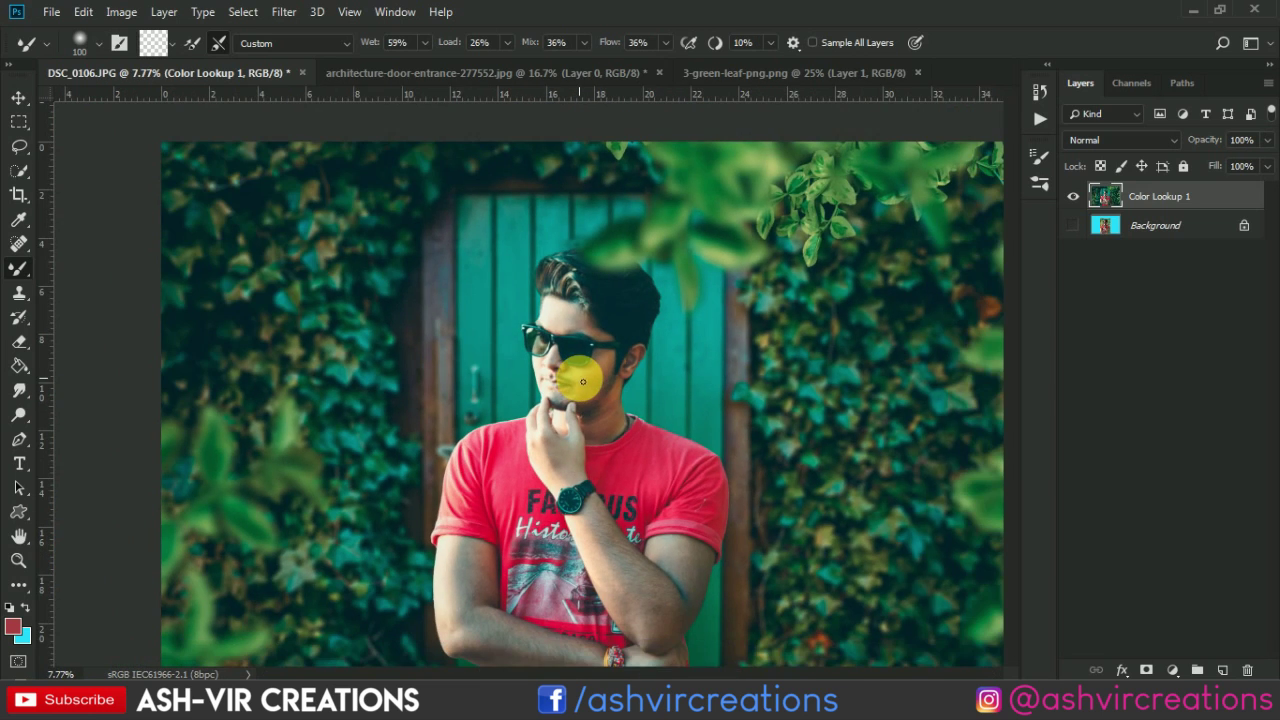
scroll(582, 381, down, 1)
scroll(571, 371, up, 5)
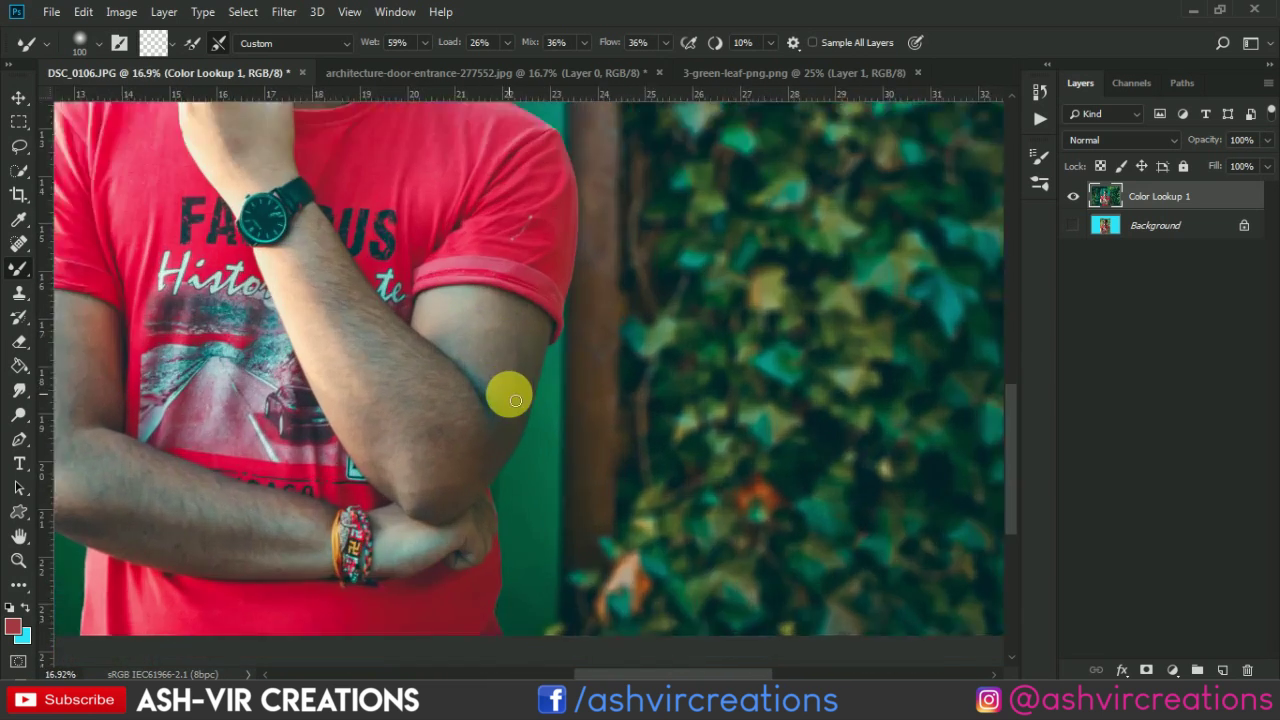
scroll(515, 400, up, 1)
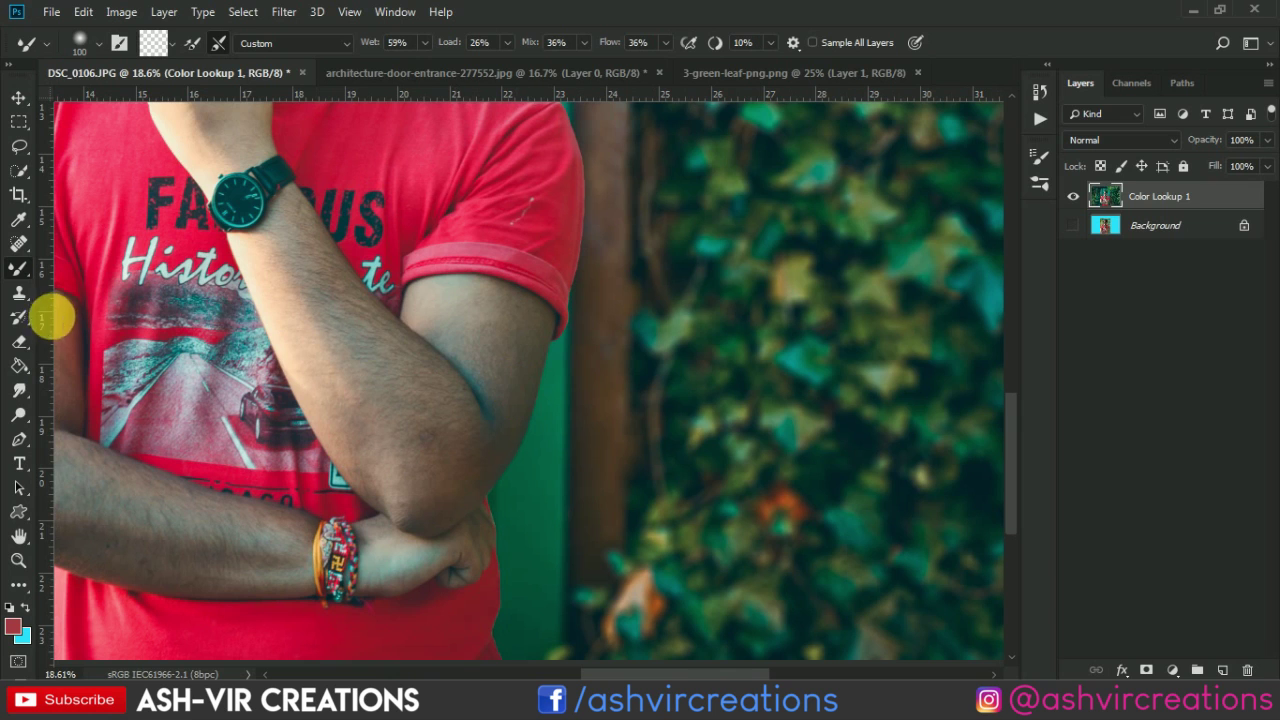
click(19, 414)
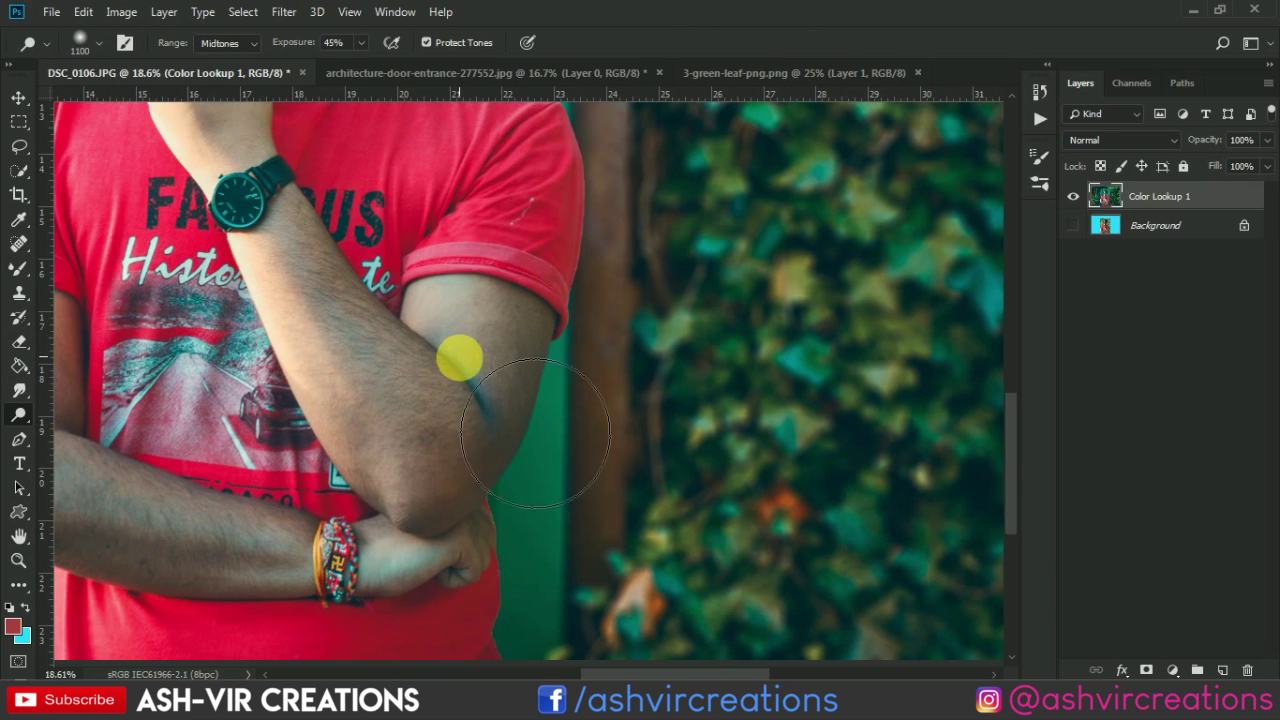
scroll(556, 455, up, 6)
key(bracketleft)
key(bracketleft)
key(bracketleft)
key(bracketleft)
key(bracketleft)
key(bracketleft)
key(bracketleft)
mouse_move(486, 418)
mouse_down()
mouse_move(408, 306)
mouse_move(407, 272)
mouse_up()
scroll(412, 268, down, 1)
scroll(392, 156, down, 5)
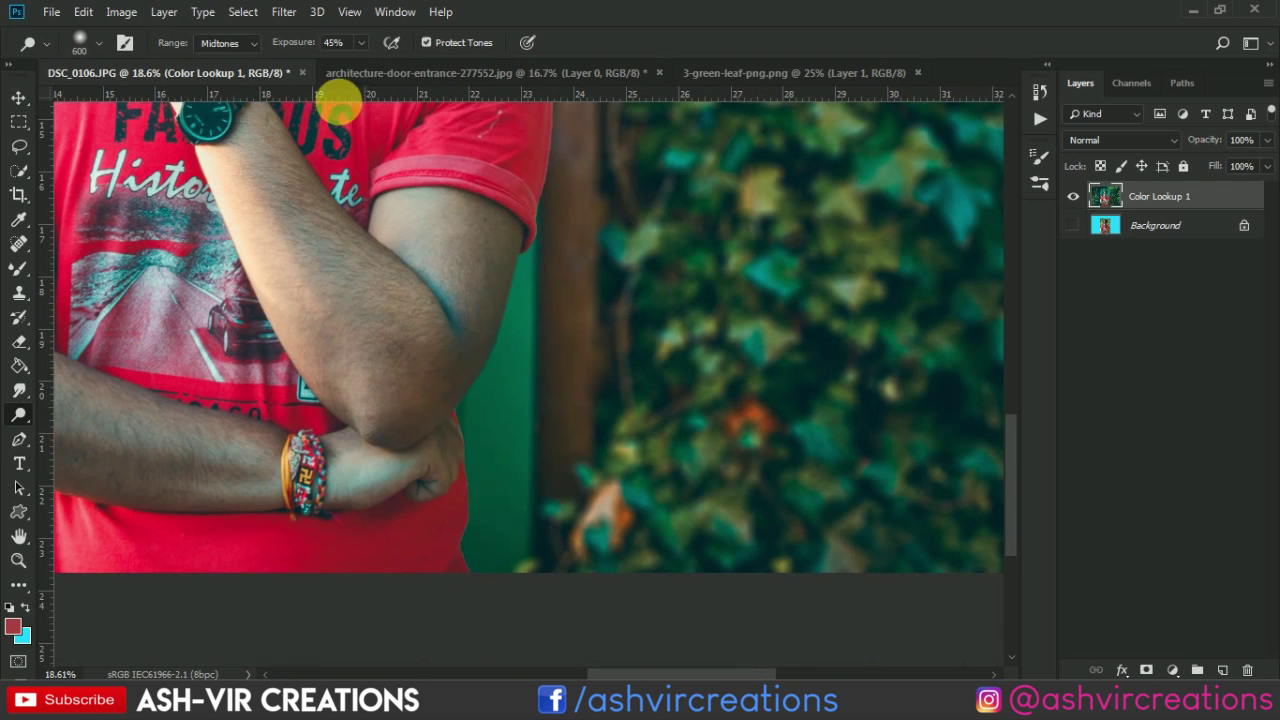
Step: Set the Dodge exposure to 27% and brush size to 900, and lighten the man's raised forearm
drag(298, 43, 280, 43)
key(bracketright)
key(bracketright)
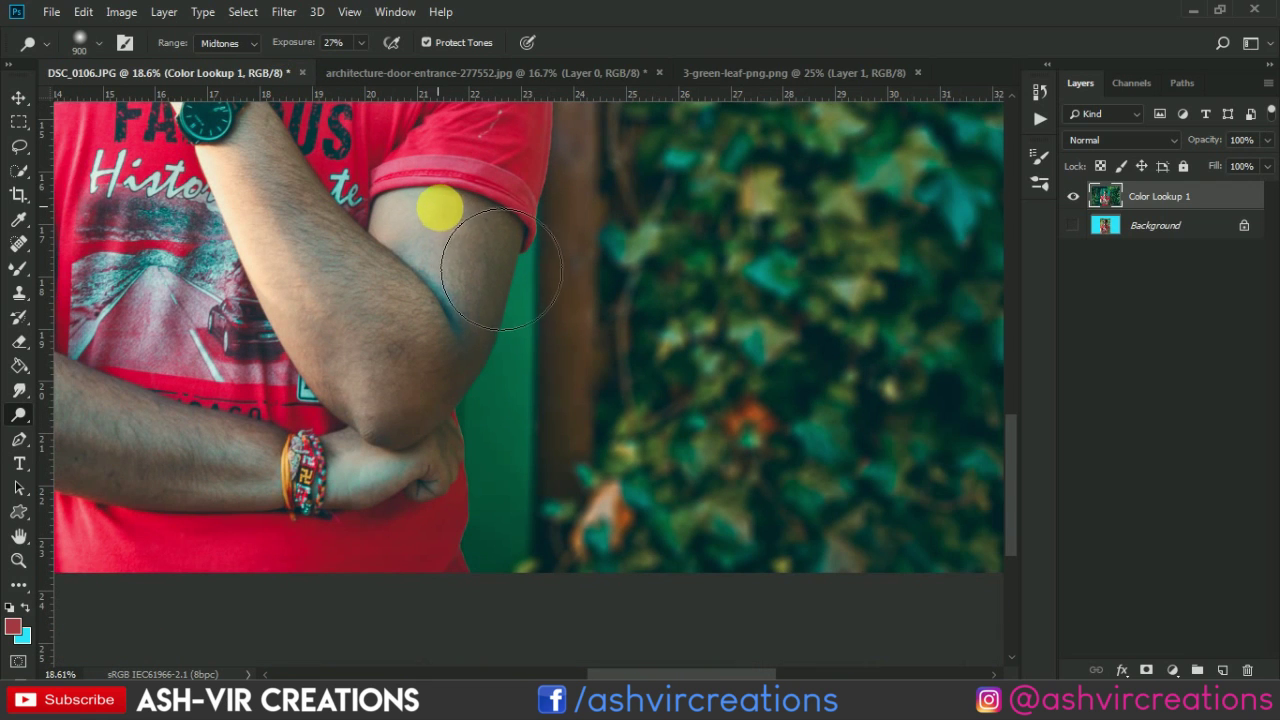
drag(515, 418, 800, 476)
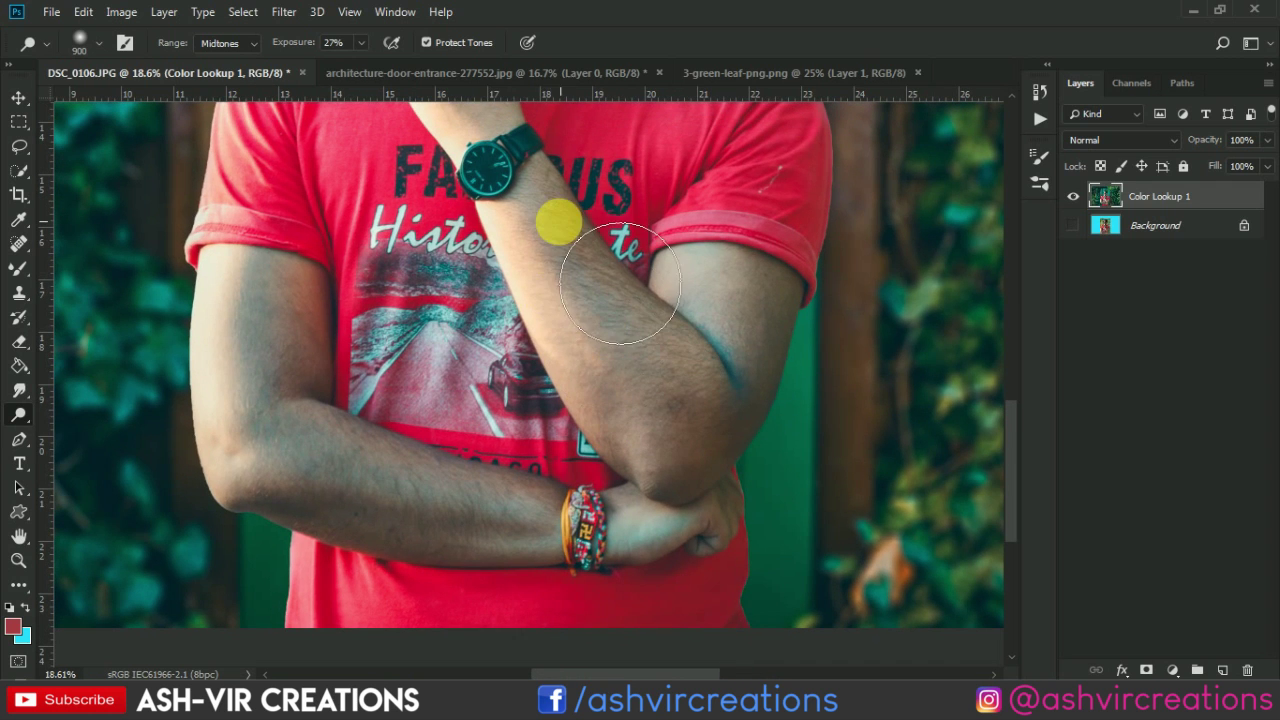
mouse_move(620, 283)
mouse_down()
mouse_move(591, 254)
mouse_move(663, 437)
mouse_move(727, 500)
mouse_move(751, 451)
mouse_move(534, 200)
mouse_up()
mouse_move(531, 392)
mouse_down()
mouse_move(535, 418)
mouse_move(514, 266)
mouse_up()
Step: Dodge the man's folded lower forearm from the bracelet to the elbow, reducing the brush to size 500
scroll(503, 435, down, 2)
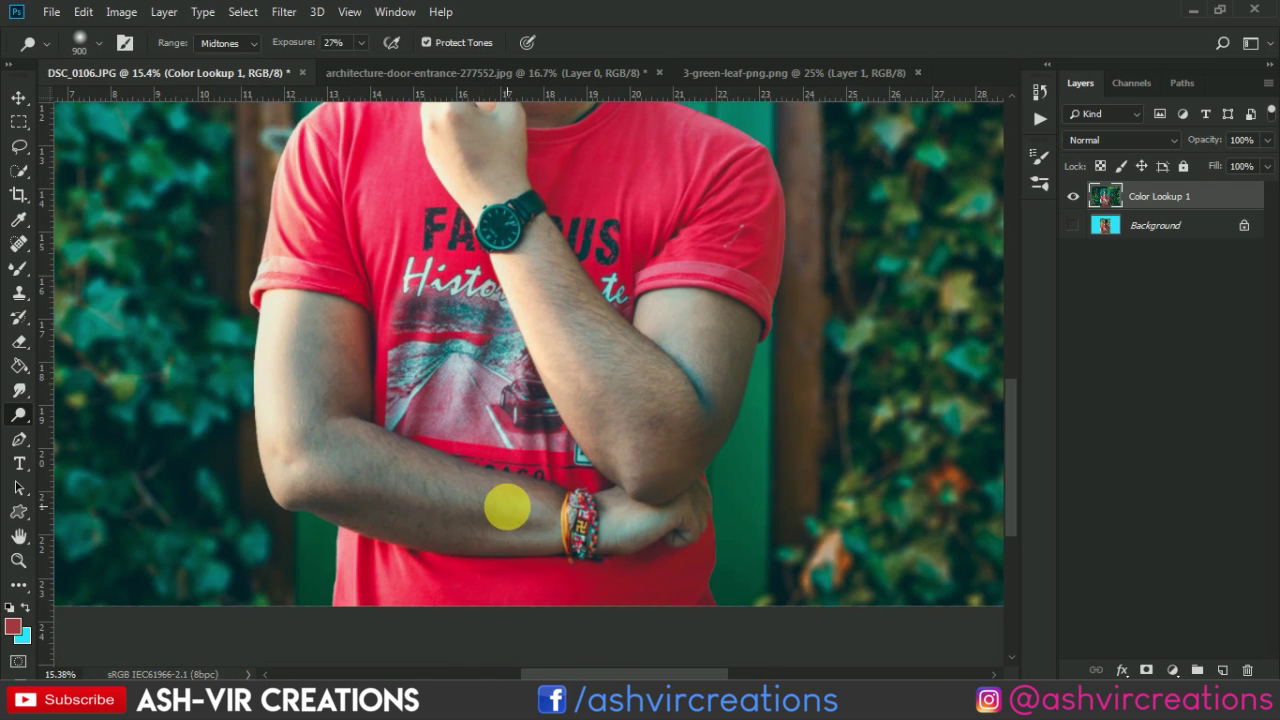
scroll(578, 525, up, 2)
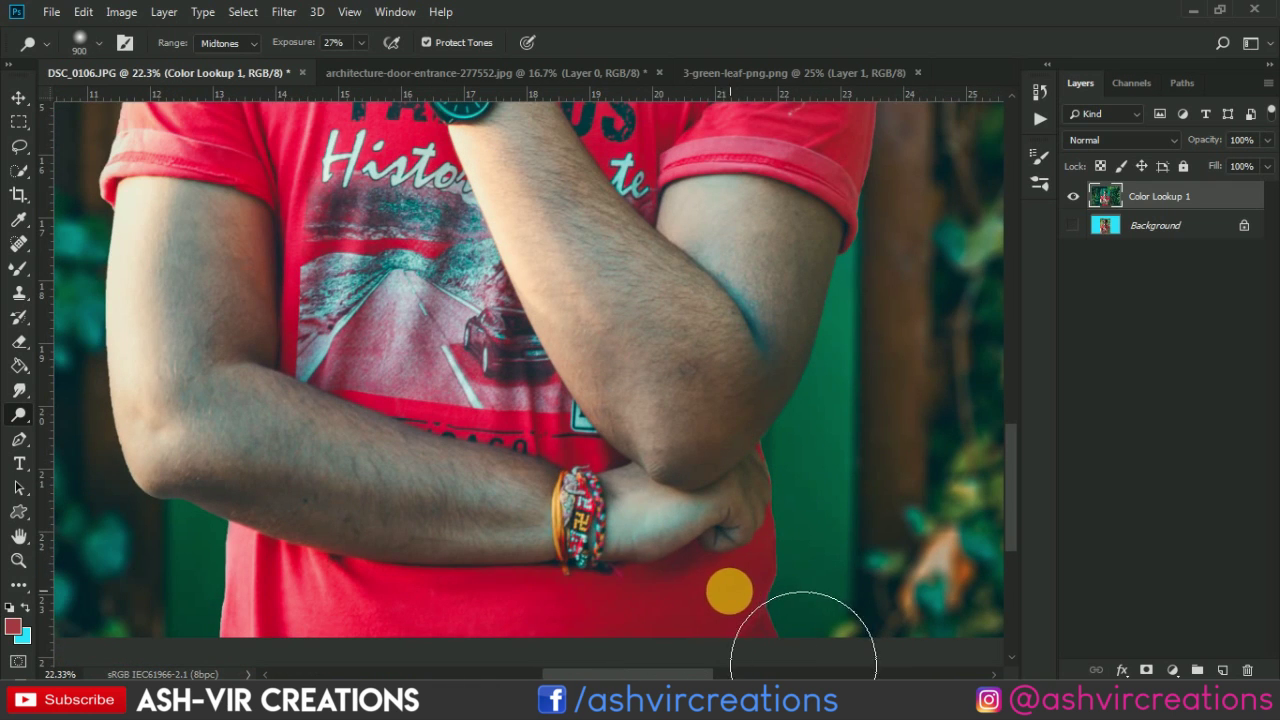
key(bracketleft)
key(bracketleft)
mouse_move(560, 565)
mouse_down()
mouse_move(417, 552)
mouse_move(367, 566)
mouse_move(503, 506)
mouse_move(580, 537)
mouse_move(234, 426)
mouse_up()
key(bracketleft)
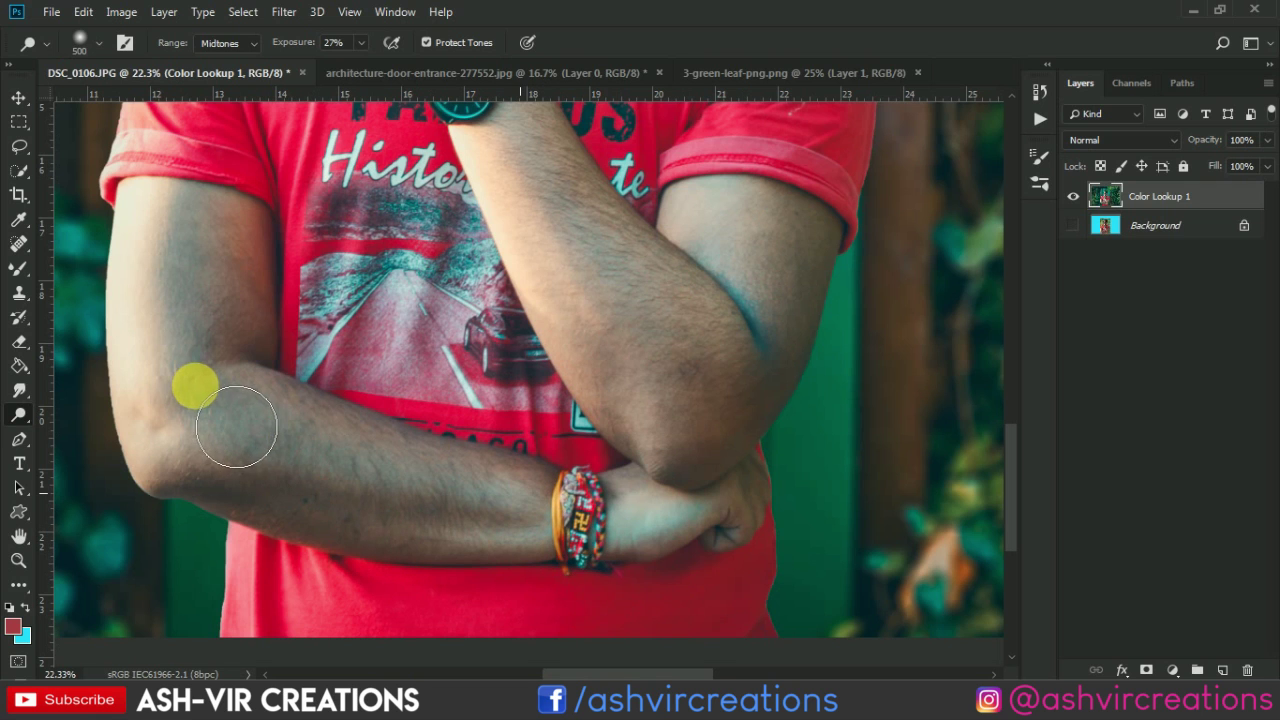
scroll(248, 426, down, 1)
scroll(238, 313, up, 1)
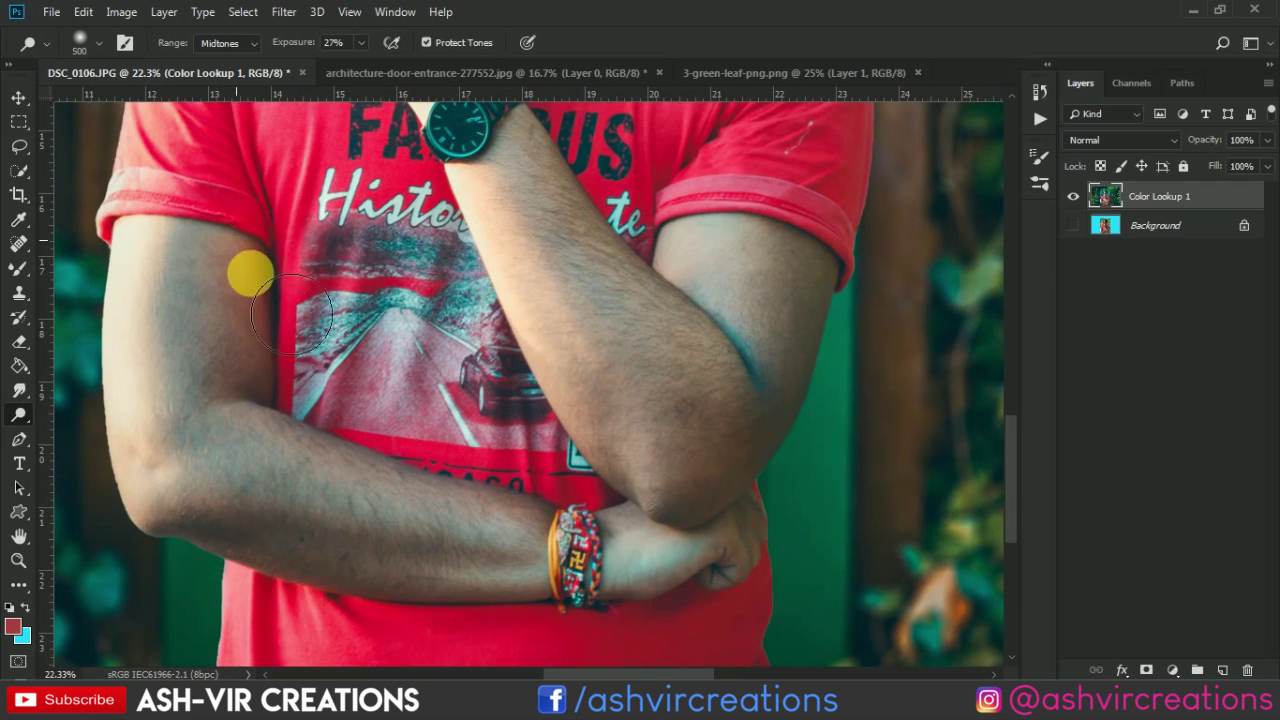
scroll(376, 408, down, 2)
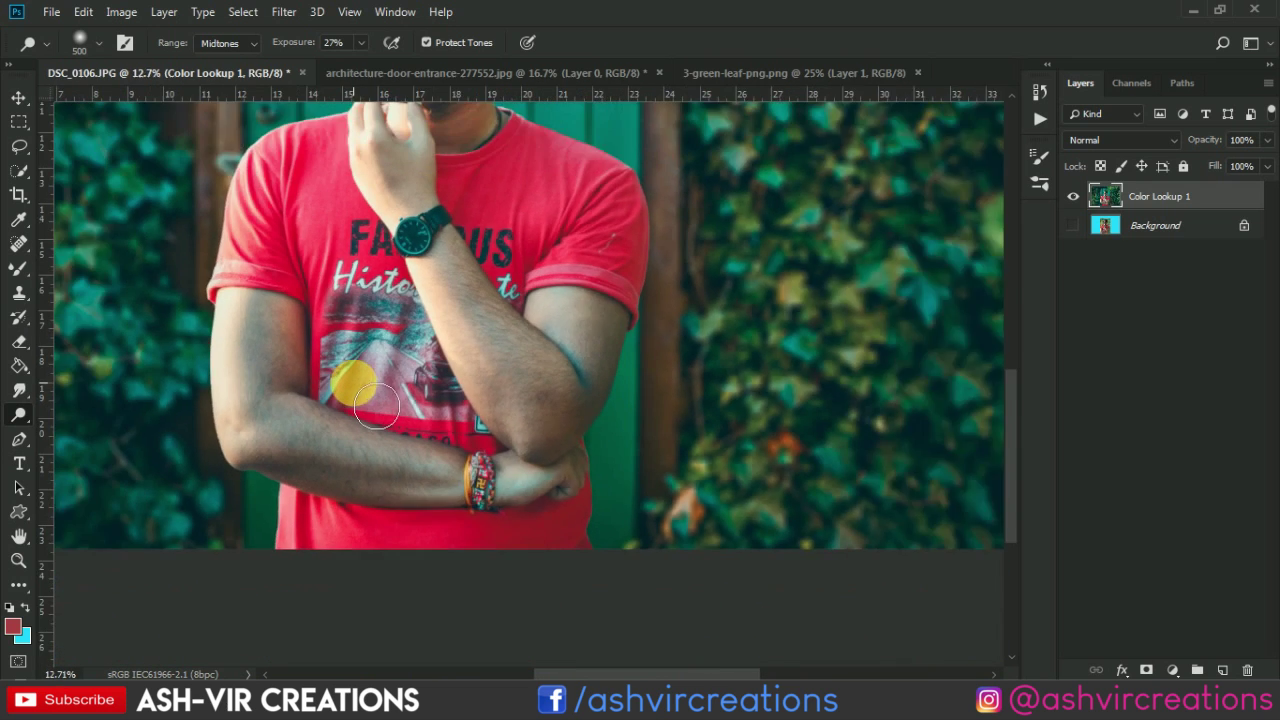
Step: Smooth the skin on the man's cheek below the sunglasses' temple with the Mixer Brush at size 175
scroll(376, 408, down, 3)
scroll(351, 377, up, 1)
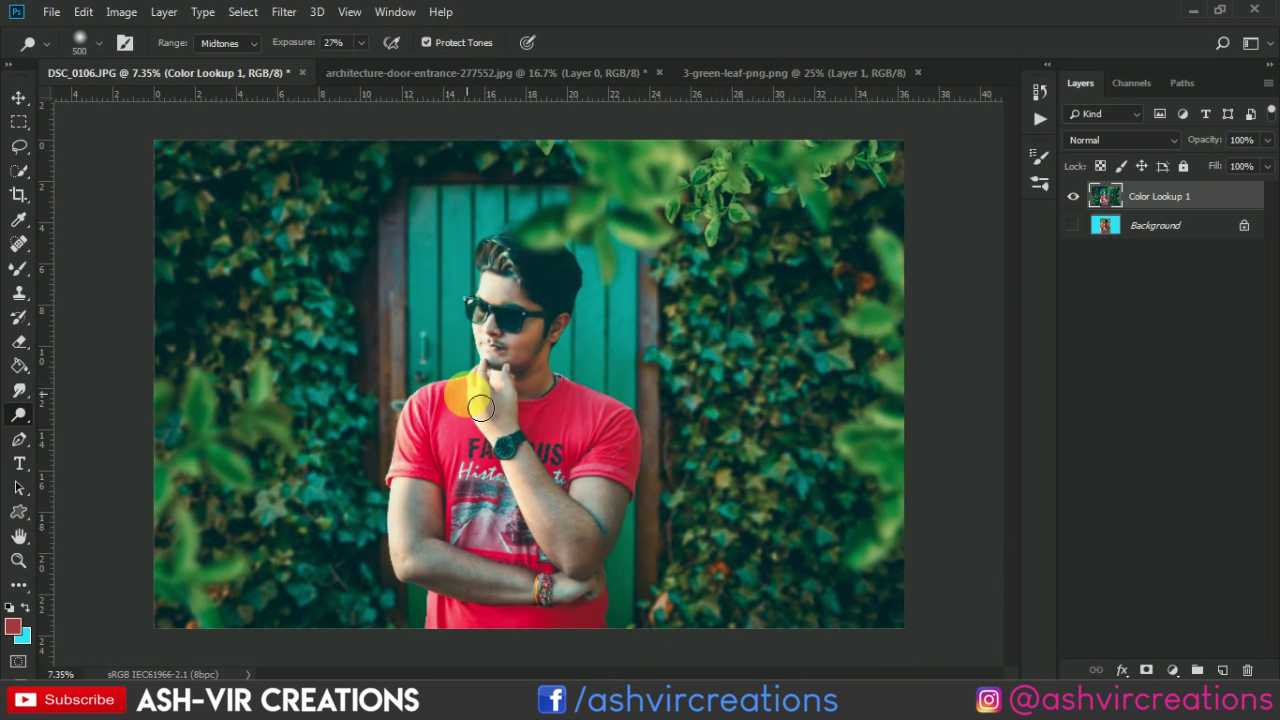
scroll(440, 488, up, 1)
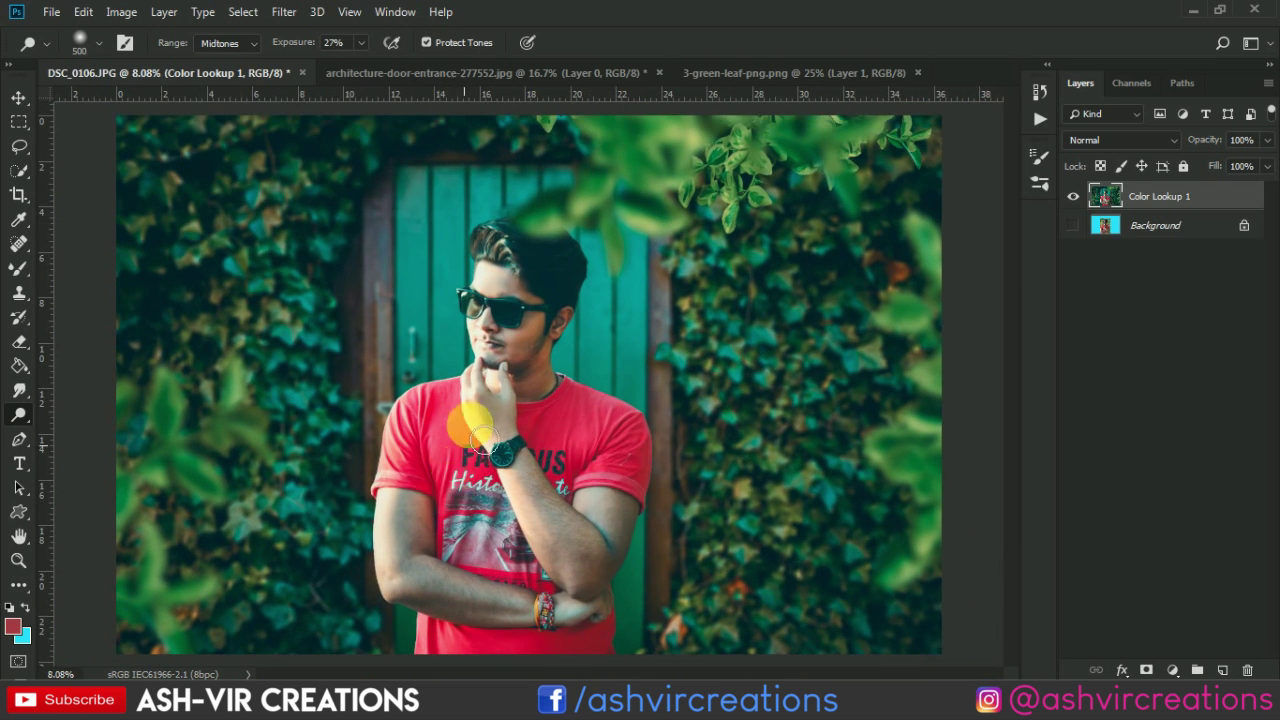
scroll(485, 320, up, 1)
scroll(493, 332, up, 5)
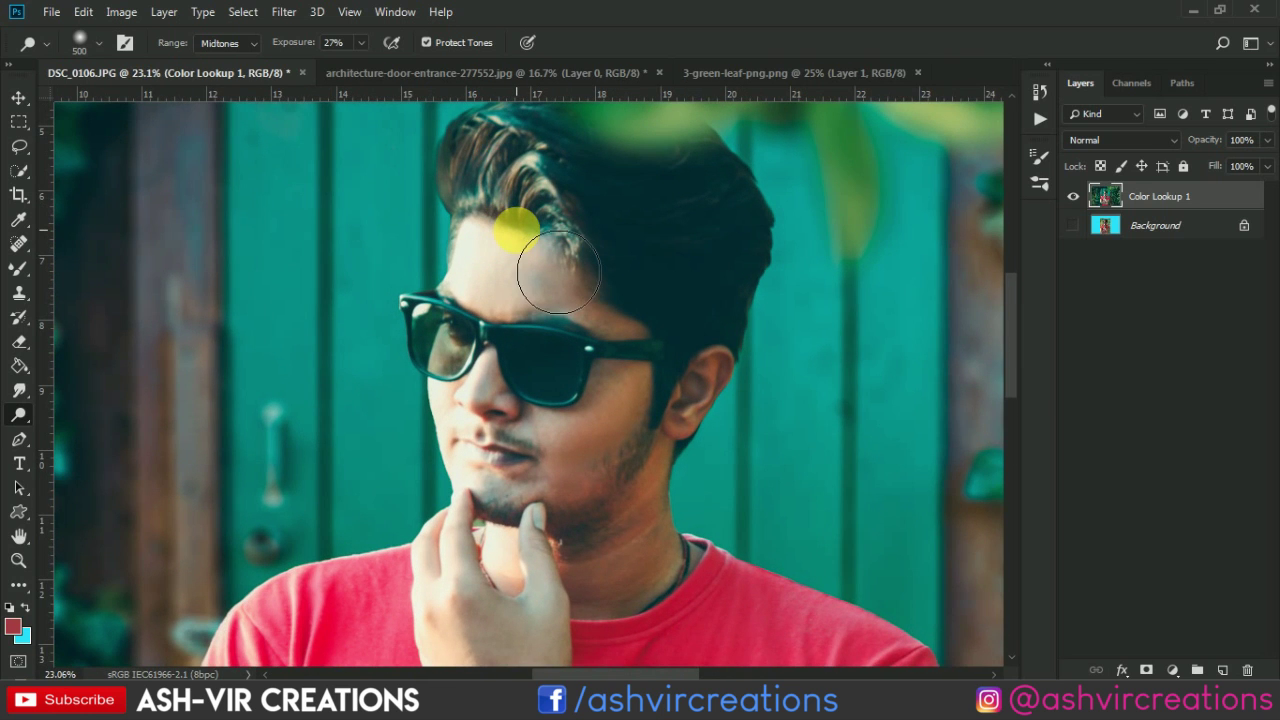
scroll(516, 230, up, 3)
click(18, 268)
scroll(616, 440, up, 2)
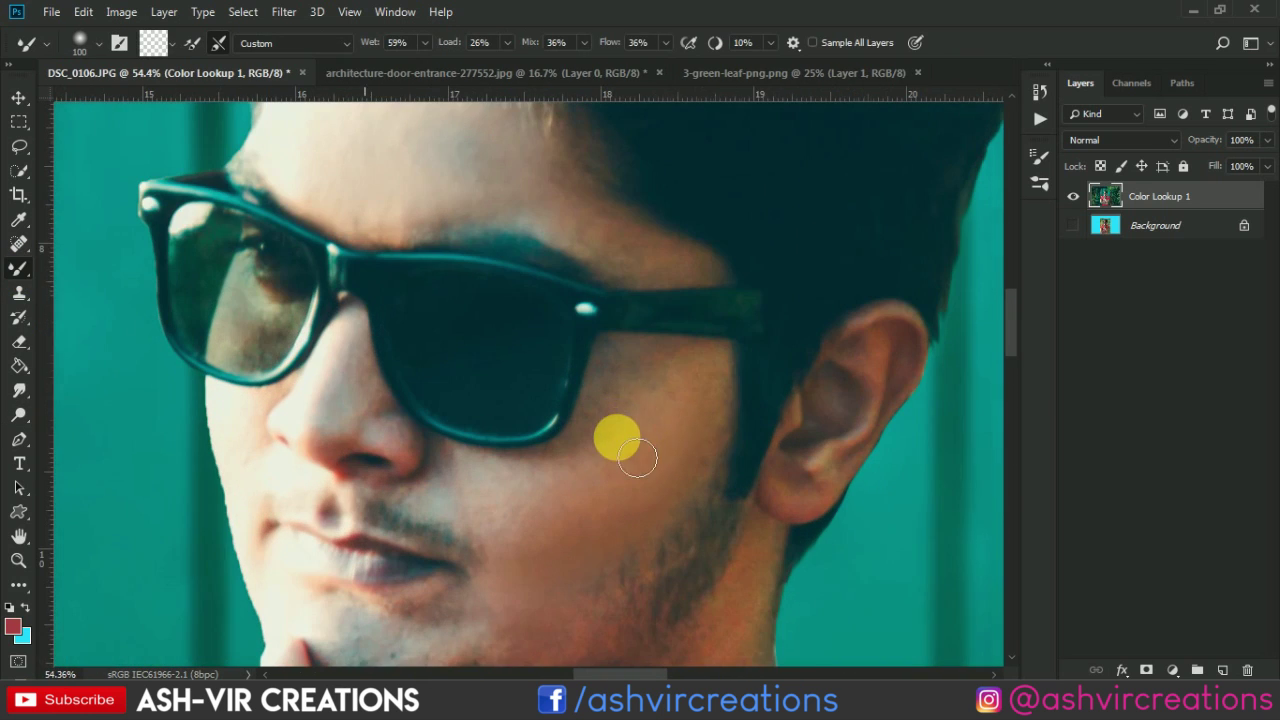
key(bracketright)
key(bracketright)
mouse_move(711, 426)
mouse_down()
mouse_move(669, 455)
mouse_move(639, 444)
mouse_move(642, 499)
mouse_move(633, 483)
mouse_up()
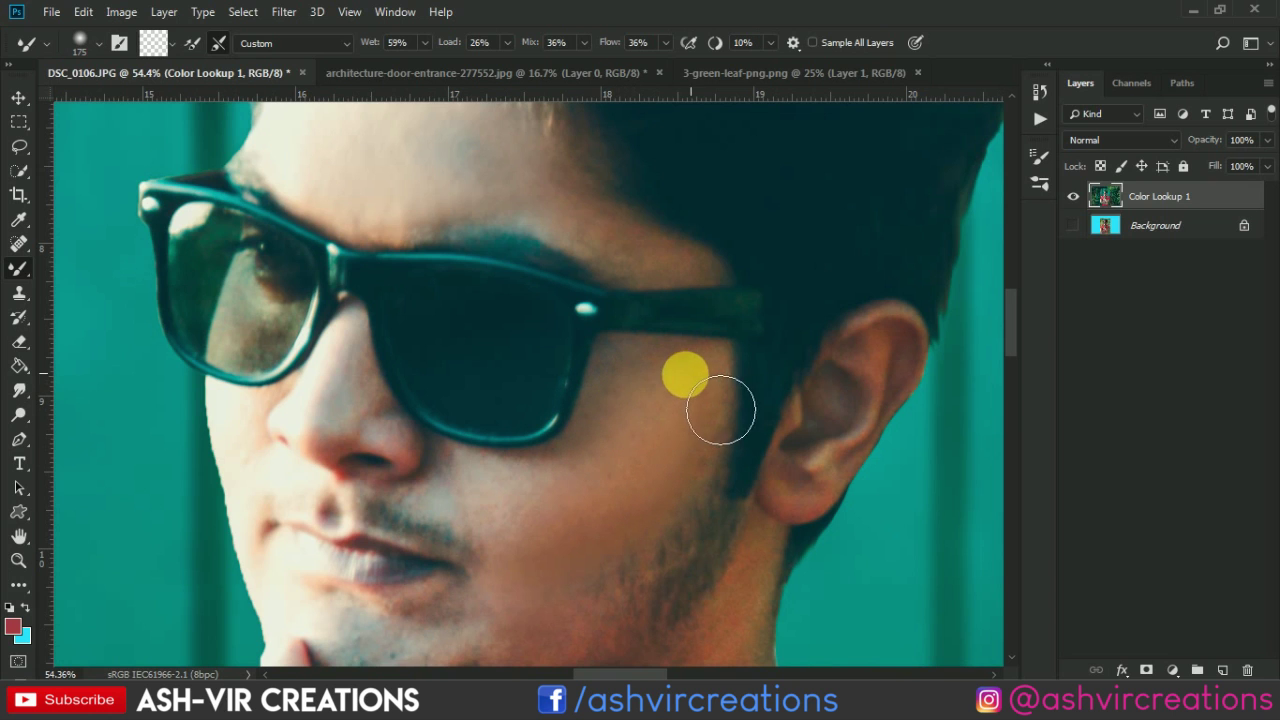
Step: Smooth the skin on the man's neck below the jaw with the Mixer Brush at size 200
scroll(640, 500, down, 5)
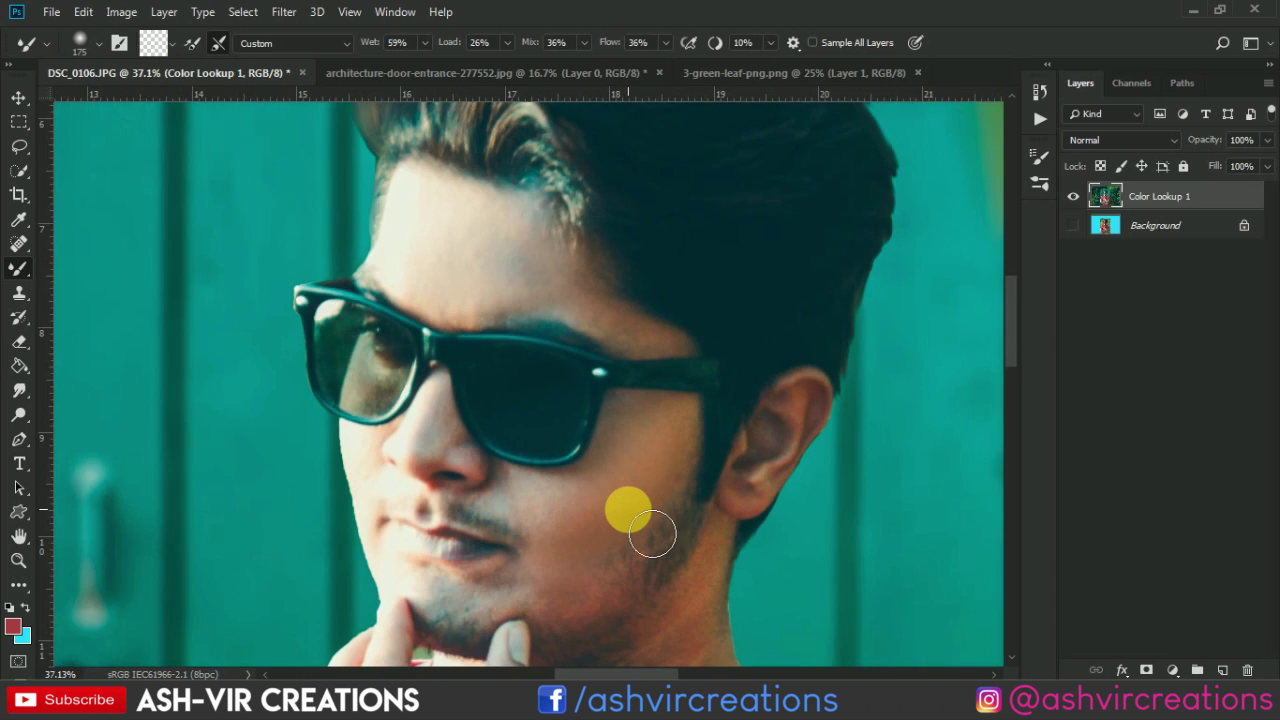
scroll(642, 521, down, 3)
scroll(629, 514, up, 3)
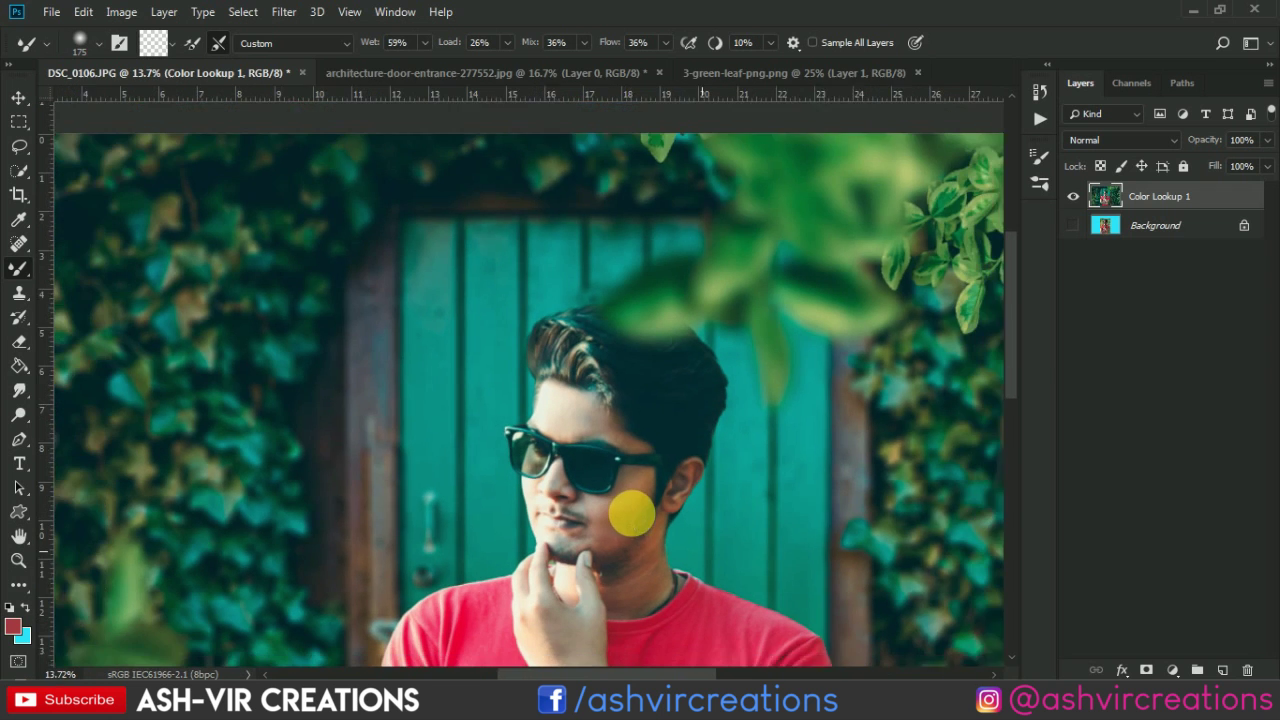
scroll(624, 418, up, 4)
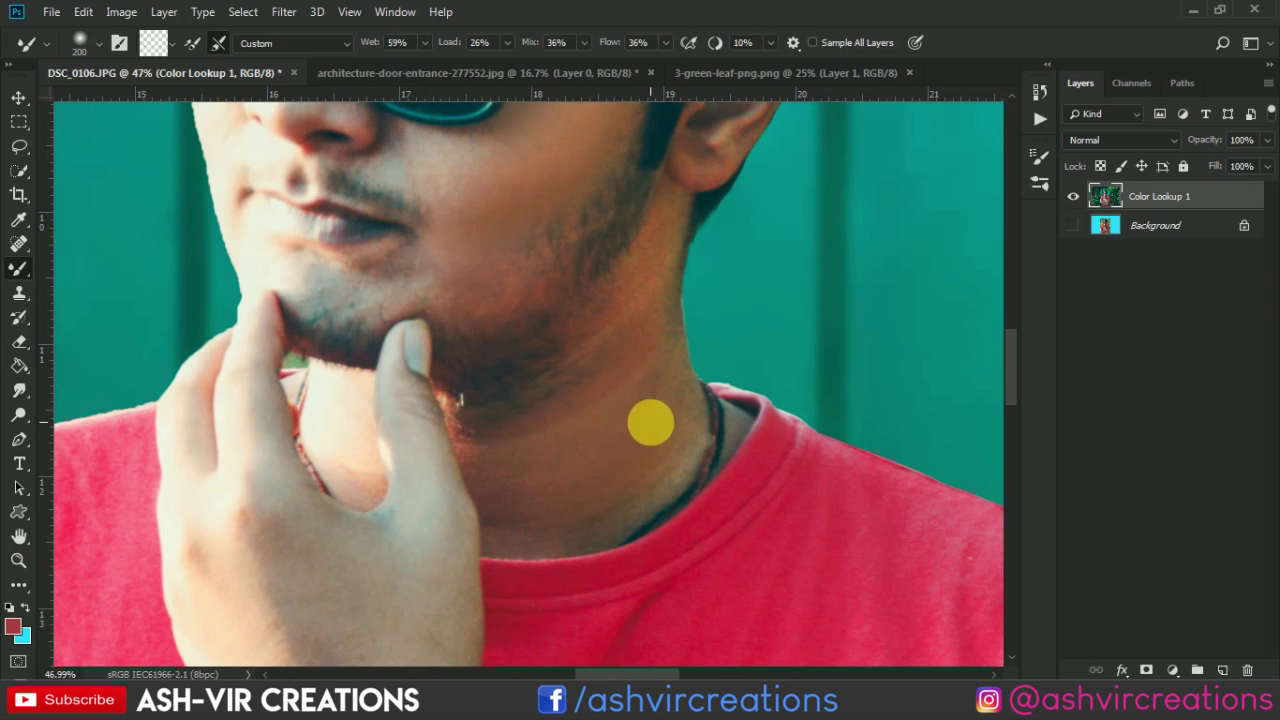
scroll(650, 422, down, 2)
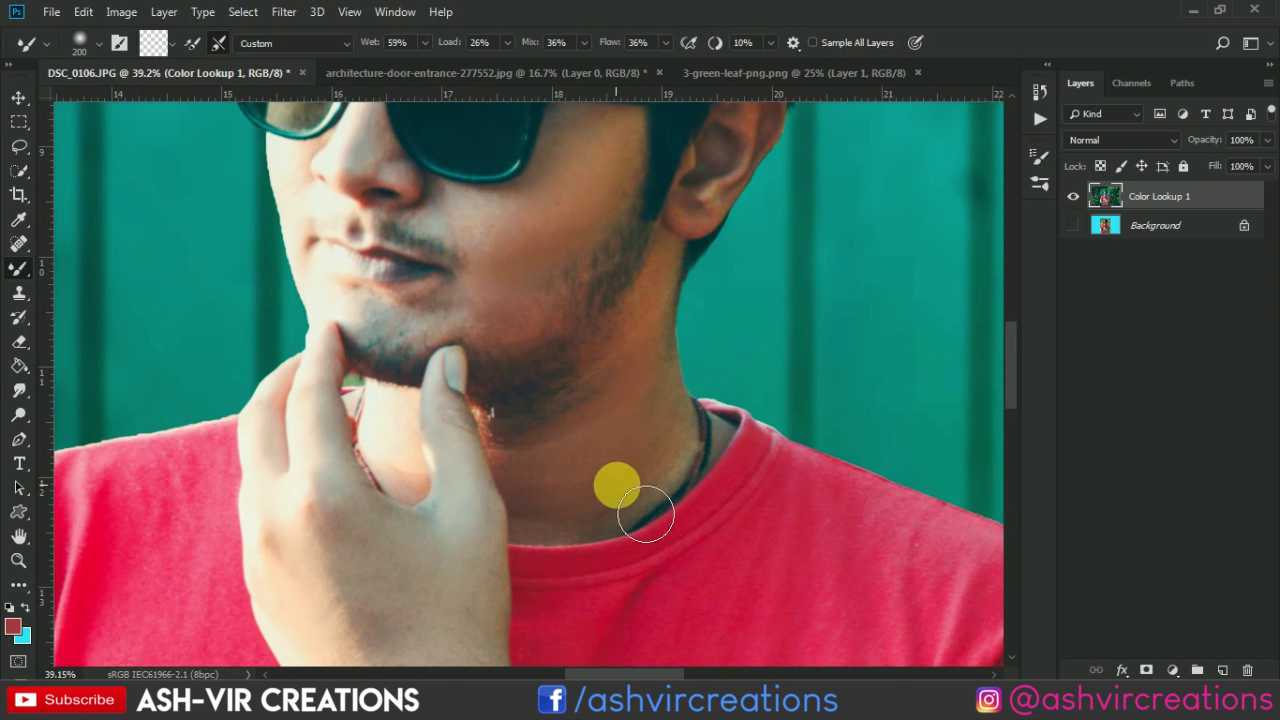
Step: Show the Background layer and toggle the Color Lookup 1 layer to compare the edit with the original photo
scroll(645, 513, down, 3)
scroll(725, 458, down, 5)
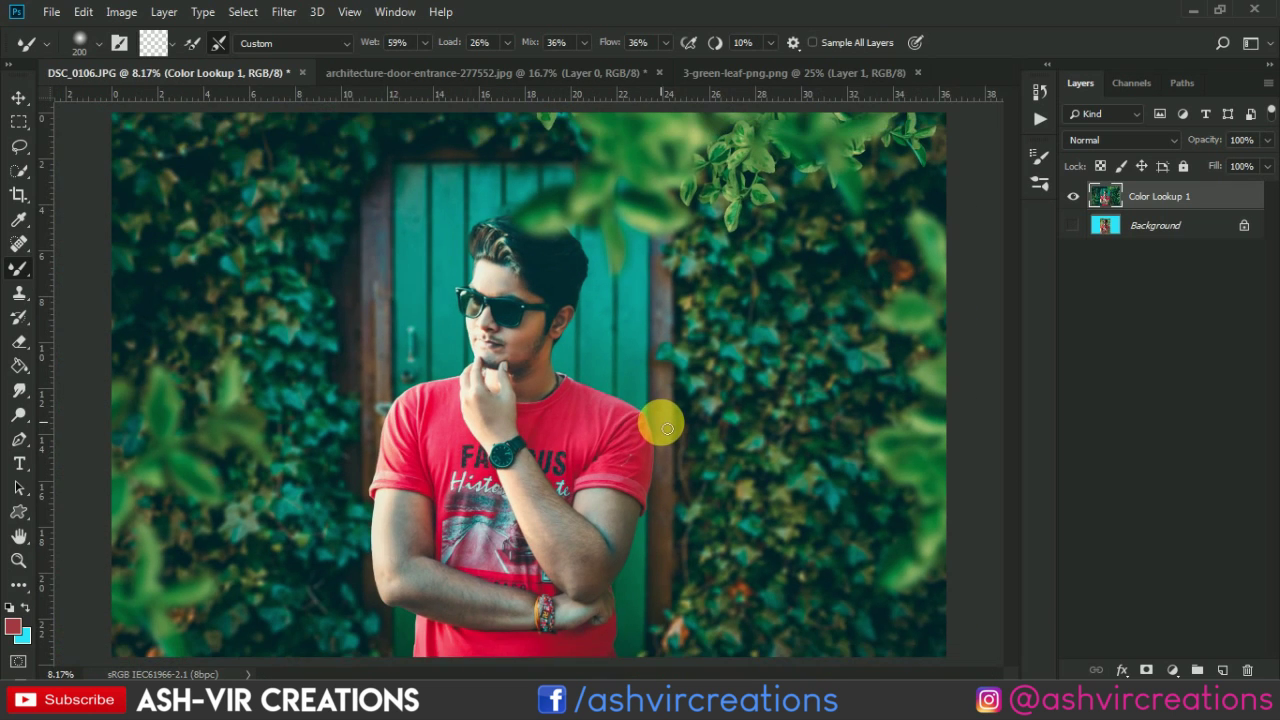
scroll(667, 430, down, 1)
scroll(660, 421, up, 2)
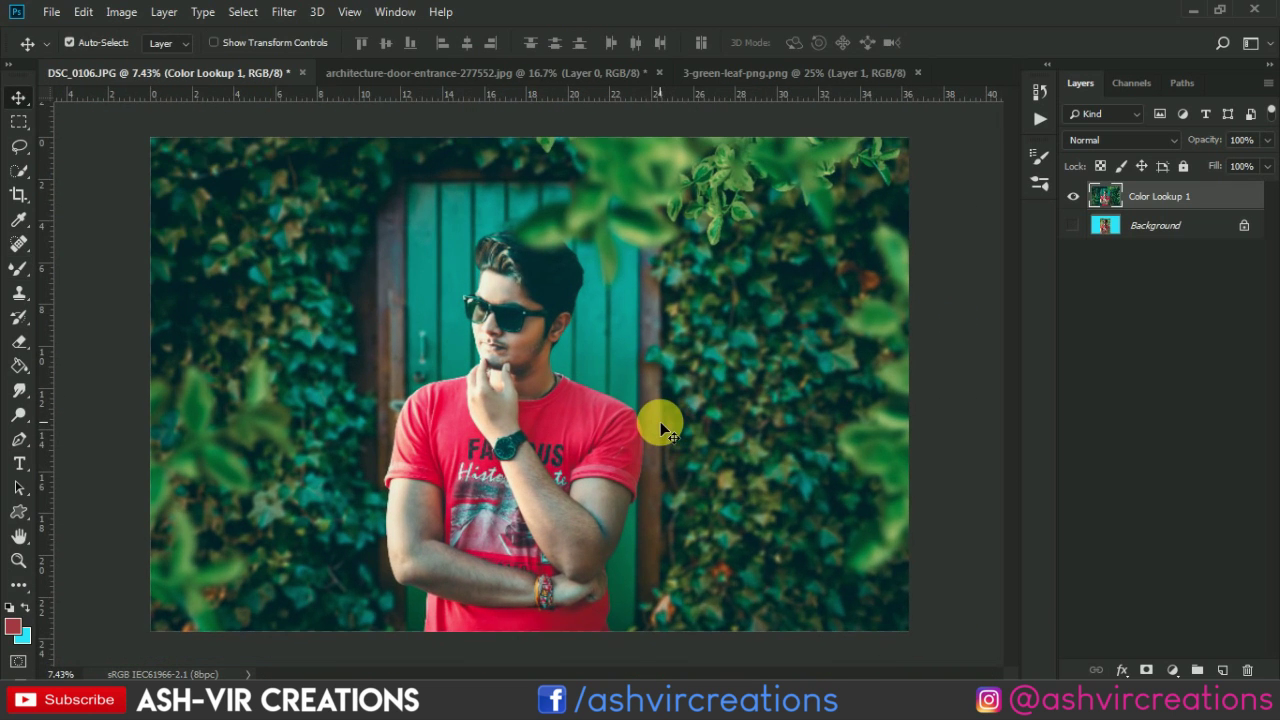
click(1074, 198)
click(1074, 198)
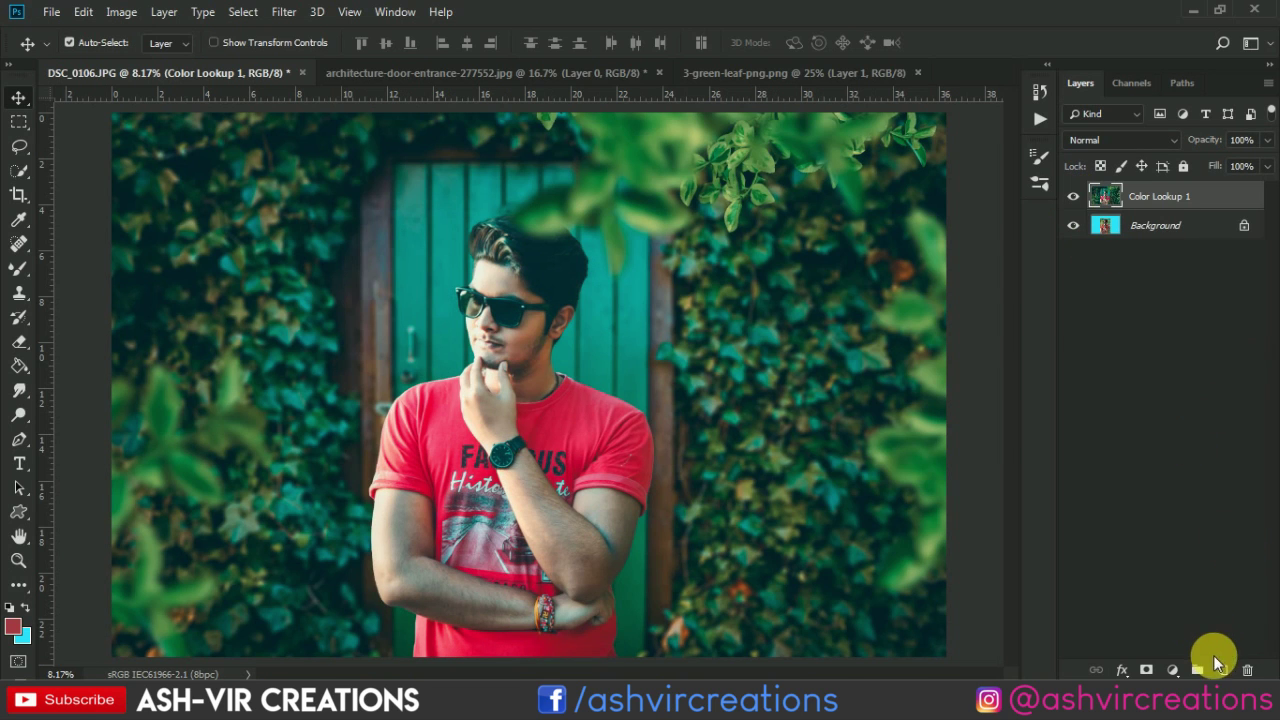
Step: Add a new layer and paint one soft white (ffffff) brush dot of size 432 on the ivy beside the door
click(1228, 672)
drag(19, 268, 59, 268)
click(15, 628)
drag(771, 329, 731, 222)
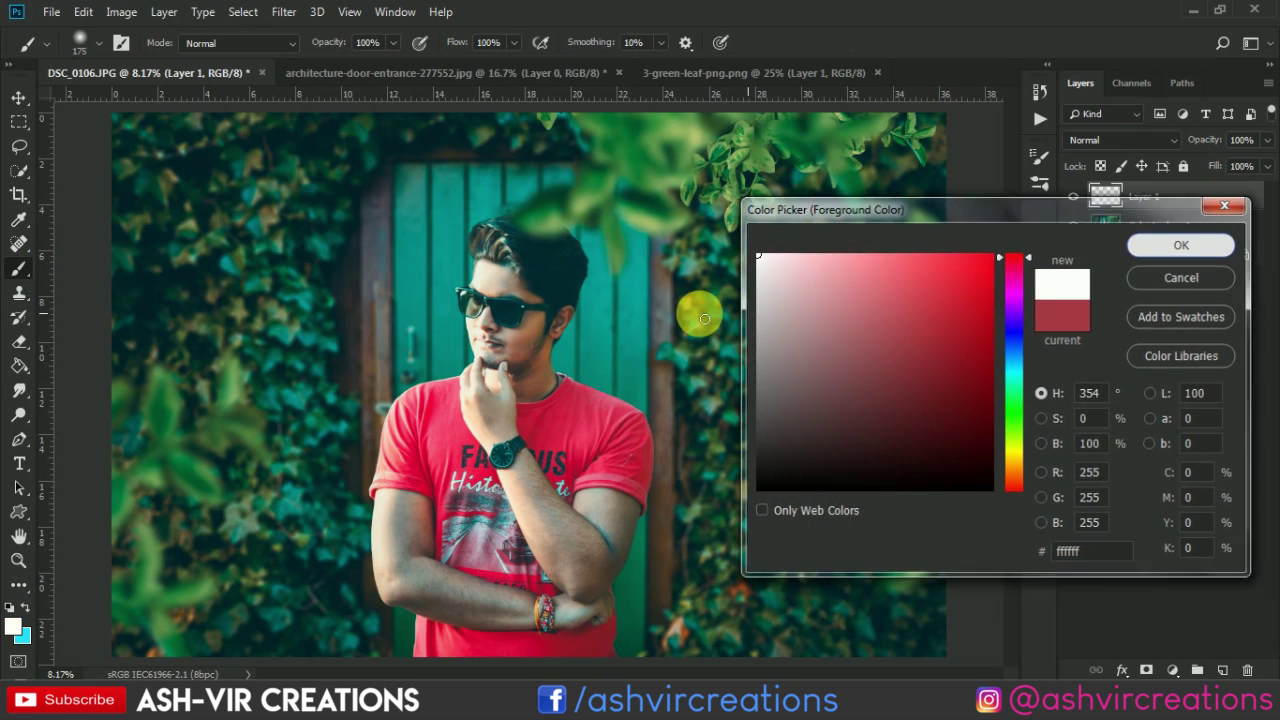
click(1150, 245)
click(300, 296)
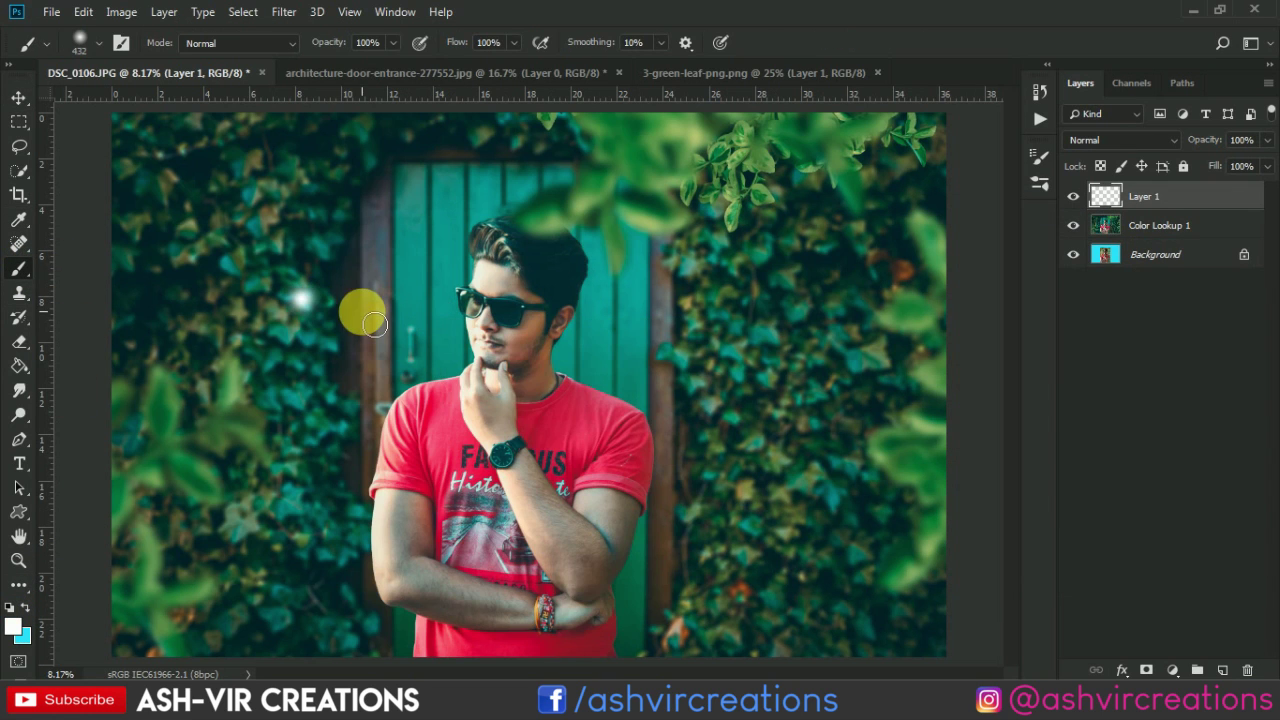
Step: Scale the white dot to about 1745% with Free Transform and center it above the image's top edge
key(v)
click(83, 11)
click(186, 400)
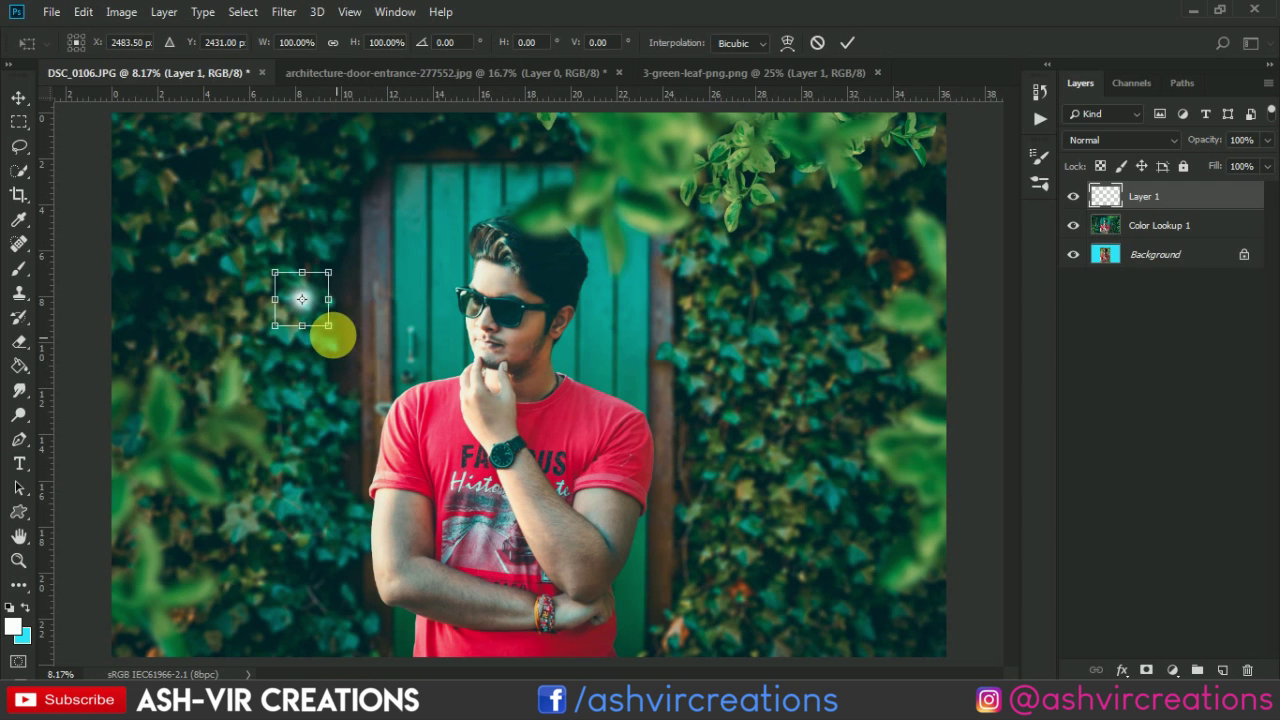
drag(330, 325, 802, 433)
drag(517, 241, 563, 216)
scroll(563, 216, down, 2)
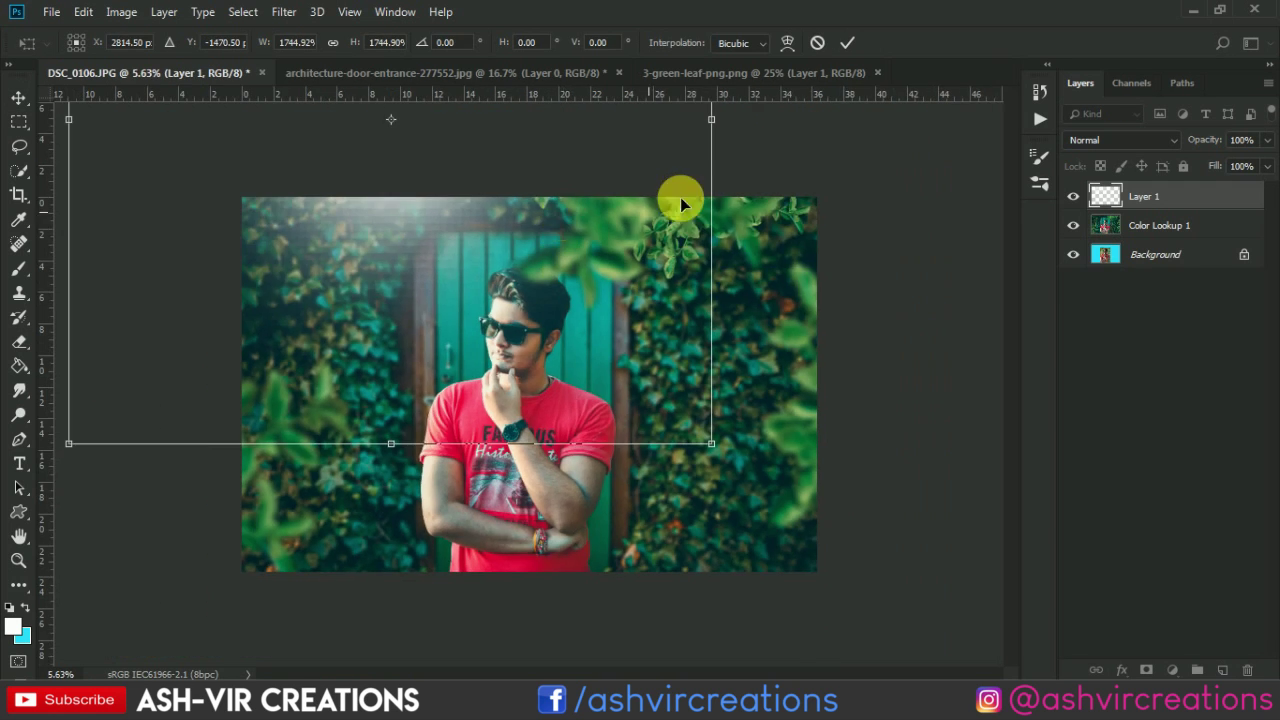
Step: Stretch the white glow's width to about 2352%, shift it toward the image's upper-left corner, and apply the transform
drag(718, 124, 838, 133)
drag(70, 122, 2, 121)
drag(480, 229, 417, 247)
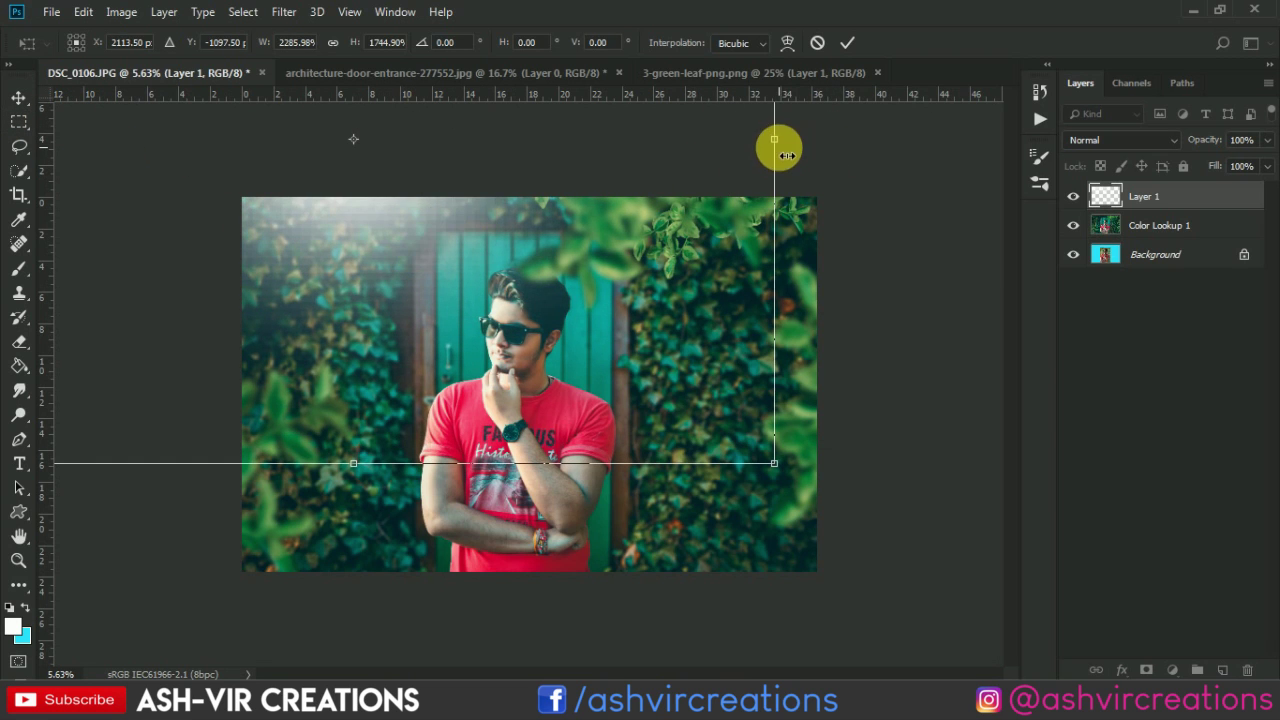
drag(777, 143, 810, 157)
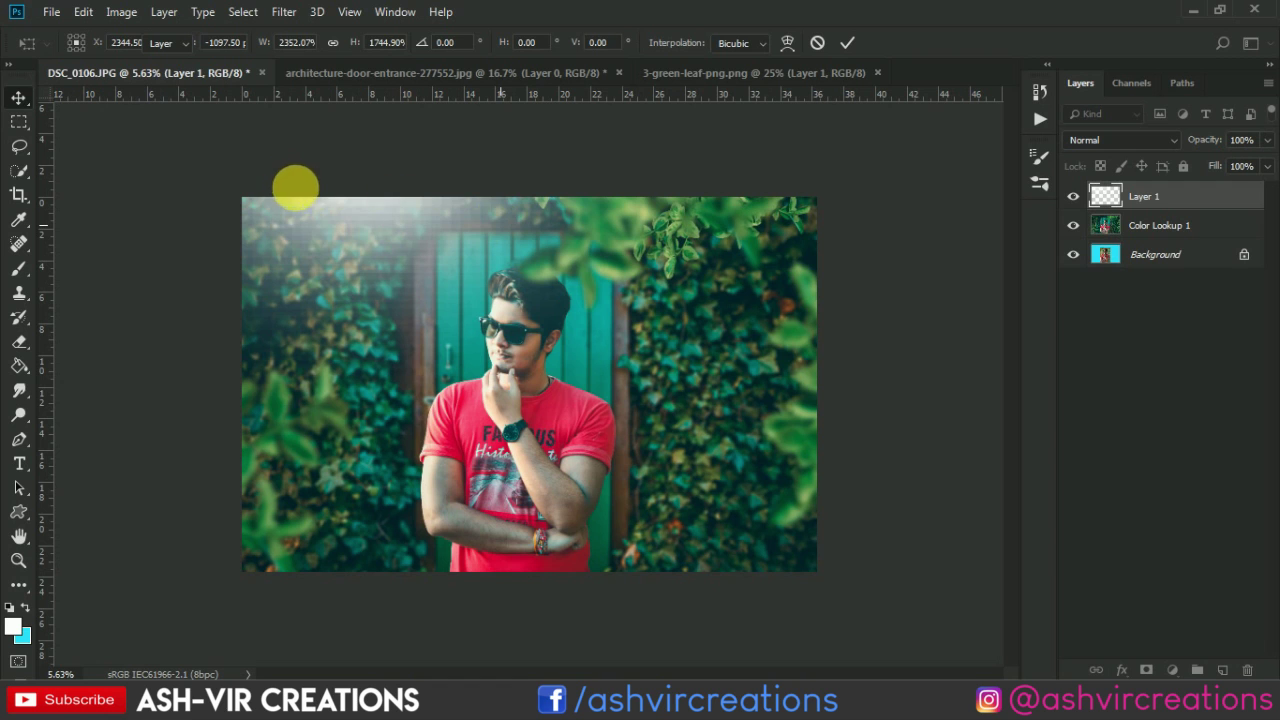
key(Return)
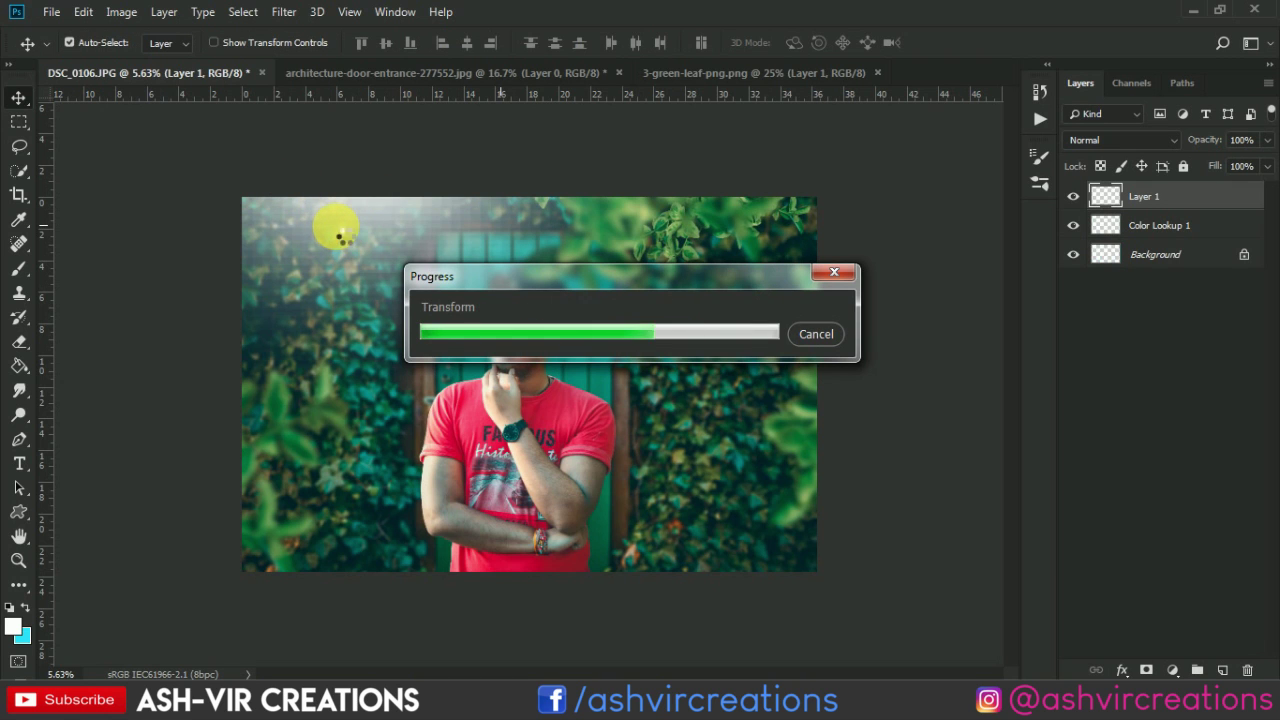
Step: Nudge the white glow further into the image's upper-left corner and toggle its layer to compare the effect
scroll(340, 223, up, 2)
drag(359, 178, 332, 164)
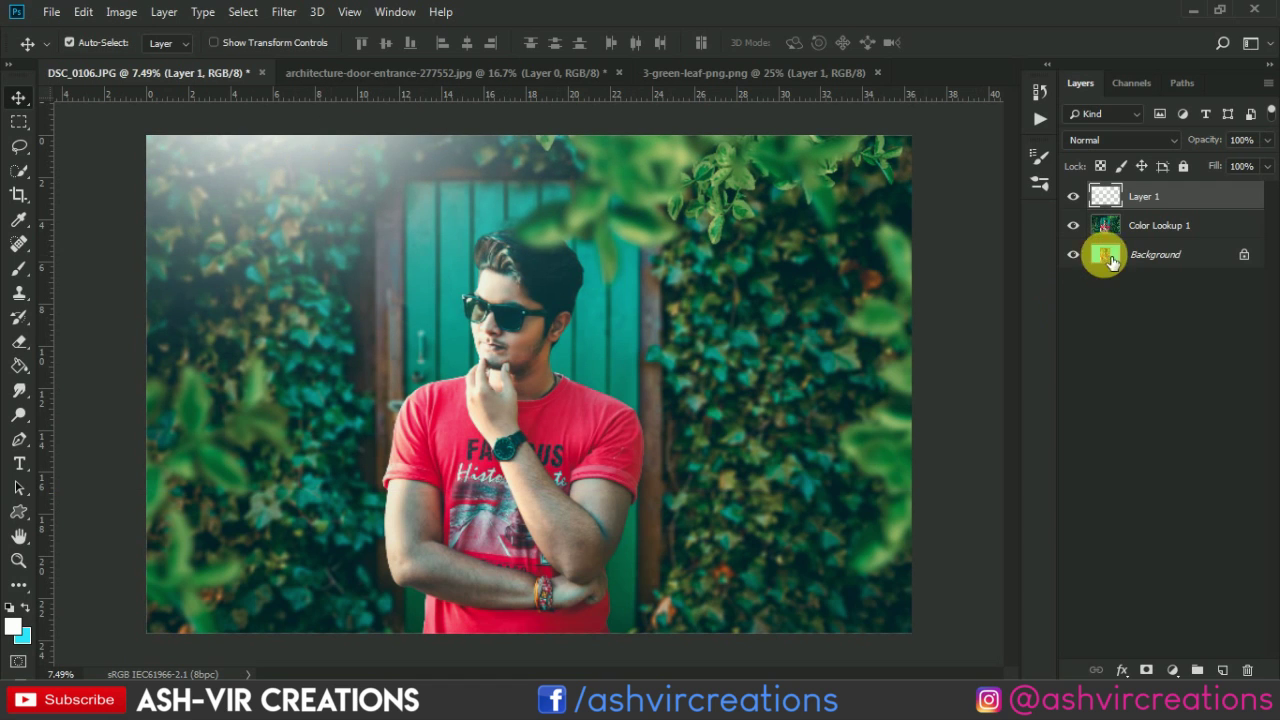
click(1073, 196)
click(1073, 196)
Step: Merge Layer 1 with the Color Lookup 1 layer
ctrl+click(1186, 225)
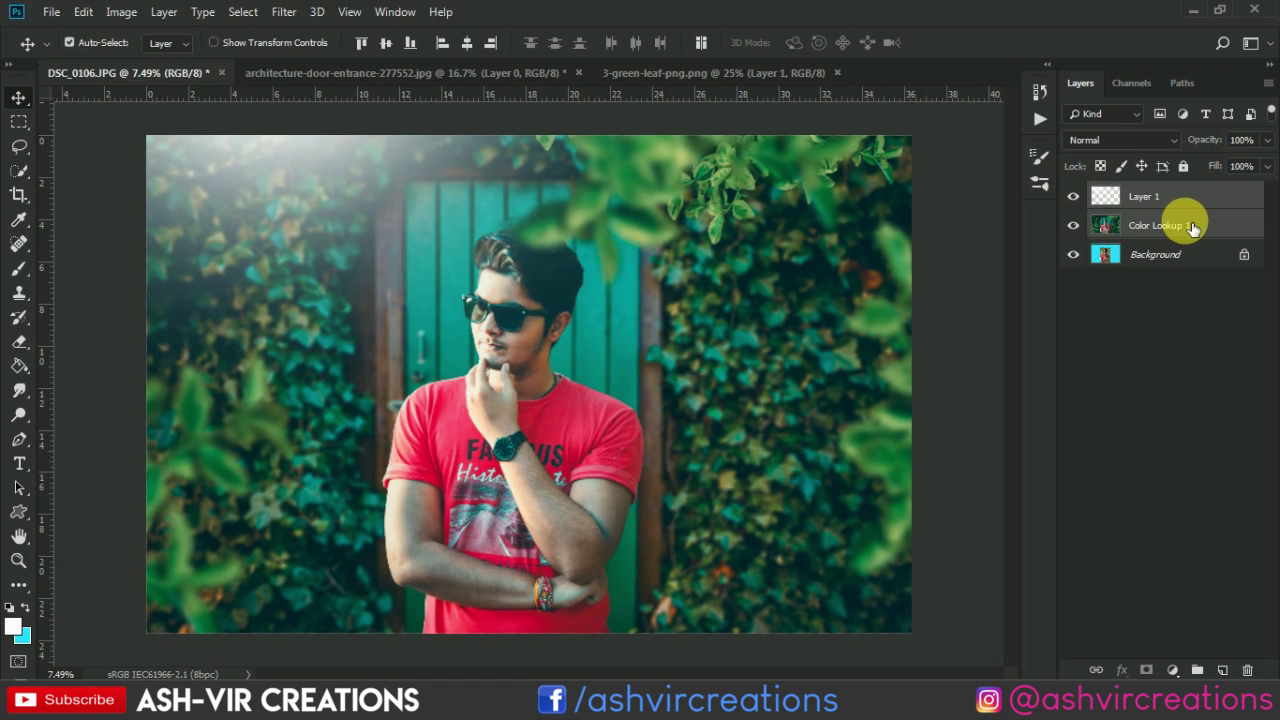
right_click(1186, 225)
click(986, 522)
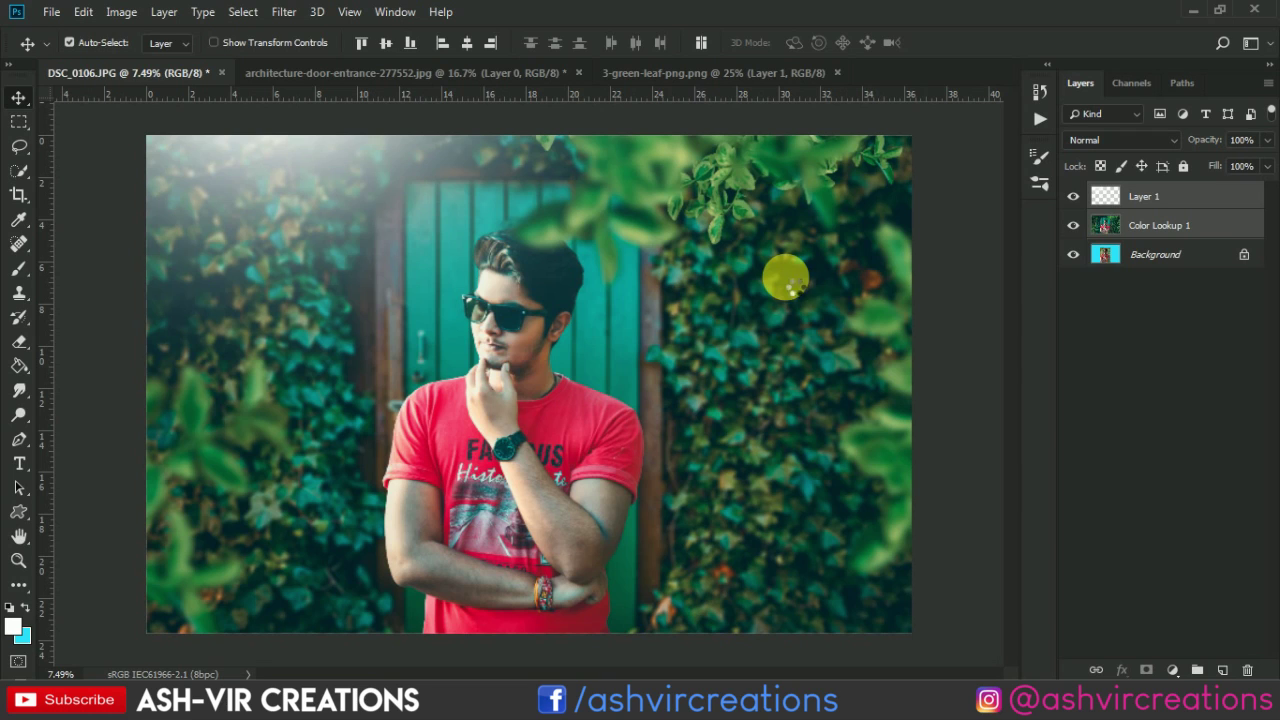
Step: Merge the selected glow and graded image layers, then crop to the existing canvas bounds with Delete Cropped Pixels enabled
key(ctrl+e)
key(c)
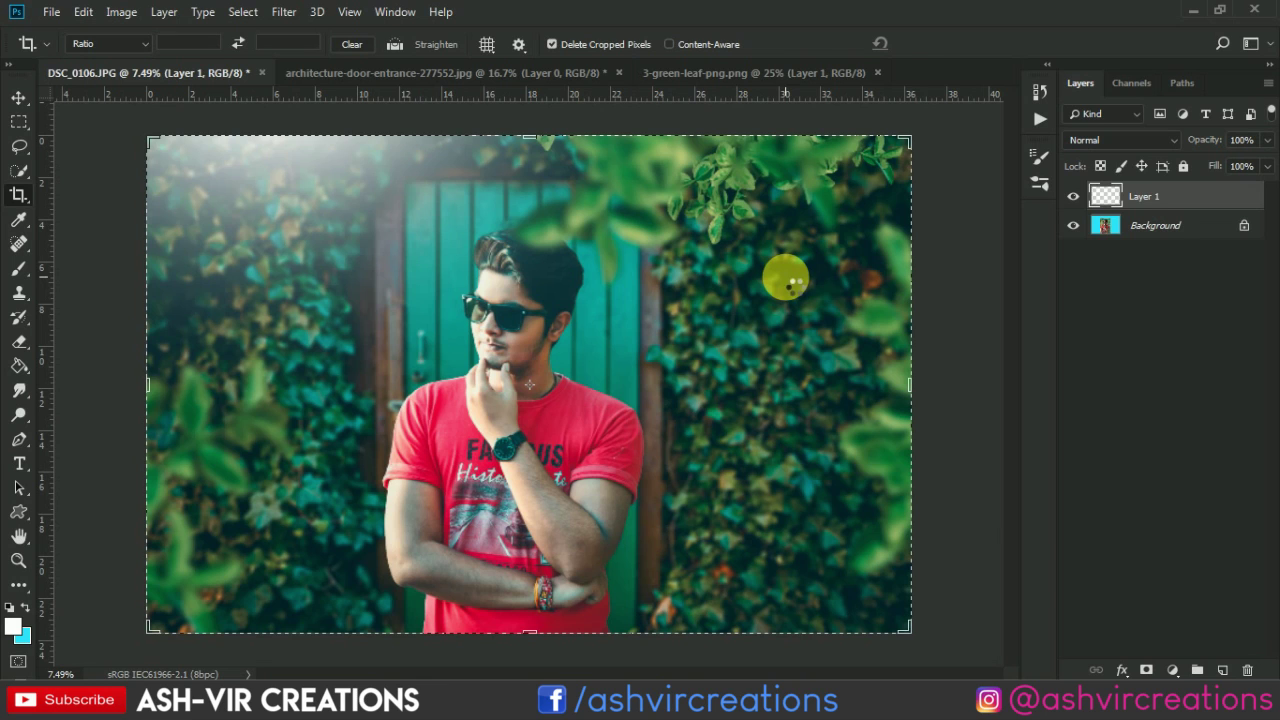
click(787, 283)
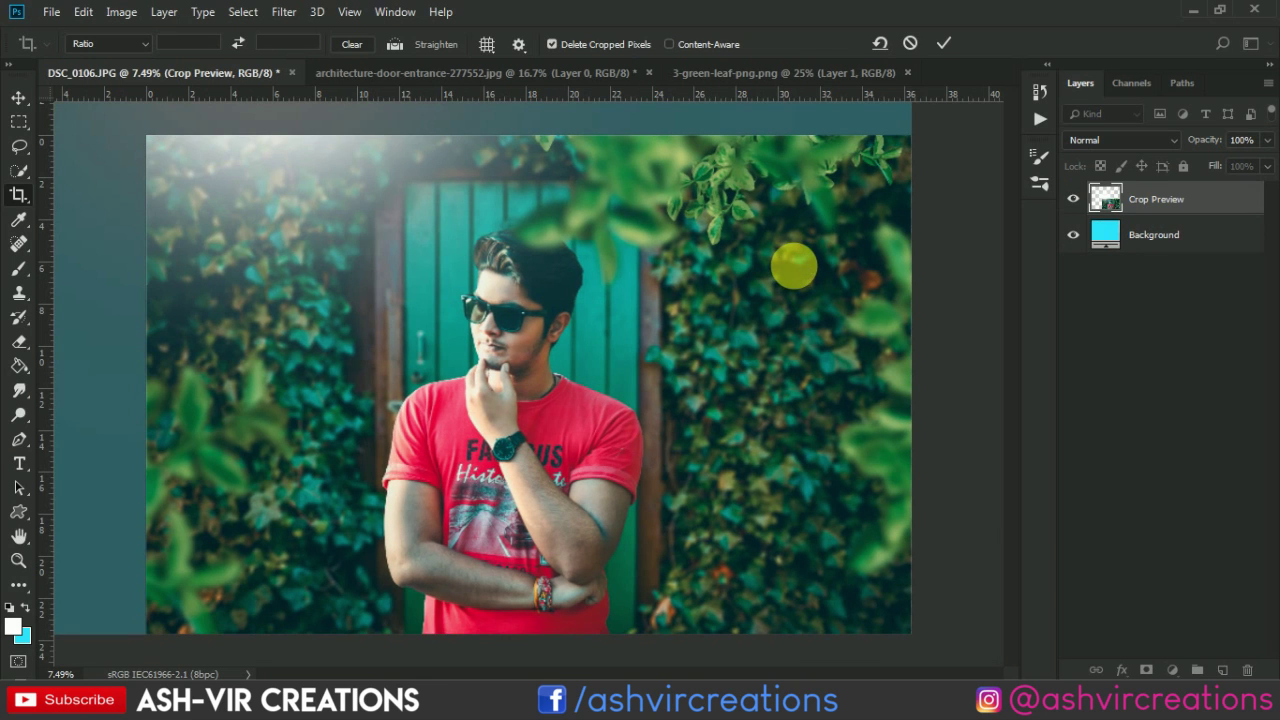
key(Return)
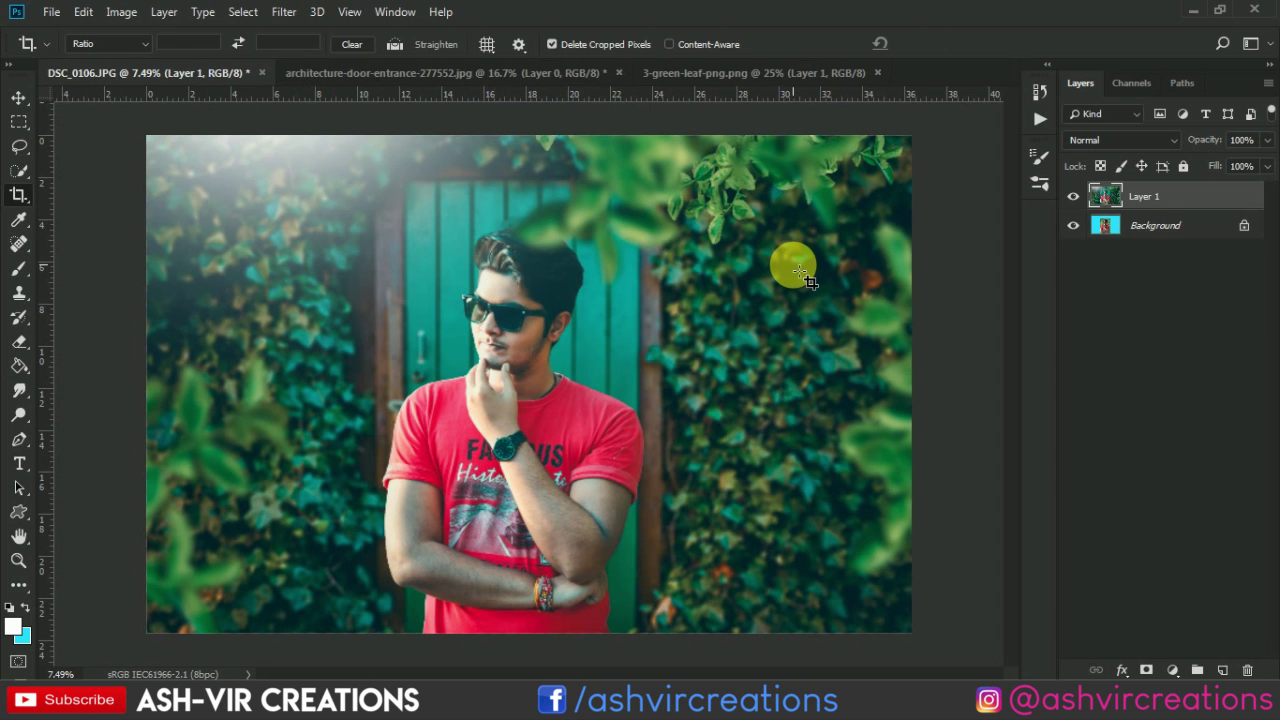
key(v)
key(ctrl+0)
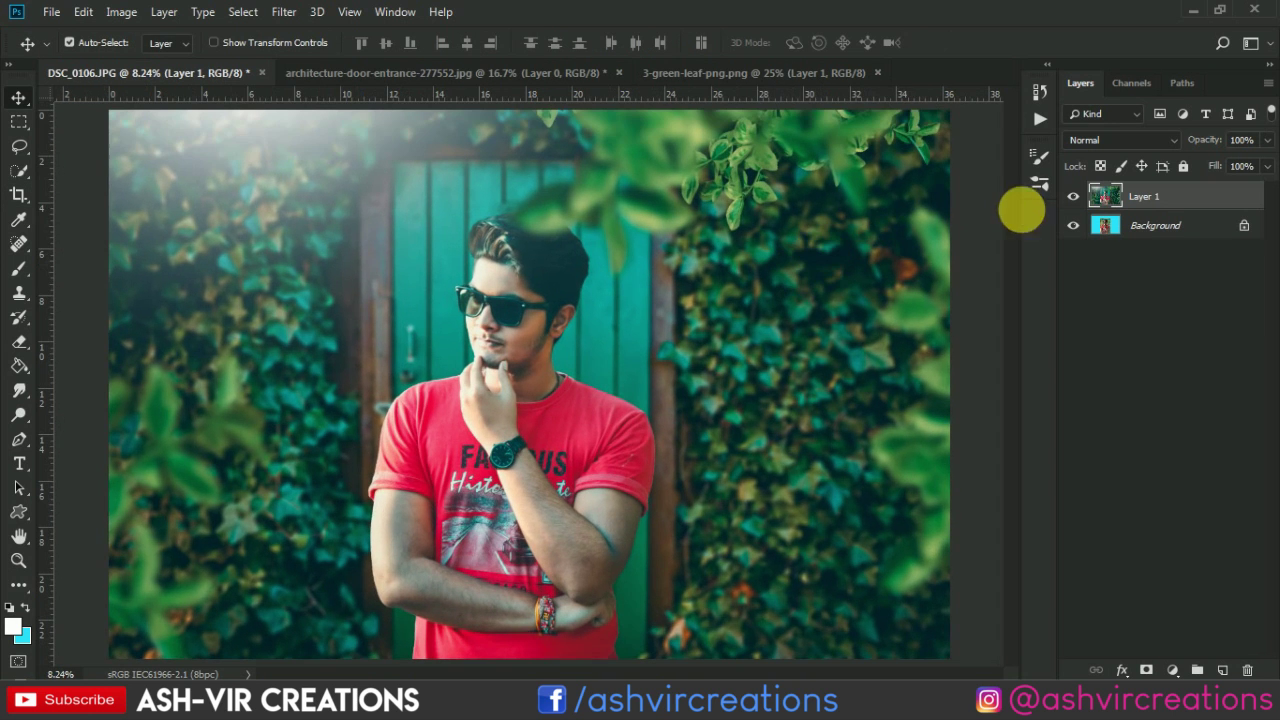
Step: Toggle the visibility of Layer 1 repeatedly to compare the finished composite with the original background photo, leaving the layer visible
click(1073, 197)
click(1073, 197)
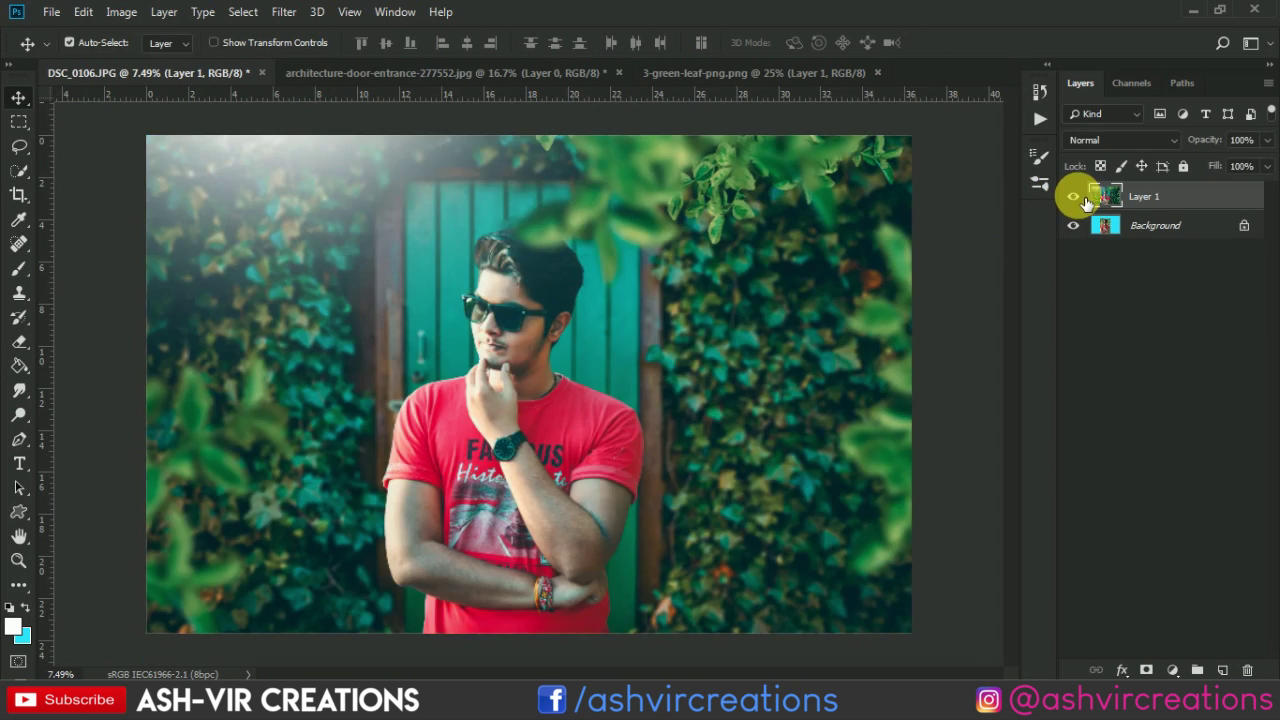
click(1073, 197)
click(1073, 197)
click(1073, 197)
click(1073, 197)
click(1073, 197)
click(1073, 197)
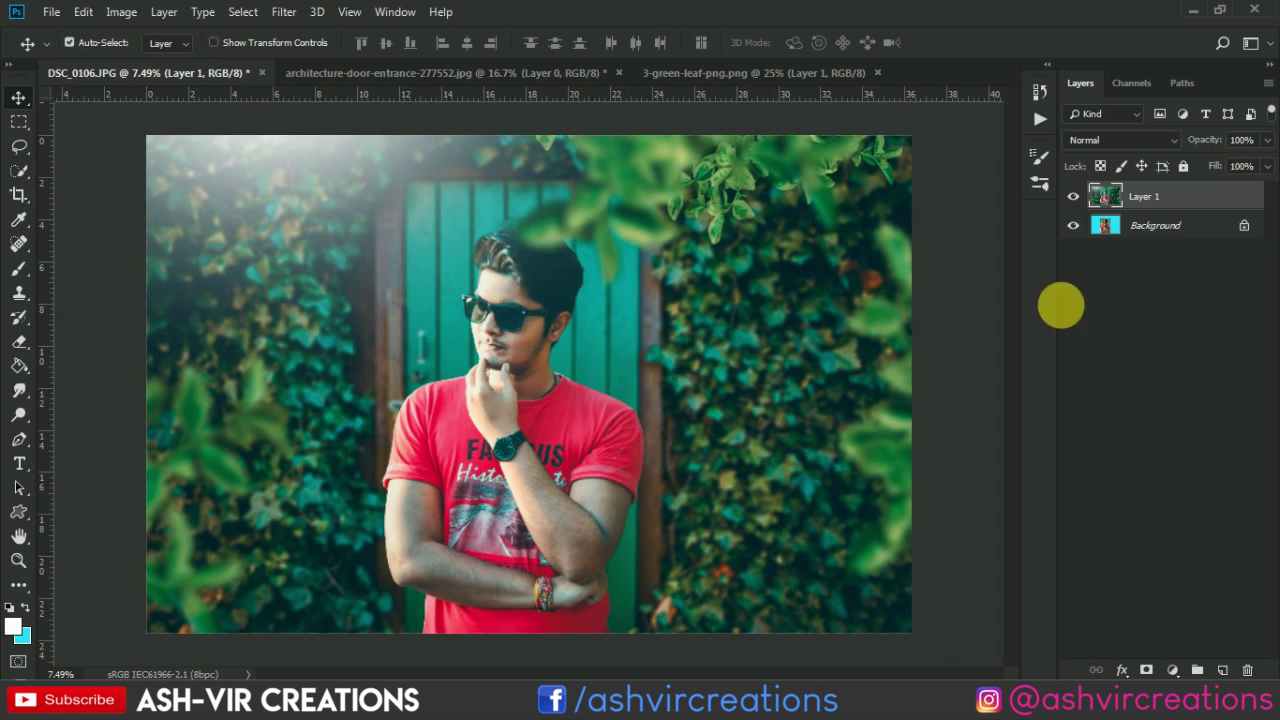
click(1075, 197)
click(1078, 199)
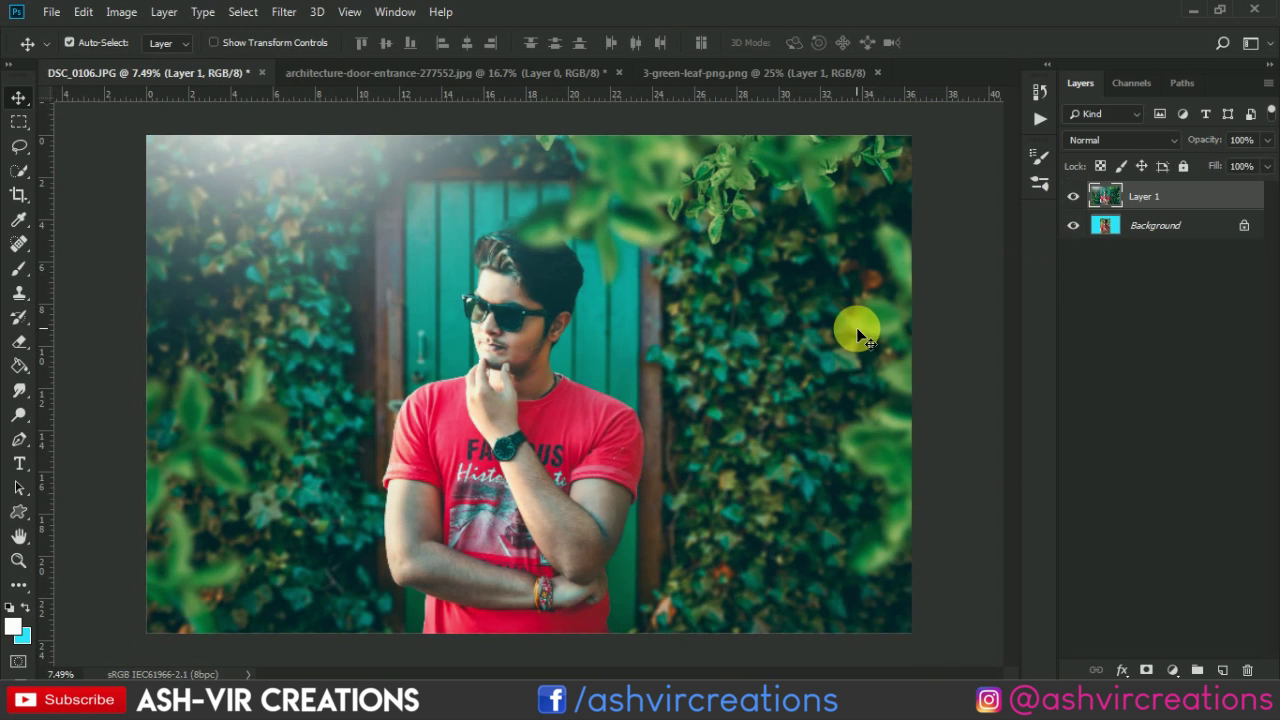